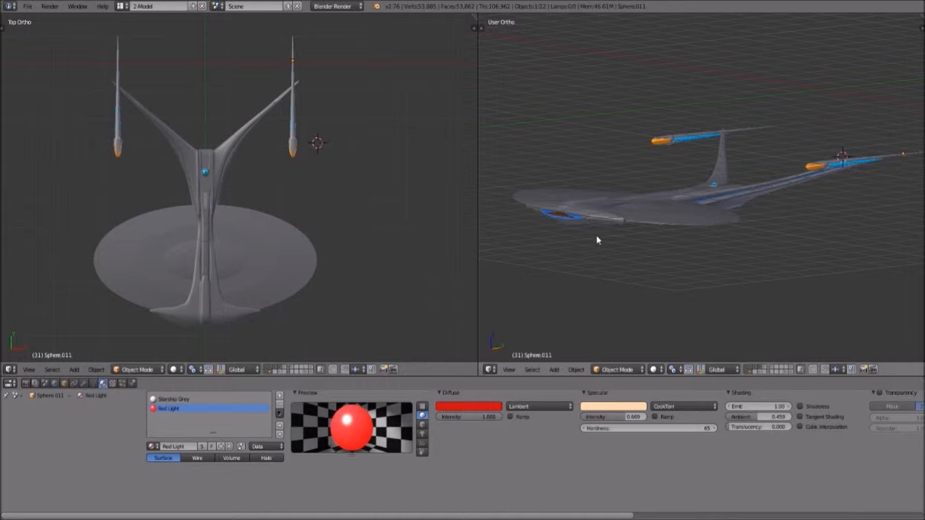
# - Examine the whole starship model from the front, including the saucer, pylons and nacelles
pyautogui.moveTo(586, 258); pyautogui.dragTo(650, 244, button='middle')
pyautogui.scroll(-6, 641, 261)
pyautogui.scroll(5, 650, 244)
pyautogui.scroll(1, 649, 244)
pyautogui.scroll(-3, 635, 241)
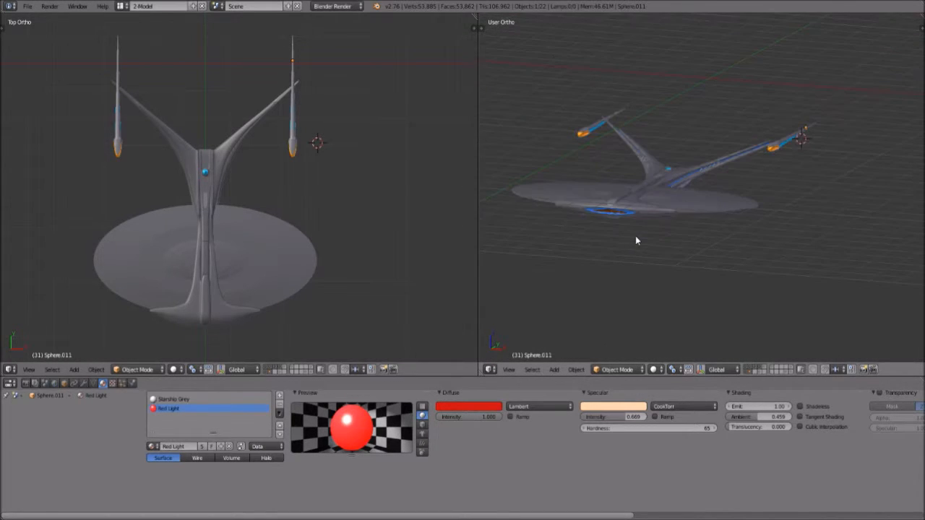
pyautogui.scroll(2, 299, 248)
pyautogui.scroll(-3, 306, 256)
pyautogui.scroll(5, 611, 218)
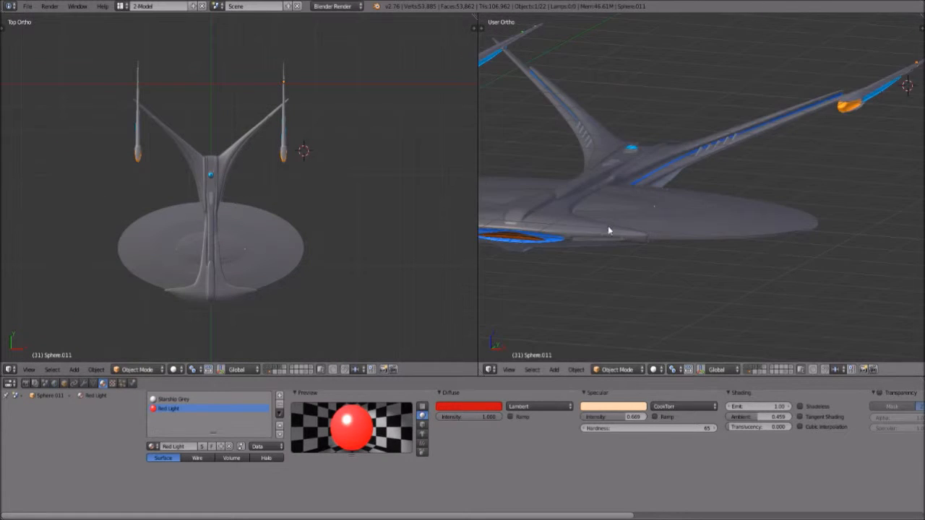
pyautogui.scroll(-3, 609, 222)
# - Inspect the rear of the engineering hull and the overall shape of the ship from above
pyautogui.moveTo(632, 219); pyautogui.dragTo(646, 205, button='middle')
pyautogui.scroll(8, 692, 257)
pyautogui.scroll(4, 812, 250)
pyautogui.scroll(-5, 811, 239)
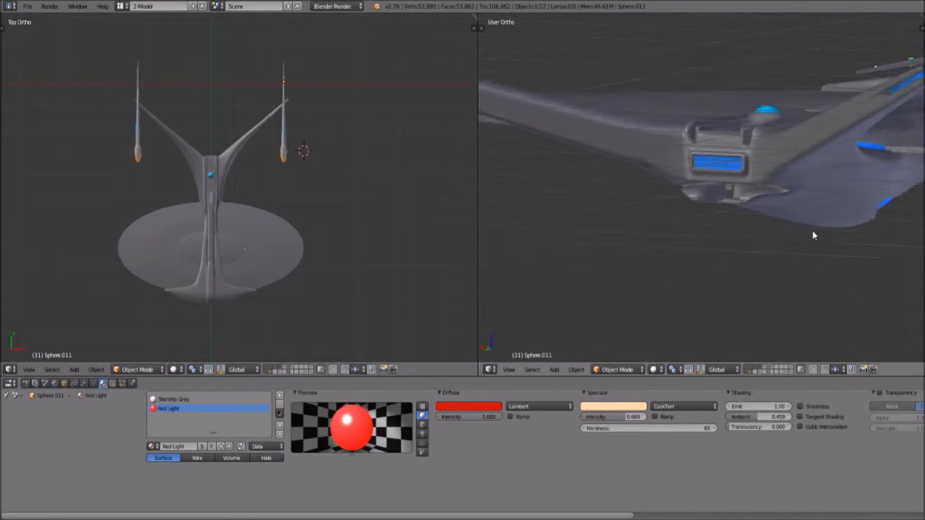
pyautogui.moveTo(809, 190); pyautogui.dragTo(725, 234, button='middle')
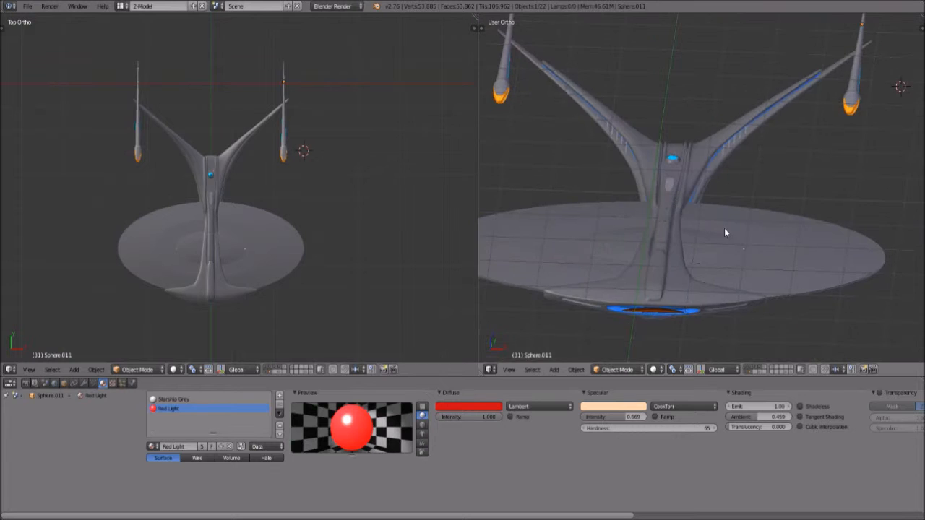
pyautogui.scroll(3, 723, 217)
pyautogui.scroll(-5, 718, 221)
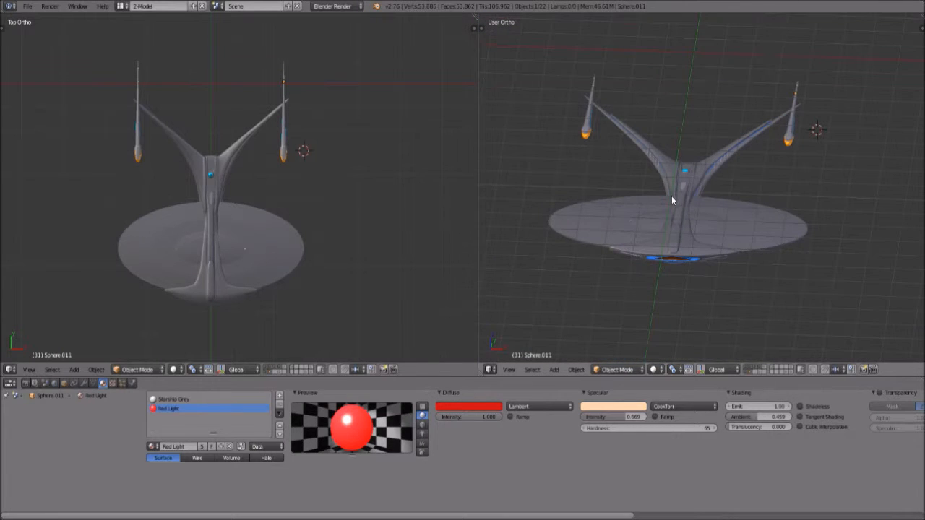
pyautogui.scroll(-2, 708, 213)
pyautogui.scroll(5, 728, 250)
pyautogui.scroll(-2, 735, 251)
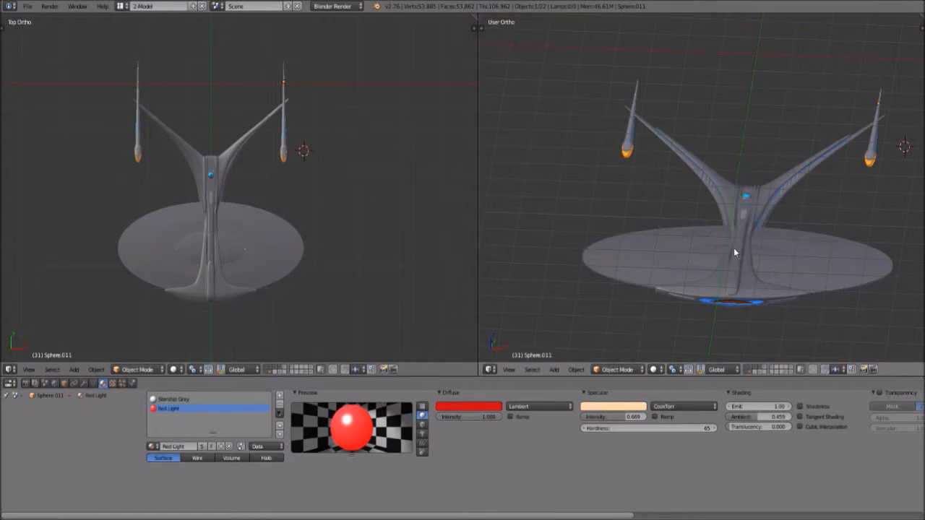
pyautogui.moveTo(762, 266); pyautogui.dragTo(731, 250, button='middle')
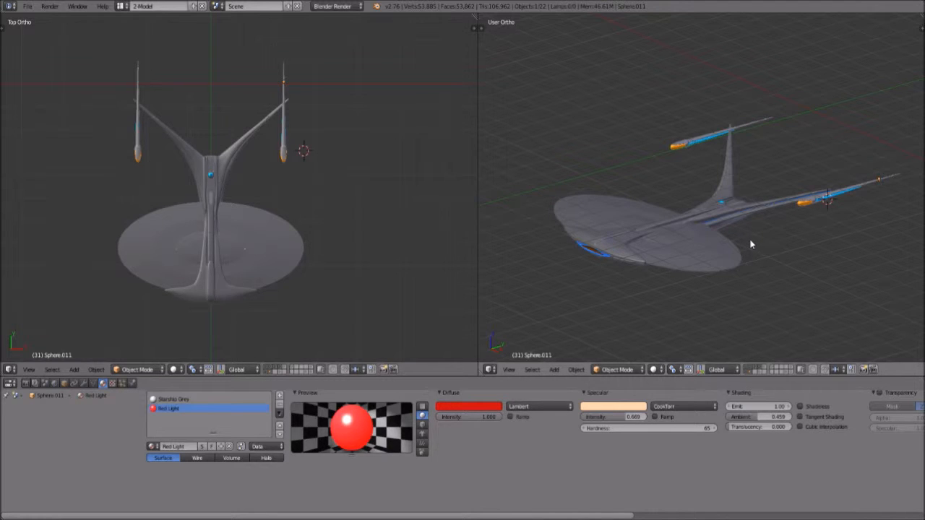
pyautogui.moveTo(666, 245); pyautogui.dragTo(742, 241, button='middle')
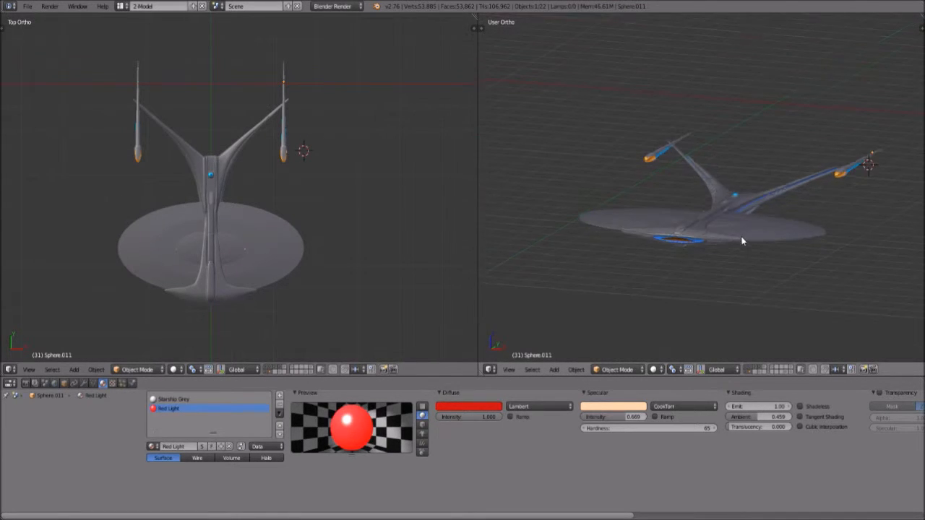
# - Examine the ship's underside, from the saucer along the lower hull to the pylons
pyautogui.scroll(4, 742, 242)
pyautogui.scroll(-5, 742, 242)
pyautogui.moveTo(815, 239); pyautogui.dragTo(794, 168, button='middle')
pyautogui.scroll(5, 805, 192)
pyautogui.scroll(-3, 807, 187)
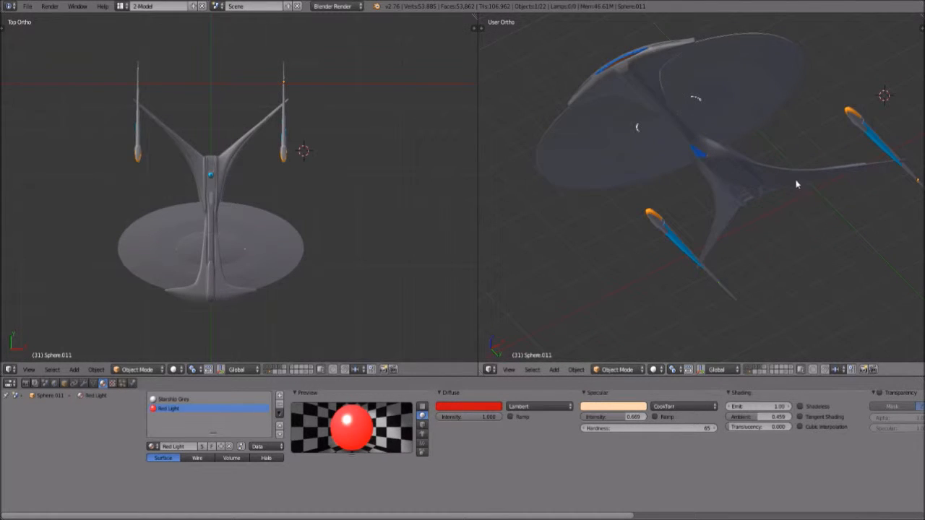
pyautogui.moveTo(774, 274)
pyautogui.mouseDown(button='middle')
pyautogui.moveTo(750, 161)
pyautogui.moveTo(729, 217)
pyautogui.mouseUp(button='middle')
pyautogui.scroll(4, 729, 217)
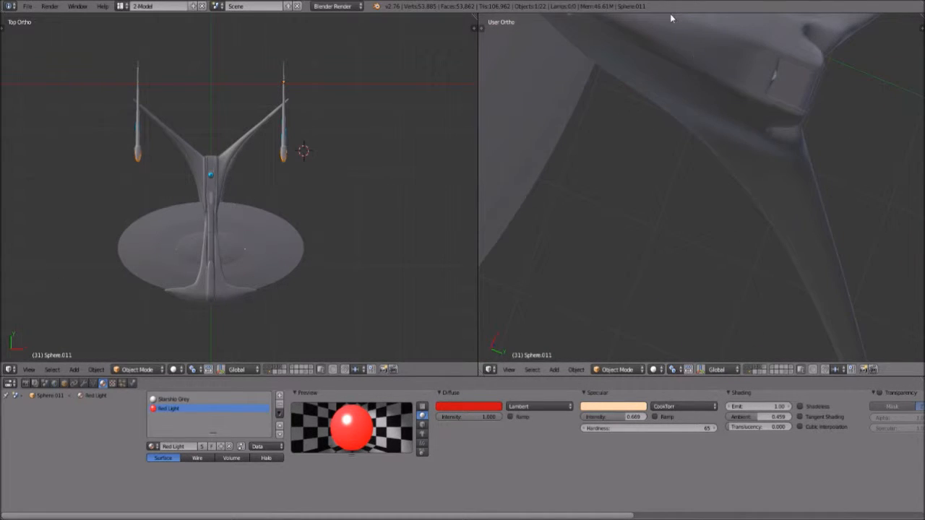
pyautogui.moveTo(739, 84); pyautogui.dragTo(738, 231, button='middle')
pyautogui.scroll(-4, 666, 227)
pyautogui.moveTo(716, 274); pyautogui.dragTo(714, 174, button='middle')
pyautogui.scroll(5, 716, 171)
pyautogui.moveTo(767, 126); pyautogui.dragTo(719, 212, button='middle')
pyautogui.scroll(-6, 731, 182)
pyautogui.scroll(10, 719, 215)
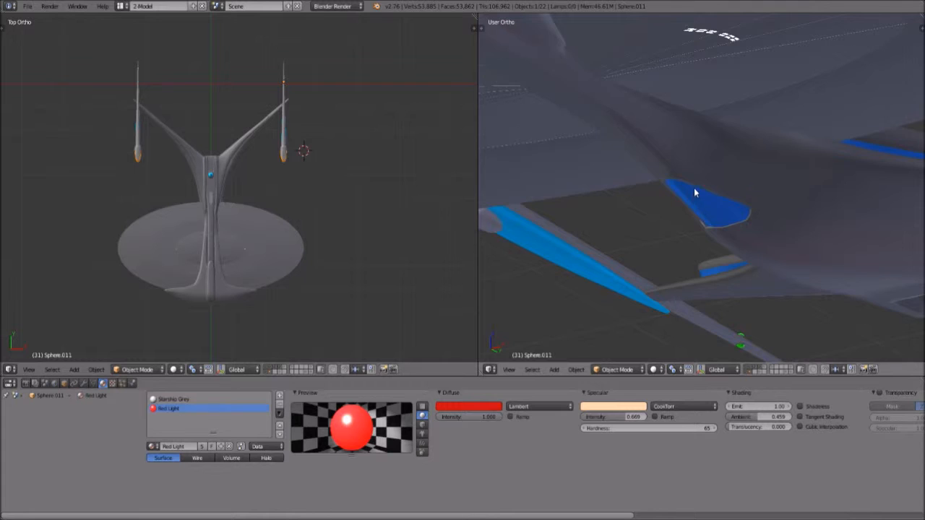
# - Inspect the blue panel under the neck and the surrounding lower engineering hull
pyautogui.scroll(-6, 693, 191)
pyautogui.scroll(-4, 708, 185)
pyautogui.moveTo(708, 186); pyautogui.dragTo(713, 218, button='middle')
pyautogui.scroll(5, 722, 224)
pyautogui.moveTo(772, 247); pyautogui.dragTo(716, 200, button='middle')
pyautogui.scroll(2, 706, 256)
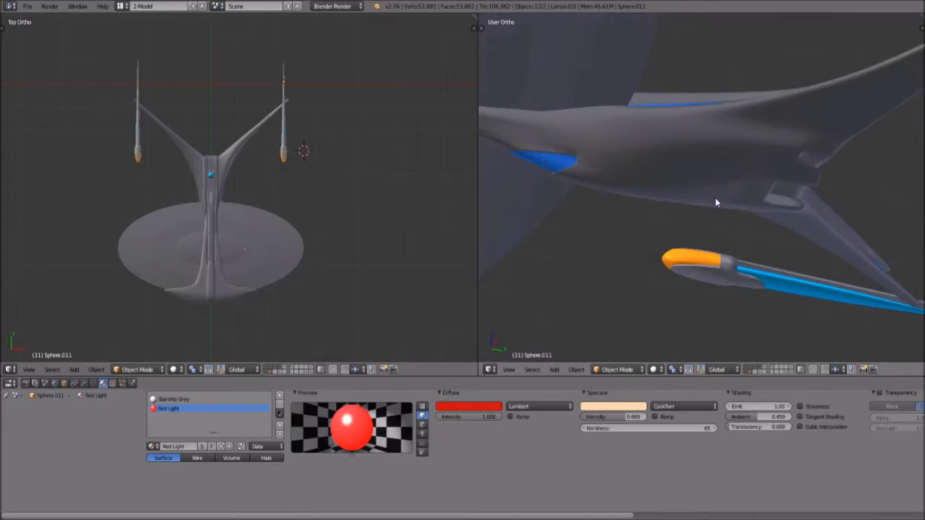
pyautogui.moveTo(595, 159); pyautogui.dragTo(738, 142, button='middle')
pyautogui.scroll(-3, 738, 142)
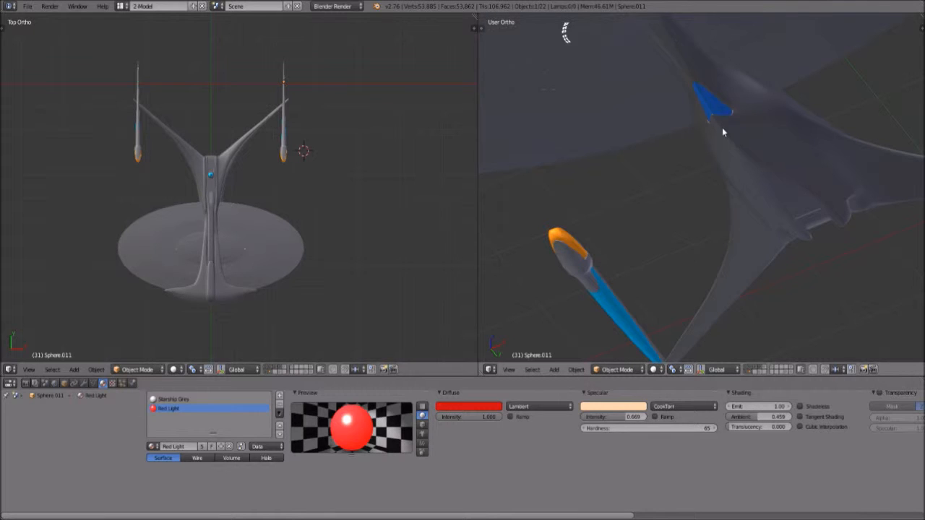
pyautogui.scroll(-3, 650, 154)
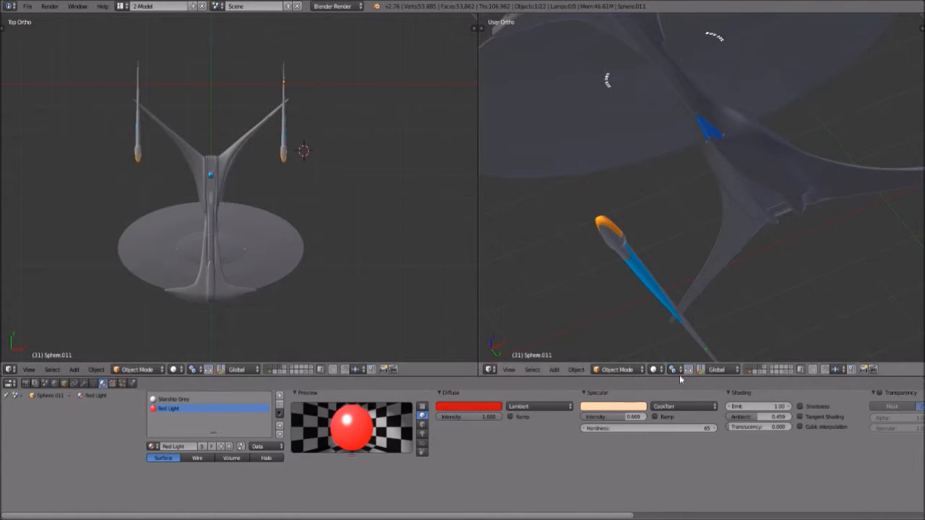
pyautogui.moveTo(714, 167); pyautogui.dragTo(717, 211, button='middle')
pyautogui.moveTo(636, 142); pyautogui.dragTo(660, 180, button='middle')
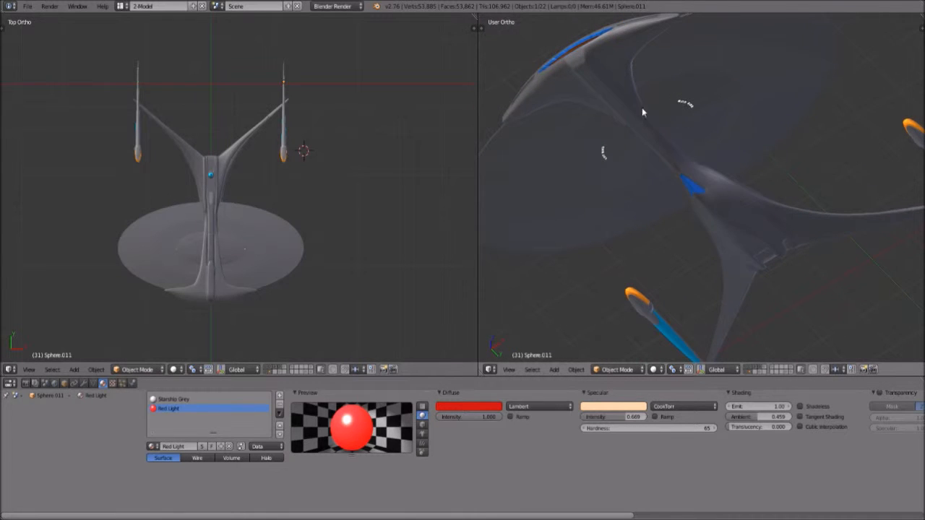
pyautogui.moveTo(730, 199); pyautogui.dragTo(785, 314, button='middle')
pyautogui.moveTo(789, 263); pyautogui.dragTo(725, 231, button='middle')
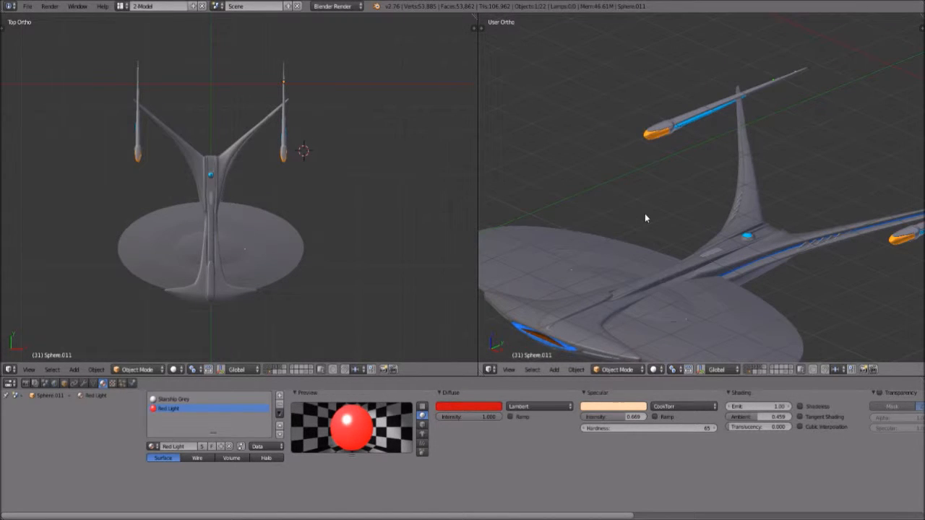
# - Examine the hull spine beneath the saucer and the white light strips on either side of it
pyautogui.moveTo(645, 250); pyautogui.dragTo(718, 172, button='middle')
pyautogui.scroll(4, 683, 264)
pyautogui.scroll(-3, 642, 225)
pyautogui.scroll(-3, 718, 219)
pyautogui.scroll(5, 718, 171)
pyautogui.moveTo(706, 79); pyautogui.dragTo(666, 160, button='middle')
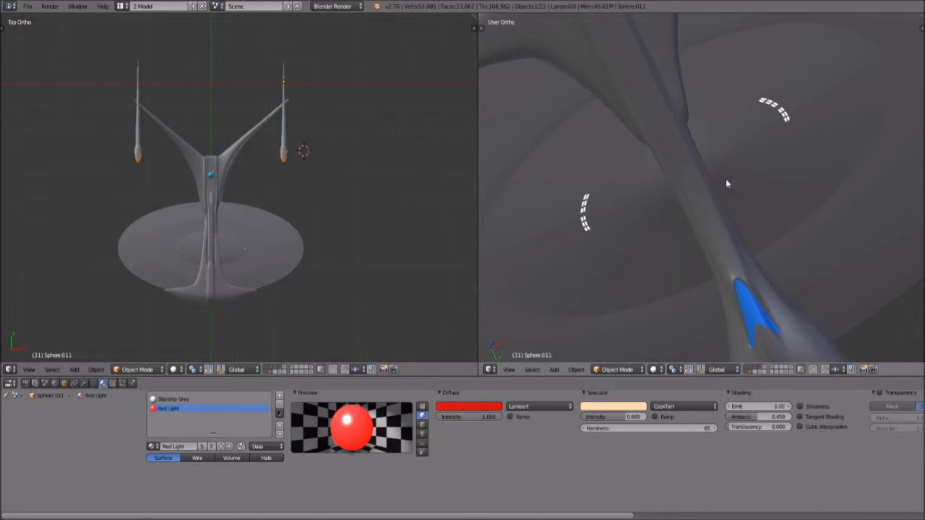
pyautogui.scroll(-2, 693, 208)
pyautogui.scroll(1, 694, 206)
pyautogui.scroll(-1, 695, 205)
pyautogui.moveTo(712, 186); pyautogui.dragTo(695, 225, button='middle')
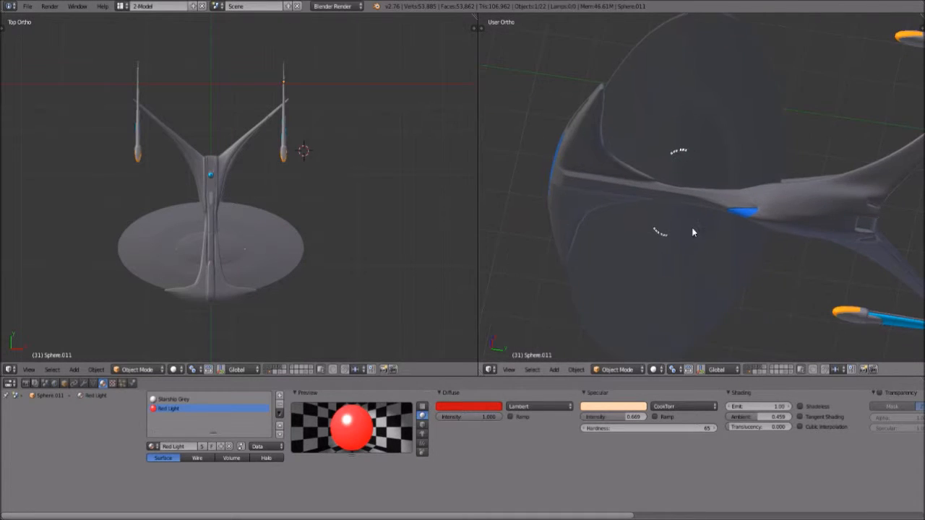
# - Inspect the topside details around the blue dome between the pylons
pyautogui.moveTo(651, 176); pyautogui.dragTo(748, 134, button='middle')
pyautogui.moveTo(753, 179); pyautogui.dragTo(822, 237, button='middle')
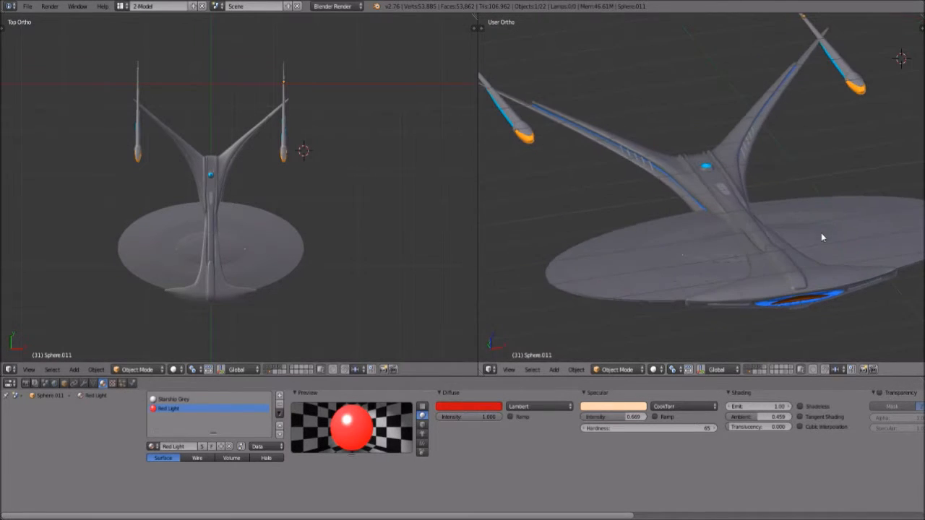
pyautogui.moveTo(816, 281); pyautogui.dragTo(814, 280, button='middle')
pyautogui.scroll(-4, 815, 280)
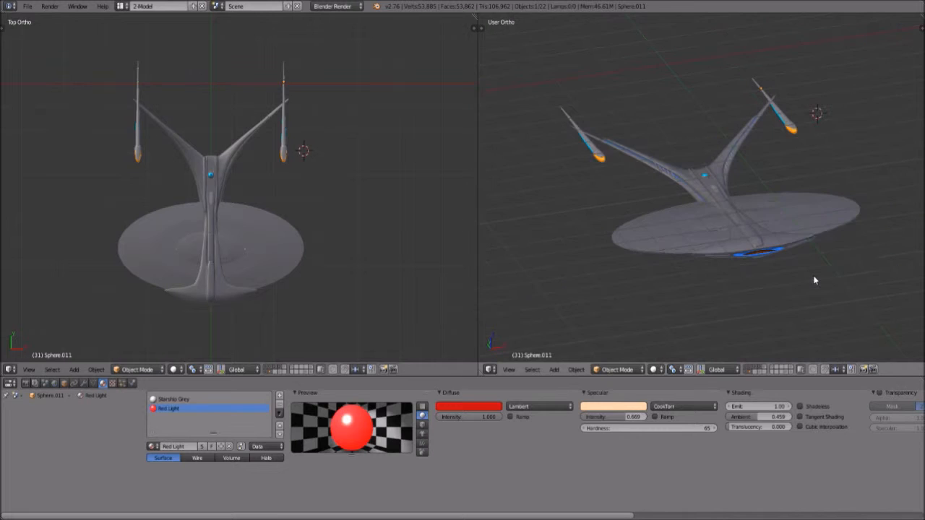
pyautogui.moveTo(752, 209); pyautogui.dragTo(720, 283, button='middle')
pyautogui.scroll(4, 727, 282)
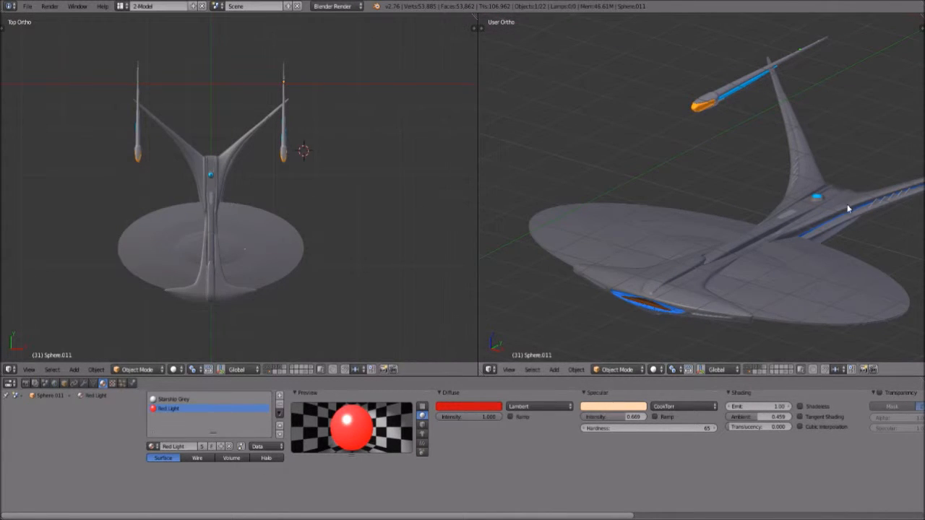
pyautogui.scroll(5, 732, 176)
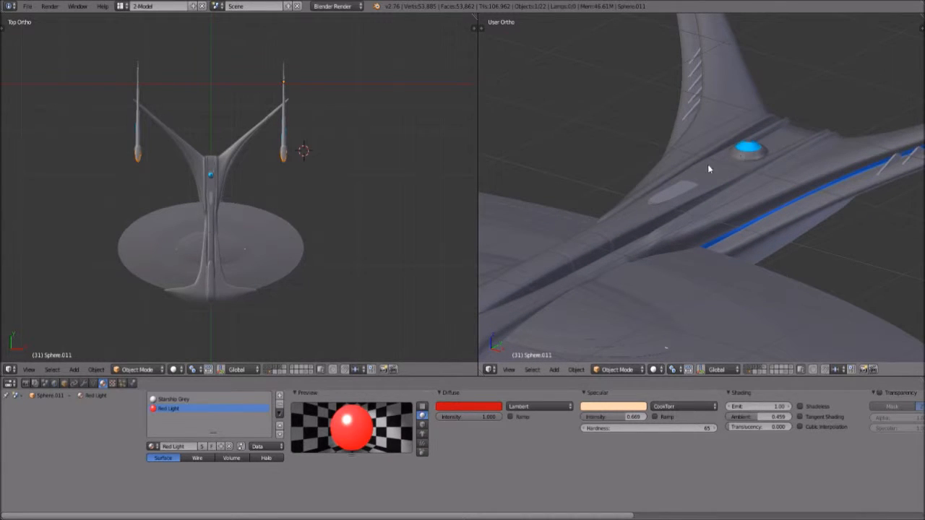
# - Compare the plain underside of the hull with the detailed topside and the front deflector
pyautogui.moveTo(729, 298); pyautogui.dragTo(566, 196, button='middle')
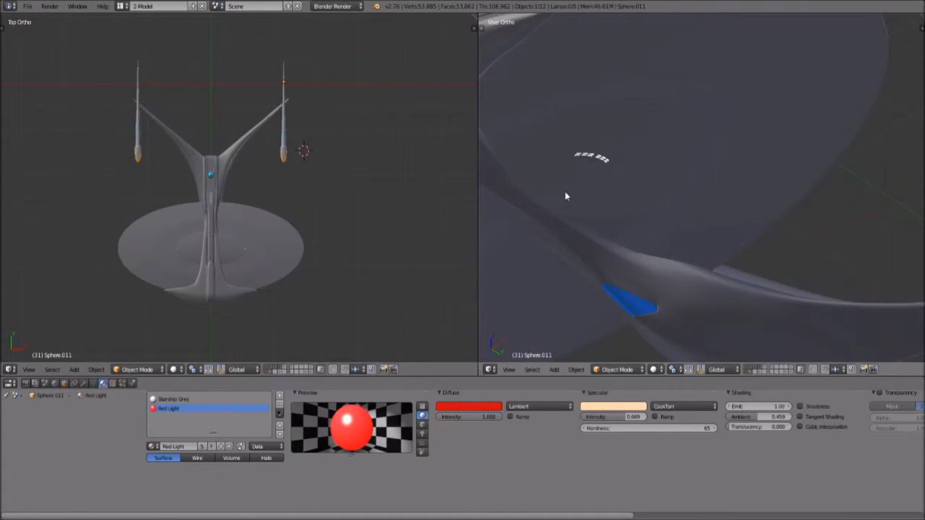
pyautogui.scroll(-8, 768, 198)
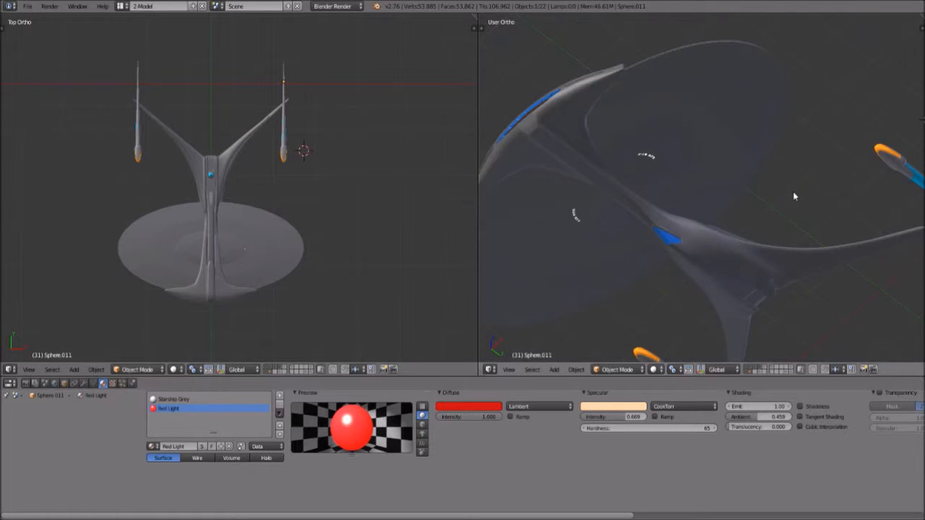
pyautogui.moveTo(706, 294); pyautogui.dragTo(704, 224, button='middle')
pyautogui.scroll(5, 714, 160)
pyautogui.scroll(4, 703, 222)
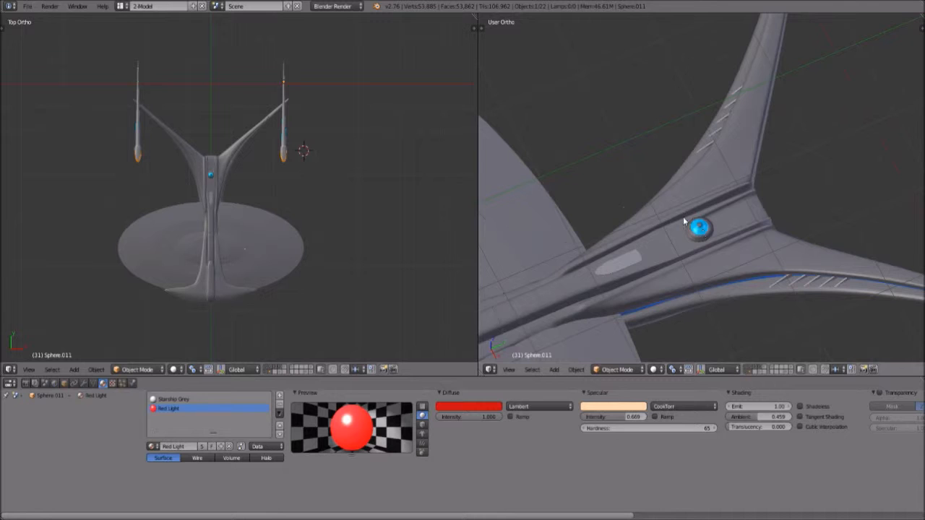
pyautogui.scroll(-4, 684, 217)
pyautogui.scroll(-2, 596, 278)
pyautogui.moveTo(595, 277); pyautogui.dragTo(673, 208, button='middle')
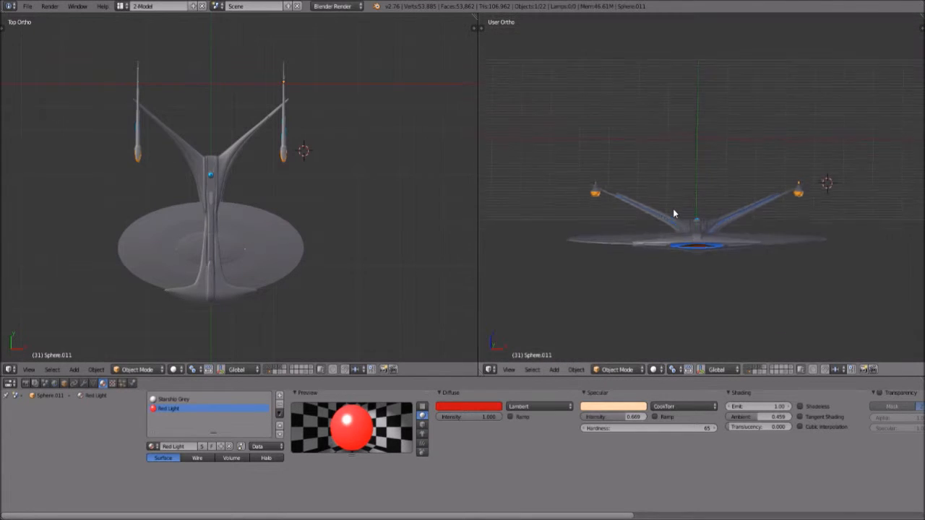
pyautogui.scroll(1, 685, 255)
pyautogui.scroll(6, 683, 216)
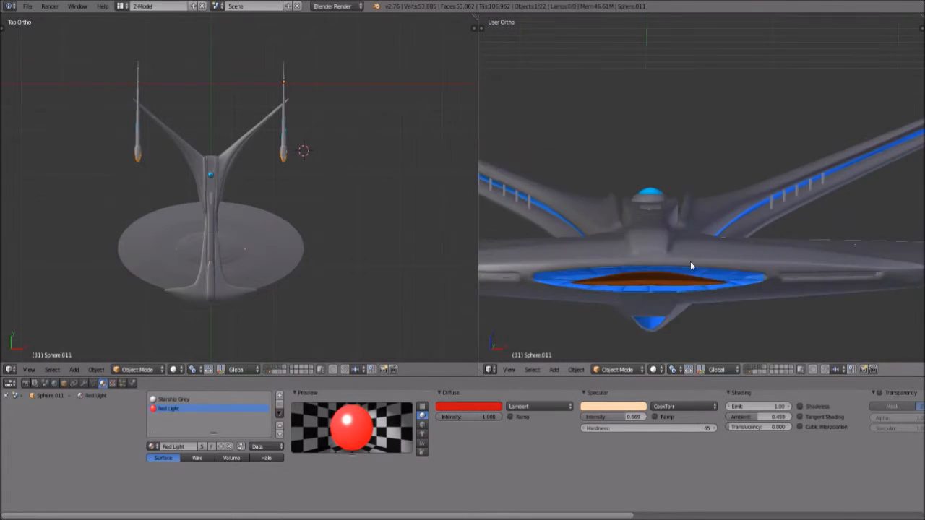
pyautogui.scroll(2, 694, 246)
pyautogui.scroll(-7, 693, 246)
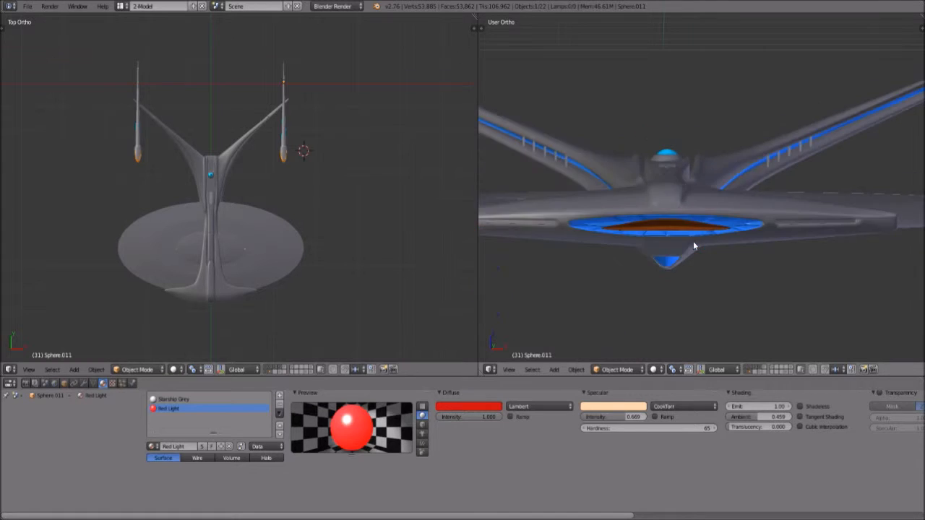
pyautogui.moveTo(690, 124); pyautogui.dragTo(611, 241, button='middle')
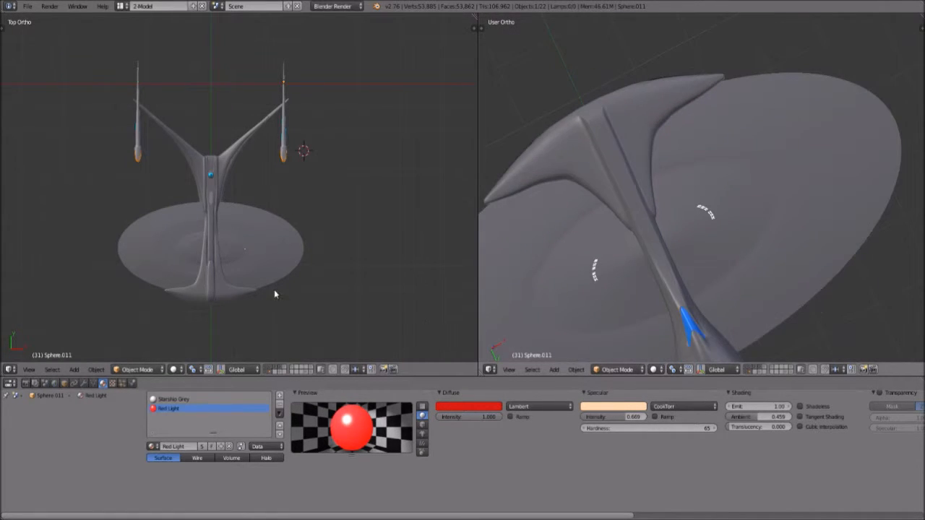
# - Switch the top-view viewport to the bottom orthographic view, framed on the hull spine beneath the saucer
pyautogui.click(29, 369)
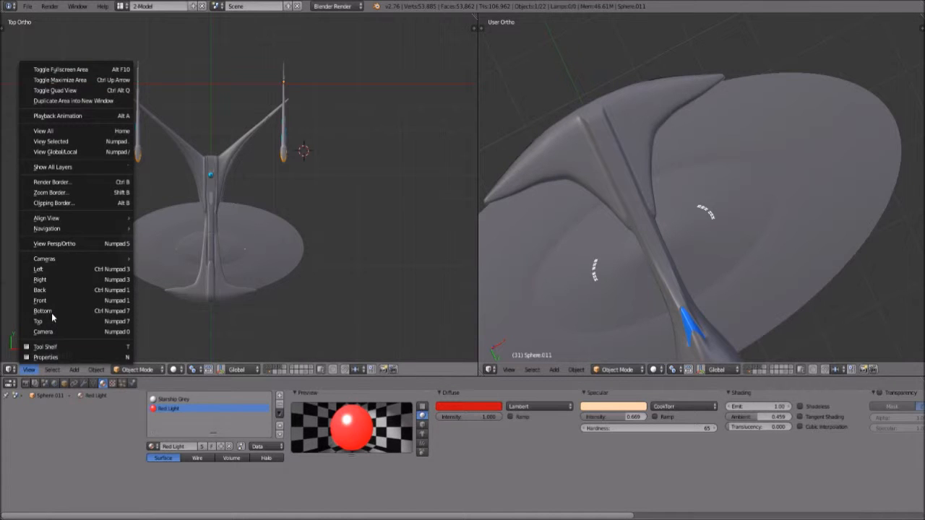
pyautogui.click(51, 312)
pyautogui.scroll(3, 247, 122)
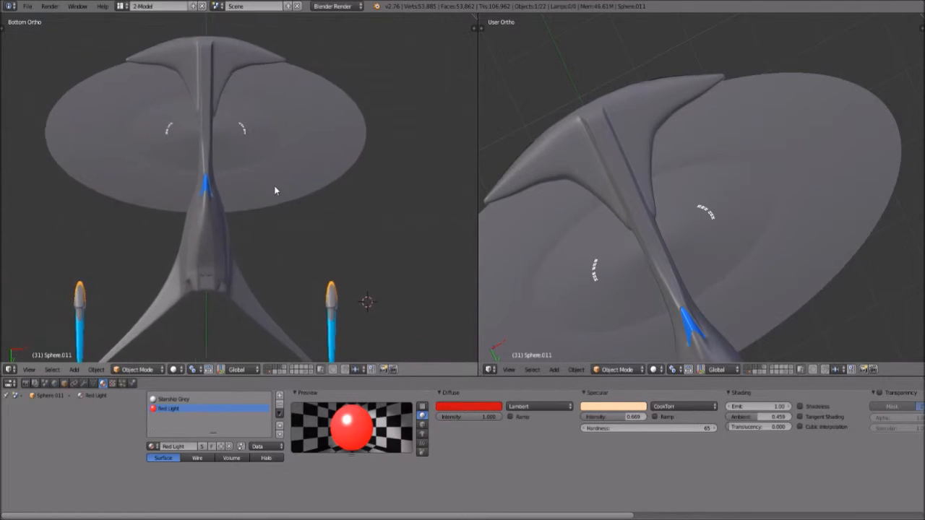
pyautogui.scroll(8, 274, 190)
pyautogui.scroll(-6, 243, 266)
# - Open the main hull mesh in Edit Mode and limit selection to visible geometry
pyautogui.rightClick(232, 254)
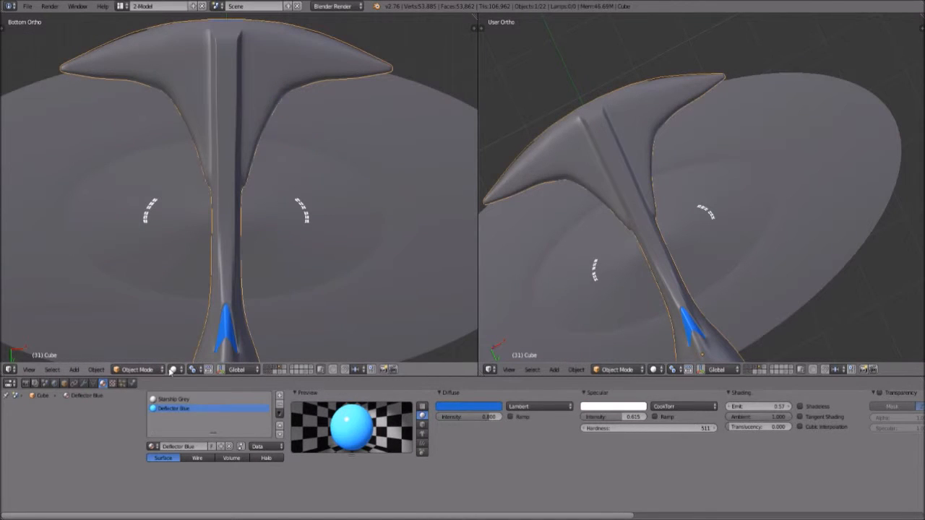
pyautogui.click(145, 370)
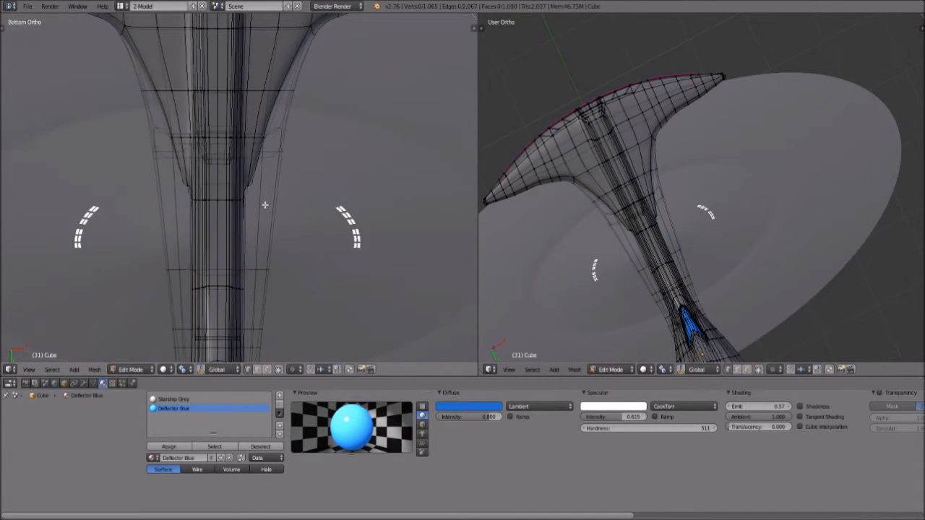
pyautogui.scroll(-2, 268, 223)
pyautogui.click(279, 370)
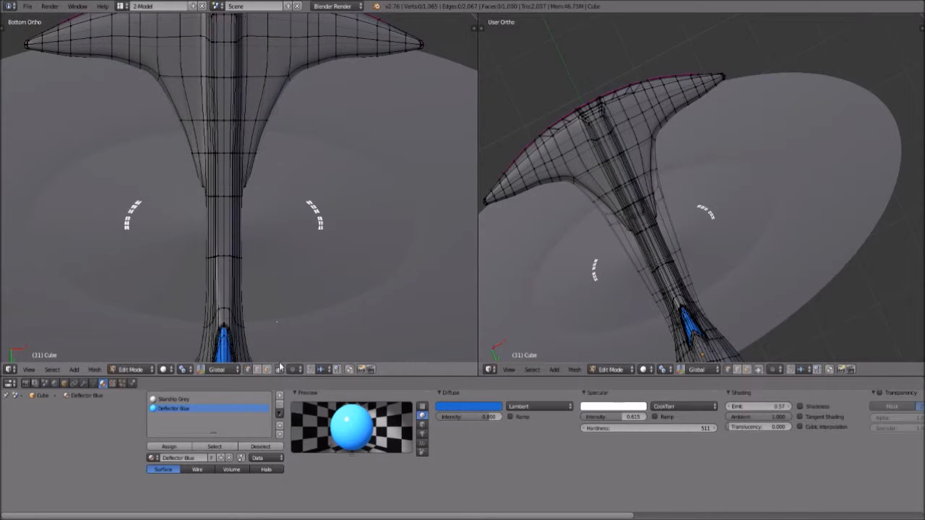
pyautogui.scroll(3, 276, 228)
pyautogui.scroll(-6, 276, 228)
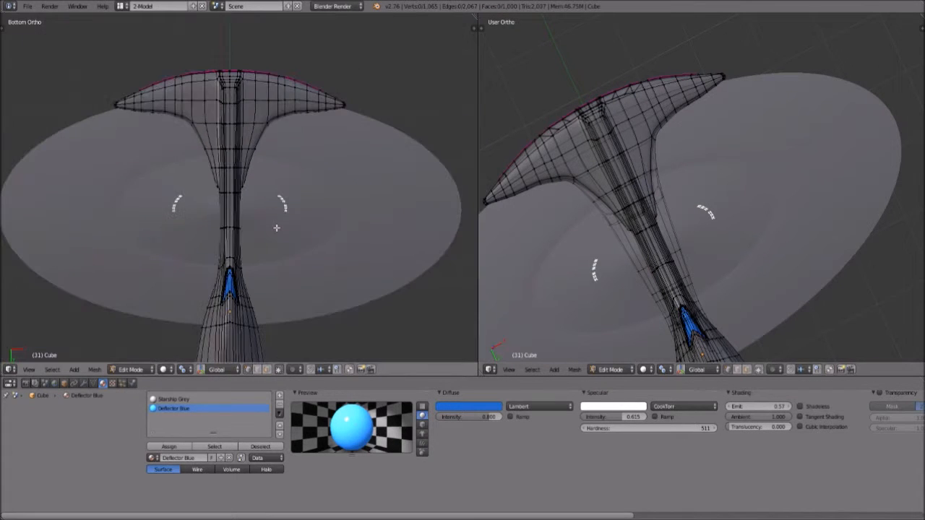
# - Switch to face selection and select three adjacent side faces on the narrow spine just past the end of the flared section
pyautogui.scroll(5, 276, 227)
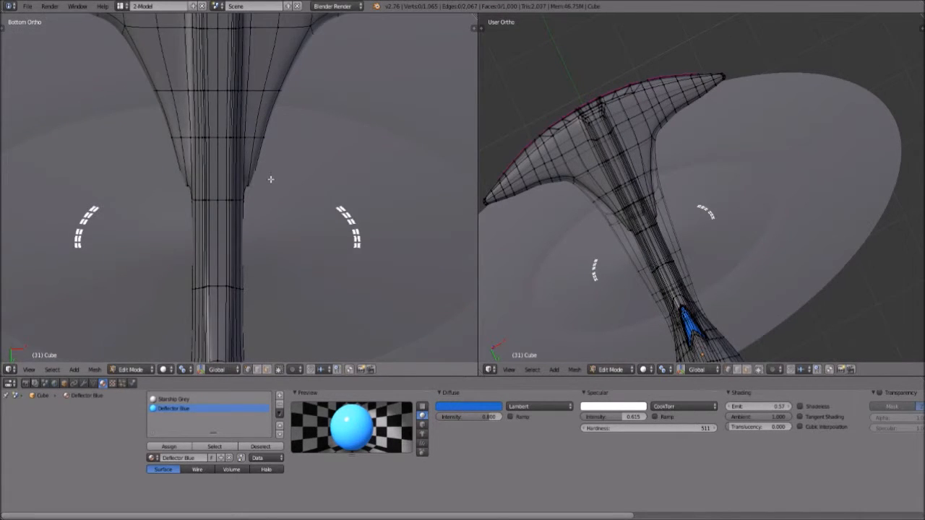
pyautogui.scroll(-4, 257, 196)
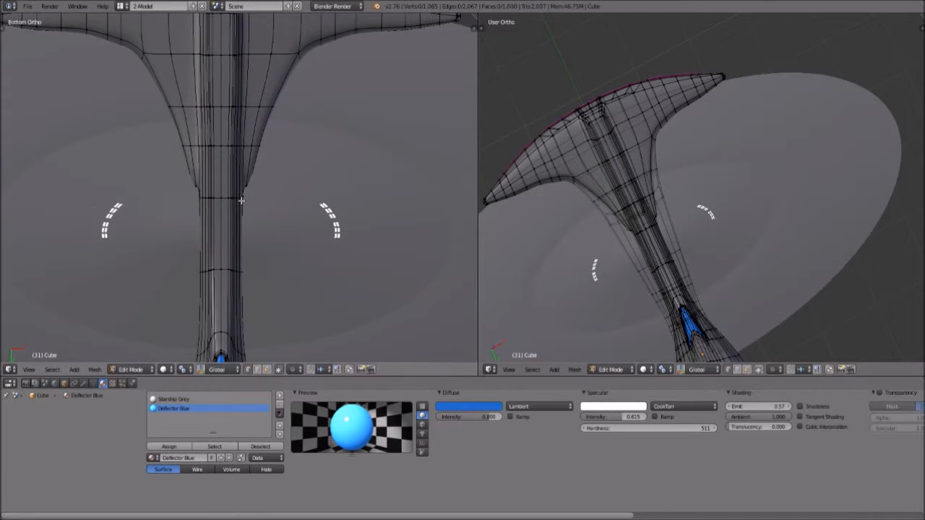
pyautogui.scroll(6, 242, 196)
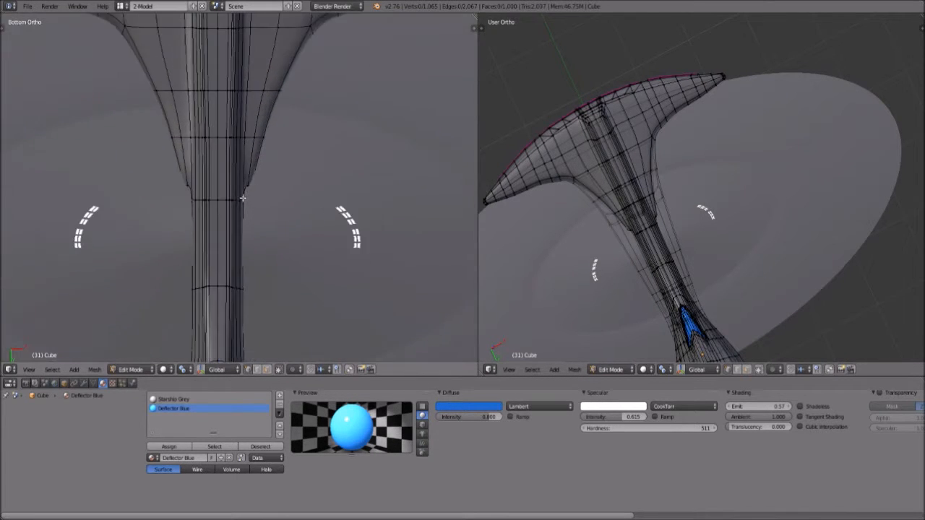
pyautogui.click(266, 369)
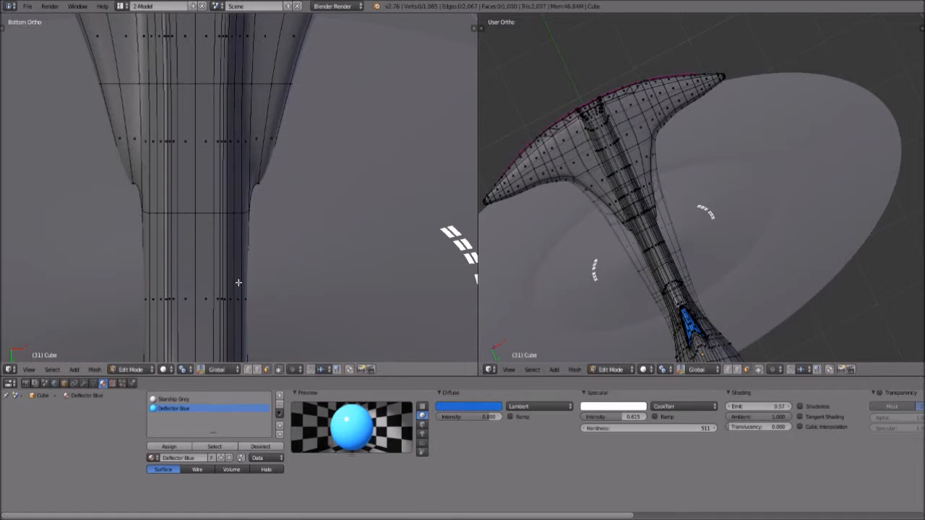
pyautogui.rightClick(233, 273)
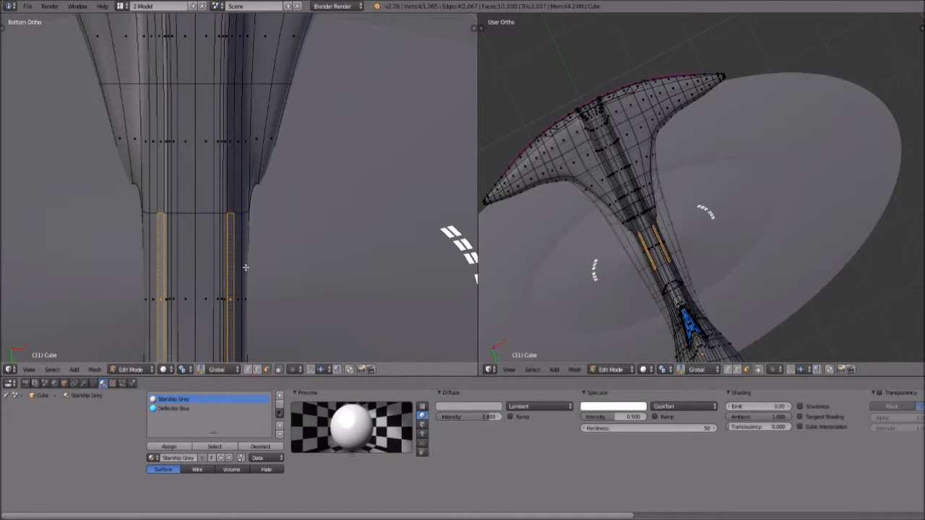
pyautogui.keyDown('shift'); pyautogui.rightClick(246, 268); pyautogui.keyUp('shift')
pyautogui.keyDown('shift'); pyautogui.rightClick(245, 268); pyautogui.keyUp('shift')
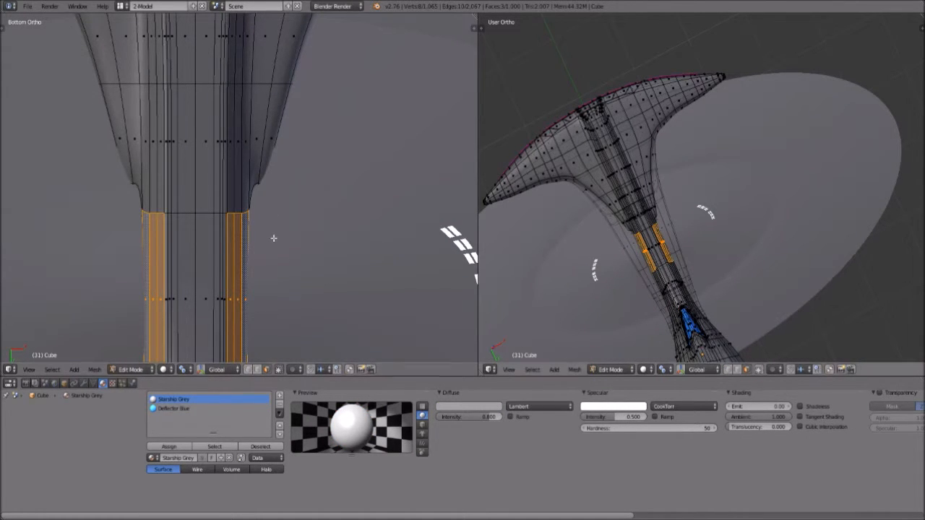
# - Allow selection through the mesh in the perspective viewport and add the partly hidden fourth face beside the three selected spine faces
pyautogui.scroll(-2, 274, 239)
pyautogui.scroll(4, 272, 238)
pyautogui.scroll(-3, 272, 237)
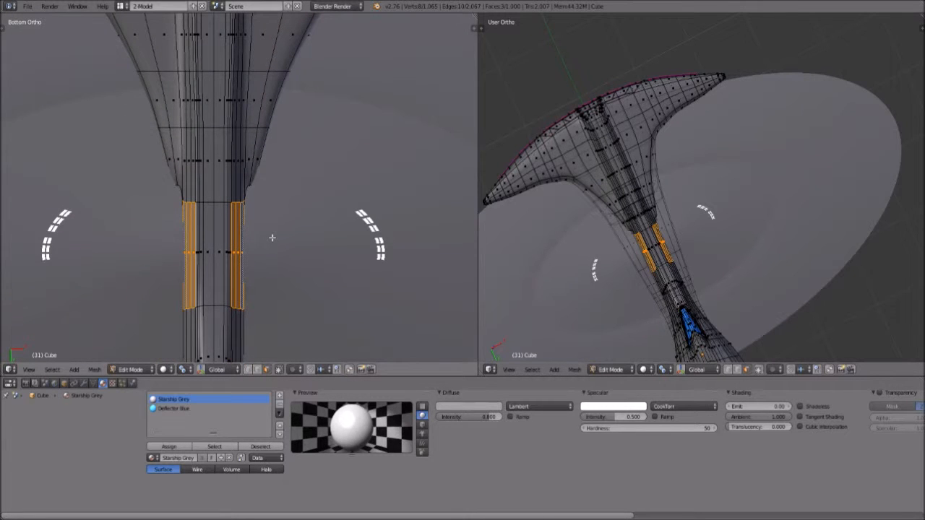
pyautogui.scroll(-1, 361, 229)
pyautogui.moveTo(696, 251); pyautogui.dragTo(607, 157, button='middle')
pyautogui.scroll(3, 715, 200)
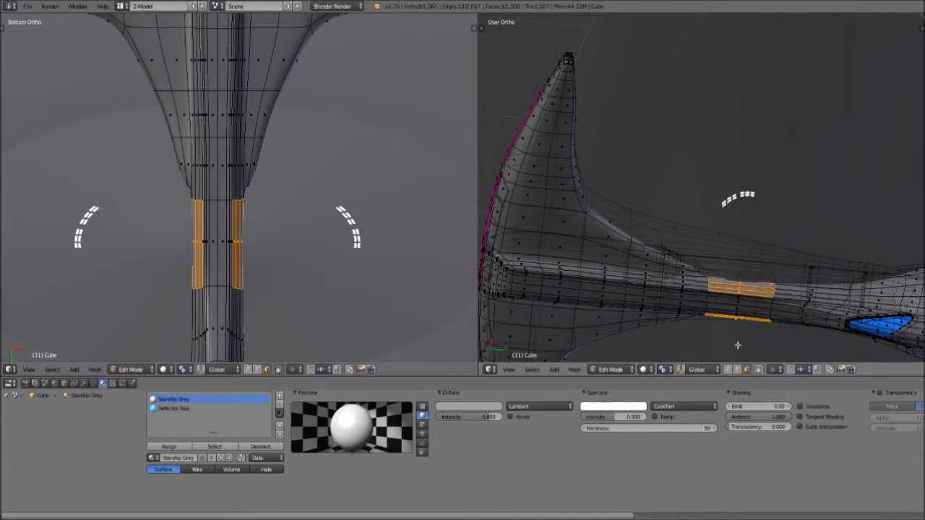
pyautogui.scroll(1, 742, 357)
pyautogui.click(759, 371)
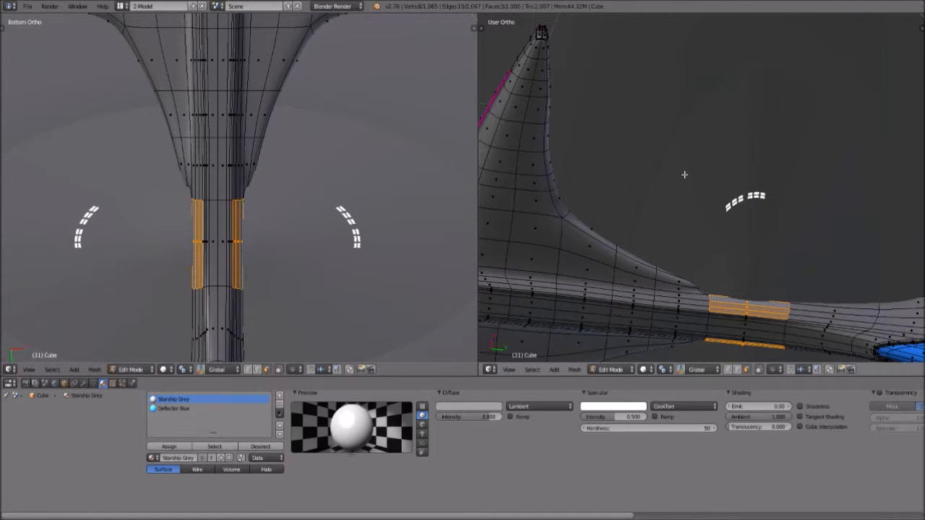
pyautogui.keyDown('shift'); pyautogui.moveTo(736, 299); pyautogui.dragTo(687, 236, button='middle'); pyautogui.keyUp('shift')
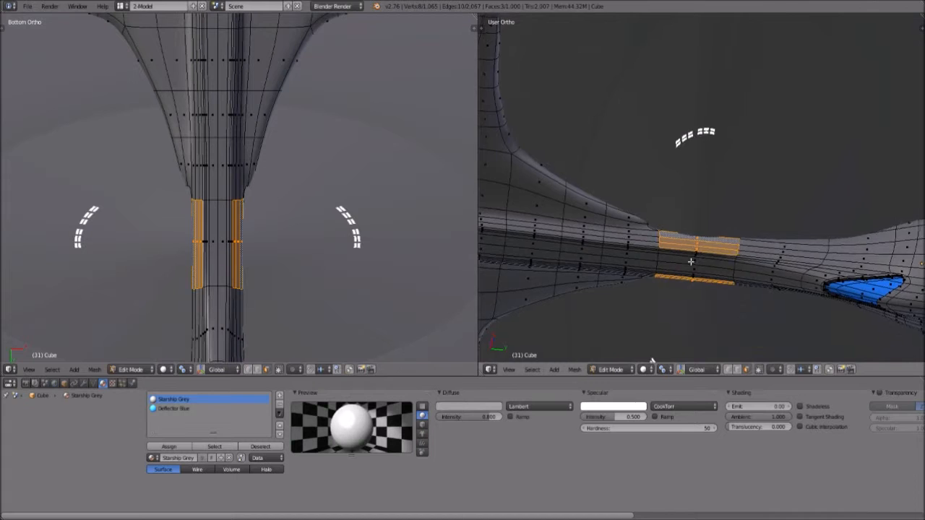
pyautogui.scroll(4, 691, 262)
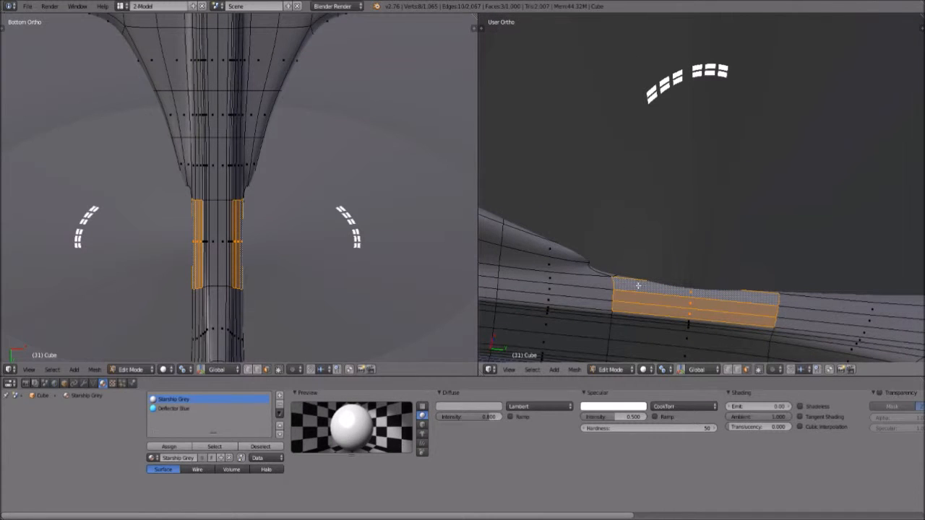
pyautogui.scroll(1, 723, 339)
pyautogui.click(758, 371)
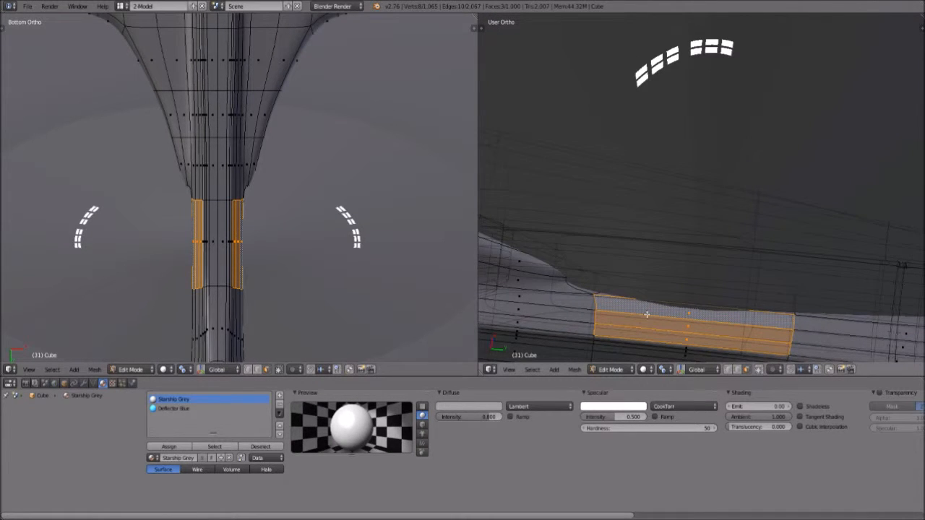
pyautogui.moveTo(650, 314); pyautogui.dragTo(656, 330, button='middle')
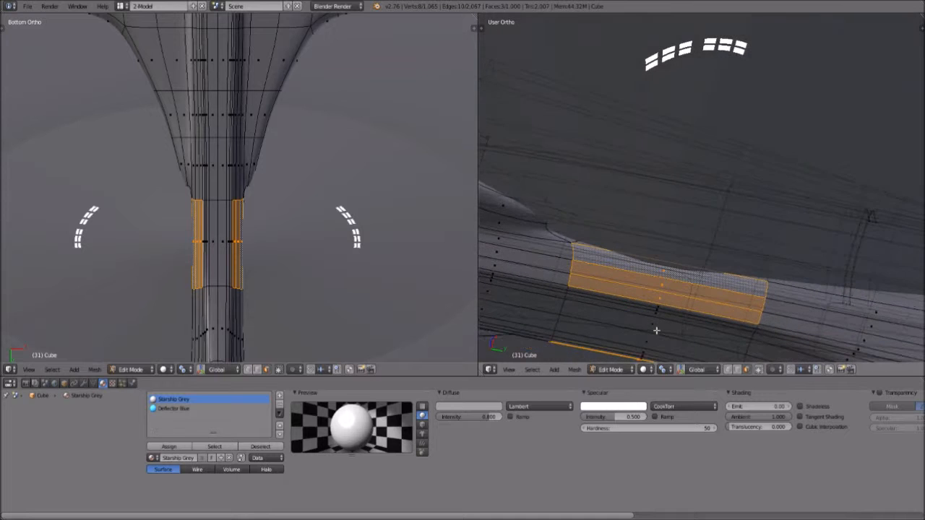
pyautogui.keyDown('shift'); pyautogui.rightClick(666, 255); pyautogui.keyUp('shift')
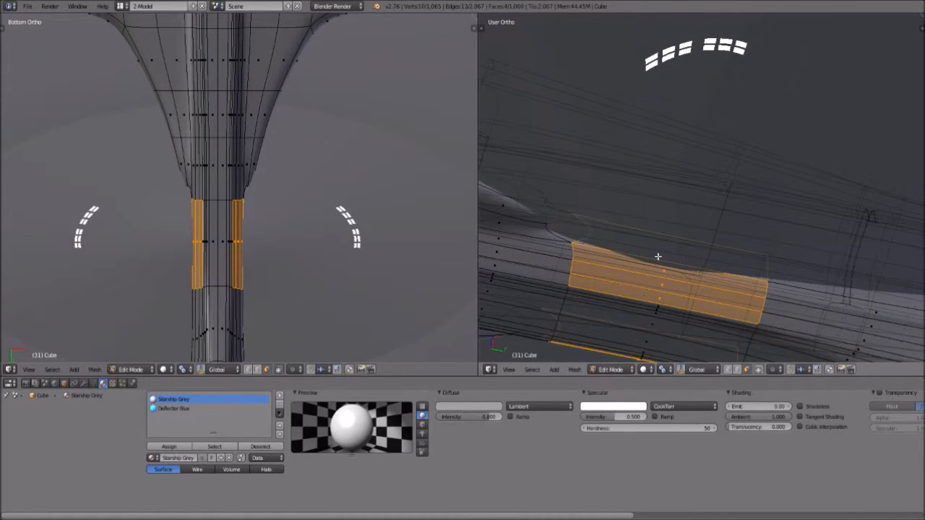
pyautogui.keyDown('shift'); pyautogui.rightClick(657, 256); pyautogui.keyUp('shift')
pyautogui.hotkey('ctrl', 'z')
# - Inspect the selected spine faces up close and in relation to the whole saucer underside
pyautogui.scroll(-8, 700, 351)
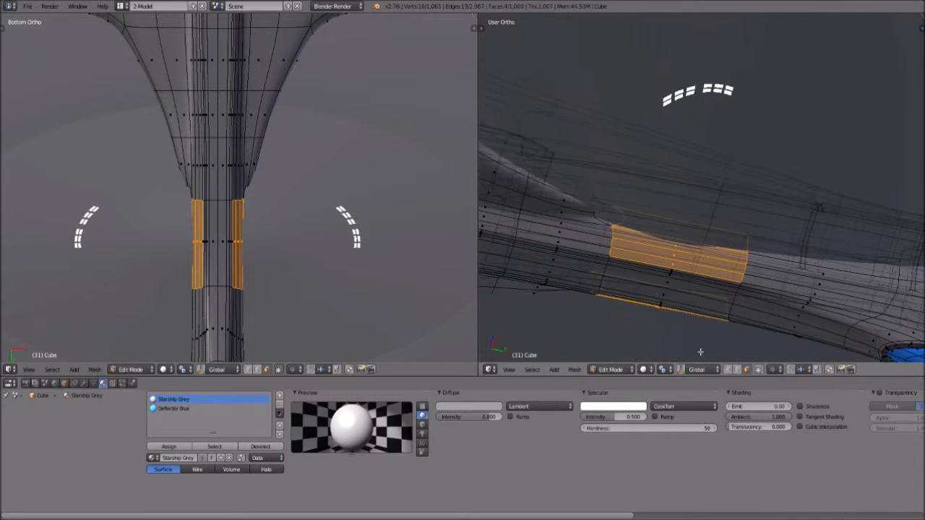
pyautogui.scroll(1, 664, 274)
pyautogui.scroll(7, 664, 274)
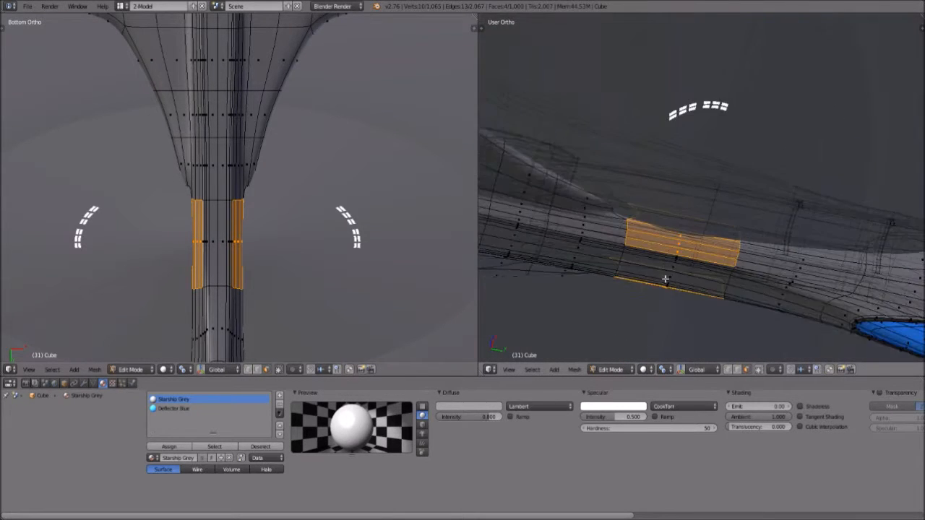
pyautogui.scroll(-1, 512, 228)
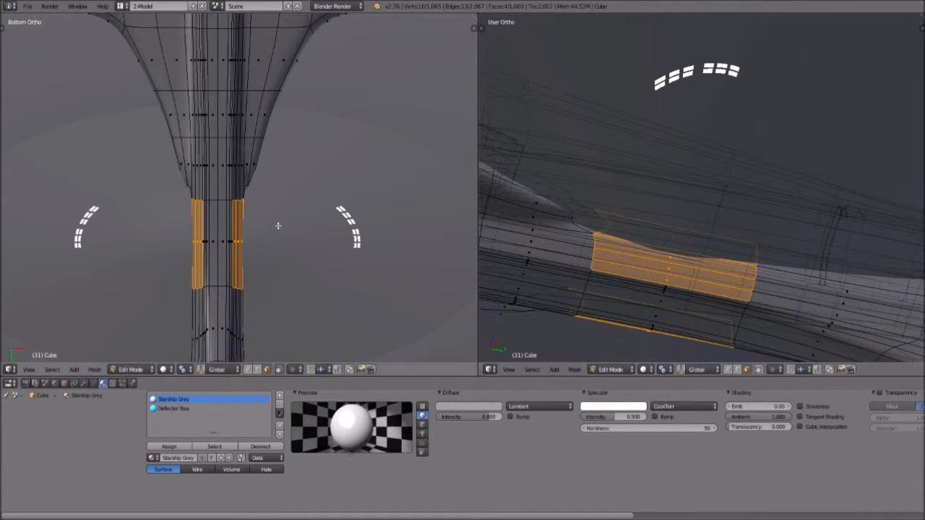
pyautogui.scroll(3, 275, 210)
pyautogui.scroll(-5, 287, 223)
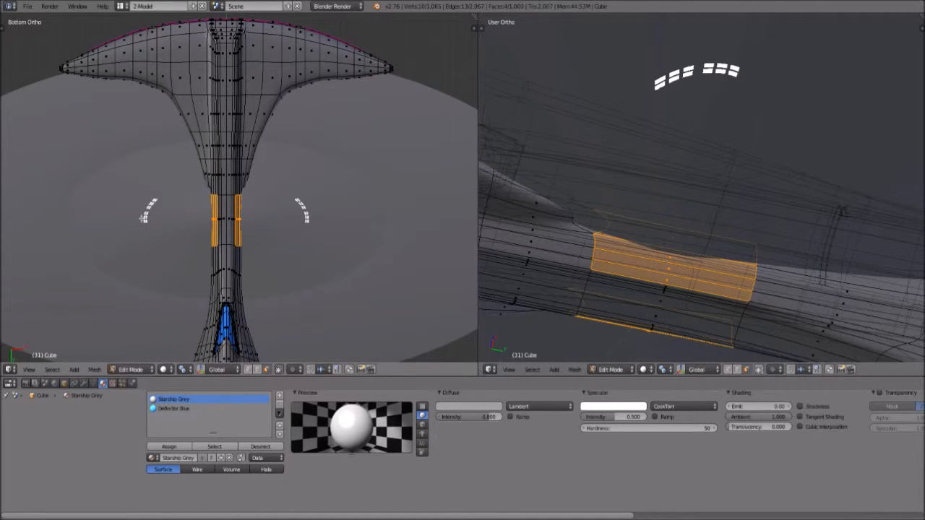
pyautogui.scroll(-4, 298, 242)
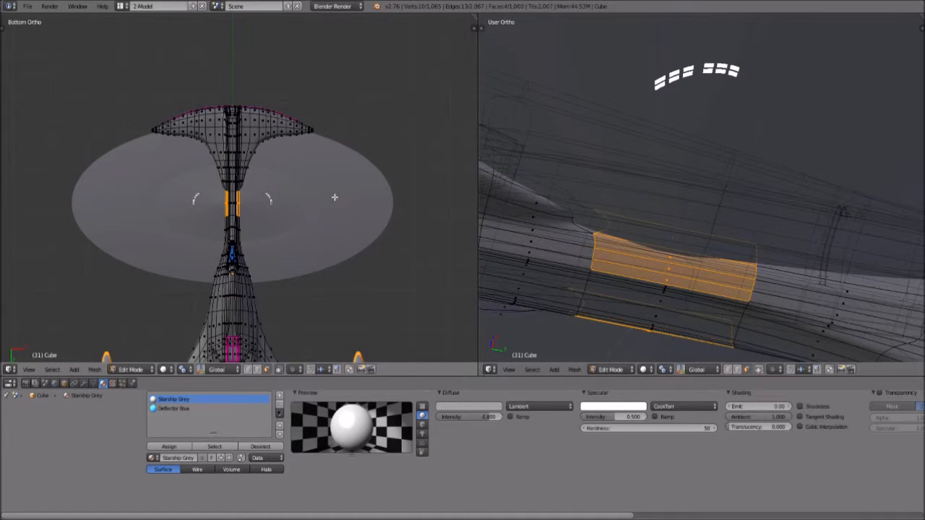
pyautogui.scroll(5, 323, 190)
pyautogui.scroll(4, 210, 224)
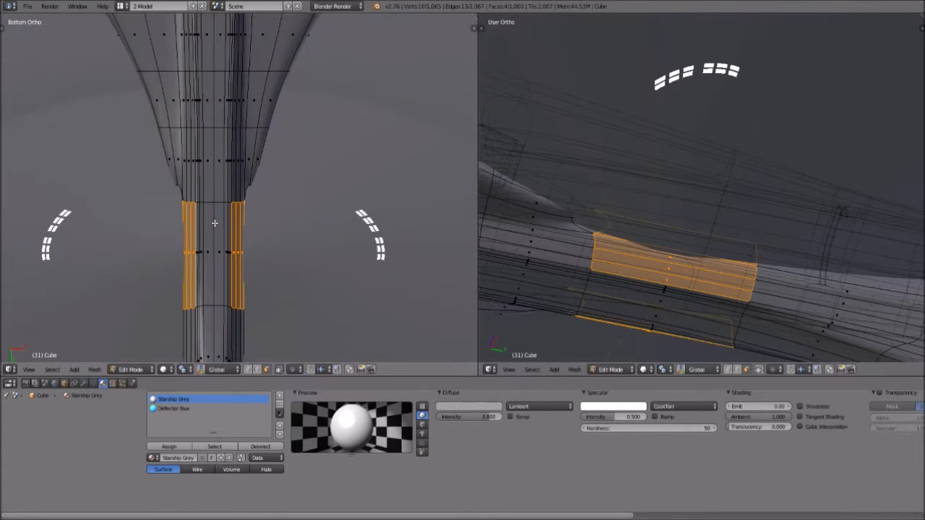
pyautogui.scroll(2, 235, 242)
pyautogui.scroll(-2, 236, 241)
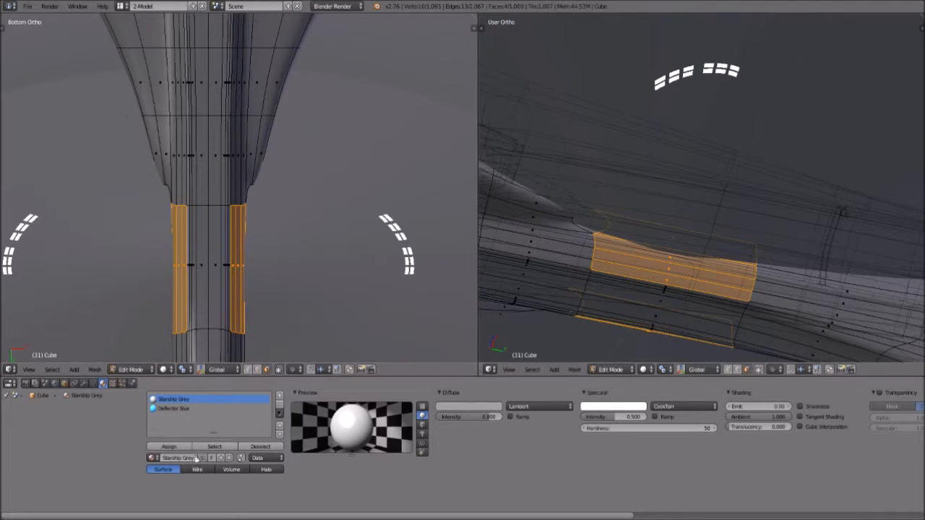
# - Compare the selected spine section with the Subsurf modifier's viewport display switched off and back on
pyautogui.click(111, 383)
pyautogui.click(85, 384)
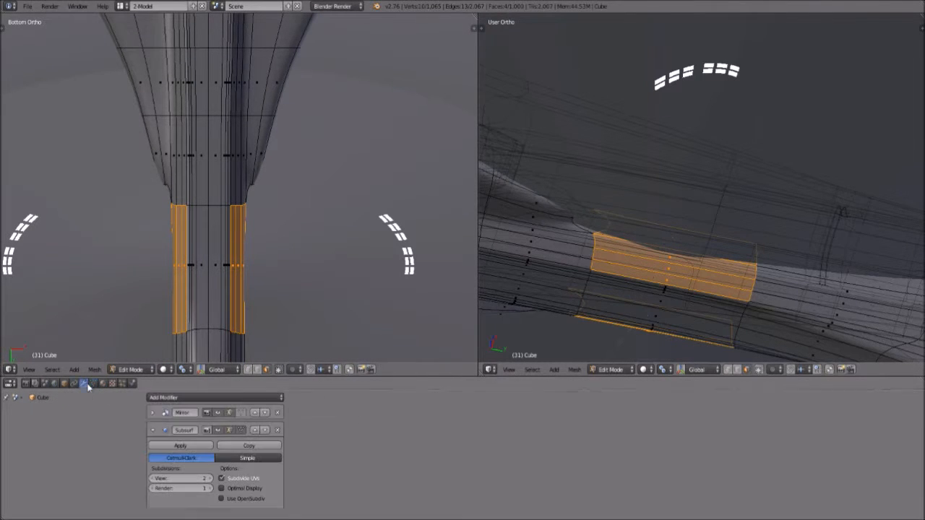
pyautogui.click(218, 430)
pyautogui.scroll(-1, 290, 243)
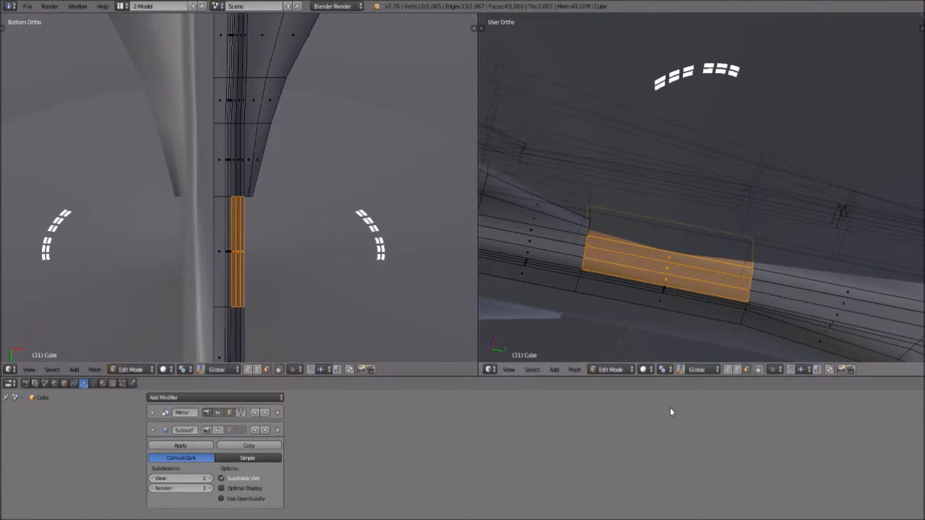
pyautogui.click(629, 364)
pyautogui.scroll(-2, 237, 302)
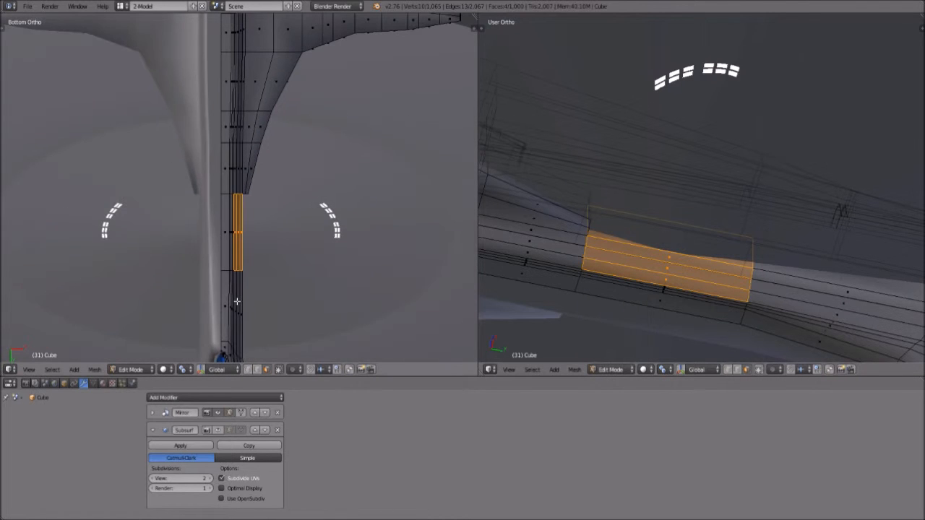
pyautogui.scroll(-1, 237, 301)
pyautogui.scroll(5, 237, 301)
pyautogui.scroll(-6, 237, 301)
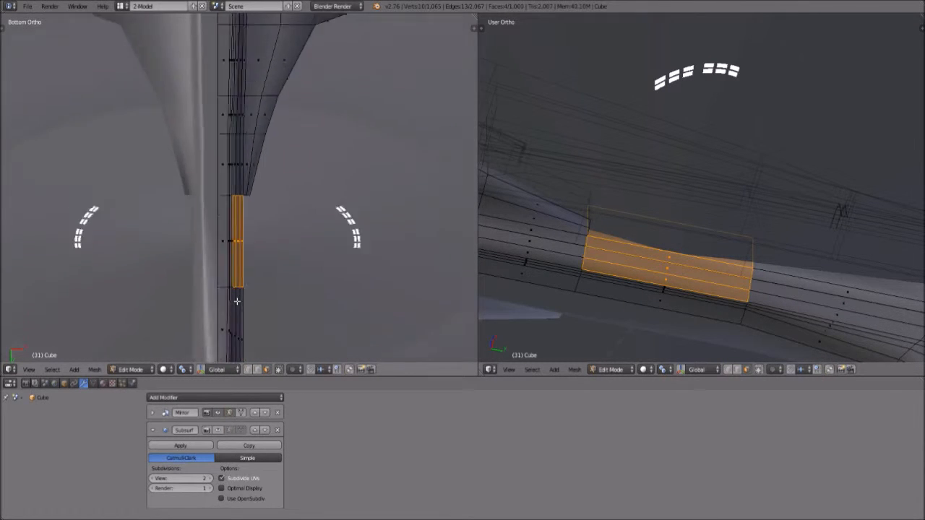
pyautogui.scroll(3, 239, 298)
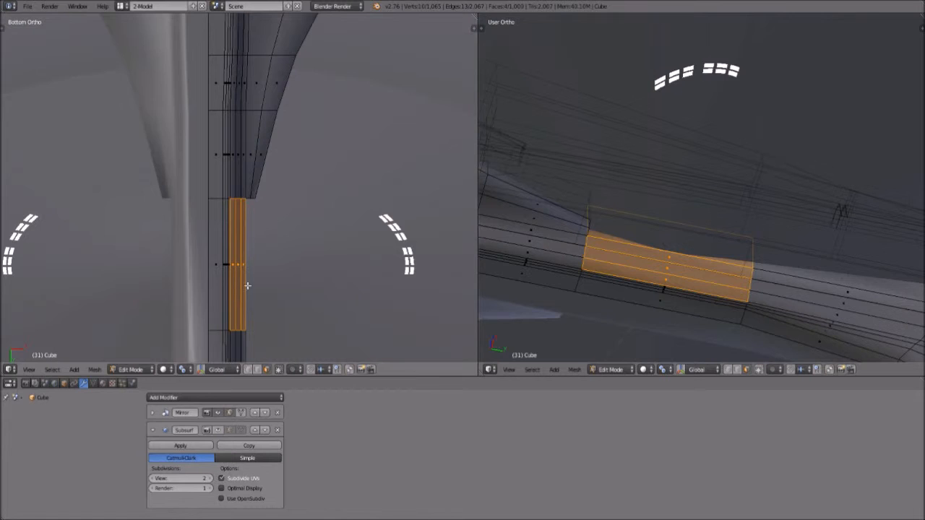
pyautogui.scroll(-1, 246, 290)
pyautogui.scroll(3, 249, 289)
pyautogui.scroll(-3, 249, 289)
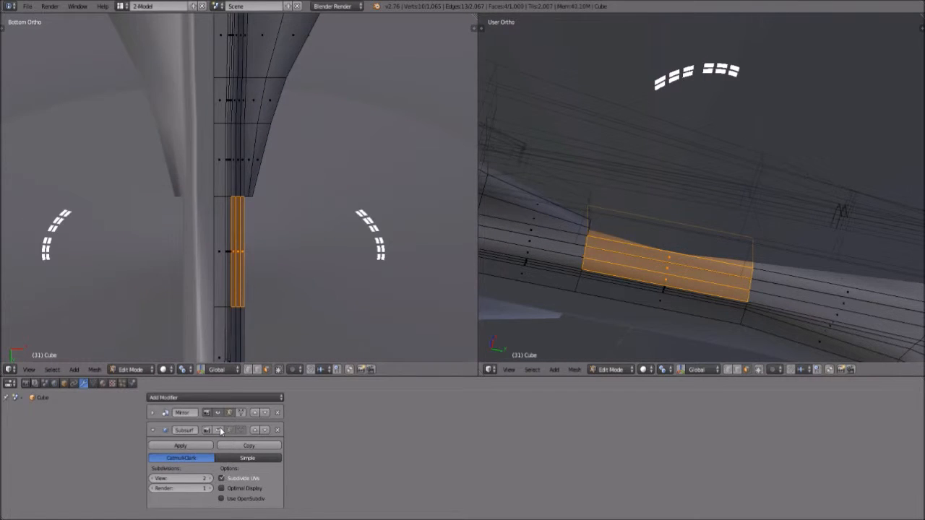
pyautogui.click(220, 431)
pyautogui.scroll(1, 261, 249)
pyautogui.scroll(-2, 261, 249)
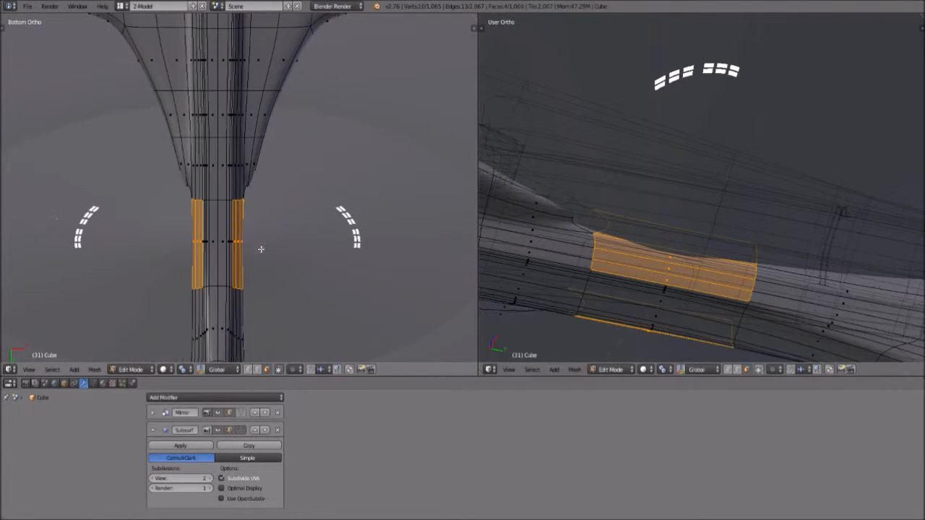
# - Try an edge loop cut across the narrow spine section with an edge slide of 1.0, and undo it
pyautogui.press('a')
pyautogui.hotkey('ctrl', 'r')
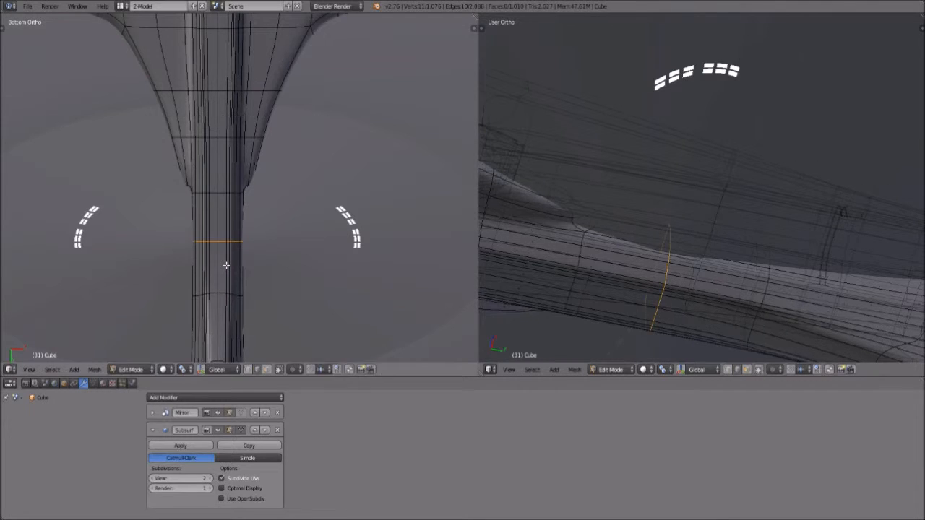
pyautogui.click(224, 273)
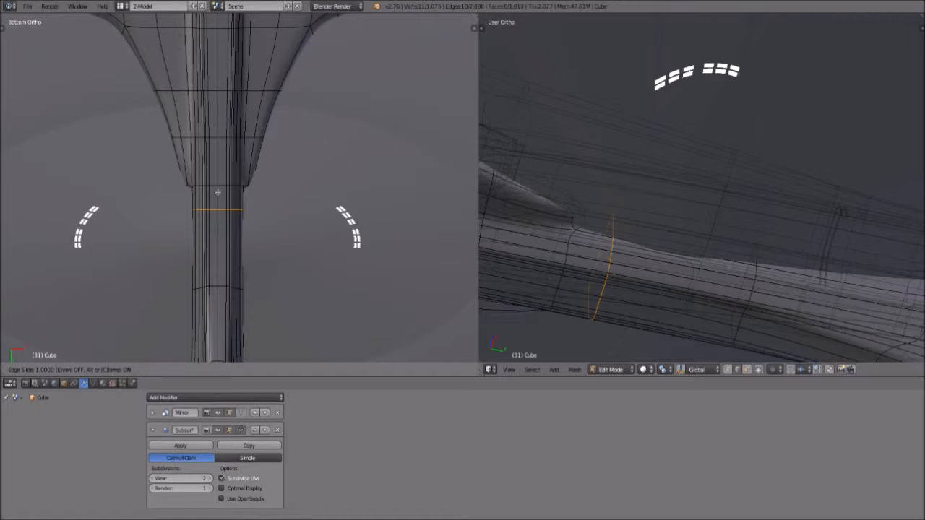
pyautogui.click(217, 192)
pyautogui.hotkey('ctrl', 'z')
pyautogui.hotkey('ctrl', 'z')
# - Extrude the four selected side faces about 0.26 outward along the global X axis, and check the shape without Subsurf smoothing
pyautogui.press('e')
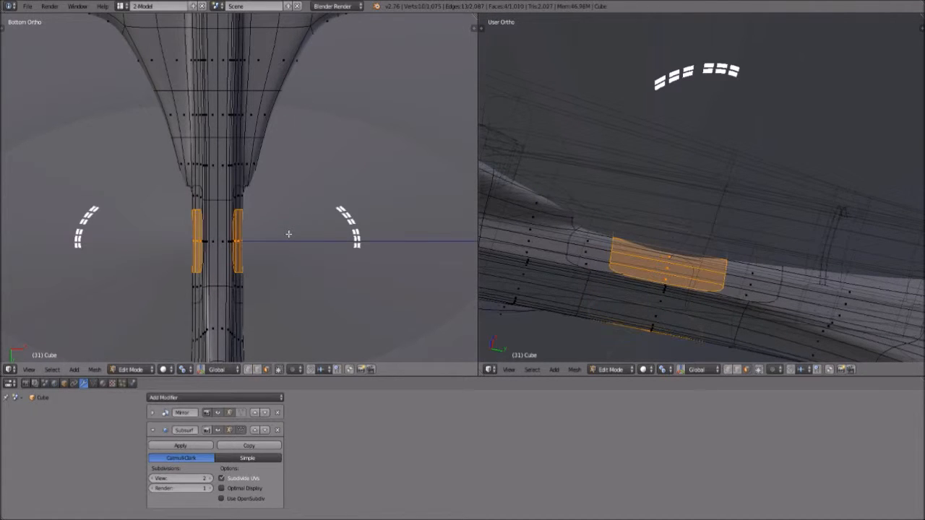
pyautogui.press('x')
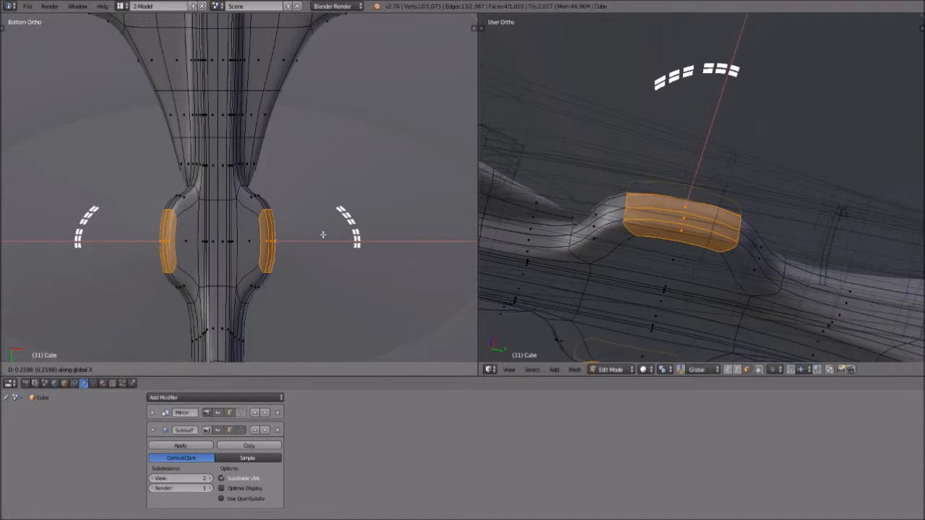
pyautogui.click(300, 251)
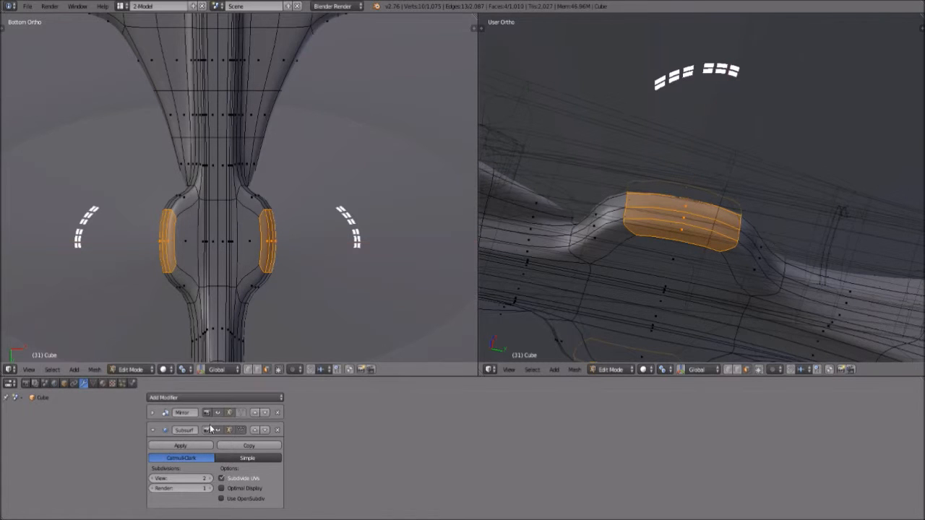
pyautogui.click(219, 431)
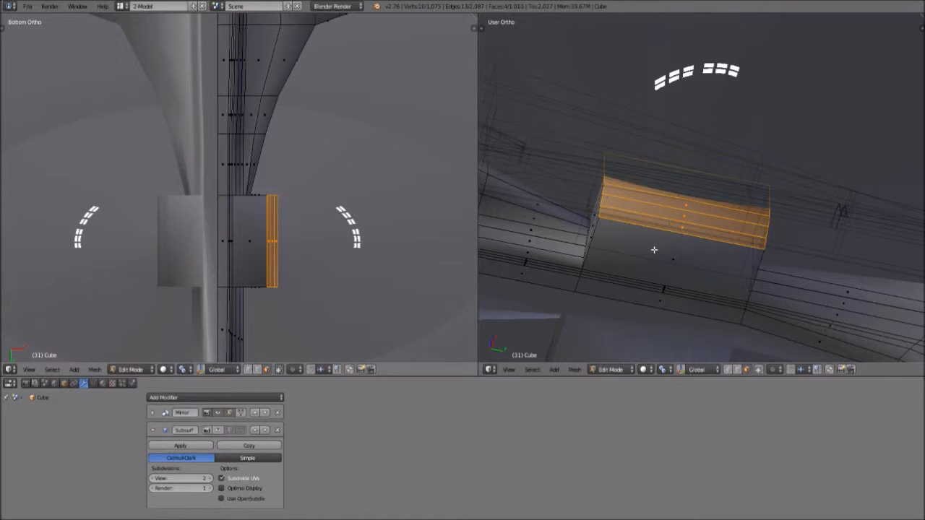
pyautogui.click(219, 432)
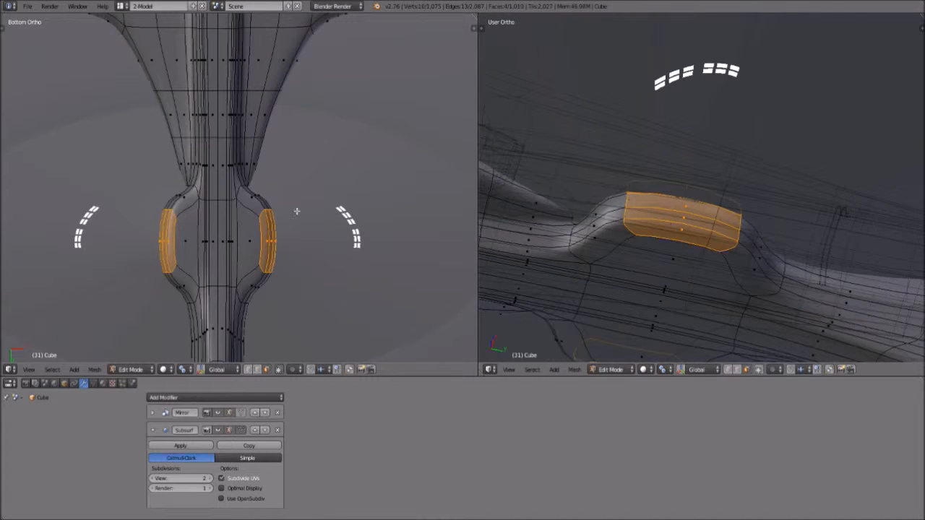
# - Limit the perspective view to visible geometry and examine the extruded side faces from below
pyautogui.moveTo(665, 275); pyautogui.dragTo(737, 370, button='middle')
pyautogui.click(758, 371)
pyautogui.moveTo(696, 243); pyautogui.dragTo(605, 209, button='middle')
pyautogui.scroll(6, 766, 194)
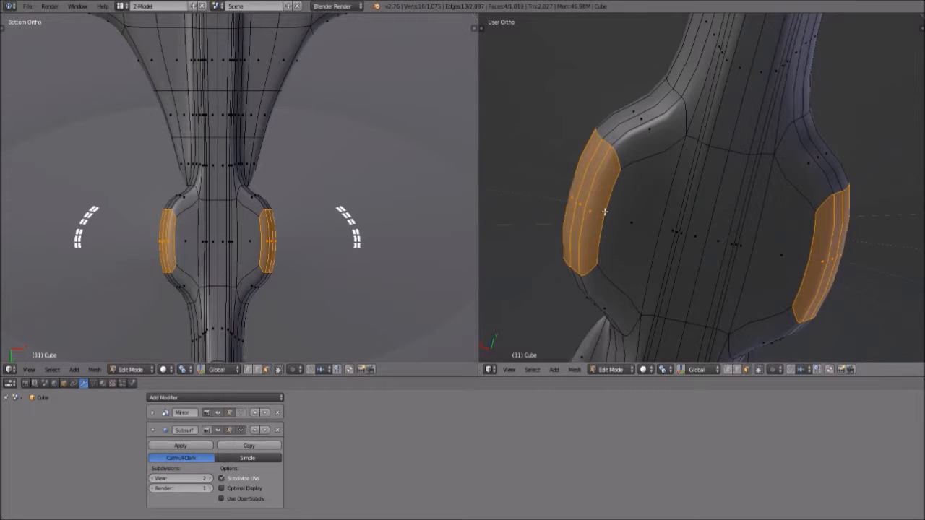
pyautogui.scroll(-6, 605, 212)
pyautogui.scroll(3, 314, 176)
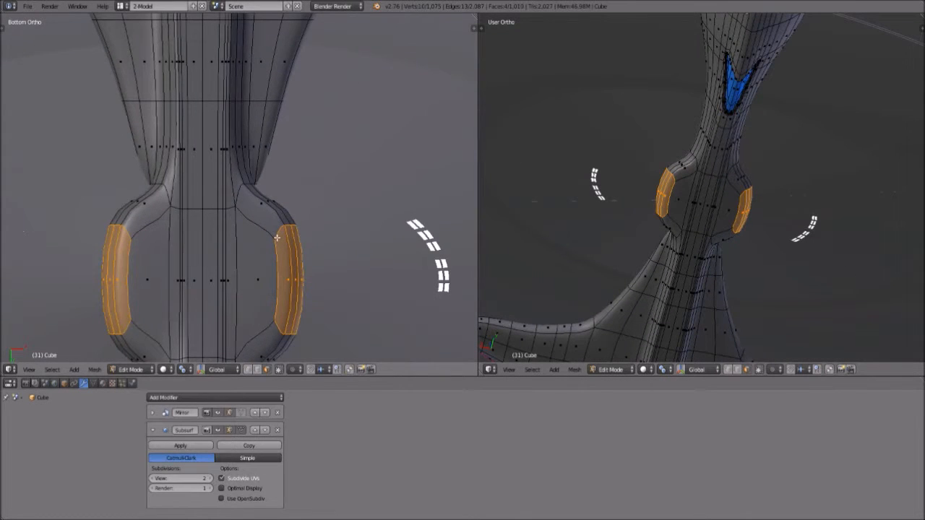
# - Try a lengthwise loop cut along the side blocks with an edge slide of about -0.73, and undo it
pyautogui.hotkey('ctrl', 'r')
pyautogui.click(288, 238)
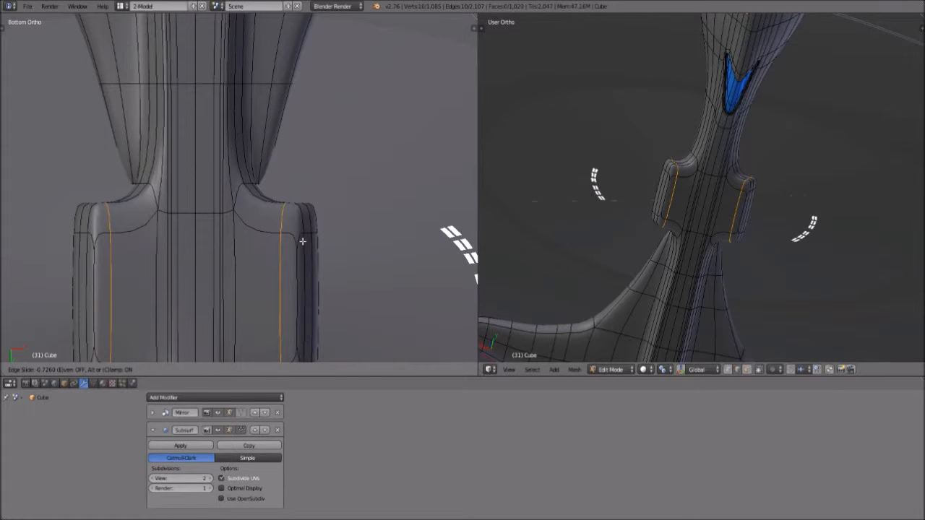
pyautogui.rightClick(302, 242)
pyautogui.hotkey('ctrl', 'z')
# - Add a centred lengthwise edge loop between the spine and the outer side of each extruded block
pyautogui.hotkey('ctrl', 'r')
pyautogui.click(269, 235)
pyautogui.rightClick(270, 235)
pyautogui.scroll(-1, 270, 235)
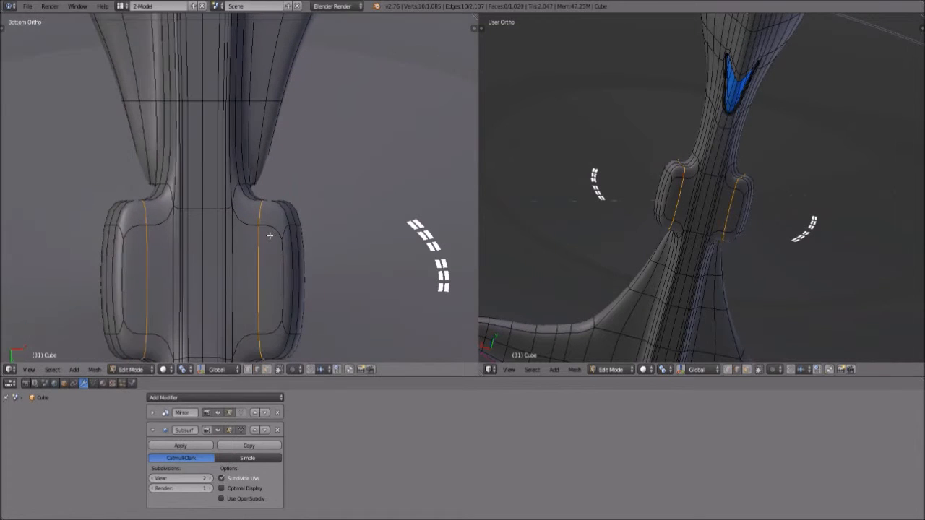
pyautogui.scroll(-1, 279, 336)
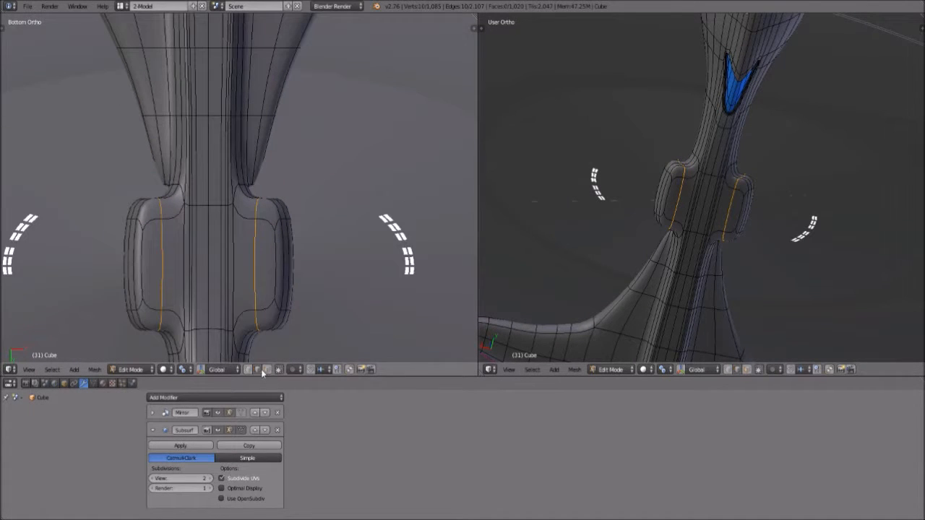
# - Turn off the Subsurf modifier's viewport display and try extruding one lengthwise edge near the block's outer side
pyautogui.click(219, 430)
pyautogui.keyDown('alt'); pyautogui.rightClick(285, 261); pyautogui.keyUp('alt')
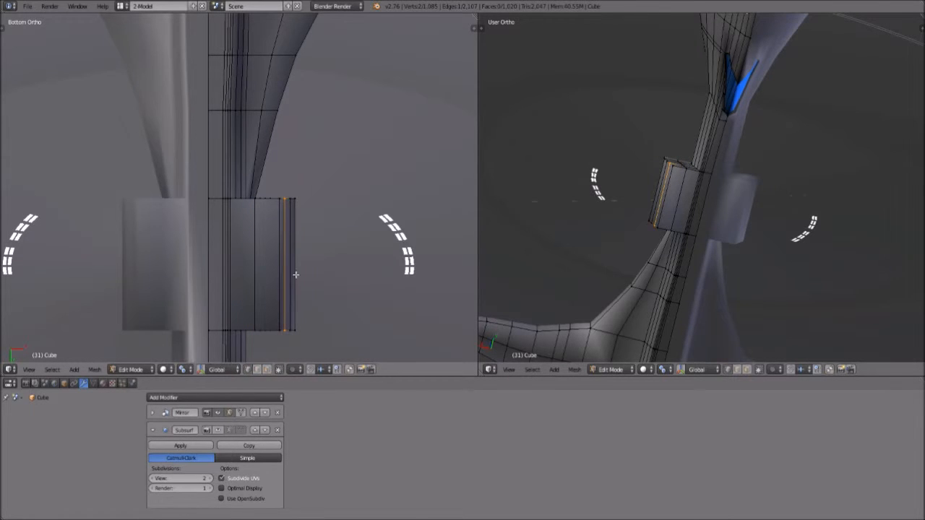
pyautogui.press('e')
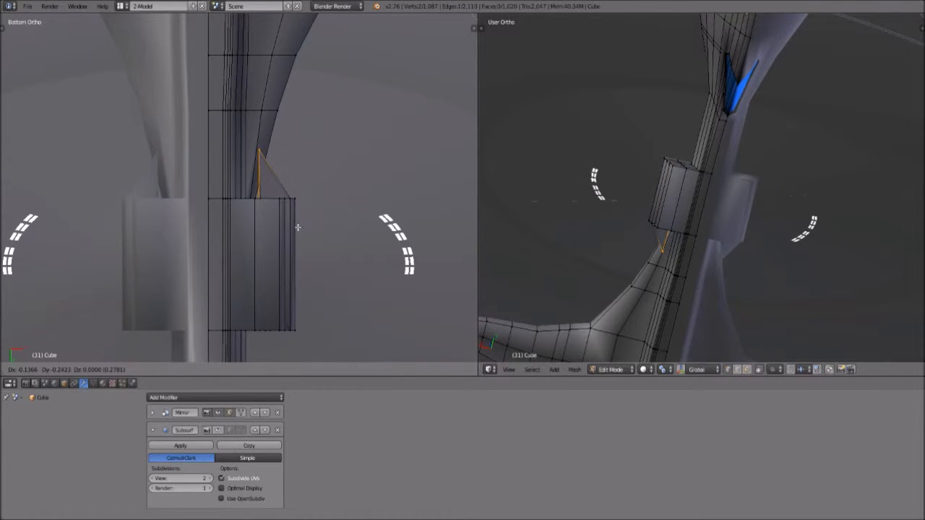
pyautogui.rightClick(297, 227)
# - Select all vertices at both ends of the block's outer side, including the hidden ones
pyautogui.press('a')
pyautogui.press('b')
pyautogui.moveTo(273, 189); pyautogui.dragTo(317, 217)
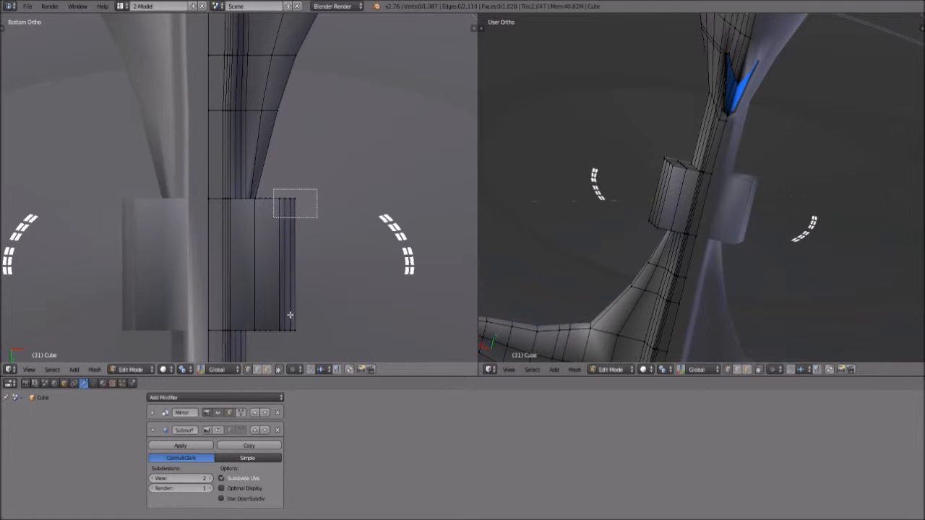
pyautogui.click(280, 370)
pyautogui.press('b')
pyautogui.moveTo(275, 198); pyautogui.dragTo(319, 222)
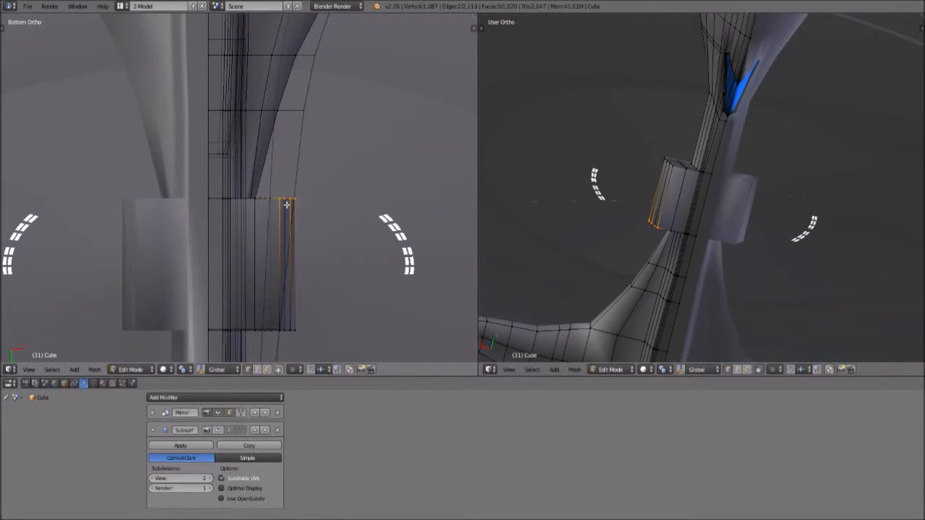
pyautogui.press('b')
pyautogui.moveTo(274, 315); pyautogui.dragTo(319, 344)
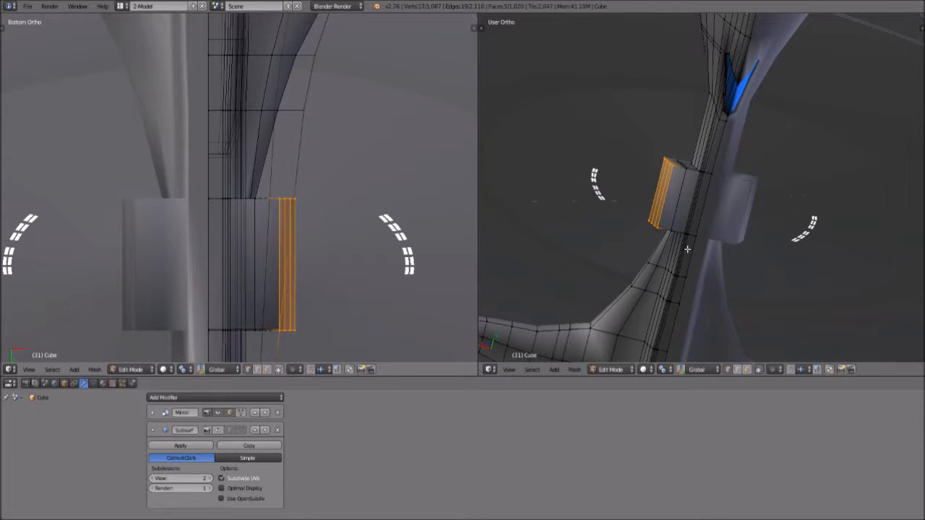
# - Examine the selected outer strip of the side block from several angles
pyautogui.scroll(3, 690, 173)
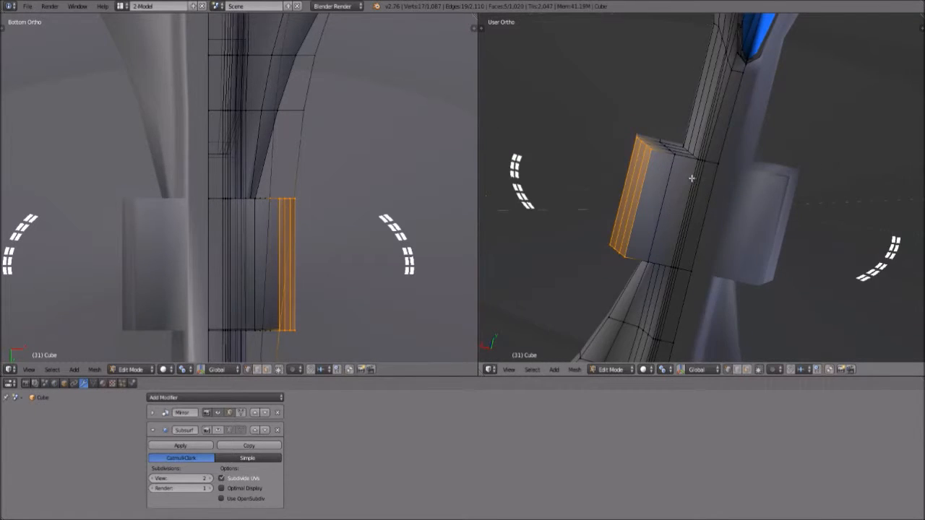
pyautogui.scroll(-2, 691, 178)
pyautogui.scroll(2, 692, 178)
pyautogui.moveTo(628, 148); pyautogui.dragTo(730, 146, button='middle')
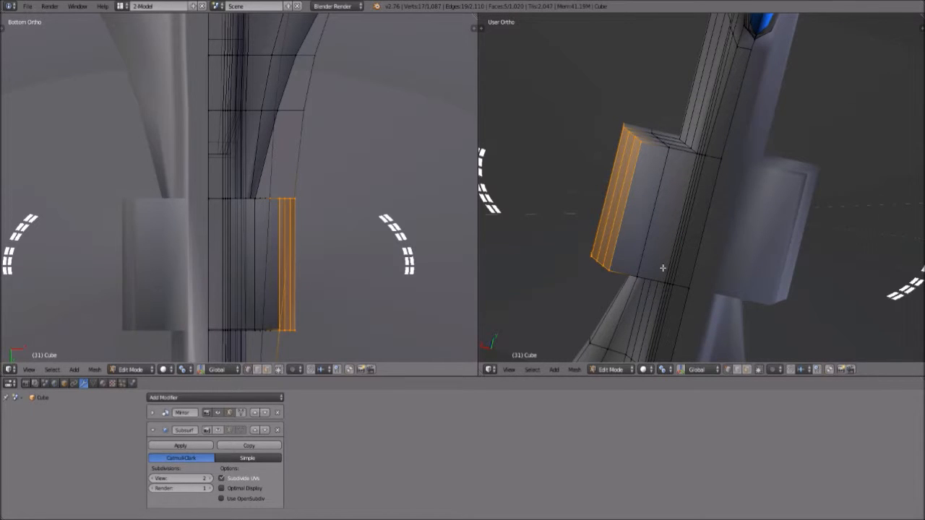
pyautogui.moveTo(640, 263); pyautogui.dragTo(635, 209, button='middle')
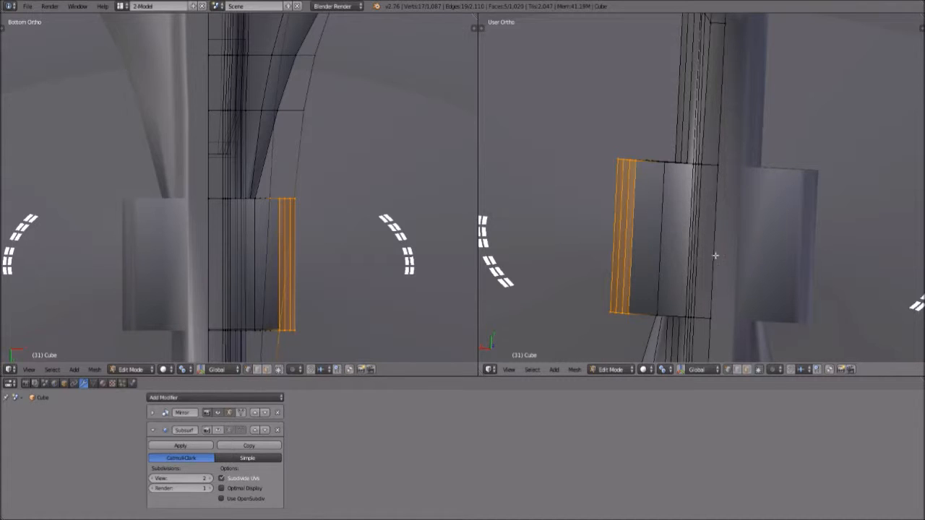
pyautogui.moveTo(574, 230); pyautogui.dragTo(571, 231, button='middle')
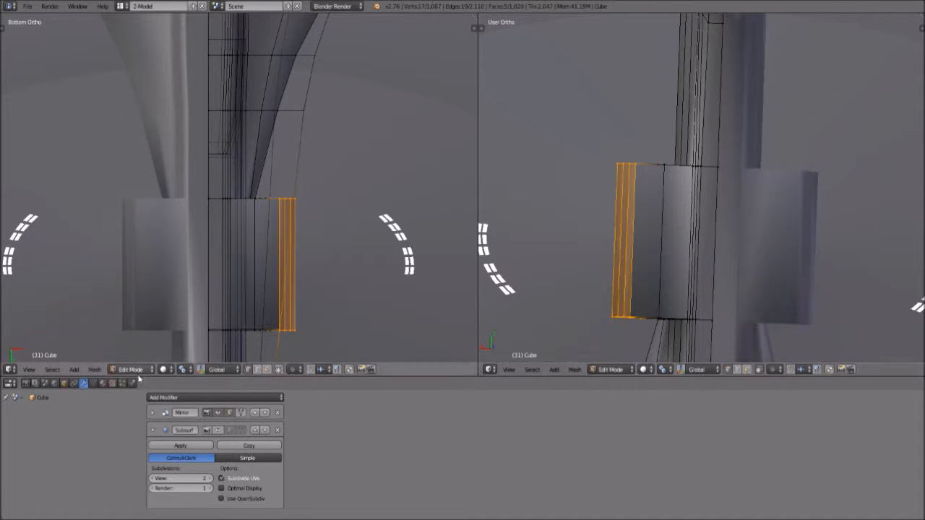
# - Switch to Object Mode and check the scene's layers one by one, including the saucer from below
pyautogui.click(141, 369)
pyautogui.click(137, 357)
pyautogui.scroll(-4, 272, 350)
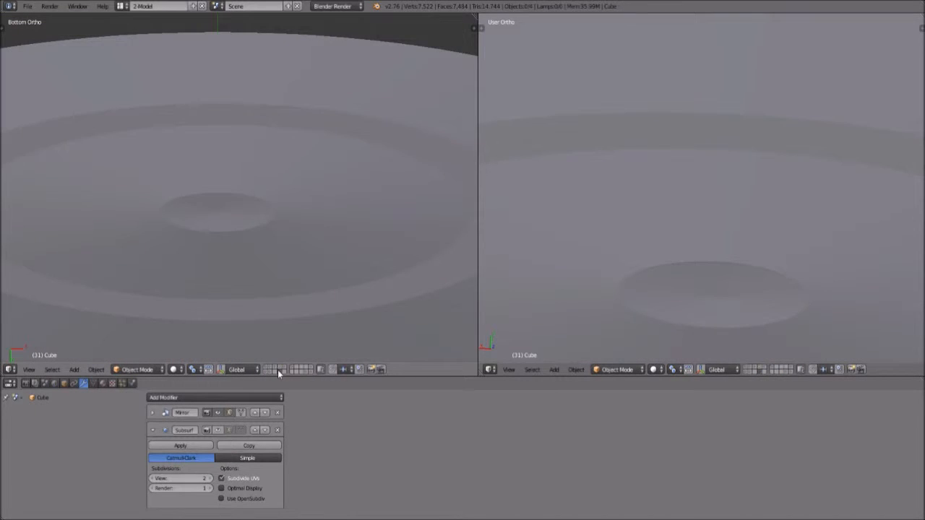
pyautogui.scroll(-8, 279, 340)
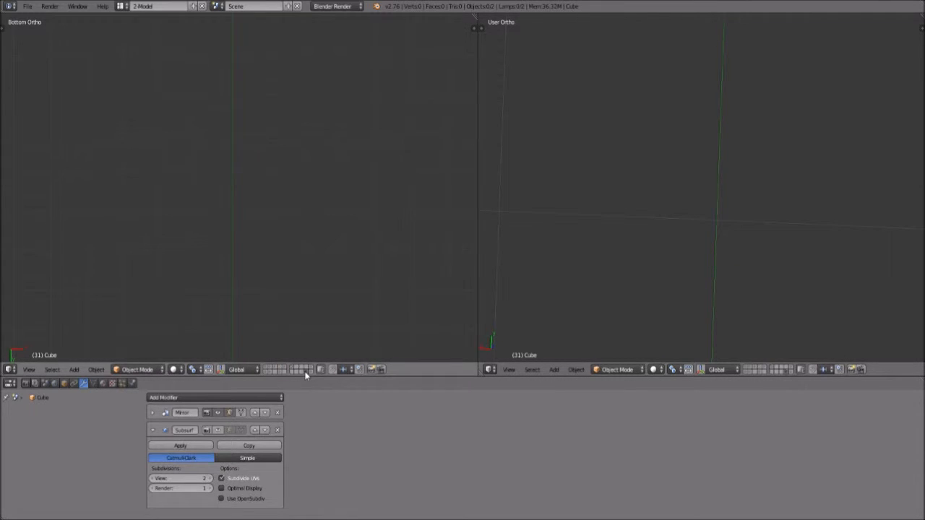
pyautogui.click(311, 372)
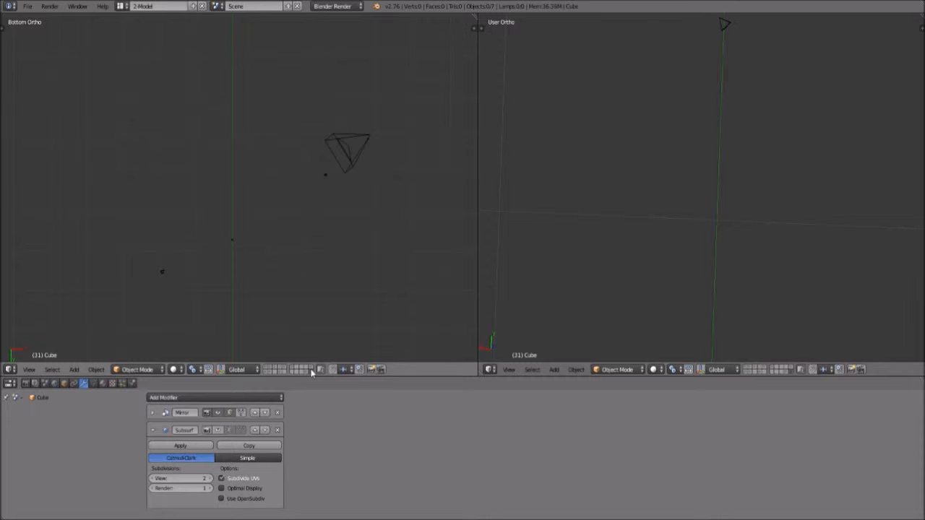
pyautogui.click(312, 370)
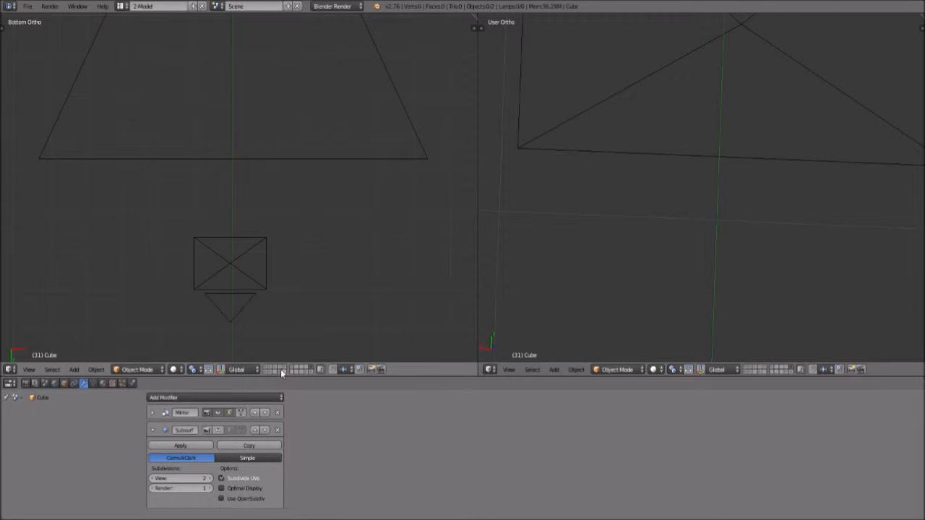
pyautogui.click(281, 369)
pyautogui.scroll(-3, 293, 239)
pyautogui.moveTo(235, 265); pyautogui.dragTo(246, 45, button='middle')
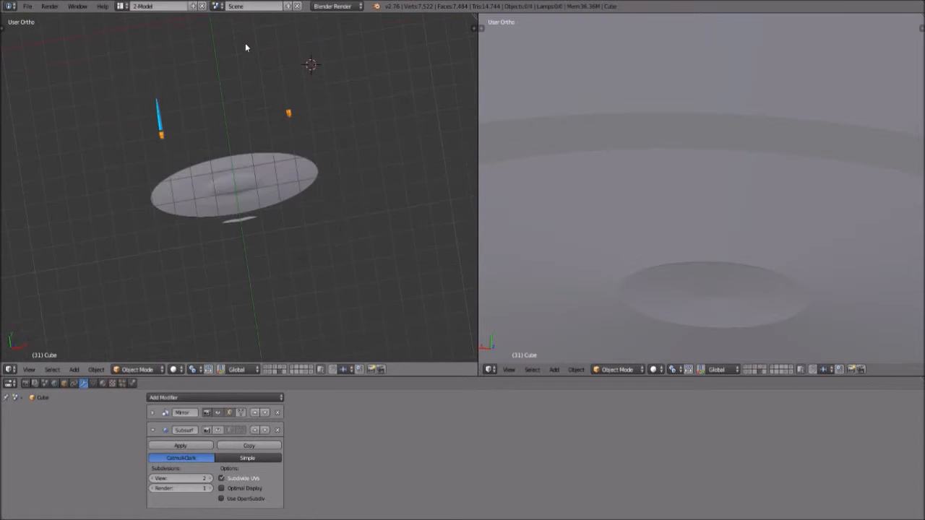
pyautogui.scroll(5, 248, 154)
pyautogui.moveTo(246, 156); pyautogui.dragTo(214, 235, button='middle')
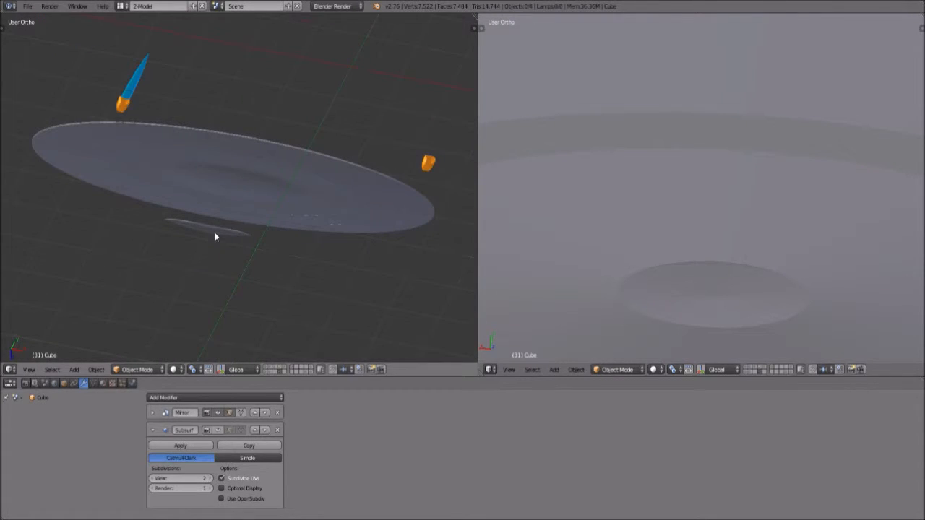
# - Look through the remaining layers for the small ringed dome and select it
pyautogui.click(279, 369)
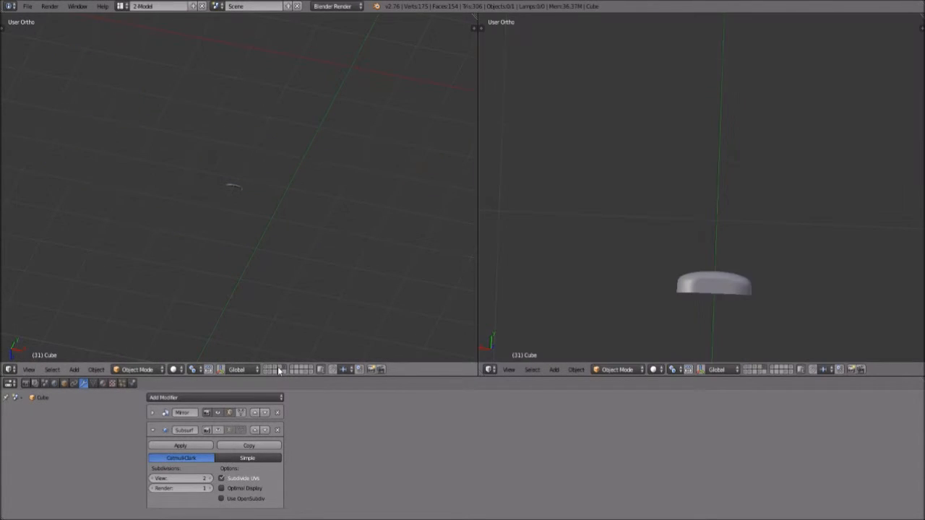
pyautogui.click(273, 369)
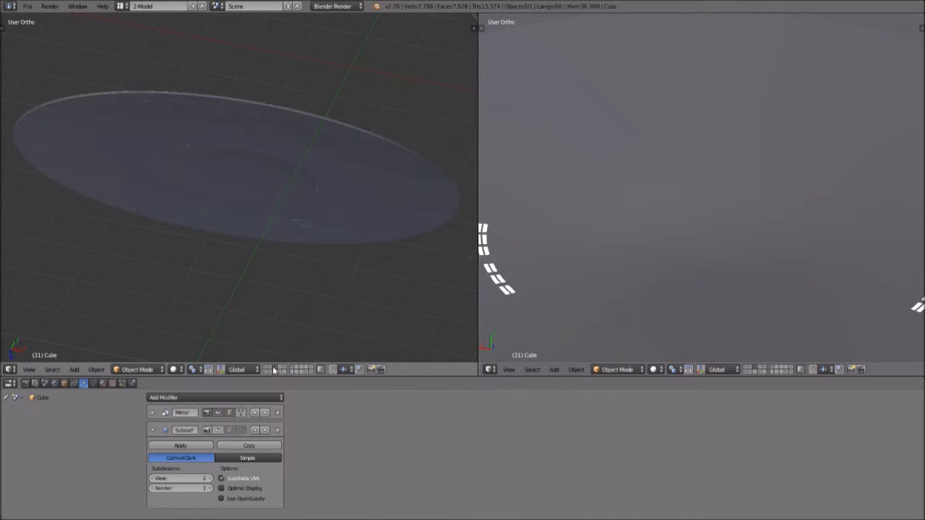
pyautogui.click(269, 368)
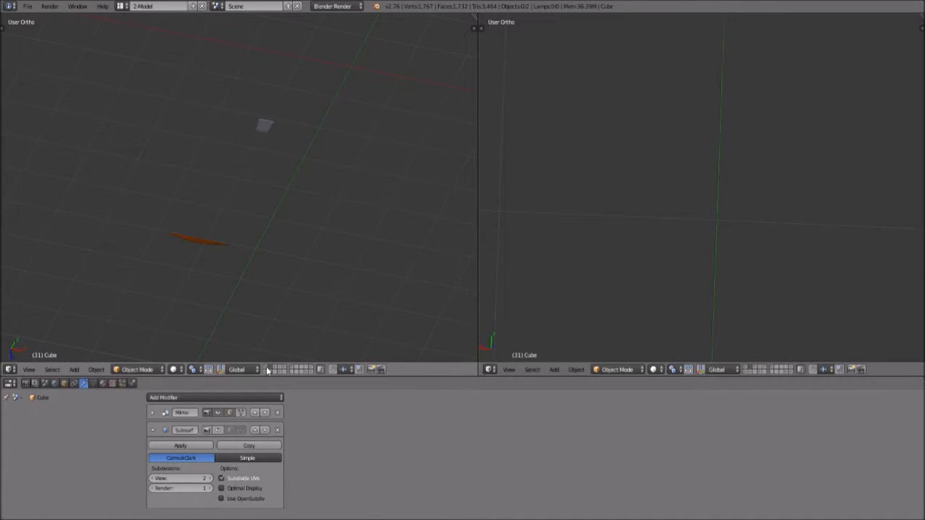
pyautogui.click(265, 369)
pyautogui.click(265, 373)
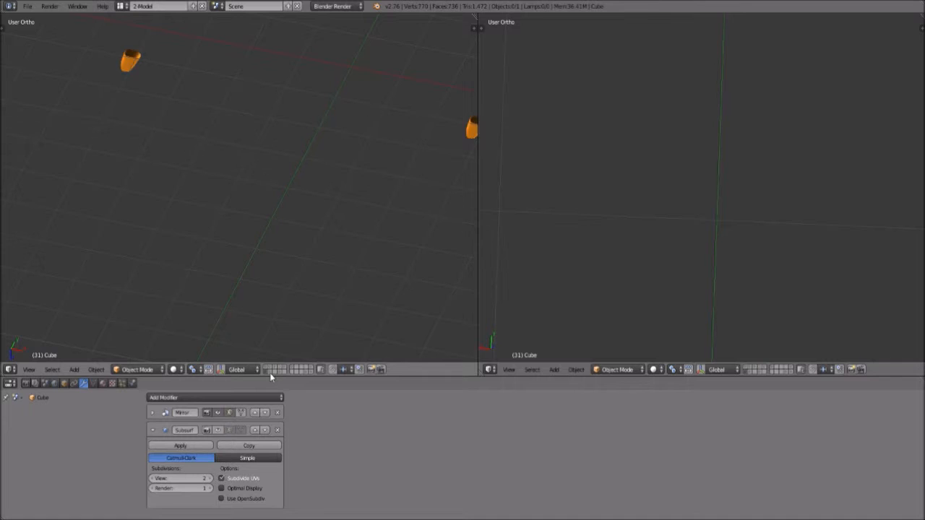
pyautogui.click(270, 373)
pyautogui.moveTo(240, 247); pyautogui.dragTo(260, 161, button='middle')
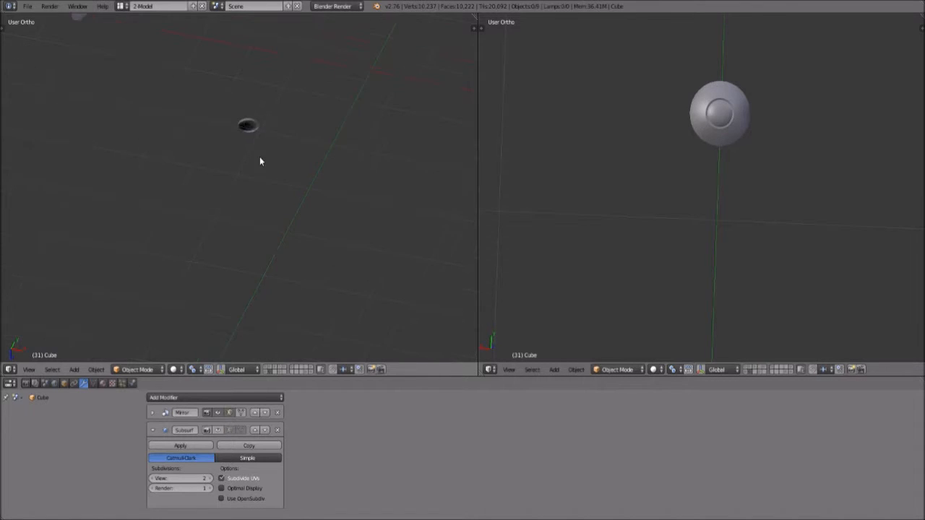
pyautogui.scroll(2, 255, 98)
pyautogui.rightClick(255, 99)
pyautogui.scroll(-5, 264, 150)
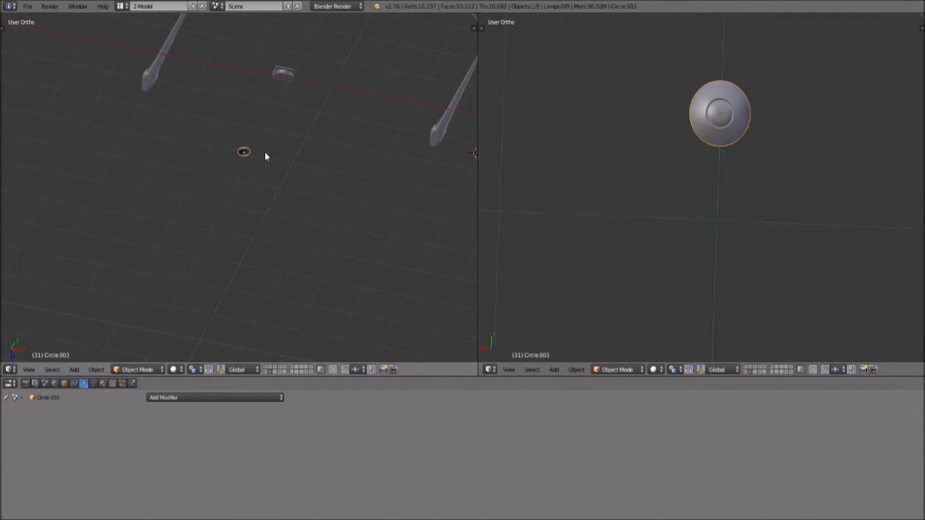
pyautogui.scroll(4, 261, 164)
pyautogui.scroll(1, 259, 165)
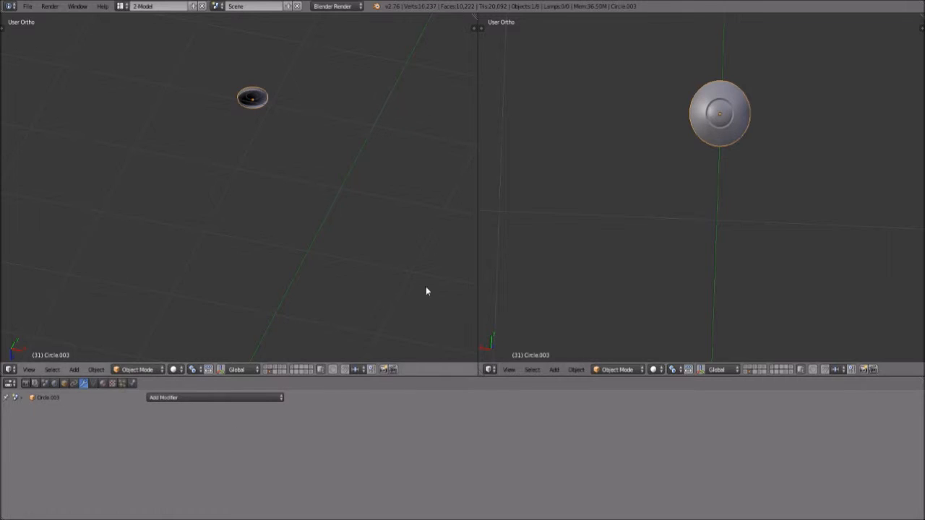
# - Show the saucer and other ship part layers together with the dome's layer, keeping the dome selected
pyautogui.keyDown('shift'); pyautogui.click(266, 367); pyautogui.keyUp('shift')
pyautogui.keyDown('shift'); pyautogui.click(270, 367); pyautogui.keyUp('shift')
pyautogui.keyDown('shift'); pyautogui.click(266, 370); pyautogui.keyUp('shift')
pyautogui.keyDown('shift'); pyautogui.click(279, 370); pyautogui.keyUp('shift')
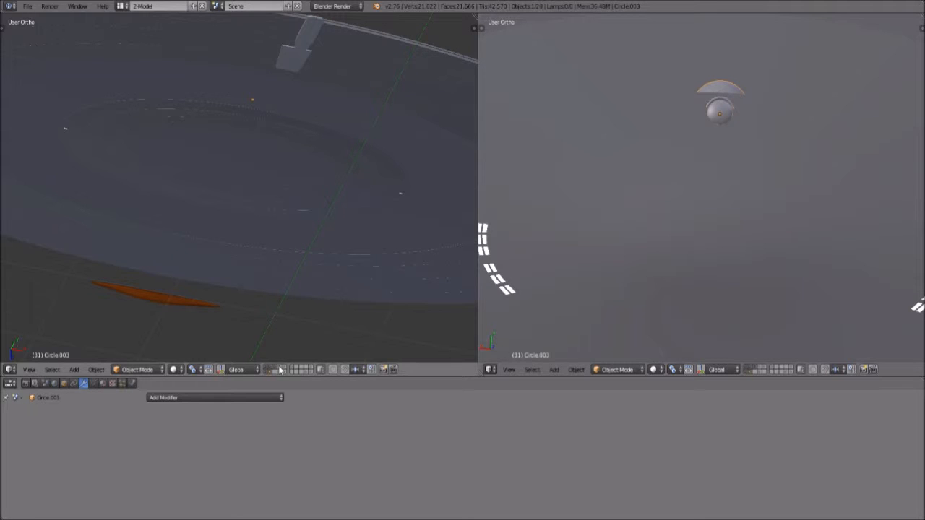
pyautogui.rightClick(367, 145)
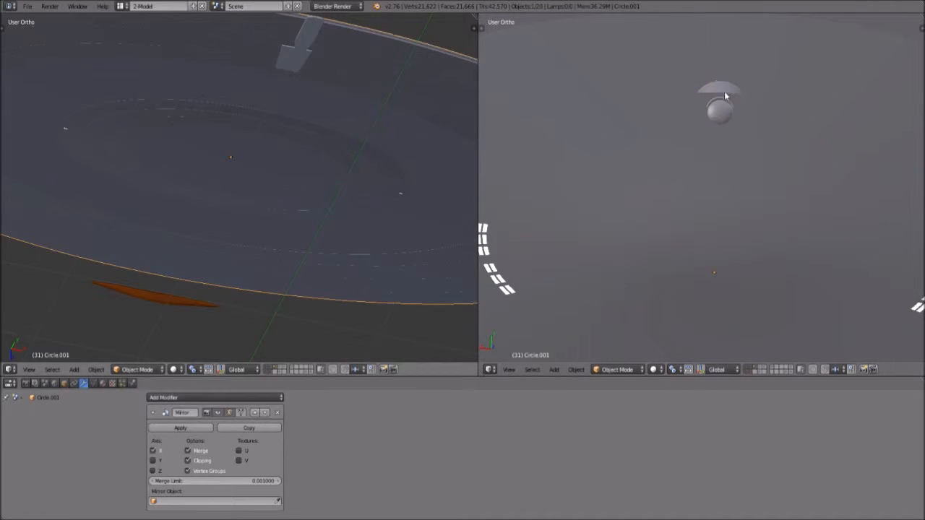
pyautogui.hotkey('ctrl', 'z')
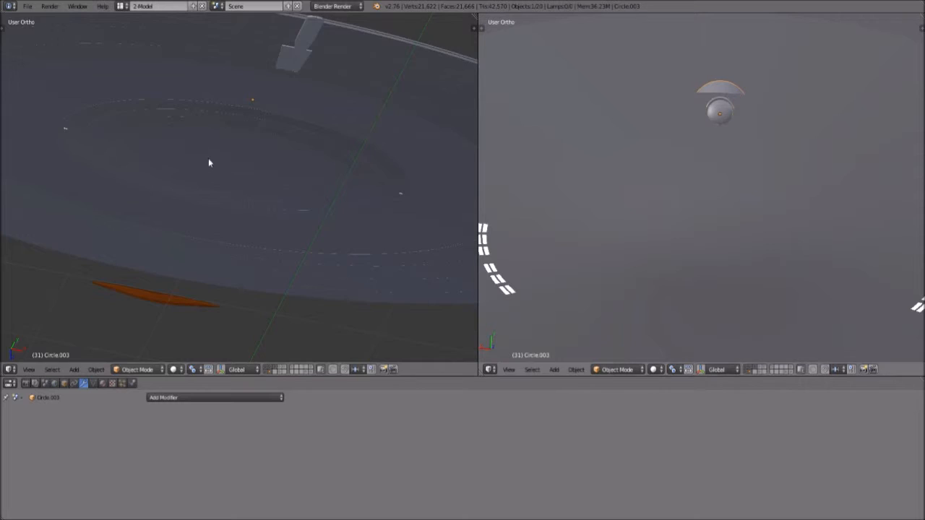
# - Move the ringed dome down along the global Z axis so it sits clear below the saucer
pyautogui.moveTo(208, 161); pyautogui.dragTo(217, 209, button='middle')
pyautogui.press('g')
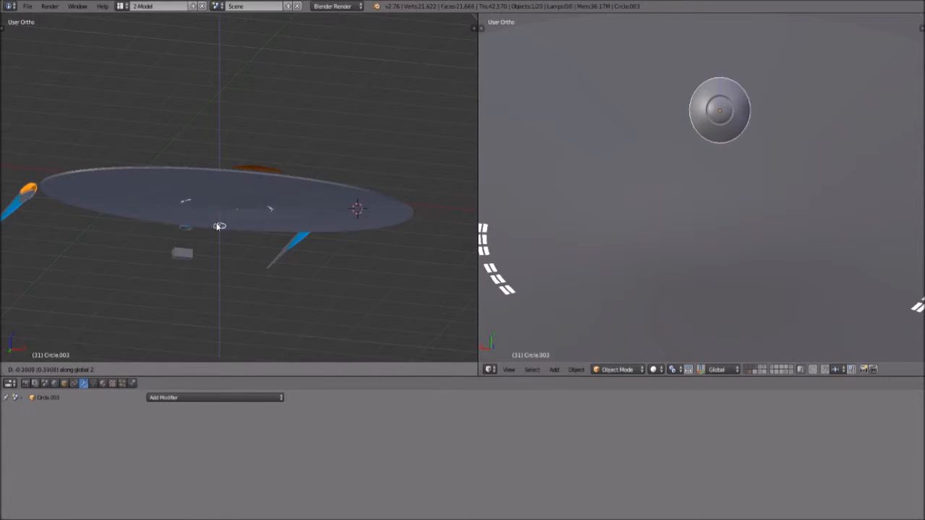
pyautogui.click(219, 233)
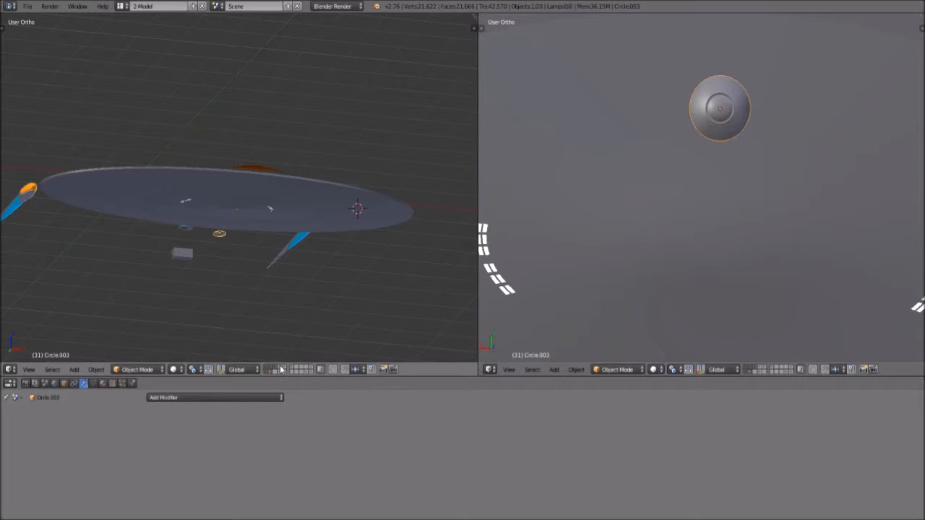
# - Show the main hull's layer as well and view the dome and side blocks from directly below
pyautogui.keyDown('shift'); pyautogui.click(282, 369); pyautogui.keyUp('shift')
pyautogui.scroll(2, 750, 175)
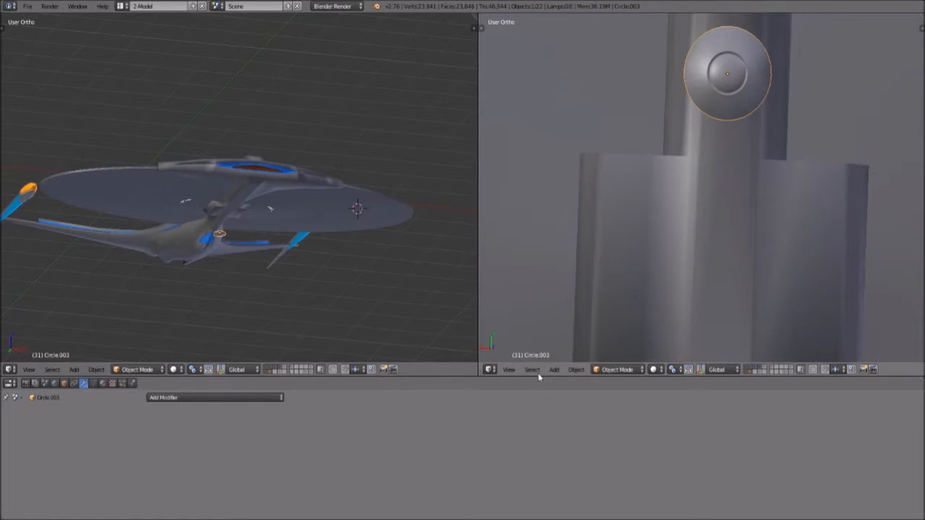
pyautogui.click(30, 369)
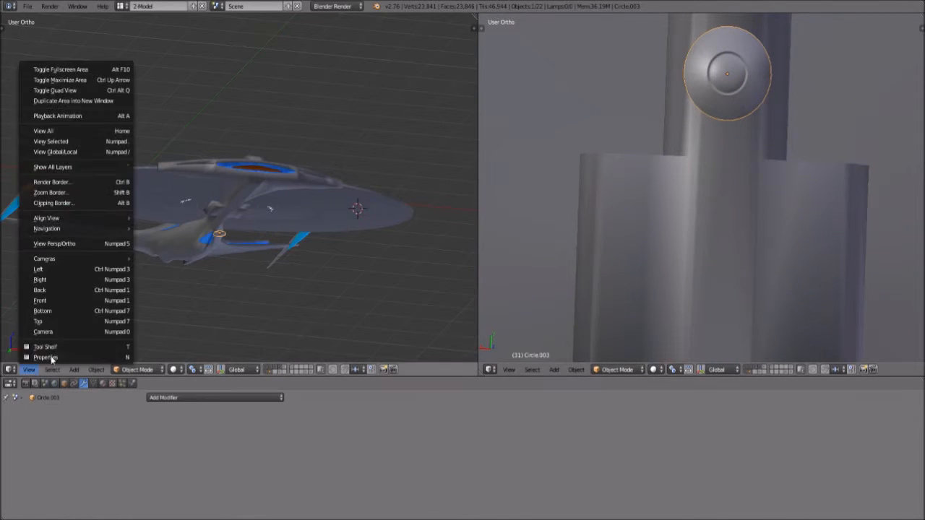
pyautogui.click(58, 311)
pyautogui.scroll(3, 250, 250)
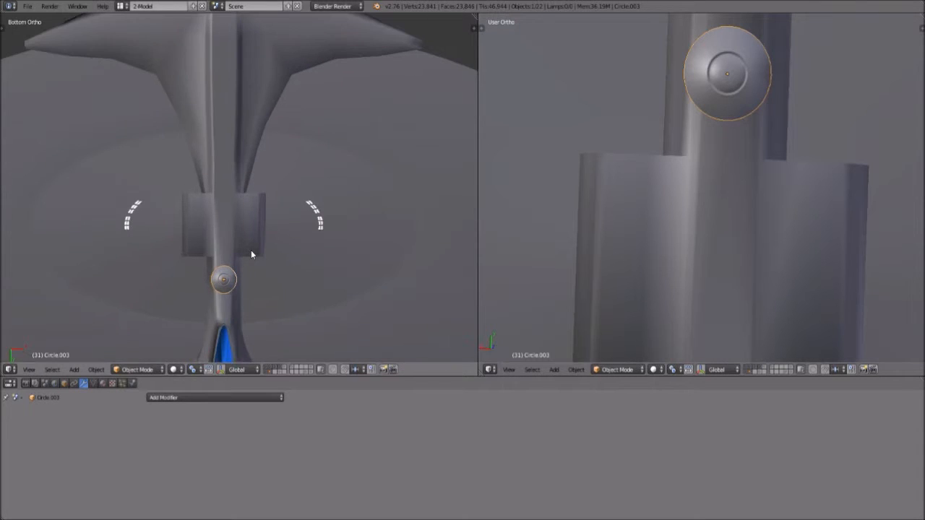
# - Move the ringed dome along the global Y axis until it sits on the spine between the two side blocks
pyautogui.press('g')
pyautogui.press('z')
pyautogui.press('y')
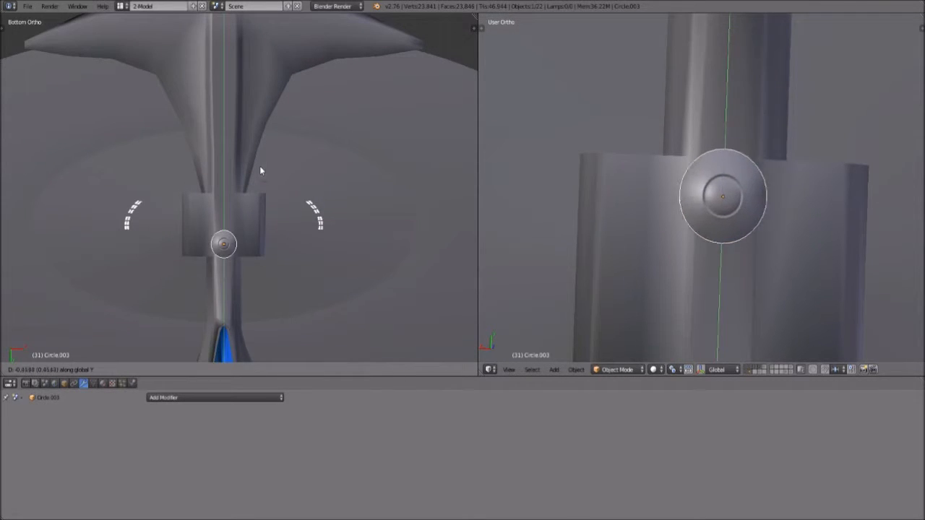
pyautogui.click(261, 158)
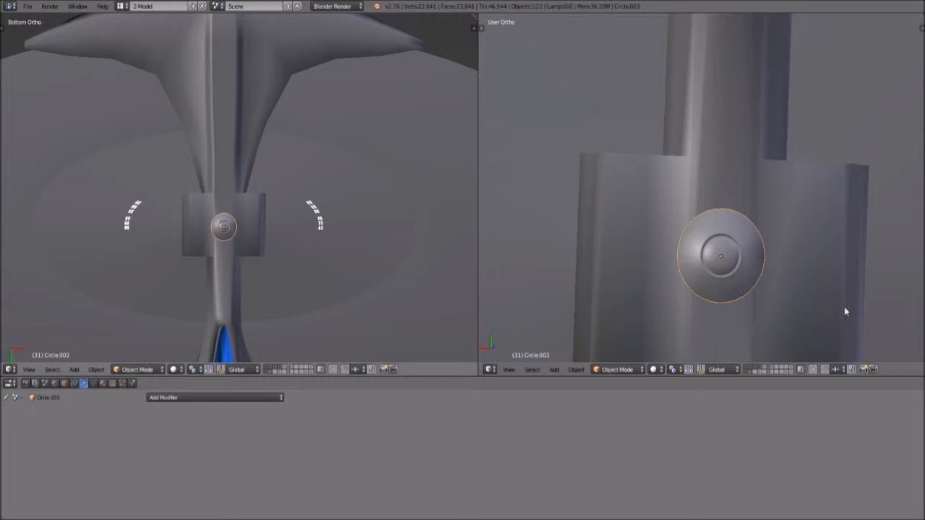
# - Raise the ringed dome along the global Z axis so it sits closer to the underside of the spine
pyautogui.scroll(-6, 721, 246)
pyautogui.moveTo(723, 217); pyautogui.dragTo(708, 268, button='middle')
pyautogui.press('g')
pyautogui.press('z')
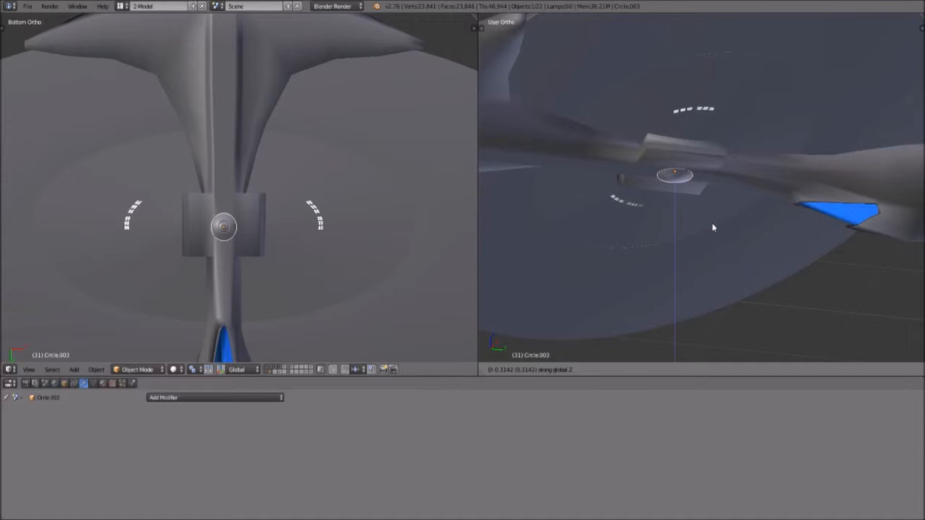
pyautogui.click(711, 229)
pyautogui.scroll(4, 210, 246)
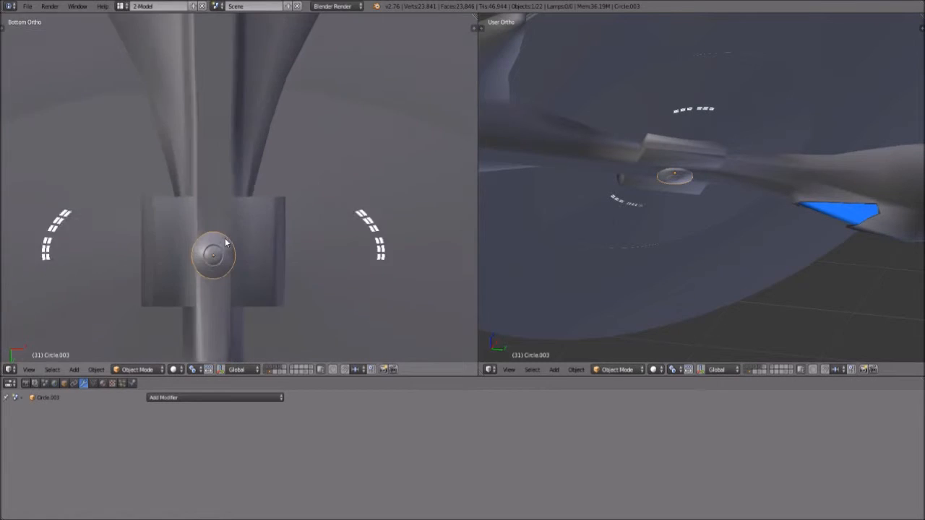
# - Examine how the ringed dome sits against the spine and side blocks from the side, the front and below
pyautogui.scroll(-5, 225, 244)
pyautogui.scroll(-1, 226, 242)
pyautogui.moveTo(723, 224)
pyautogui.mouseDown(button='middle')
pyautogui.moveTo(667, 263)
pyautogui.moveTo(655, 233)
pyautogui.moveTo(729, 242)
pyautogui.mouseUp(button='middle')
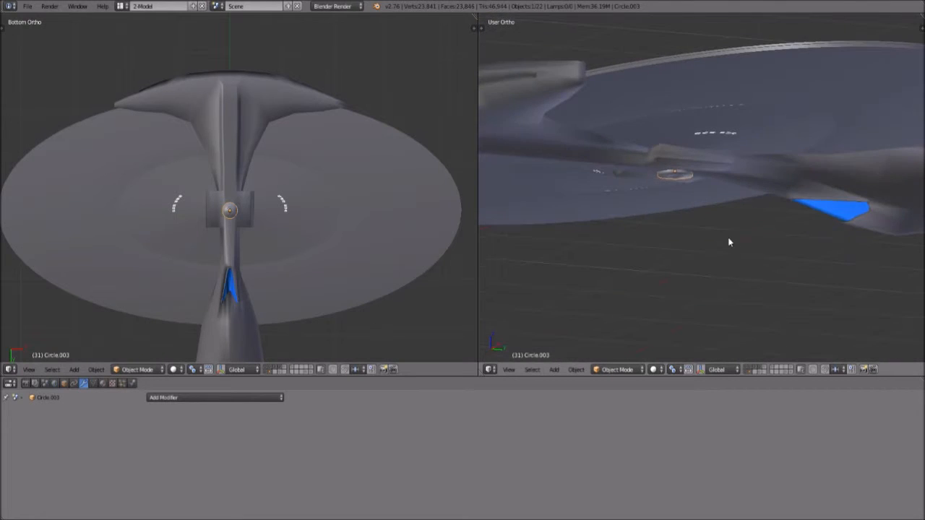
pyautogui.scroll(3, 733, 182)
pyautogui.scroll(3, 733, 179)
pyautogui.moveTo(606, 165); pyautogui.dragTo(663, 176, button='middle')
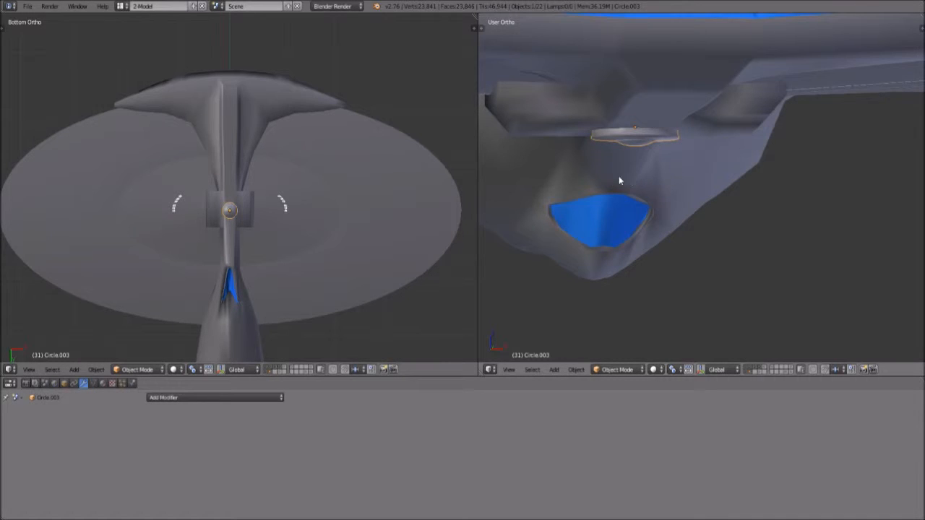
pyautogui.moveTo(586, 161); pyautogui.dragTo(725, 217, button='middle')
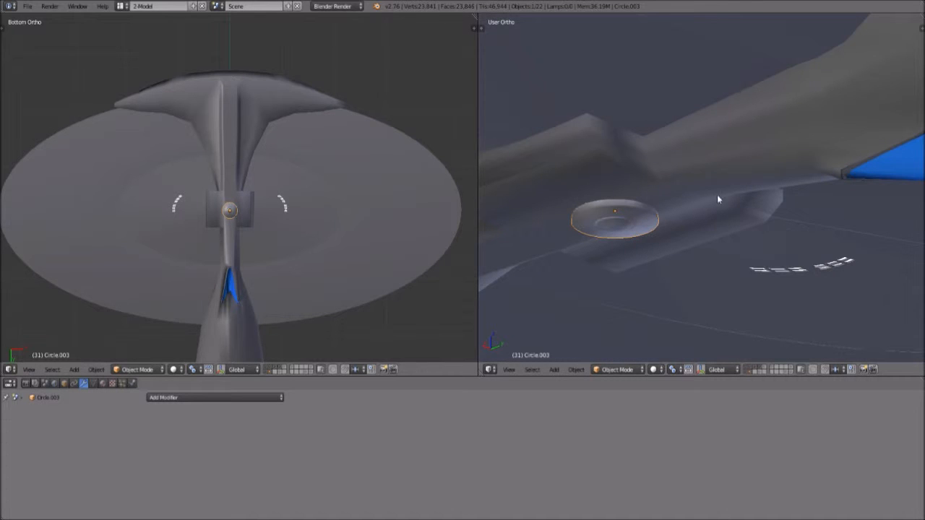
pyautogui.moveTo(803, 210); pyautogui.dragTo(818, 180, button='middle')
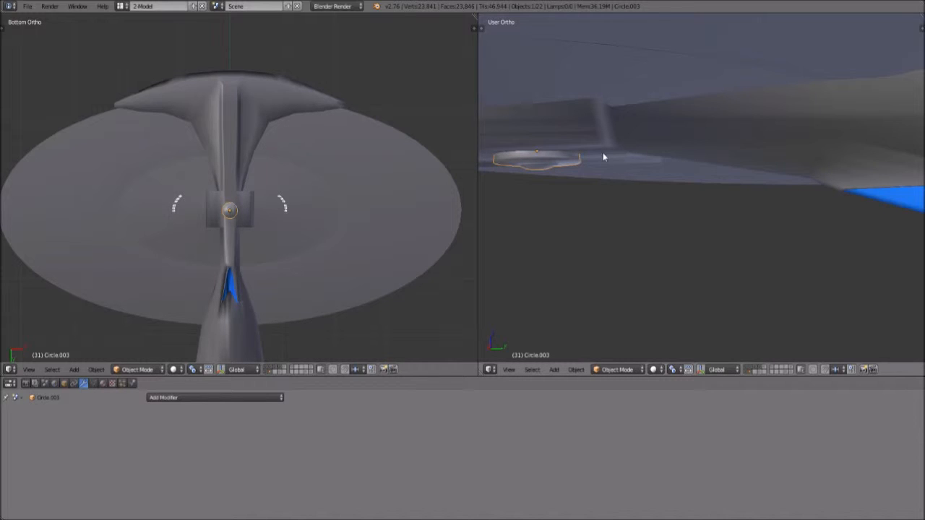
pyautogui.moveTo(660, 160); pyautogui.dragTo(712, 196, button='middle')
pyautogui.scroll(5, 262, 216)
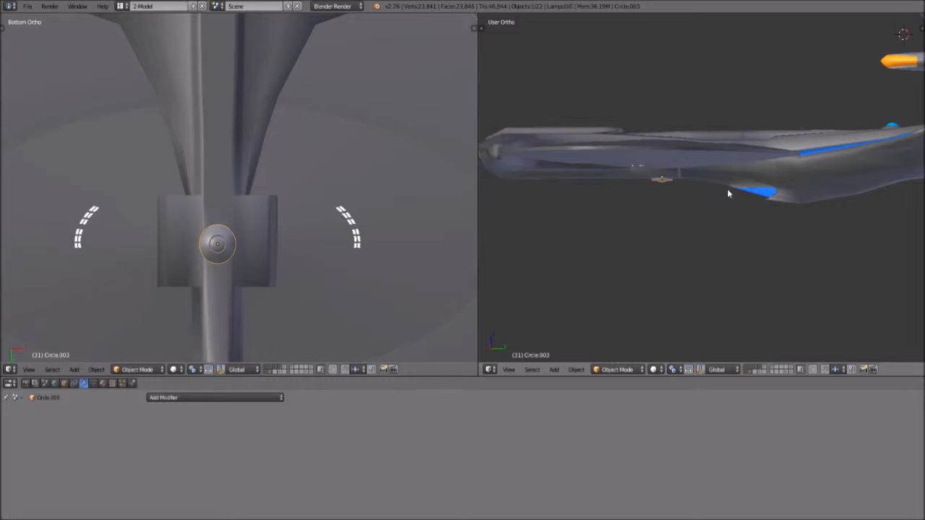
pyautogui.scroll(5, 632, 209)
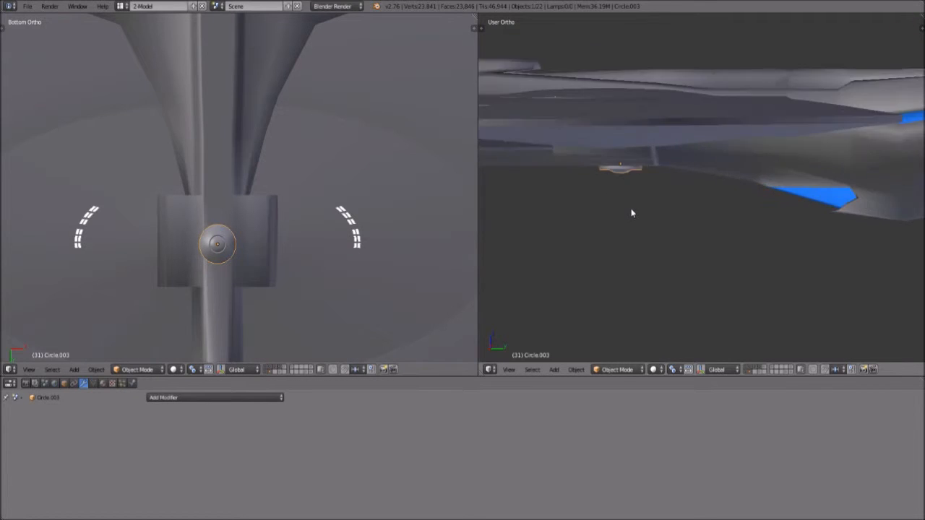
pyautogui.moveTo(617, 189); pyautogui.dragTo(630, 79, button='middle')
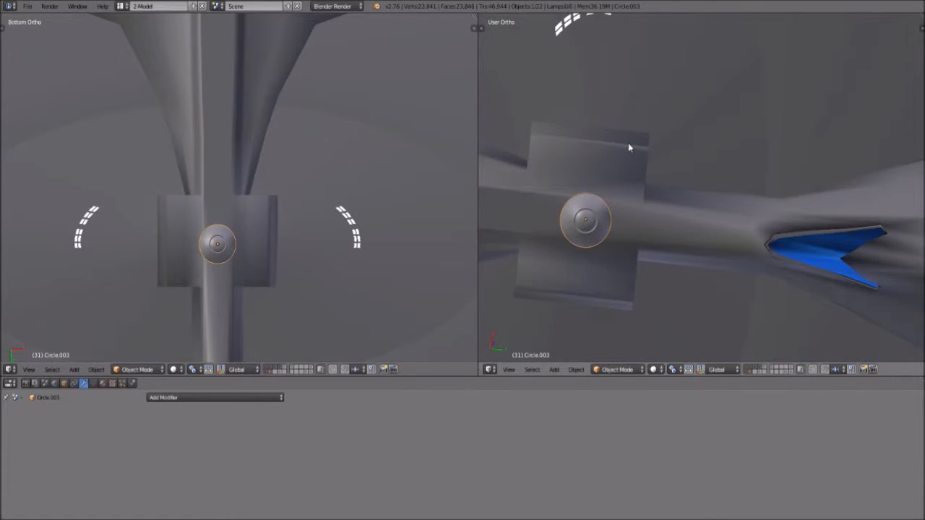
# - Select the main hull and view its underside around the side blocks and the blue opening
pyautogui.rightClick(620, 188)
pyautogui.scroll(3, 620, 189)
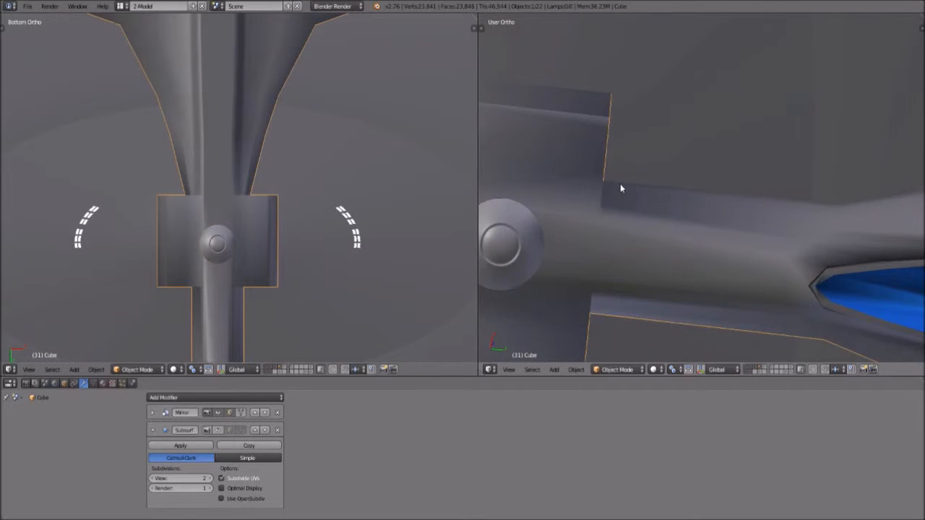
pyautogui.scroll(-5, 620, 189)
pyautogui.moveTo(598, 177); pyautogui.dragTo(676, 124, button='middle')
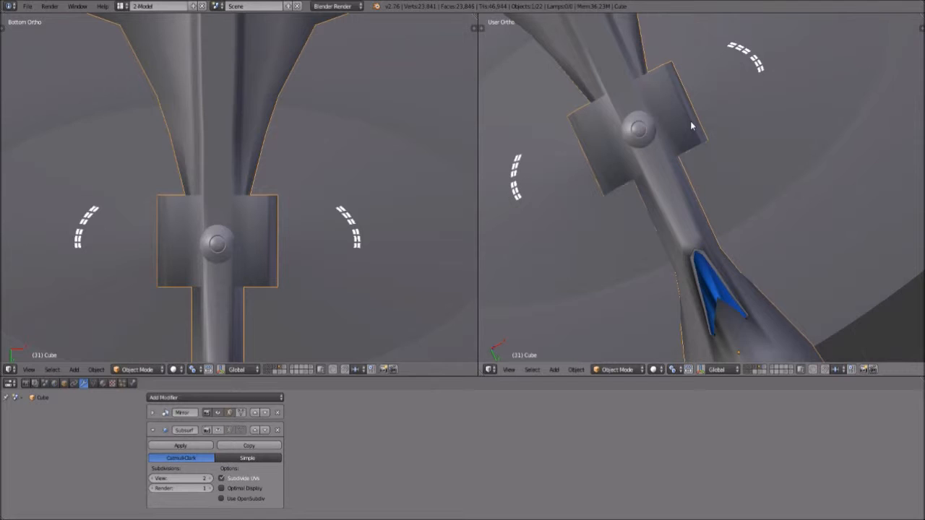
pyautogui.scroll(1, 696, 131)
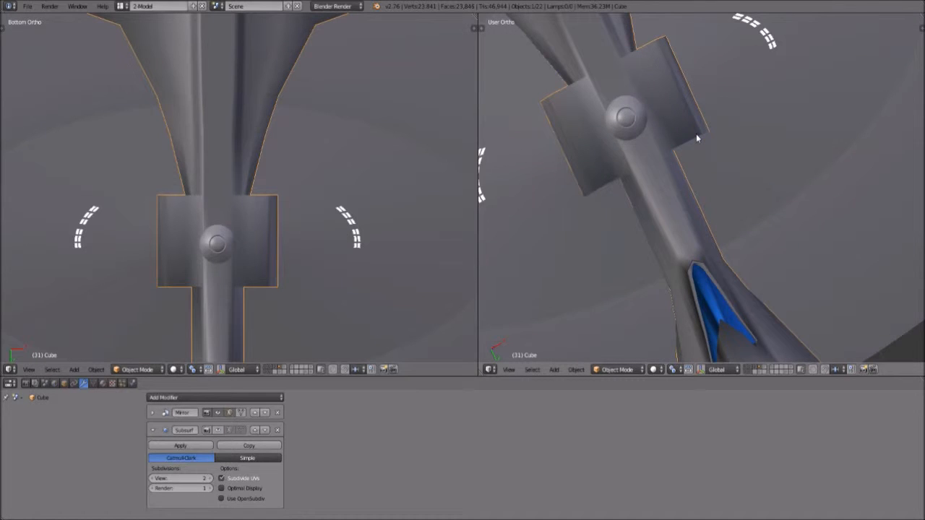
pyautogui.scroll(1, 703, 140)
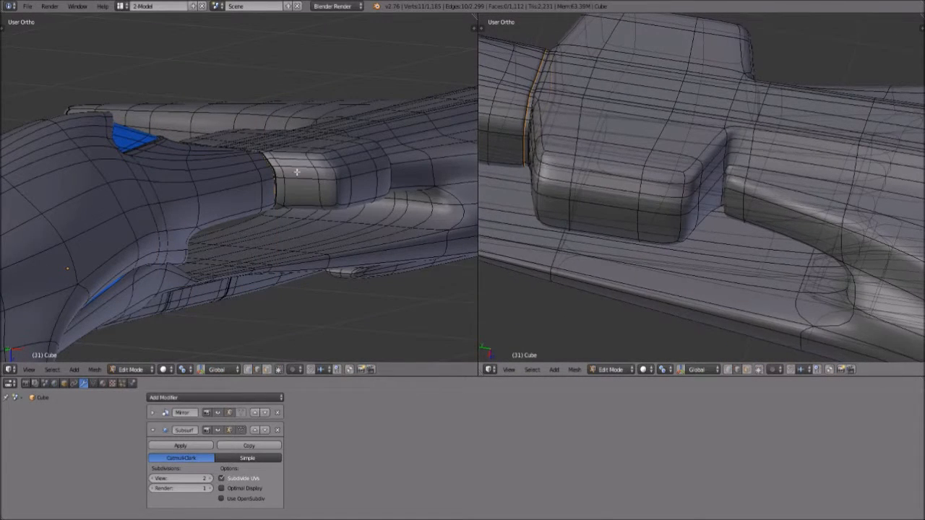
# - Examine the selected edge loop around the spine where the side blocks end, from several angles and up close
pyautogui.press('KP_Decimal')
pyautogui.moveTo(271, 191); pyautogui.dragTo(330, 264, button='middle')
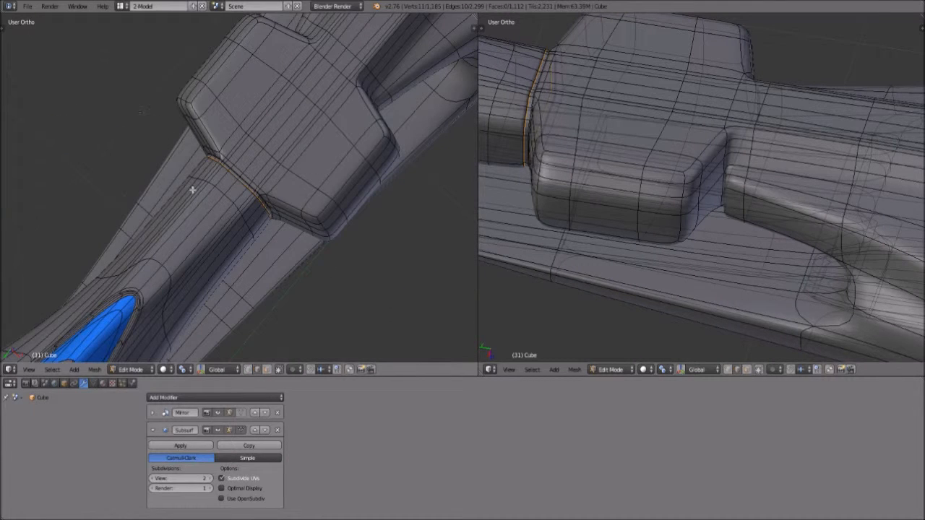
pyautogui.moveTo(322, 115); pyautogui.dragTo(282, 155, button='middle')
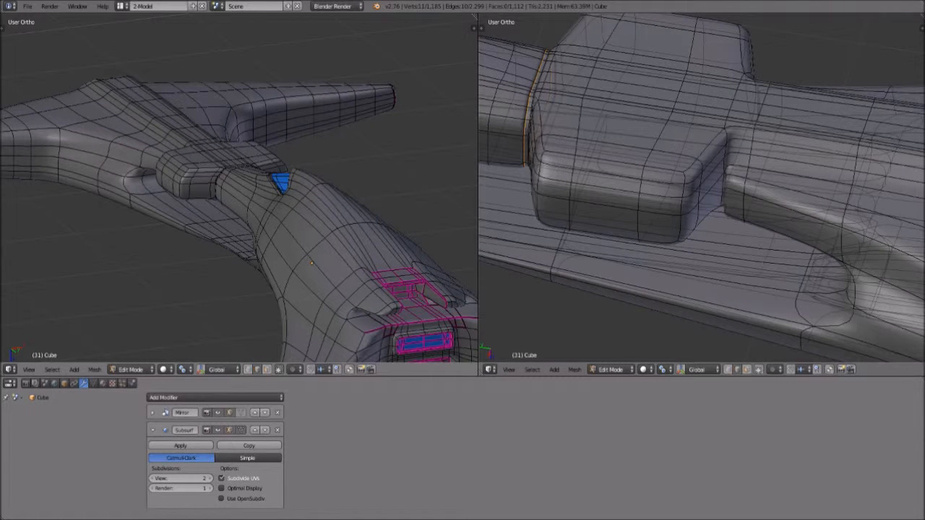
pyautogui.scroll(2, 262, 56)
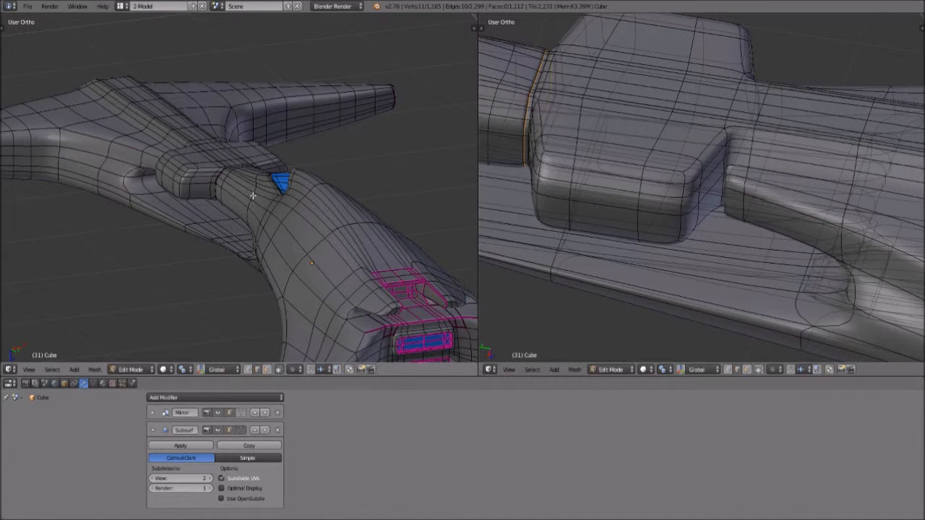
pyautogui.scroll(2, 237, 205)
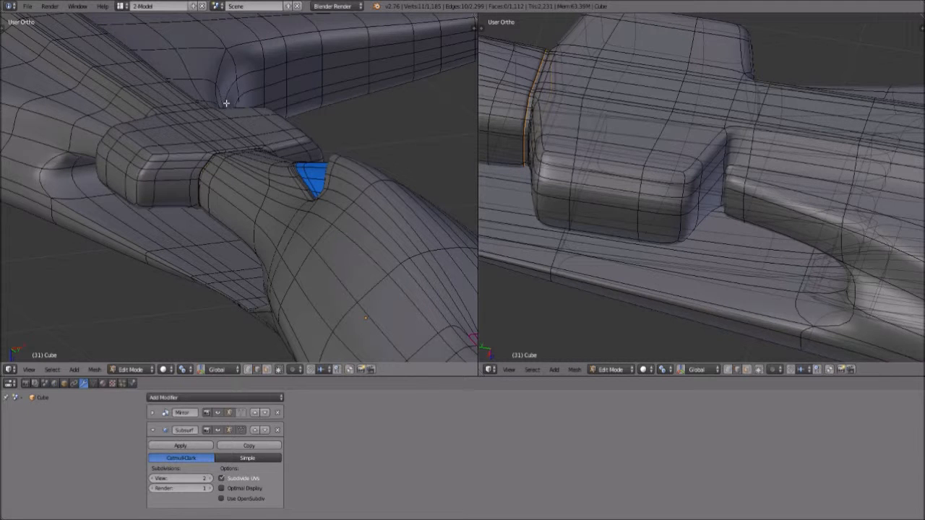
pyautogui.moveTo(338, 131); pyautogui.dragTo(268, 134, button='middle')
pyautogui.moveTo(213, 152); pyautogui.dragTo(231, 192, button='middle')
pyautogui.scroll(4, 143, 163)
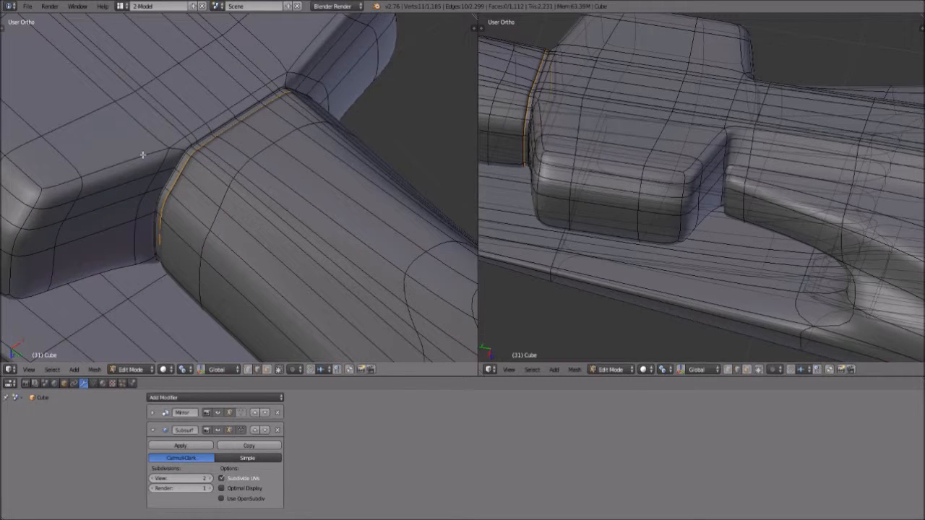
pyautogui.scroll(-3, 146, 120)
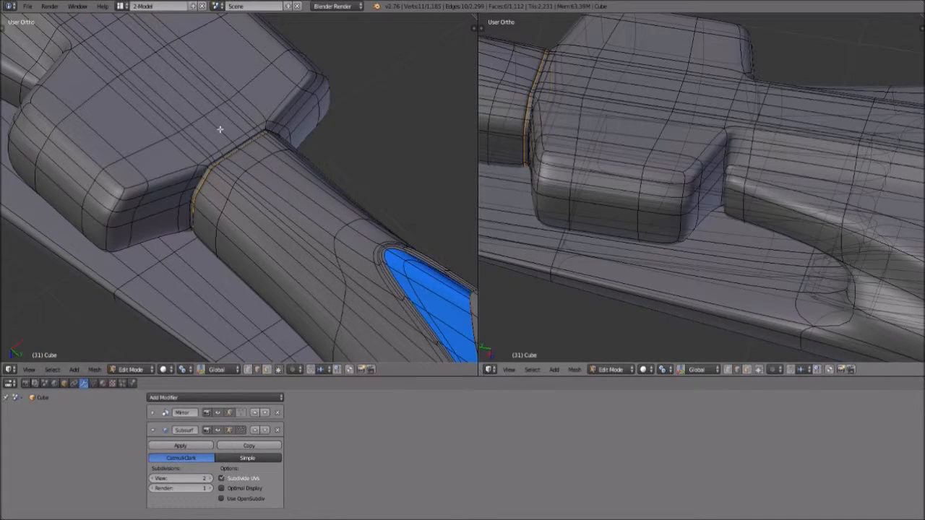
pyautogui.moveTo(208, 241); pyautogui.dragTo(250, 256, button='middle')
pyautogui.scroll(4, 250, 256)
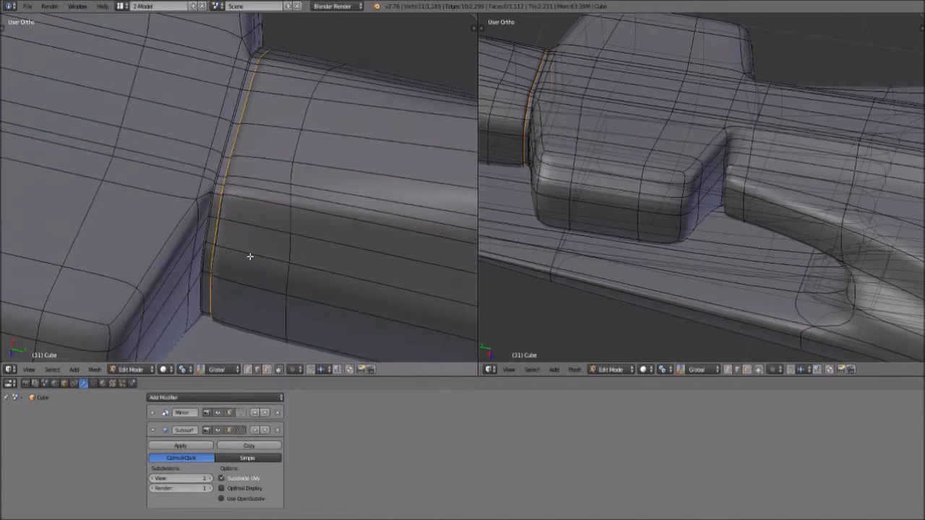
# - Preview the perspective view in Rendered shading and examine the side blocks and the groove around the spine
pyautogui.click(646, 369)
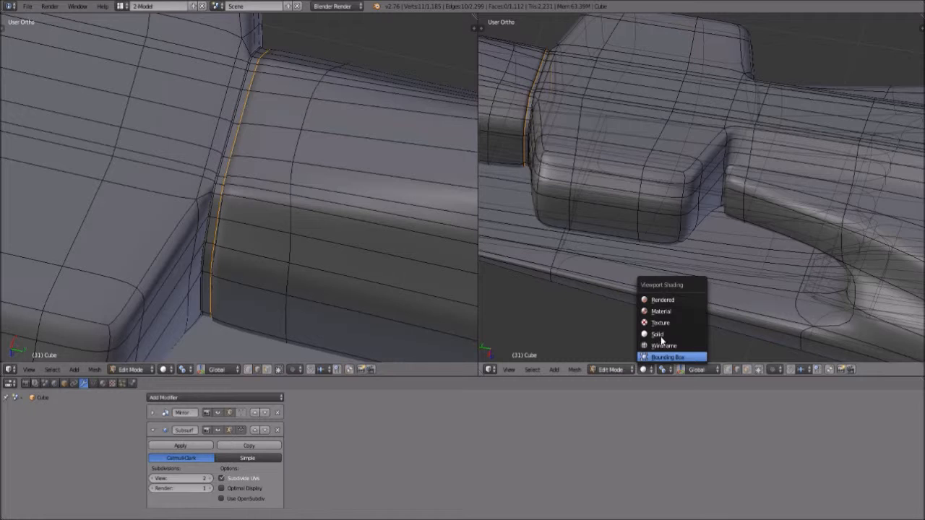
pyautogui.click(665, 298)
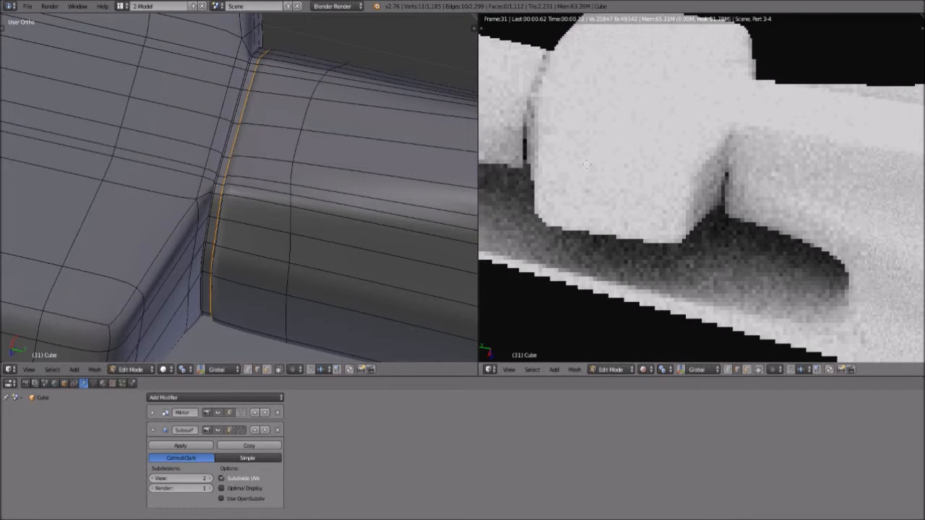
pyautogui.moveTo(636, 192)
pyautogui.mouseDown(button='middle')
pyautogui.moveTo(706, 207)
pyautogui.moveTo(692, 309)
pyautogui.moveTo(636, 309)
pyautogui.moveTo(641, 184)
pyautogui.mouseUp(button='middle')
pyautogui.scroll(5, 644, 233)
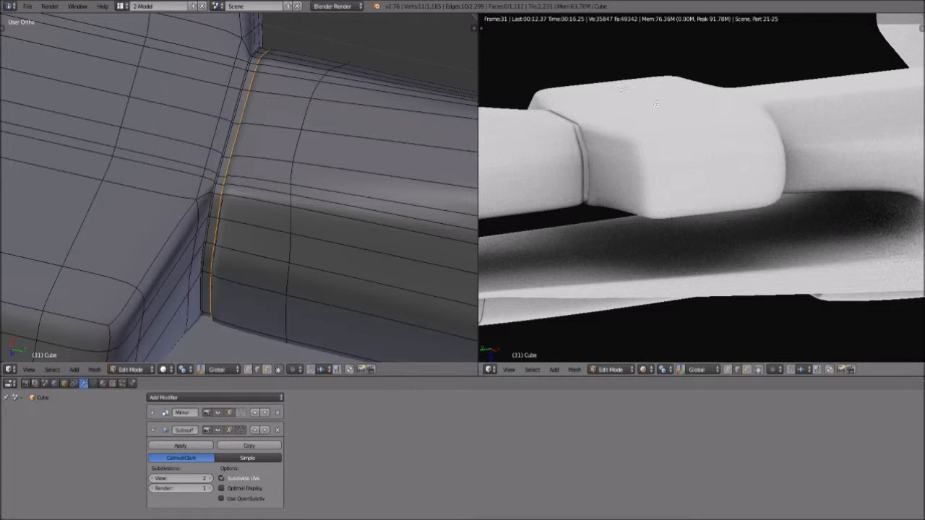
pyautogui.scroll(-2, 831, 193)
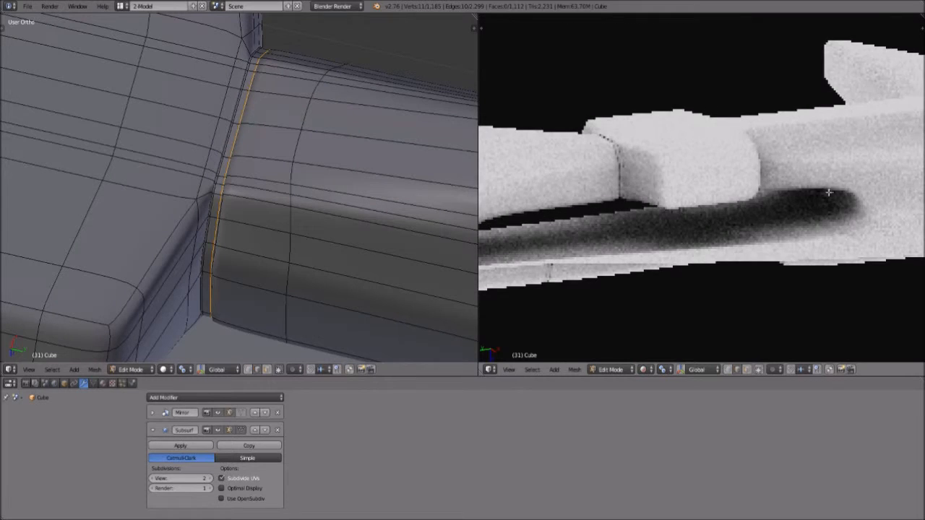
pyautogui.moveTo(830, 192); pyautogui.dragTo(796, 249, button='middle')
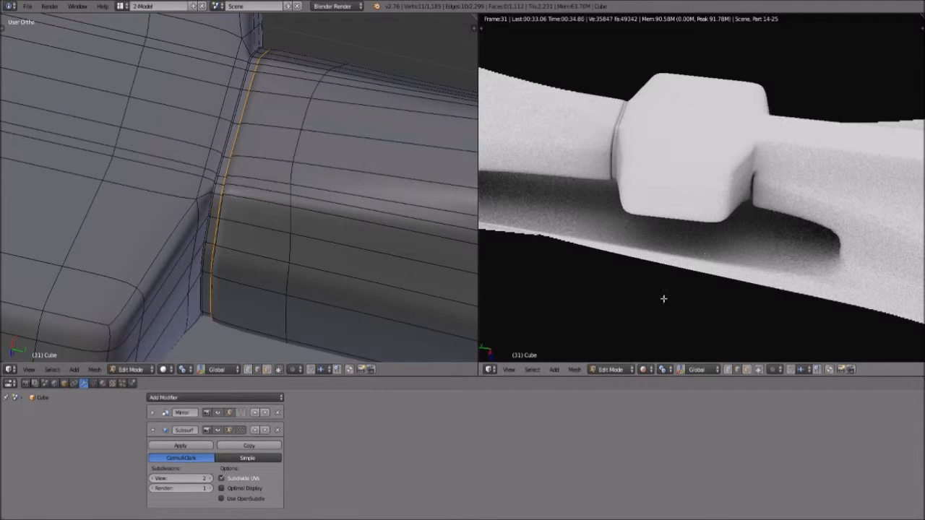
# - Return the perspective view to Solid shading
pyautogui.click(647, 369)
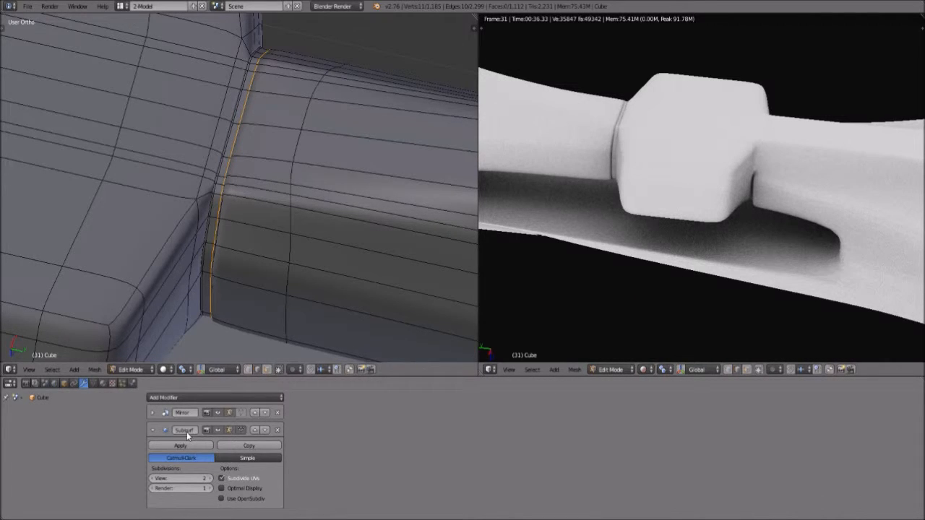
pyautogui.click(664, 370)
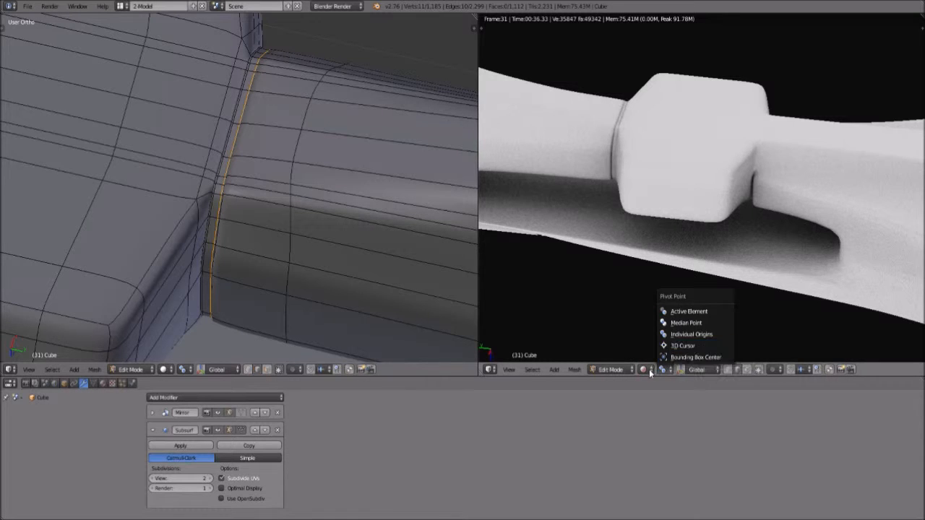
pyautogui.click(643, 370)
pyautogui.click(656, 331)
# - Select the short spine edge at the side blocks' ungrooved end and show the hull from directly below in the other view
pyautogui.scroll(4, 608, 196)
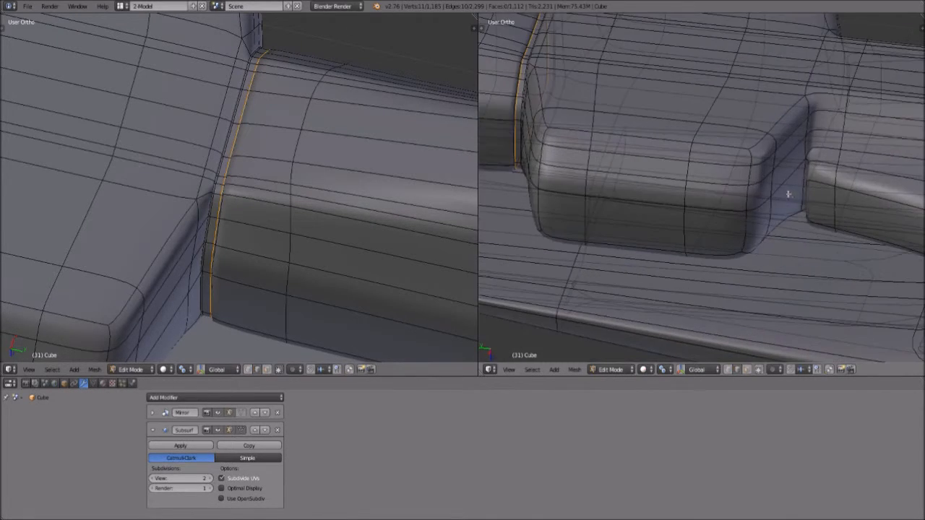
pyautogui.rightClick(808, 84)
pyautogui.scroll(-7, 202, 202)
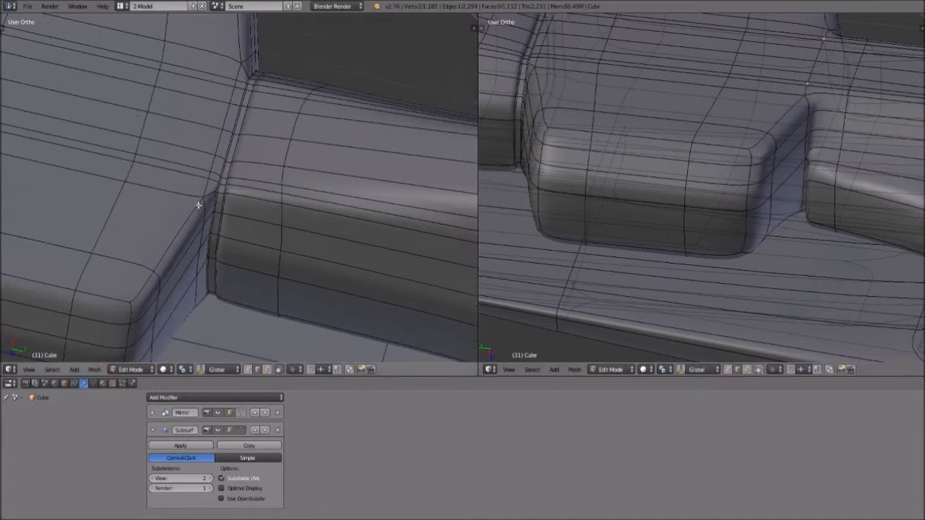
pyautogui.moveTo(839, 140); pyautogui.dragTo(831, 210, button='middle')
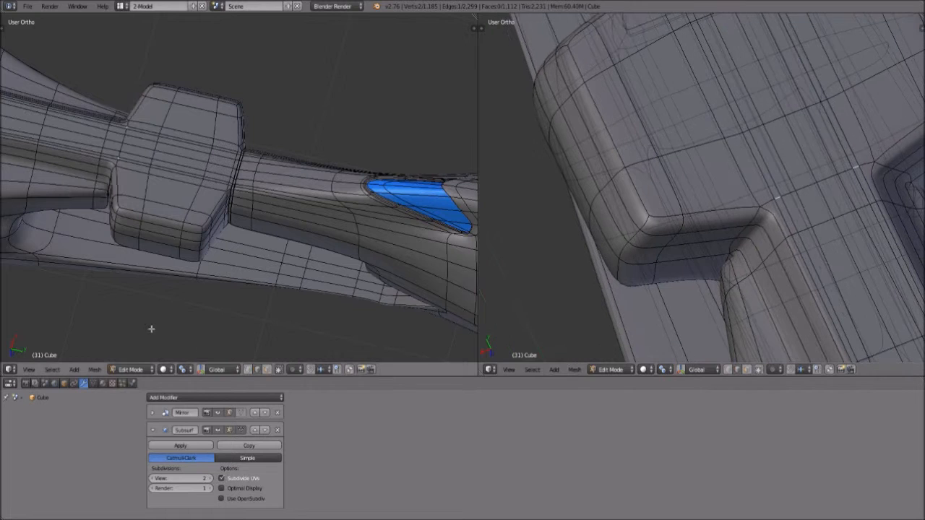
pyautogui.click(25, 369)
pyautogui.click(54, 313)
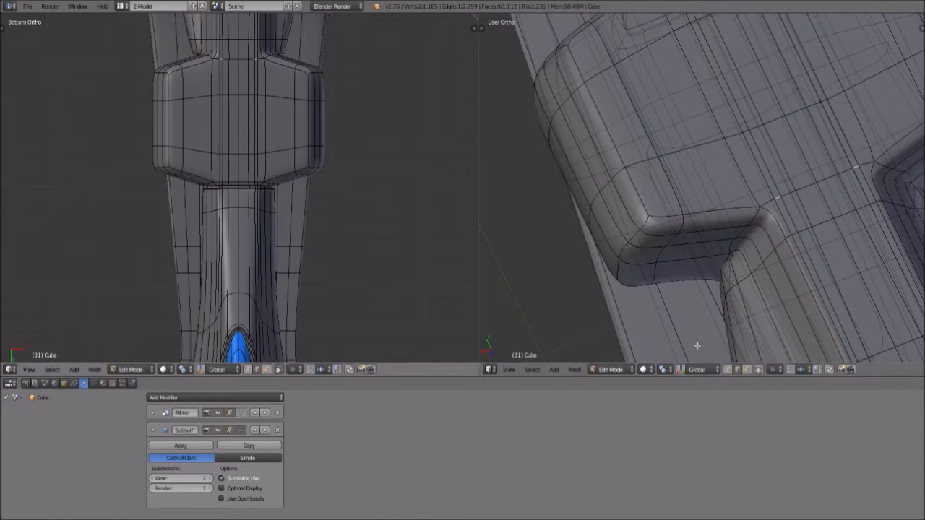
# - Select the vertical edge in the corner where the side block meets the spine and expand it with Edge Loops
pyautogui.moveTo(790, 228); pyautogui.dragTo(685, 231, button='middle')
pyautogui.scroll(-4, 658, 245)
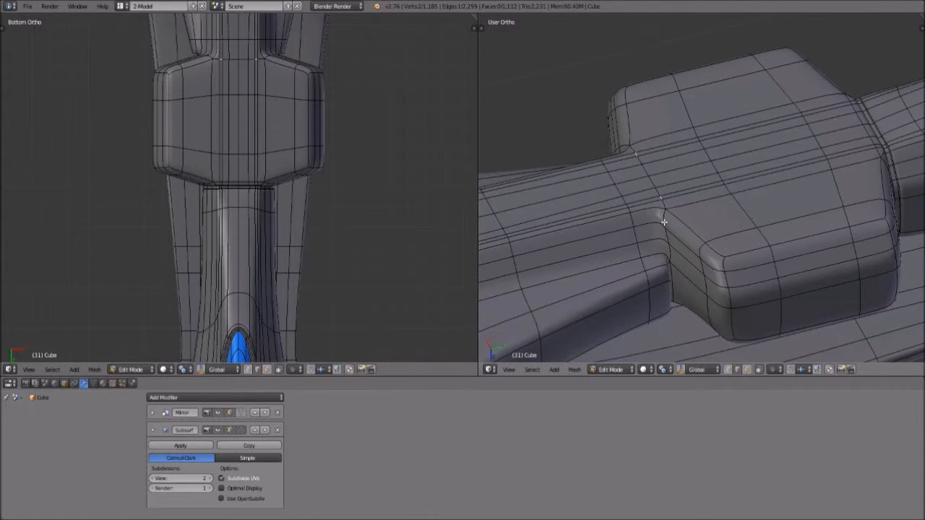
pyautogui.keyDown('alt'); pyautogui.rightClick(665, 259); pyautogui.keyUp('alt')
pyautogui.hotkey('ctrl', 'e')
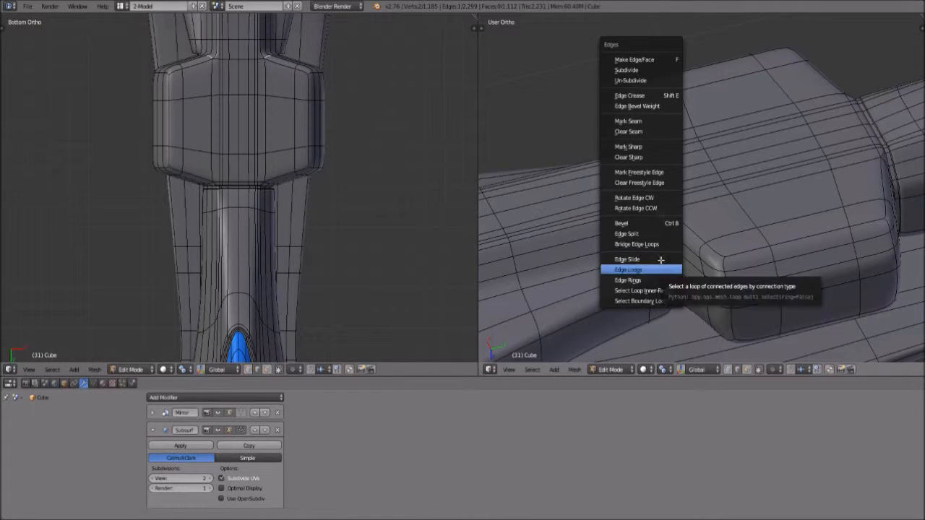
pyautogui.click(662, 273)
pyautogui.moveTo(663, 288); pyautogui.dragTo(640, 275, button='middle')
pyautogui.scroll(3, 639, 276)
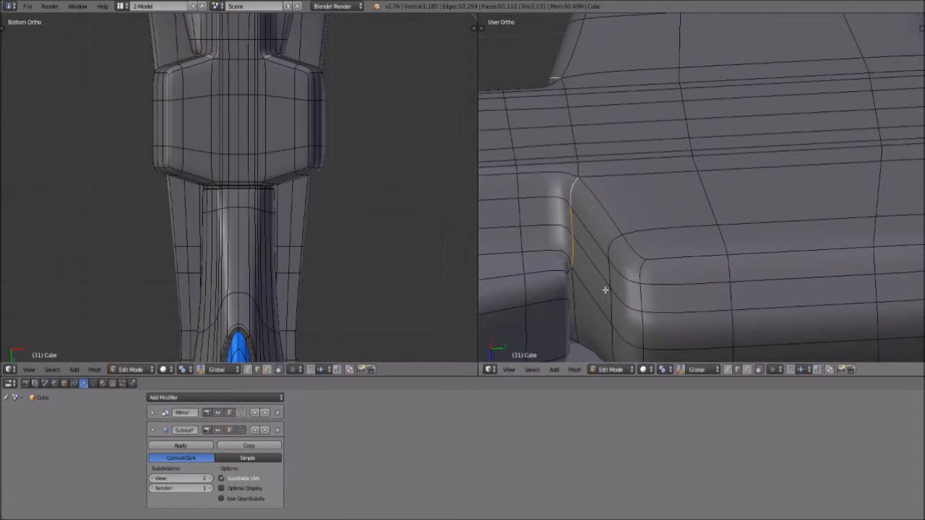
# - Add the lower corner edge and an edge on the spine to the selection, and extend it across the spine with Edge Loops
pyautogui.scroll(1, 548, 313)
pyautogui.keyDown('shift'); pyautogui.rightClick(550, 314); pyautogui.keyUp('shift')
pyautogui.scroll(-3, 597, 239)
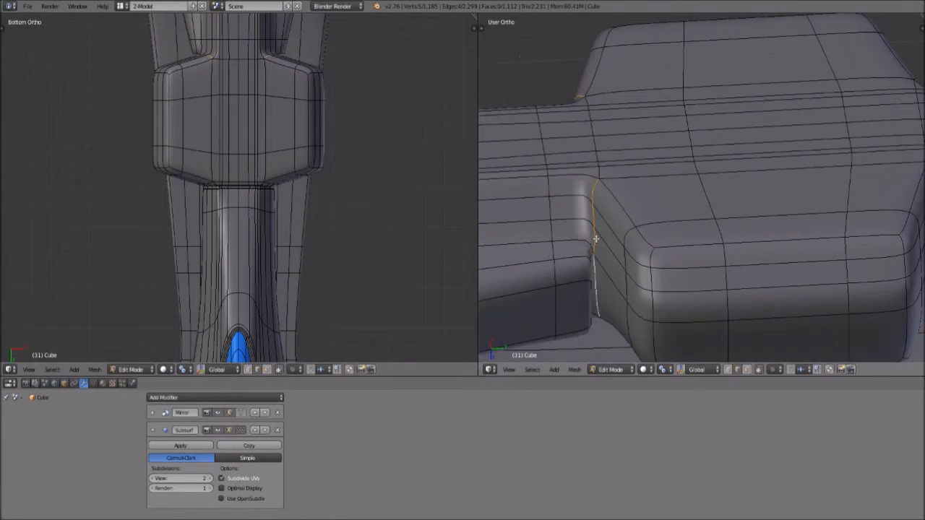
pyautogui.hotkey('ctrl', 'e')
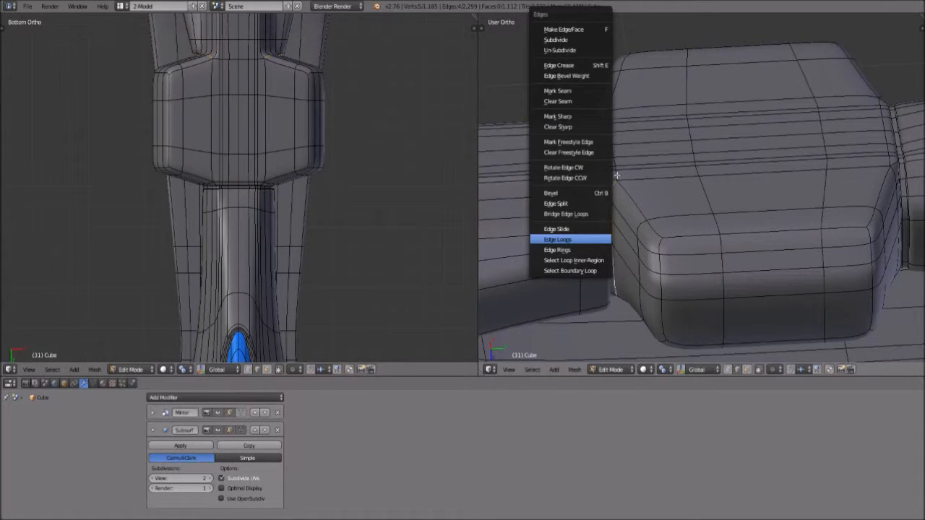
pyautogui.press('Escape')
pyautogui.keyDown('shift'); pyautogui.rightClick(620, 204); pyautogui.keyUp('shift')
pyautogui.hotkey('ctrl', 'e')
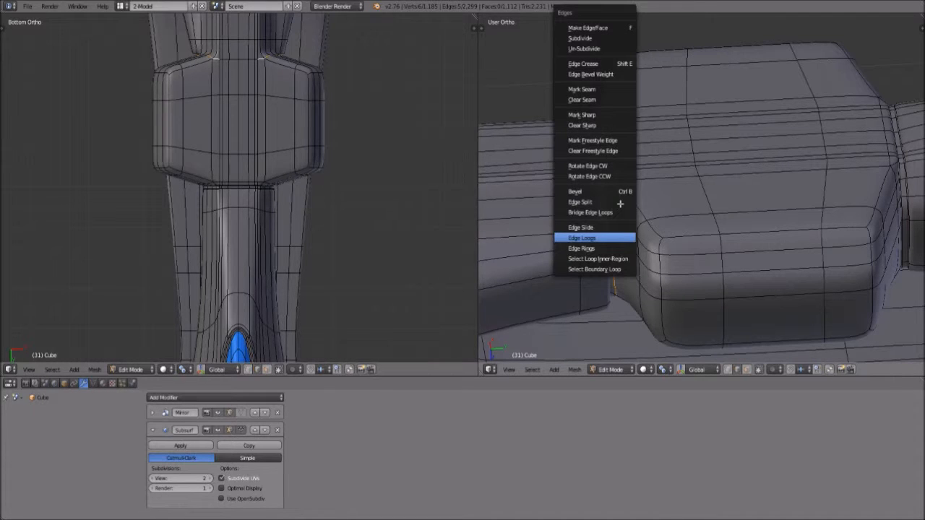
pyautogui.click(604, 238)
pyautogui.scroll(-4, 609, 238)
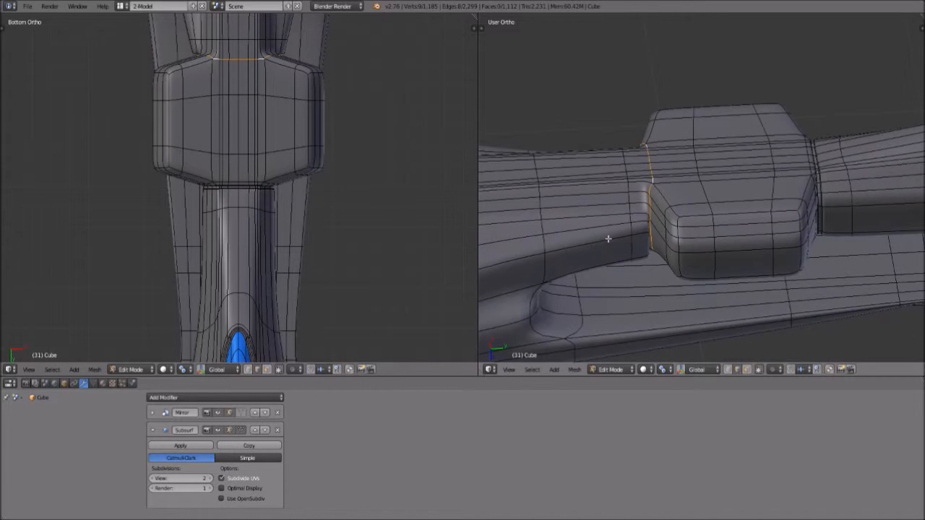
# - Try creasing and edge-sliding the selected seam loop where the side blocks meet the spine
pyautogui.scroll(4, 609, 239)
pyautogui.hotkey('shift', 'e')
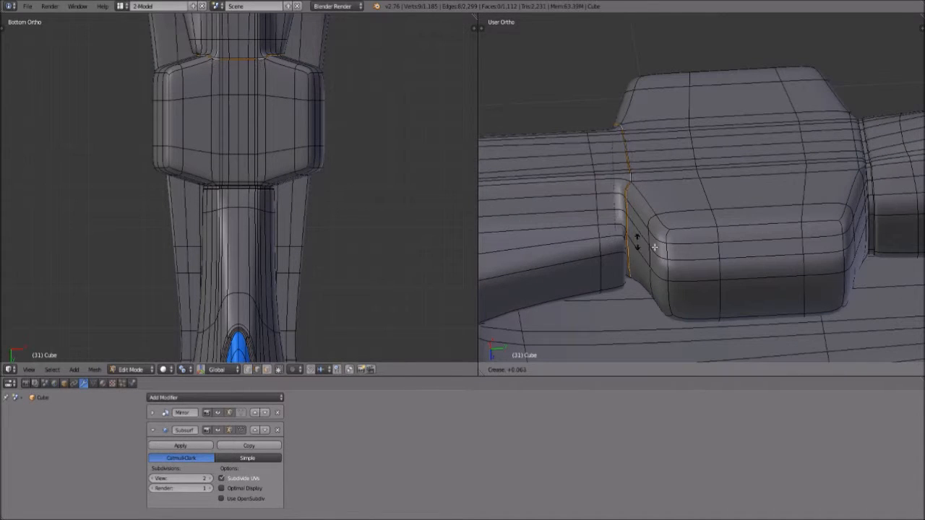
pyautogui.click(628, 241)
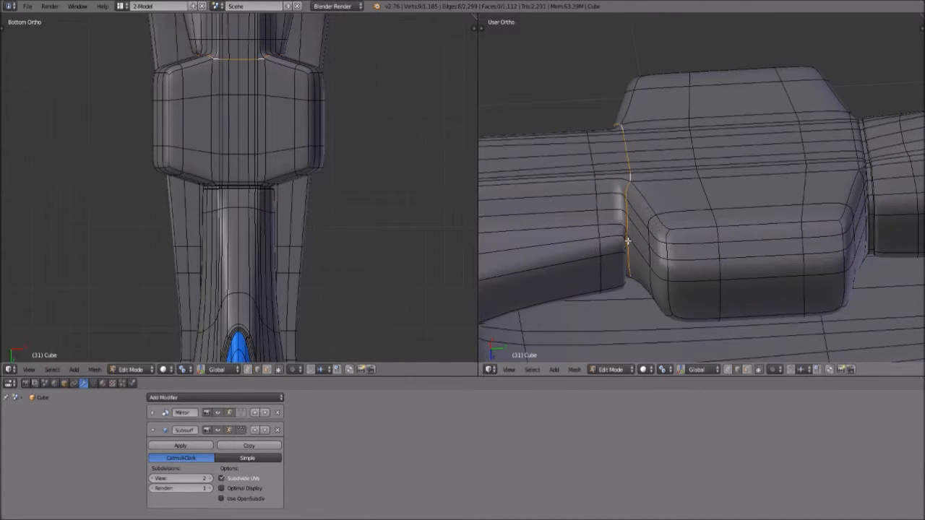
pyautogui.hotkey('ctrl', 'e')
pyautogui.click(578, 233)
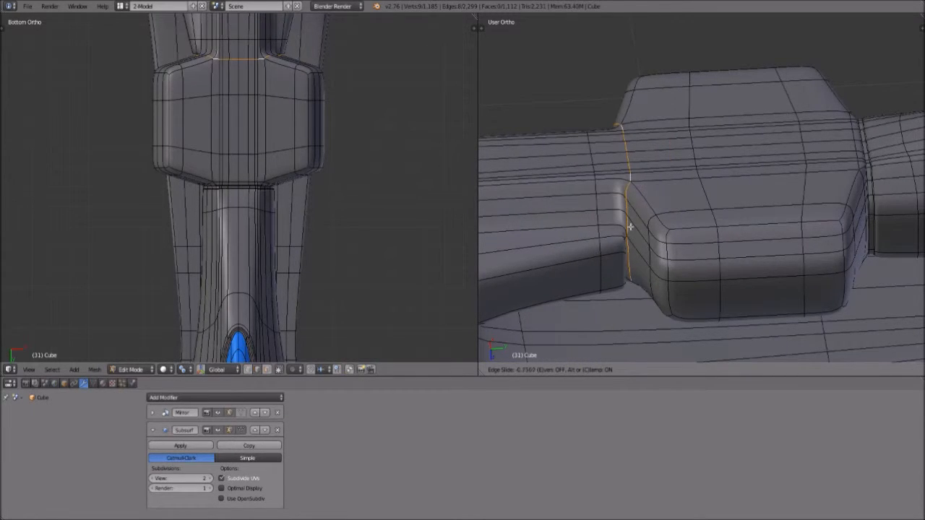
pyautogui.click(627, 272)
pyautogui.moveTo(626, 271); pyautogui.dragTo(820, 216, button='middle')
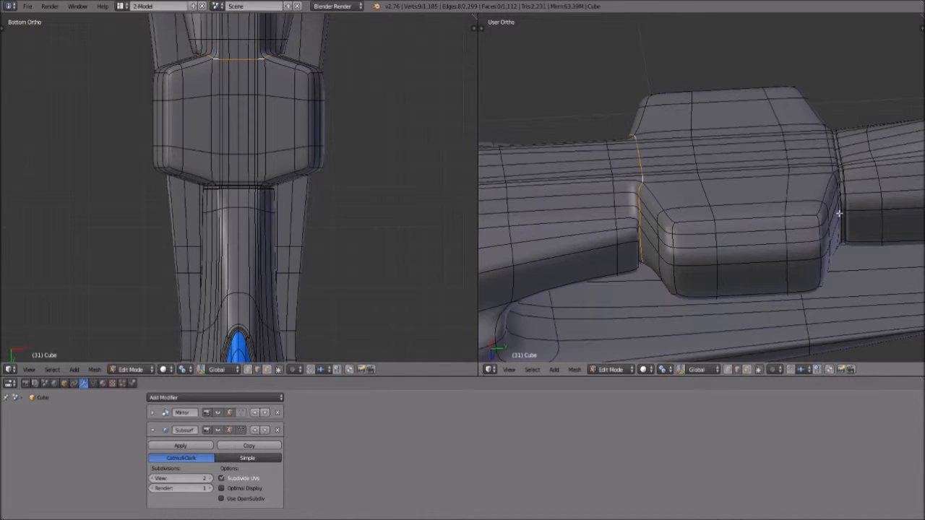
pyautogui.scroll(2, 636, 216)
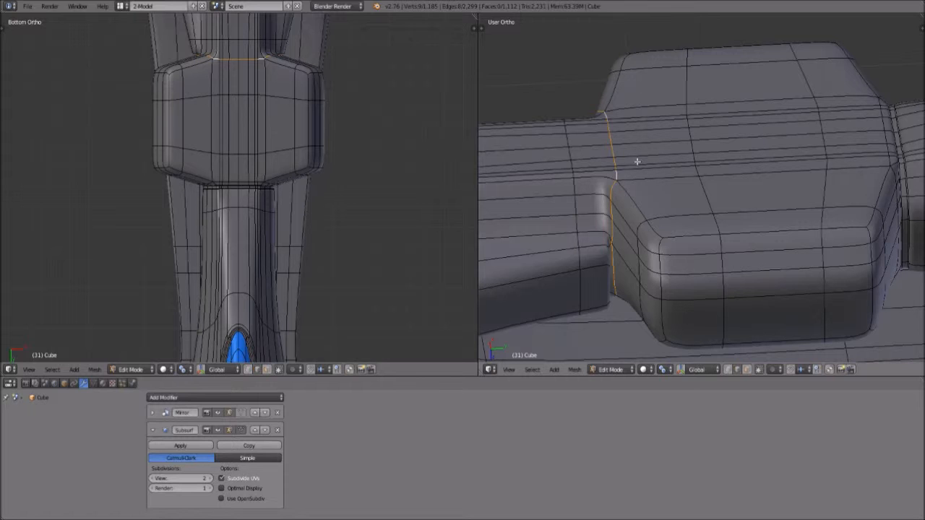
pyautogui.scroll(-1, 620, 219)
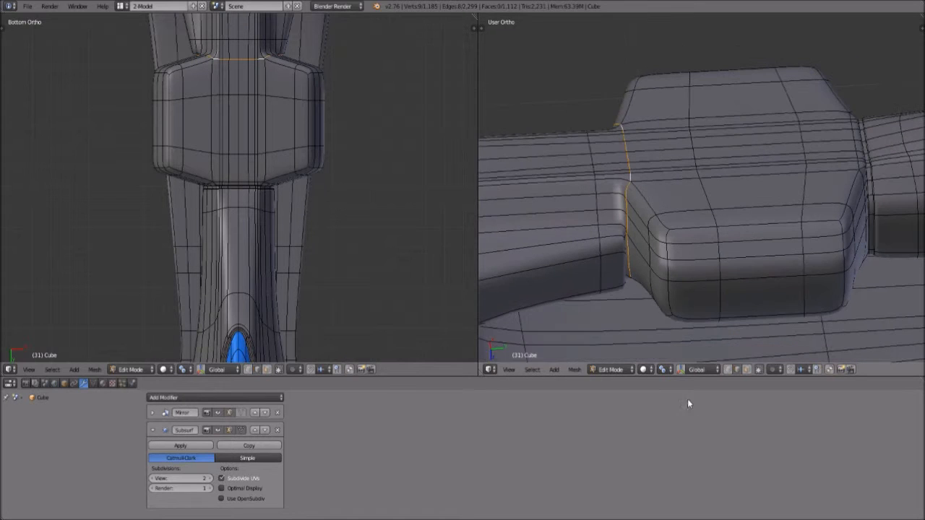
# - Switch to face selection and examine the block-to-spine corner with the Subsurf viewport display turned off, restoring the display at the end
pyautogui.click(747, 370)
pyautogui.moveTo(590, 250); pyautogui.dragTo(686, 195, button='middle')
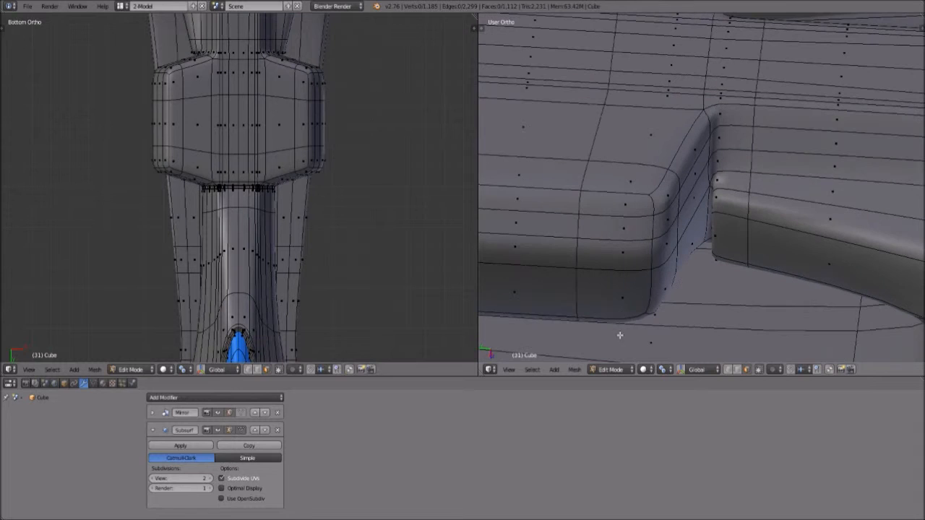
pyautogui.click(214, 430)
pyautogui.moveTo(653, 174); pyautogui.dragTo(720, 143, button='middle')
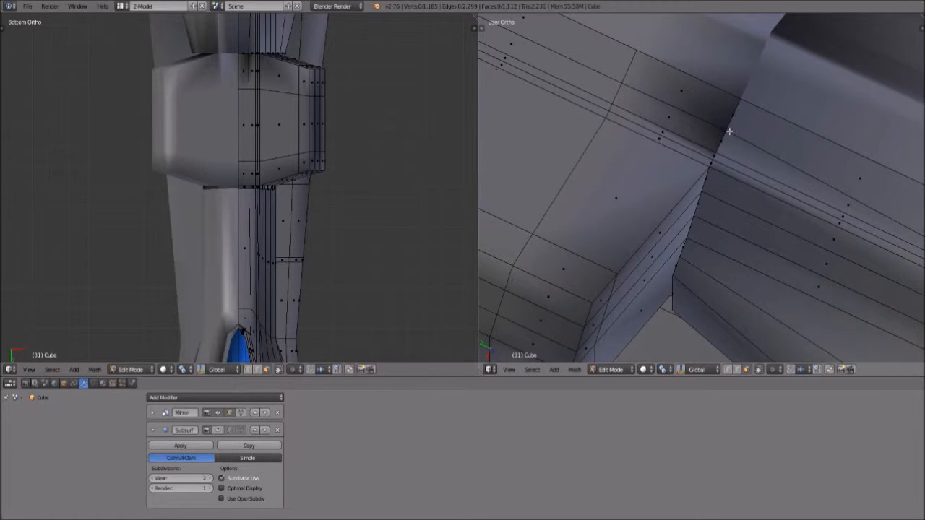
pyautogui.moveTo(655, 260); pyautogui.dragTo(636, 278, button='middle')
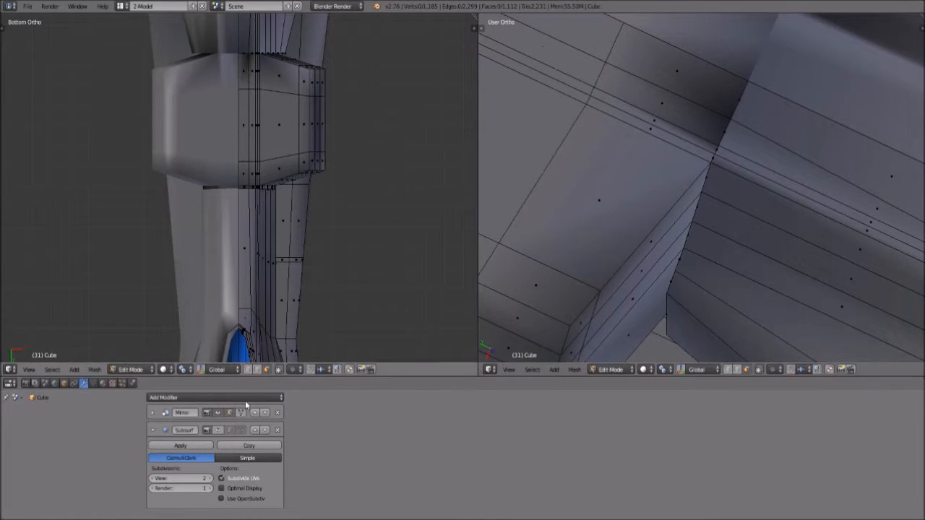
pyautogui.click(220, 430)
pyautogui.keyDown('shift'); pyautogui.moveTo(734, 129); pyautogui.dragTo(694, 135, button='middle'); pyautogui.keyUp('shift')
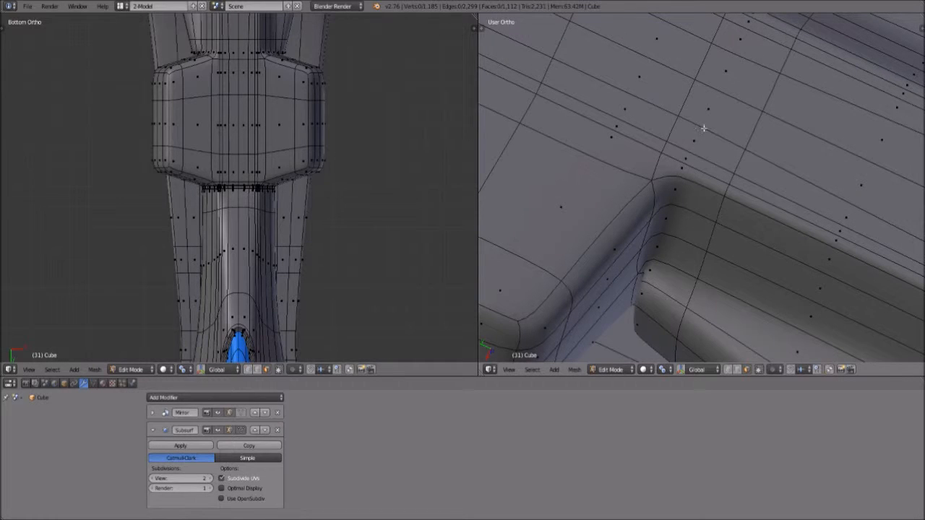
# - Select the narrow strip of faces across the spine at the side blocks' ungrooved end, including its outermost corner face
pyautogui.rightClick(704, 130)
pyautogui.keyDown('ctrl'); pyautogui.rightClick(690, 155); pyautogui.keyUp('ctrl')
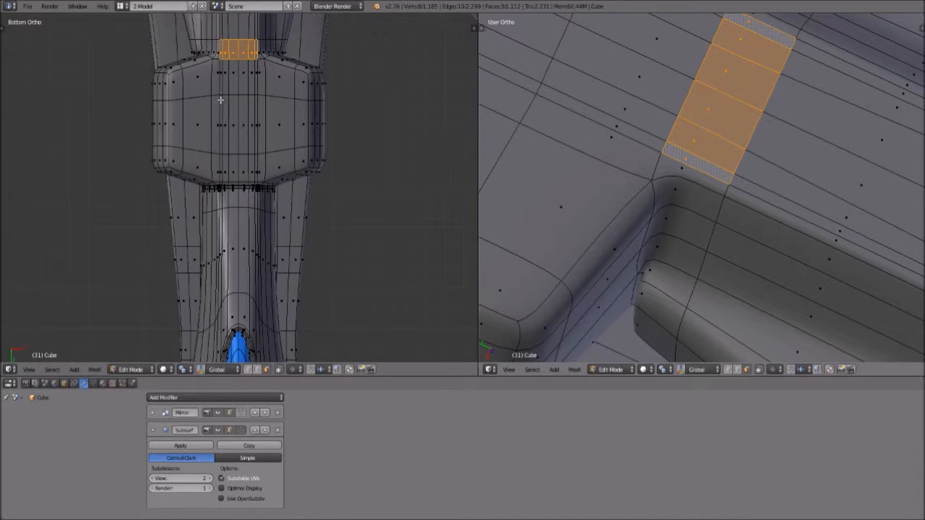
pyautogui.moveTo(601, 142); pyautogui.dragTo(670, 239, button='middle')
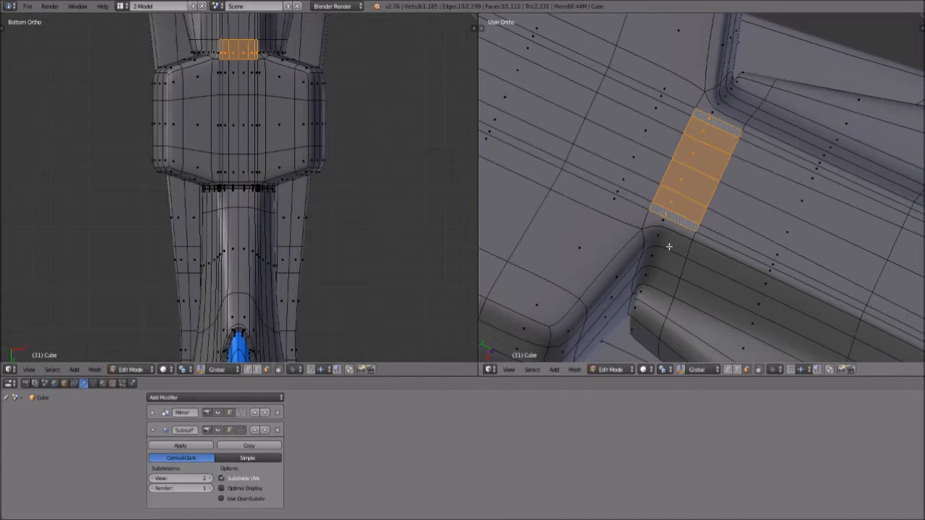
pyautogui.moveTo(769, 171); pyautogui.dragTo(580, 127, button='middle')
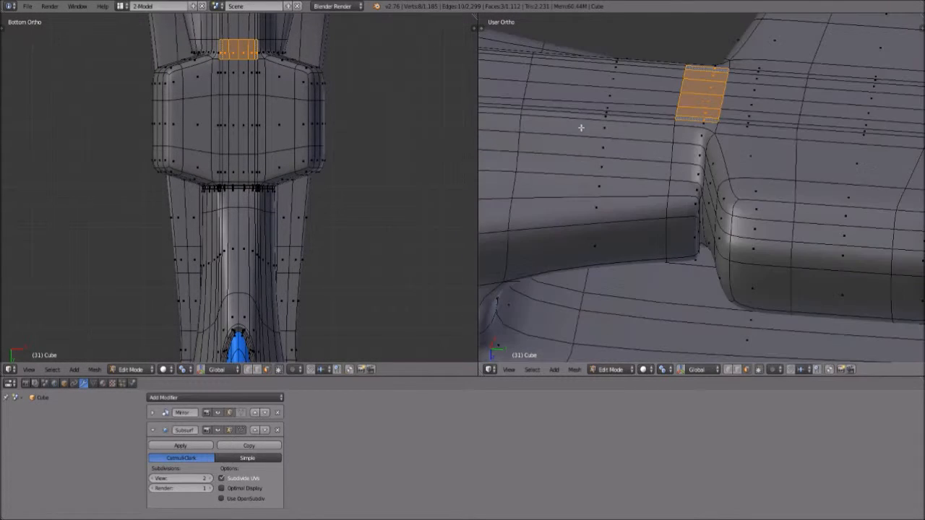
pyautogui.moveTo(680, 165); pyautogui.dragTo(678, 125, button='middle')
pyautogui.scroll(1, 699, 92)
pyautogui.keyDown('shift'); pyautogui.moveTo(698, 92); pyautogui.dragTo(649, 231, button='middle'); pyautogui.keyUp('shift')
pyautogui.keyDown('shift'); pyautogui.rightClick(654, 237); pyautogui.keyUp('shift')
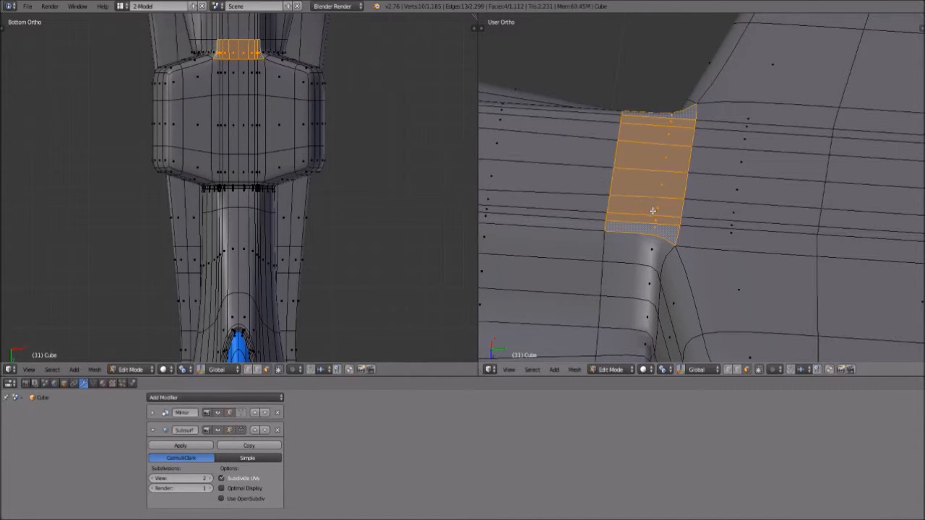
# - Try to extrude the selected face strip along its normal to form a groove across the spine, and undo the extrusions
pyautogui.press('e')
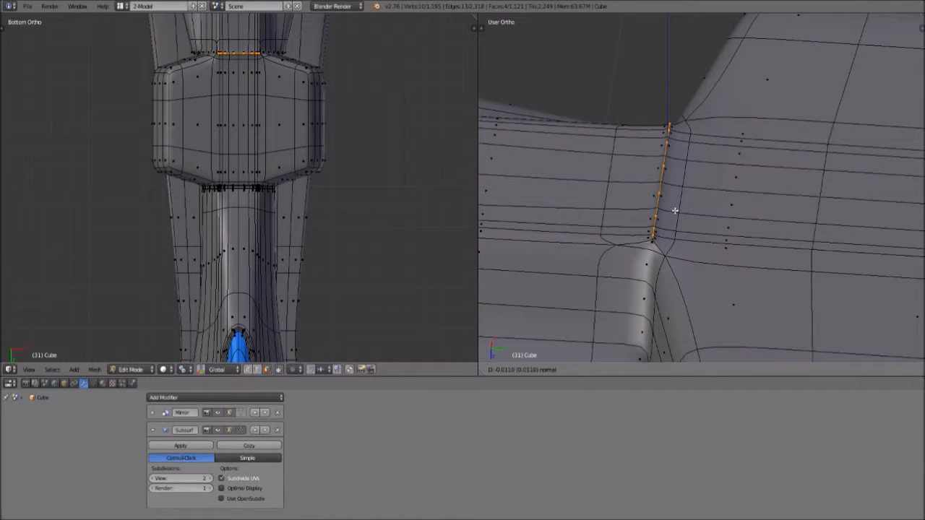
pyautogui.click(668, 245)
pyautogui.press('e')
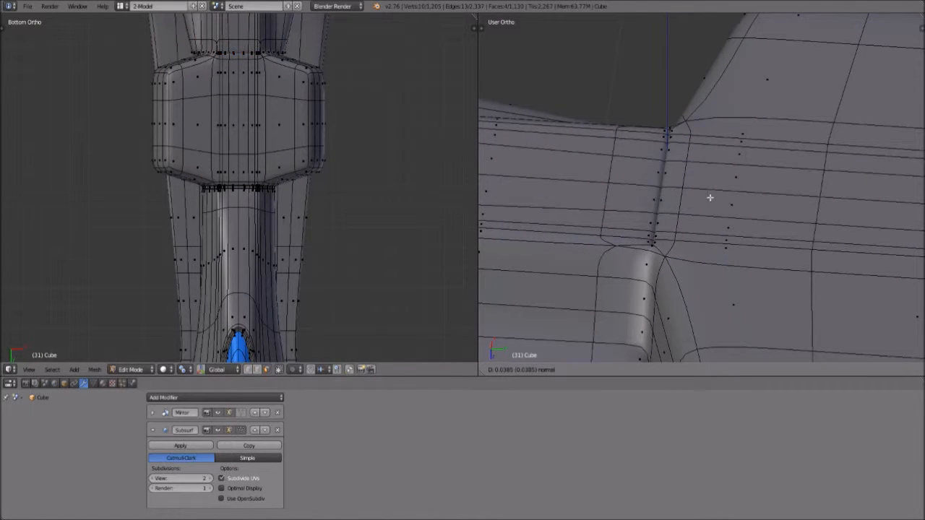
pyautogui.click(710, 197)
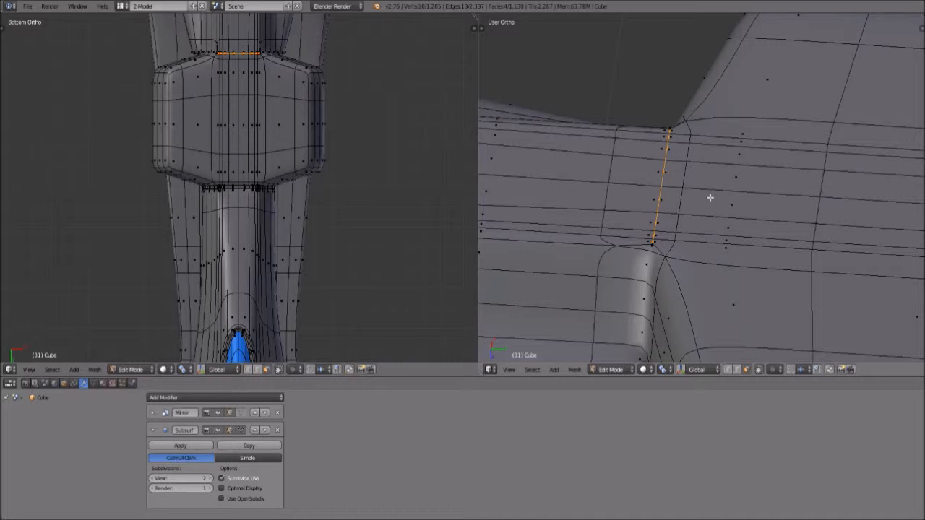
pyautogui.press('e')
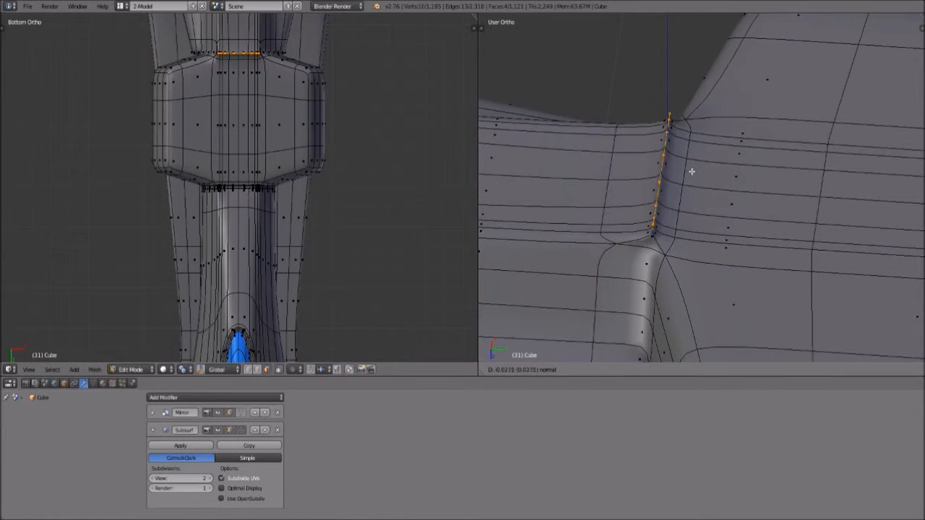
pyautogui.press('Escape')
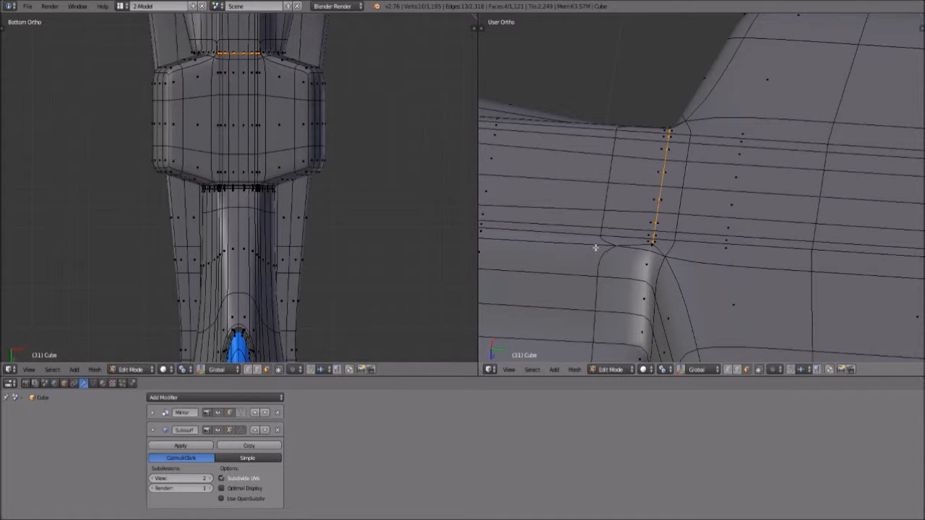
pyautogui.hotkey('ctrl', 'z')
# - Examine the selected strip at the block-to-spine seam with the Subsurf viewport display turned off and back on
pyautogui.click(216, 432)
pyautogui.click(216, 432)
pyautogui.click(216, 432)
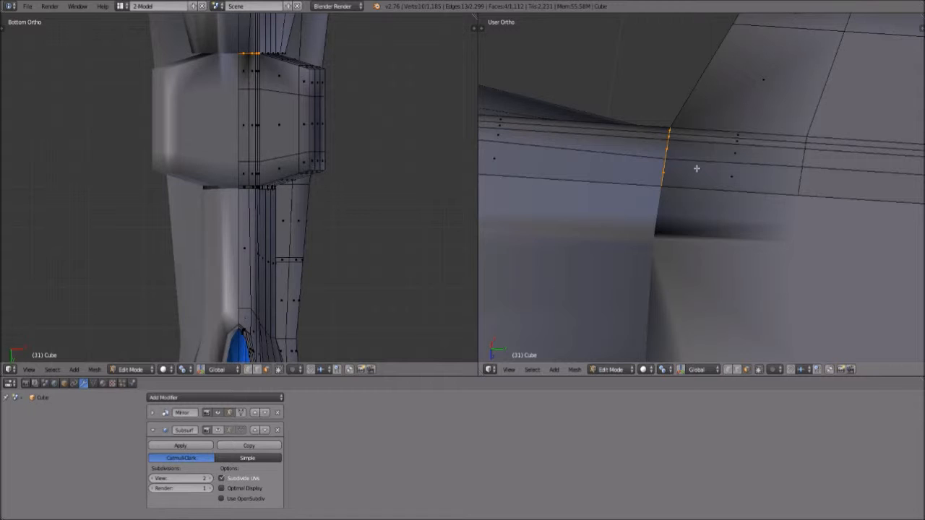
pyautogui.scroll(-2, 697, 169)
pyautogui.moveTo(696, 167); pyautogui.dragTo(847, 200, button='middle')
pyautogui.scroll(5, 733, 243)
pyautogui.moveTo(740, 169); pyautogui.dragTo(692, 167, button='middle')
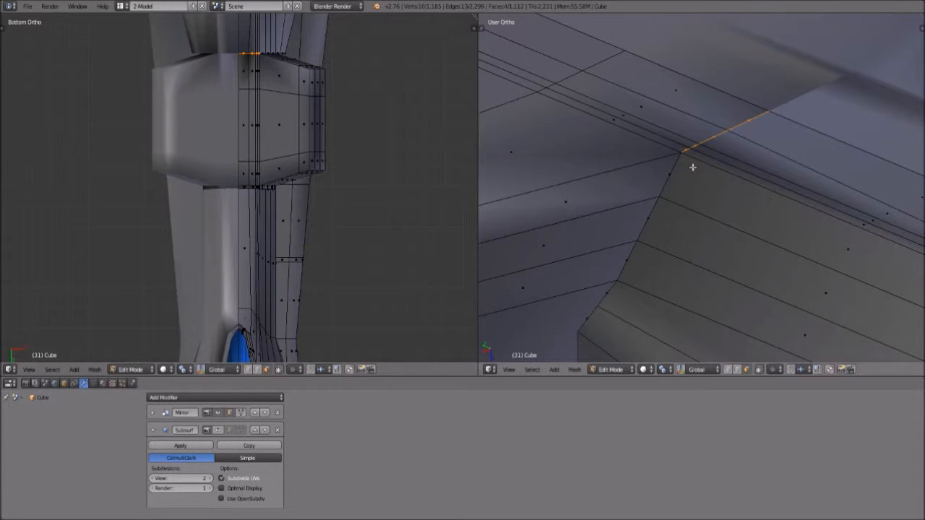
pyautogui.scroll(-2, 693, 167)
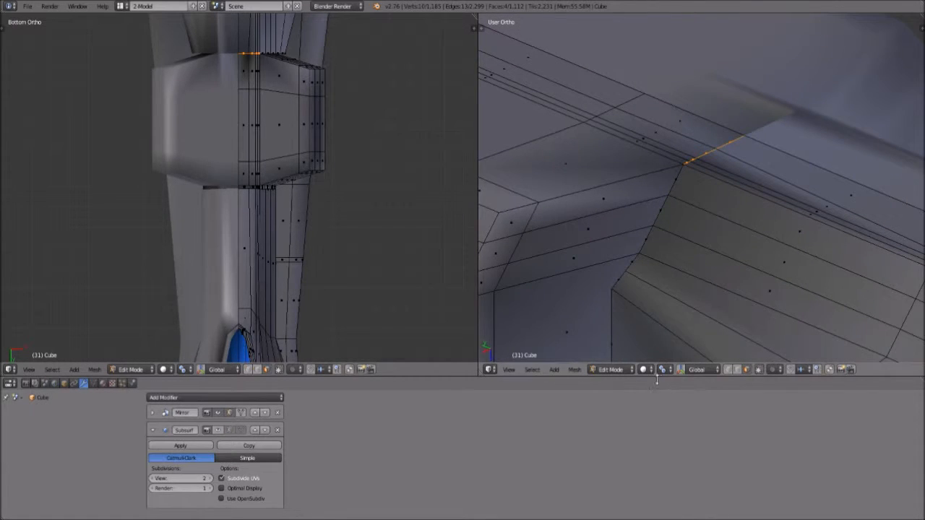
pyautogui.click(625, 370)
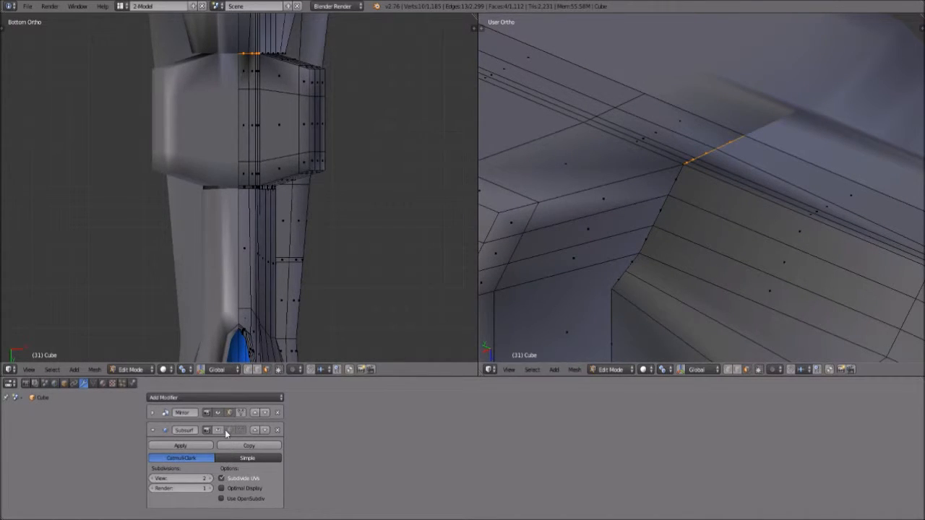
pyautogui.click(221, 429)
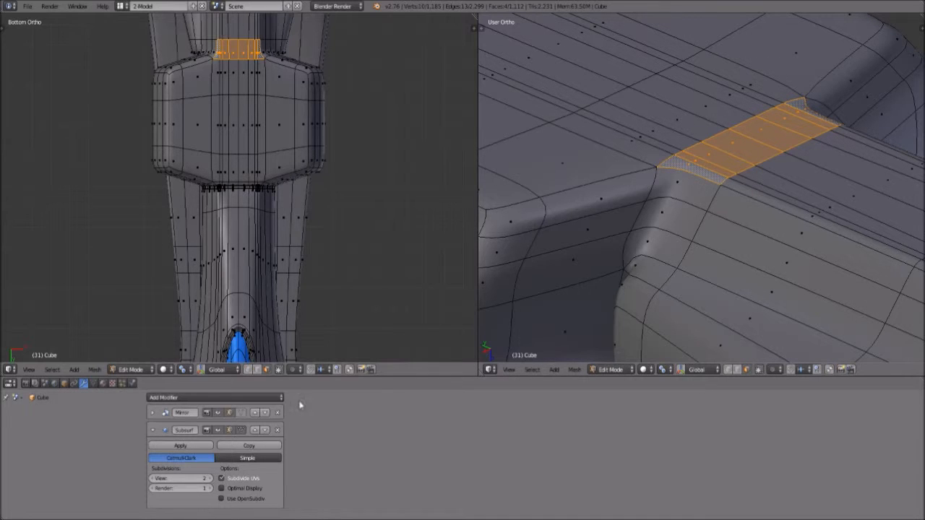
# - Try to add an edge loop around the spine beside the side blocks with the Subsurf viewport display turned off, and undo it
pyautogui.click(217, 430)
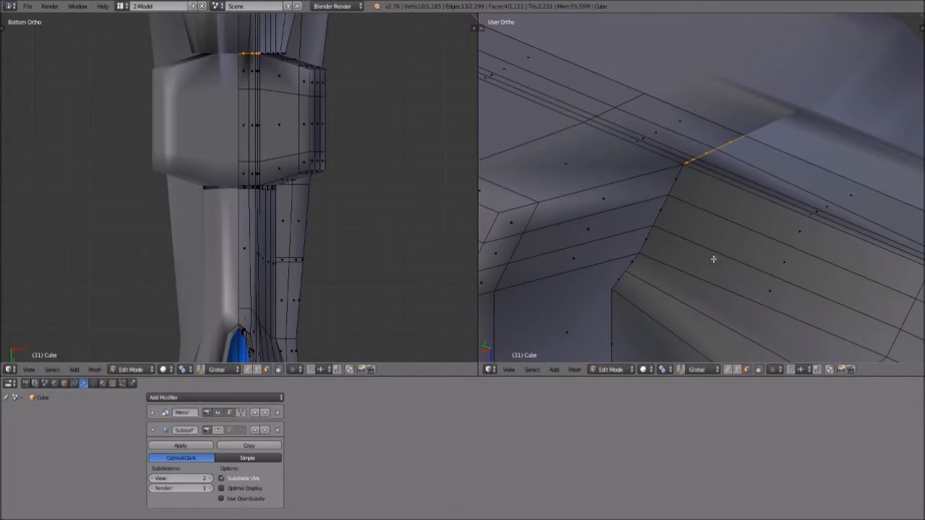
pyautogui.scroll(-2, 701, 189)
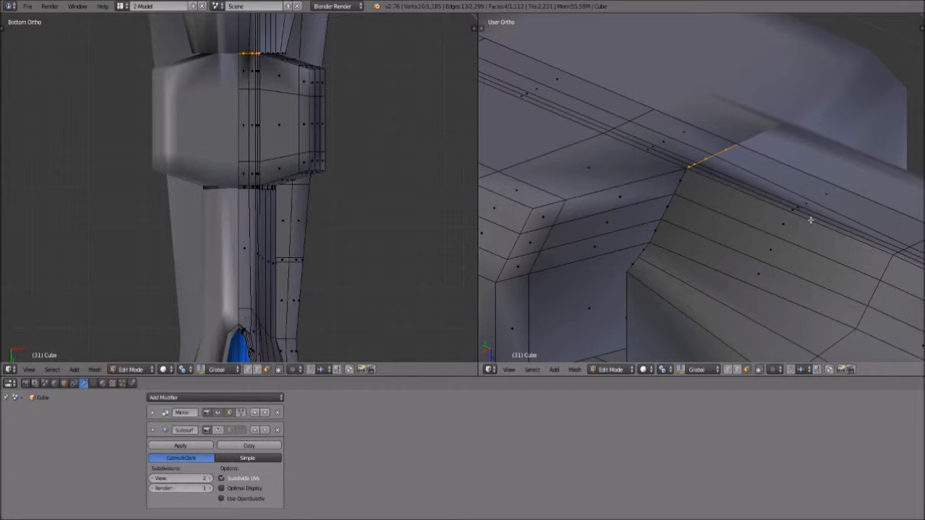
pyautogui.scroll(-1, 797, 207)
pyautogui.hotkey('ctrl', 'r')
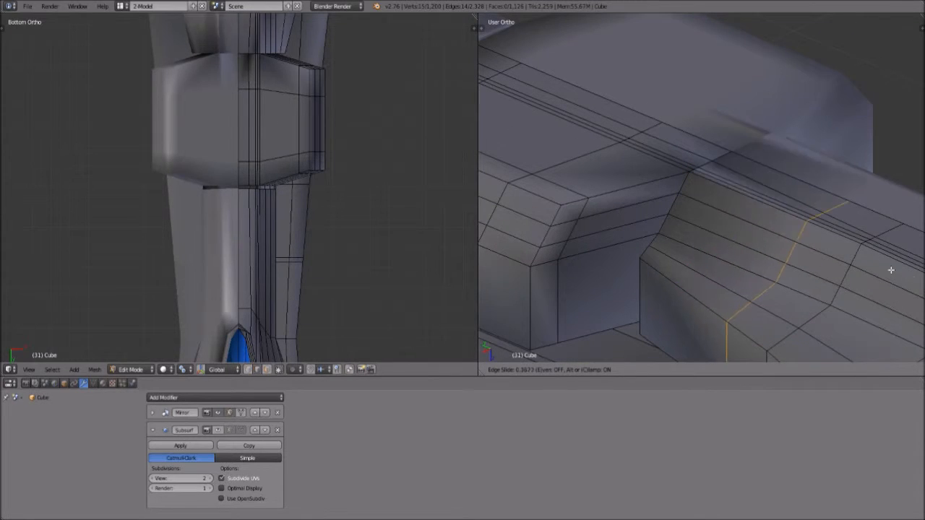
pyautogui.click(863, 252)
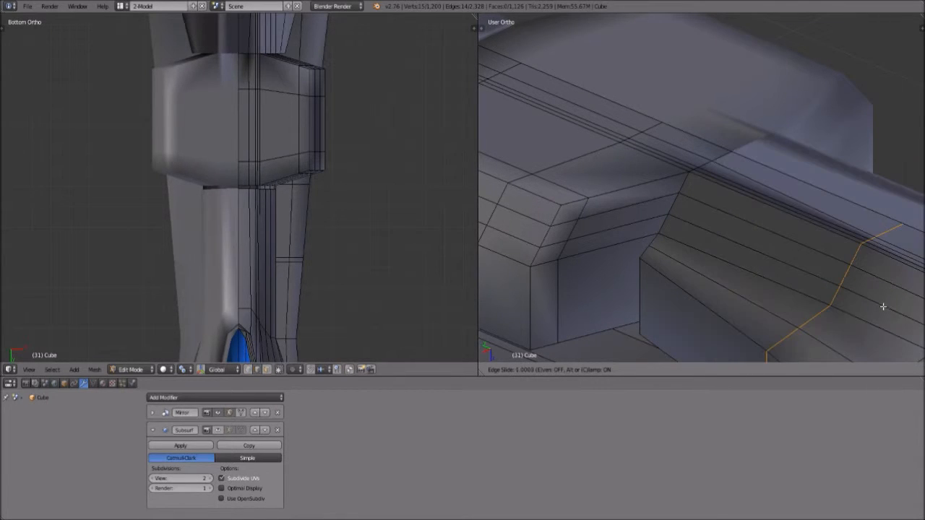
pyautogui.click(886, 309)
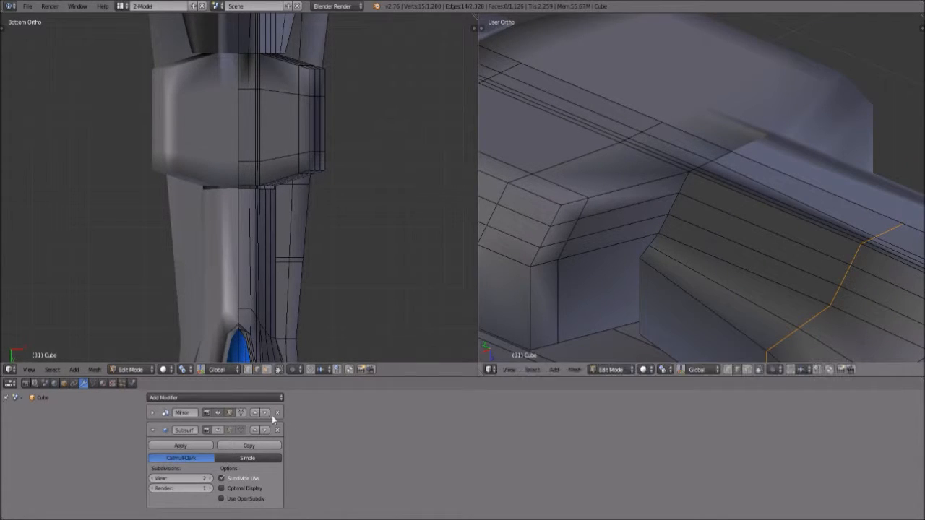
pyautogui.click(220, 428)
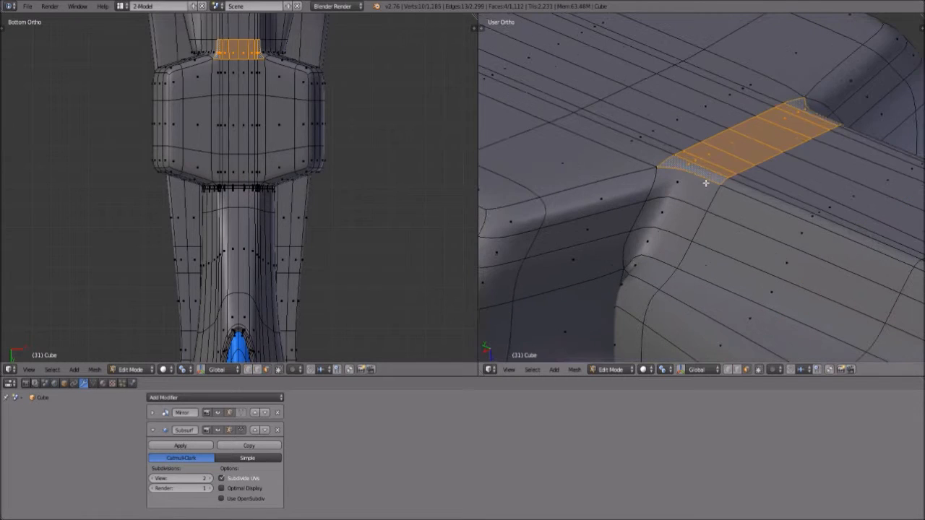
# - Switch to edge selection and select the centre edge of the seam between the side blocks and the spine
pyautogui.moveTo(704, 182); pyautogui.dragTo(727, 217, button='middle')
pyautogui.scroll(-2, 708, 191)
pyautogui.scroll(3, 715, 195)
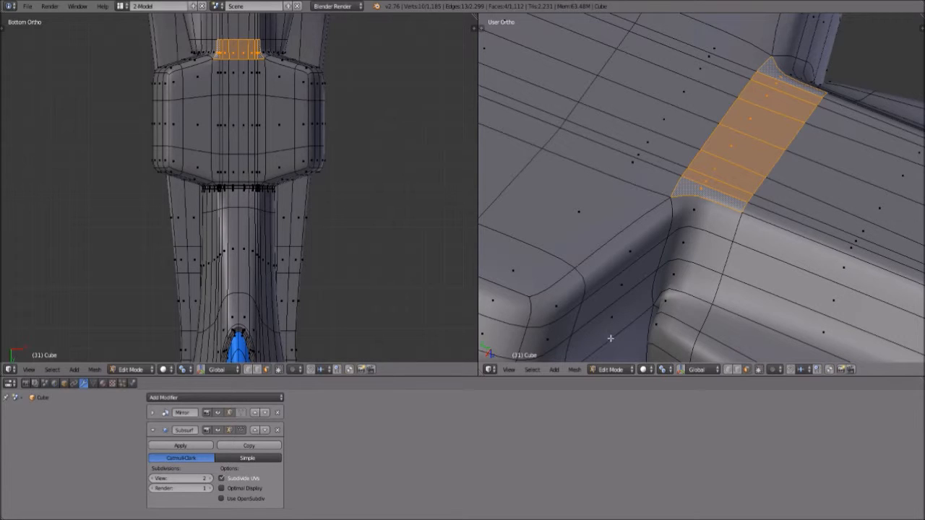
pyautogui.scroll(1, 697, 348)
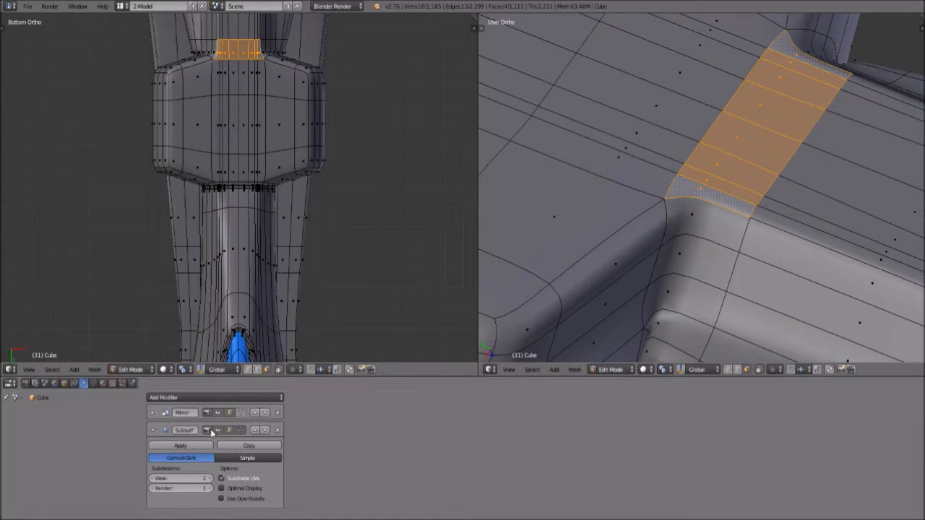
pyautogui.click(210, 431)
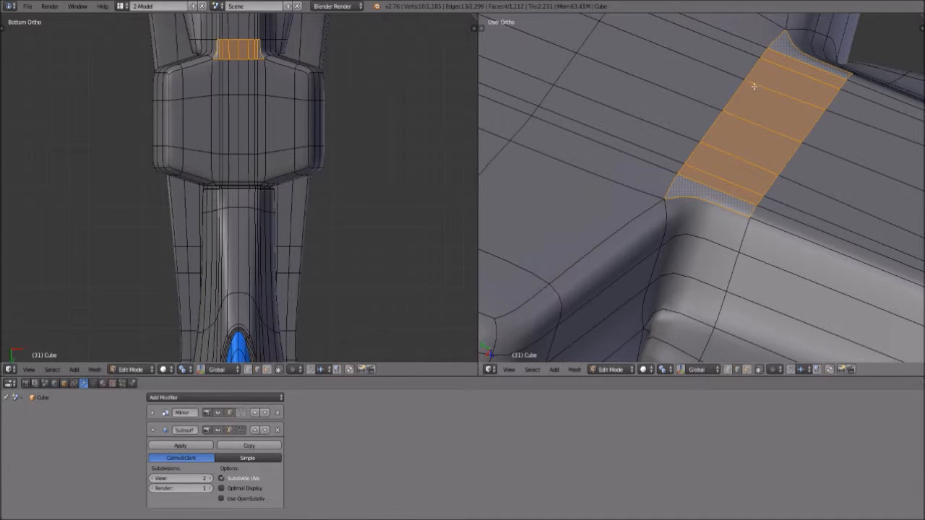
pyautogui.hotkey('ctrl', 'z')
pyautogui.scroll(-3, 756, 191)
pyautogui.moveTo(757, 191); pyautogui.dragTo(744, 255, button='middle')
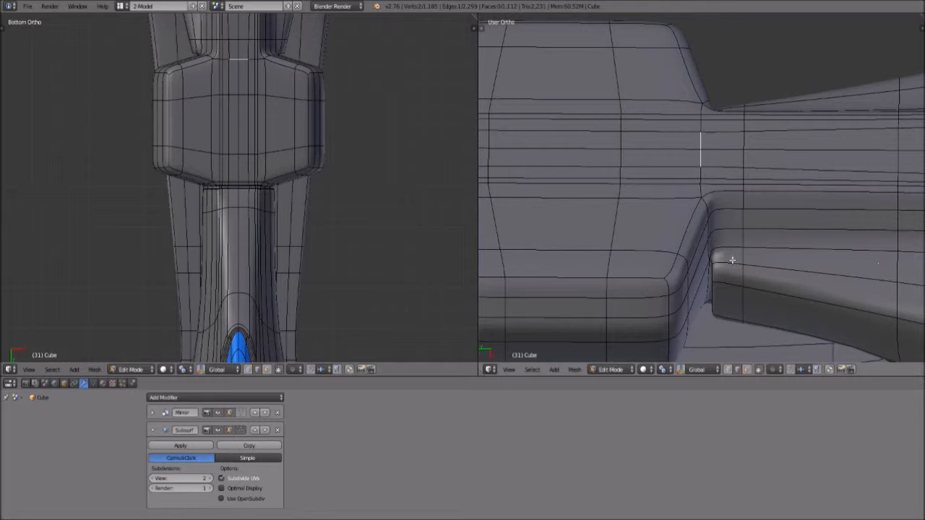
# - Examine the block-to-spine seam with the Subsurf viewport display and edit-cage adjustment toggled off and back on
pyautogui.click(216, 431)
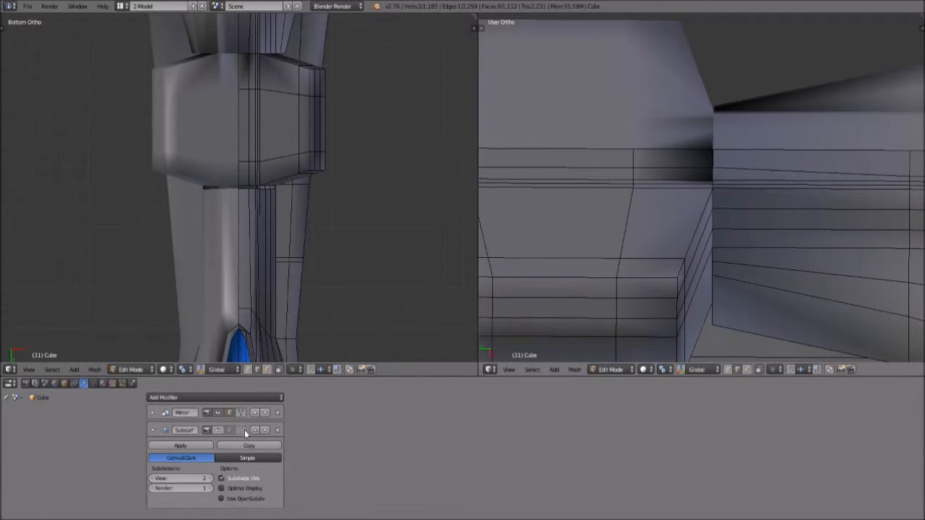
pyautogui.click(218, 430)
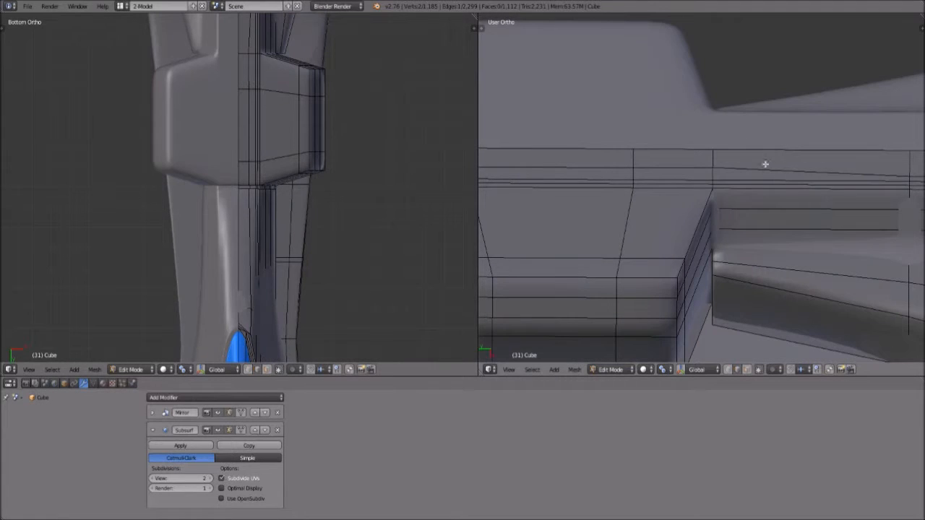
pyautogui.moveTo(763, 274); pyautogui.dragTo(730, 272, button='middle')
pyautogui.scroll(5, 729, 272)
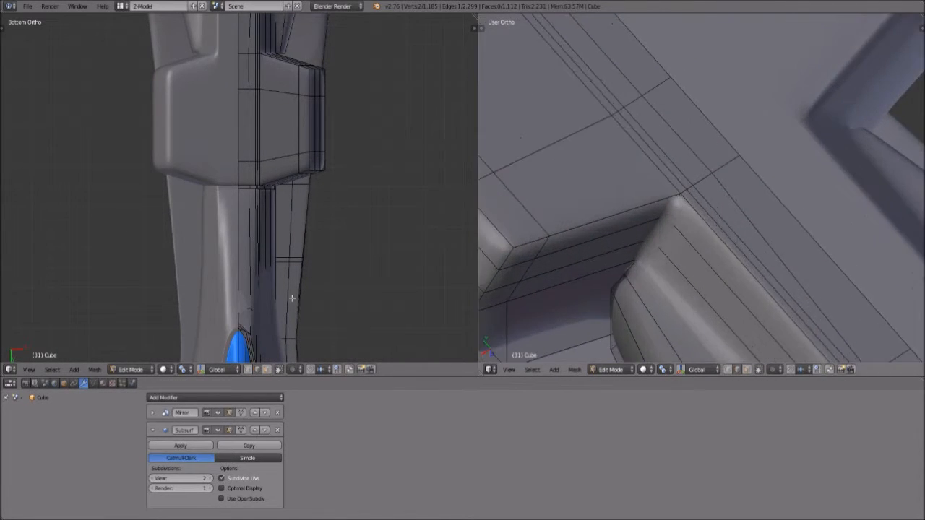
pyautogui.click(241, 430)
pyautogui.moveTo(652, 243); pyautogui.dragTo(671, 202, button='middle')
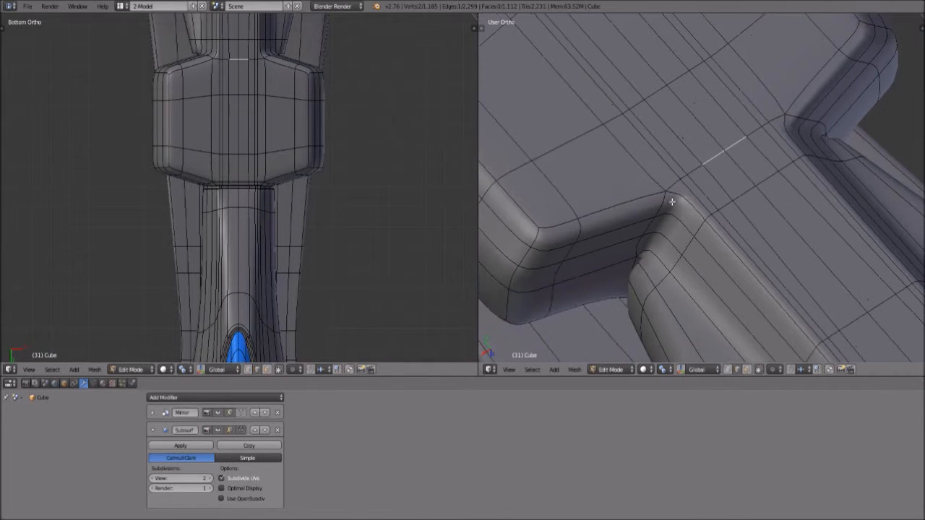
# - Select the full edge loop around the spine just beyond the side blocks' ungrooved end using Edge Loops
pyautogui.moveTo(730, 203); pyautogui.dragTo(709, 224, button='middle')
pyautogui.hotkey('ctrl', 'r')
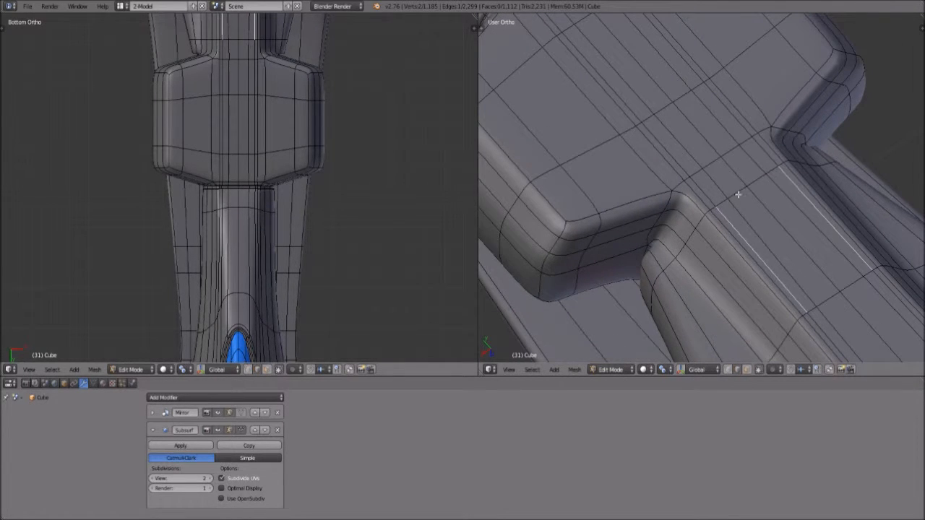
pyautogui.click(690, 224)
pyautogui.hotkey('ctrl', 'e')
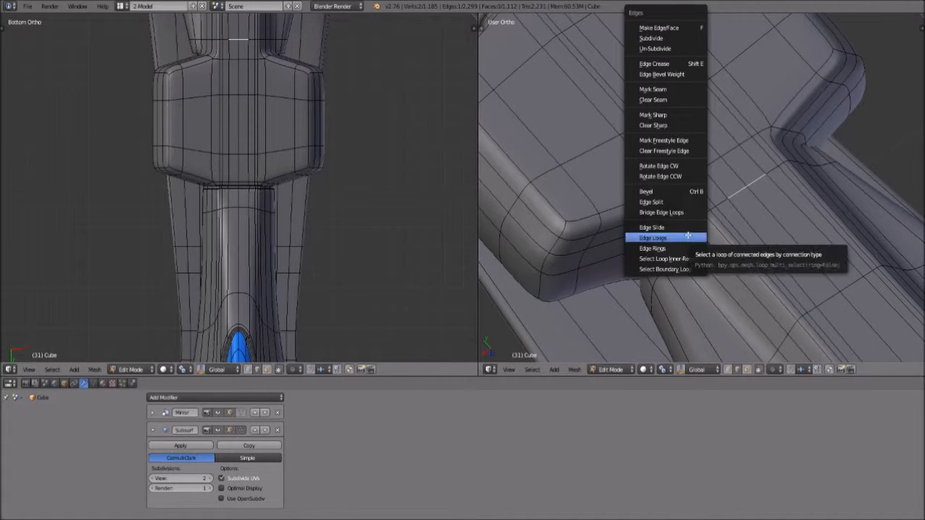
pyautogui.click(691, 238)
pyautogui.moveTo(691, 238); pyautogui.dragTo(751, 226, button='middle')
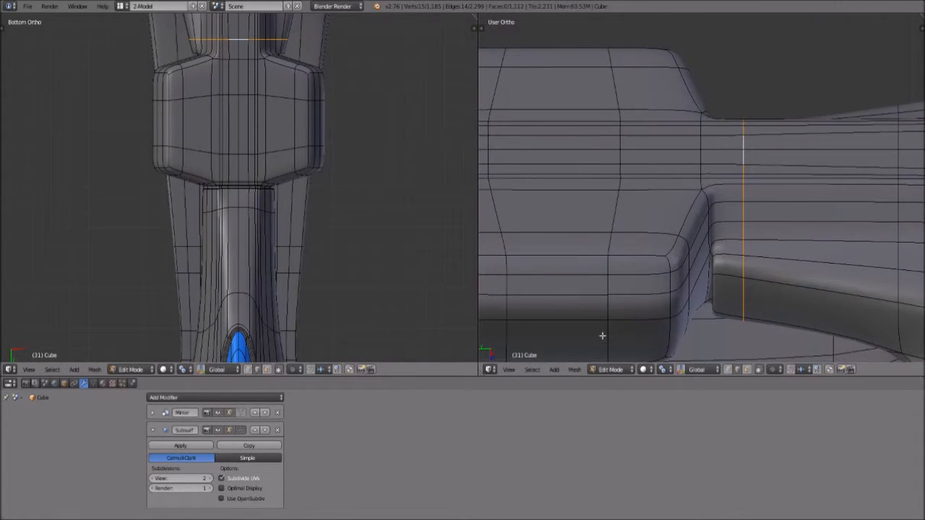
pyautogui.moveTo(602, 335); pyautogui.dragTo(589, 337, button='middle')
# - Turn off the Subsurf viewport display and edge-slide the selected loop about 0.04 along the spine, next to the block seam
pyautogui.click(219, 432)
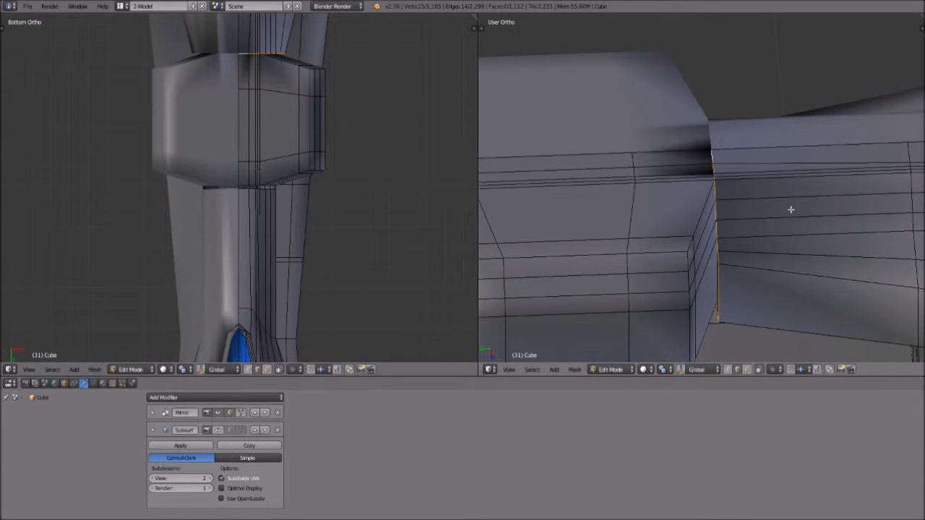
pyautogui.moveTo(792, 209); pyautogui.dragTo(763, 217, button='middle')
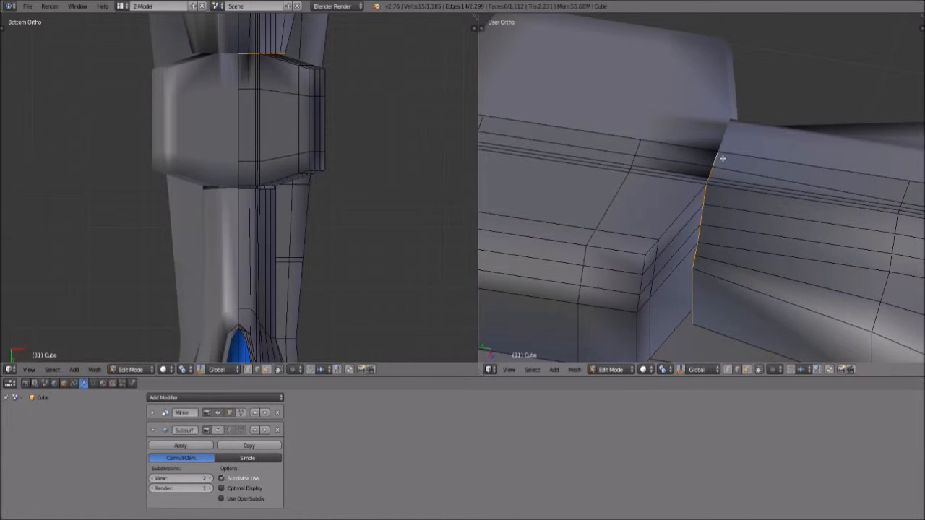
pyautogui.hotkey('ctrl', 'e')
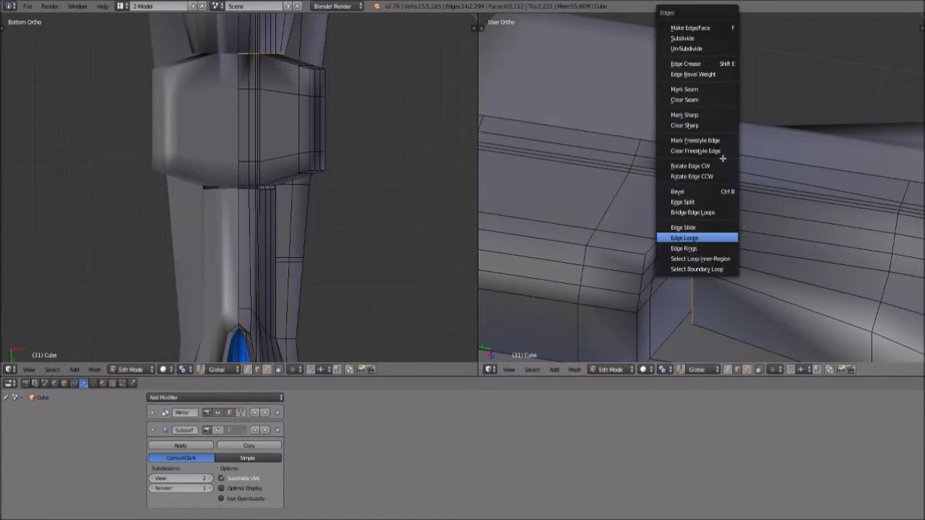
pyautogui.click(683, 228)
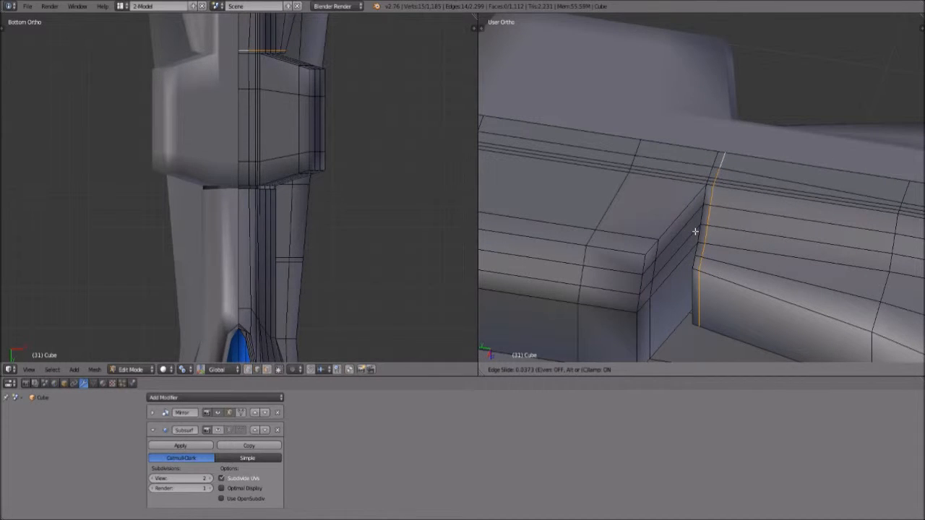
pyautogui.click(681, 272)
pyautogui.moveTo(681, 271); pyautogui.dragTo(498, 334, button='middle')
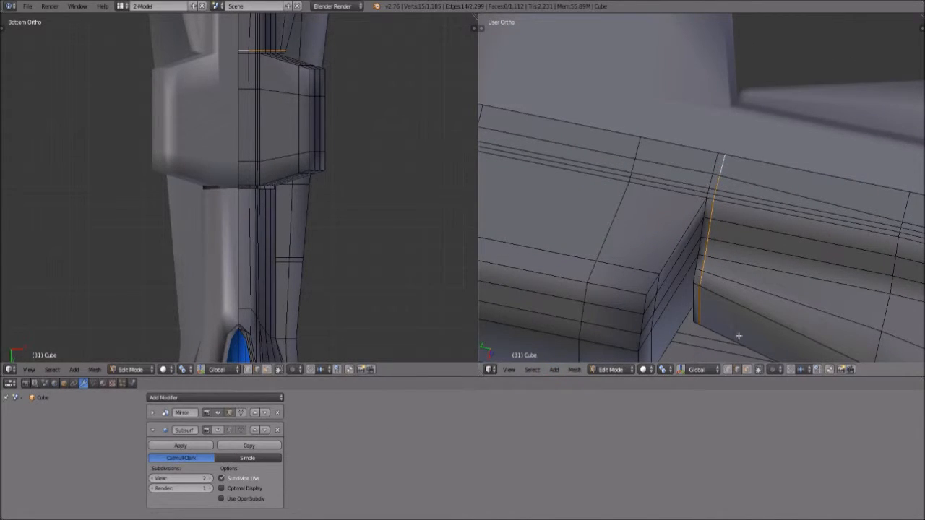
# - Switch to face selection and select the four narrow faces crossing the top of the spine at the block seam
pyautogui.click(748, 371)
pyautogui.scroll(2, 705, 201)
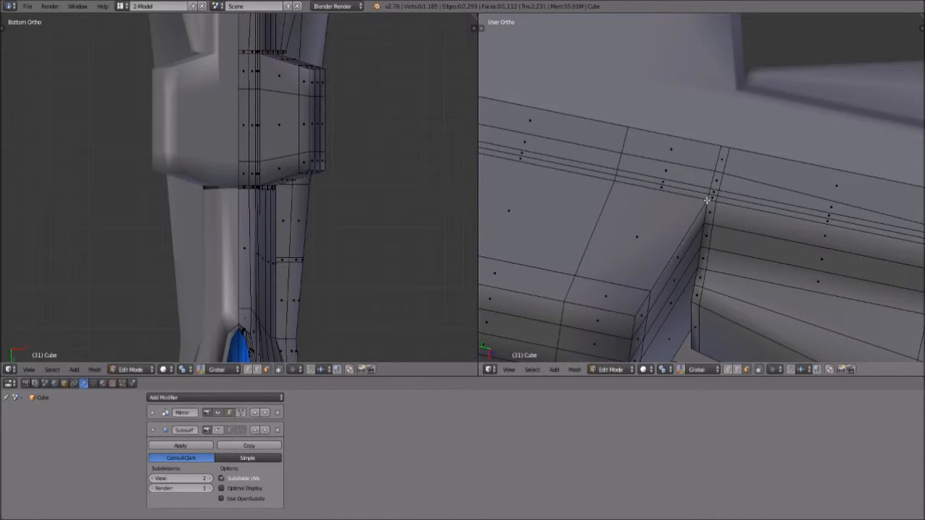
pyautogui.rightClick(719, 195)
pyautogui.keyDown('shift'); pyautogui.rightClick(730, 155); pyautogui.keyUp('shift')
pyautogui.keyDown('shift'); pyautogui.rightClick(730, 147); pyautogui.keyUp('shift')
pyautogui.scroll(-1, 715, 242)
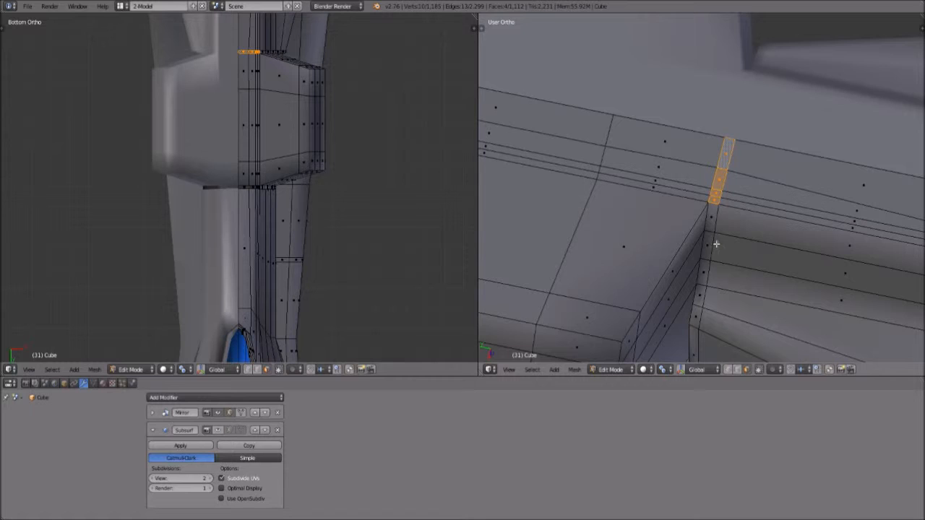
# - Extend the selection with the next three narrow faces running down the spine's side along the seam
pyautogui.scroll(2, 716, 234)
pyautogui.scroll(1, 716, 234)
pyautogui.keyDown('shift'); pyautogui.rightClick(712, 241); pyautogui.keyUp('shift')
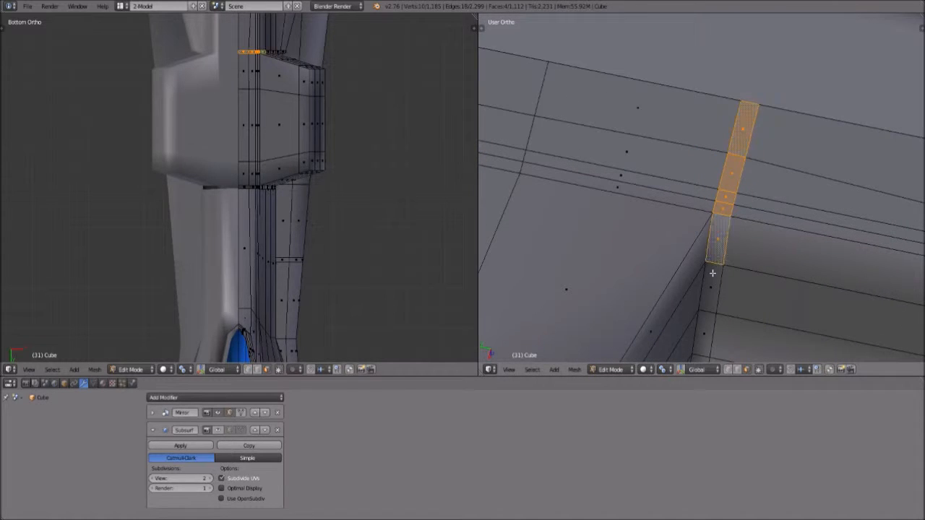
pyautogui.keyDown('shift'); pyautogui.rightClick(712, 286); pyautogui.keyUp('shift')
pyautogui.scroll(-2, 713, 268)
pyautogui.keyDown('shift'); pyautogui.rightClick(712, 275); pyautogui.keyUp('shift')
pyautogui.scroll(-1, 711, 265)
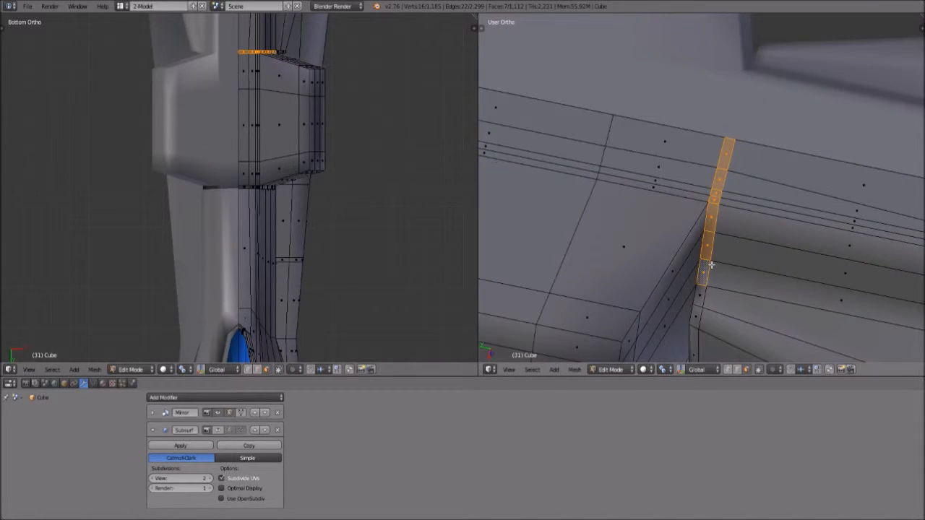
pyautogui.scroll(1, 786, 208)
# - Extrude the selected seven-face strip and scale it slightly inward to sink a groove at the seam
pyautogui.press('s')
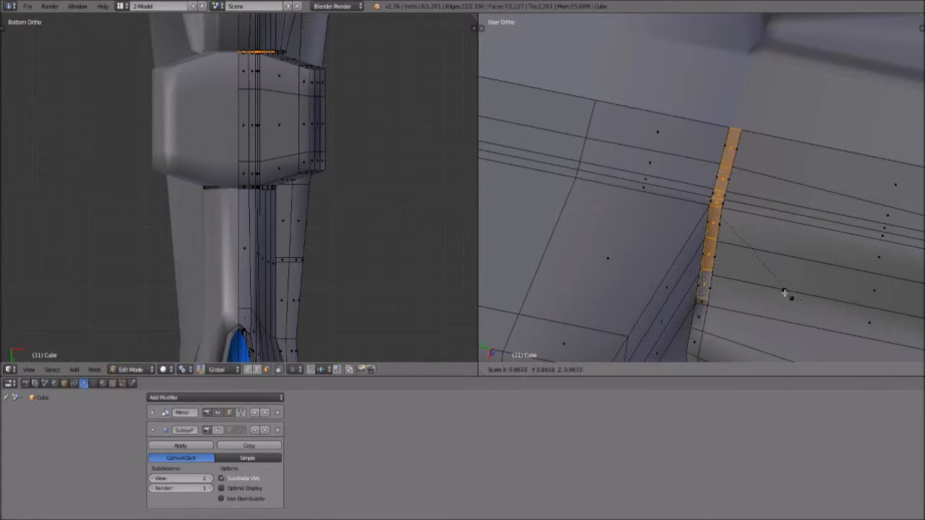
pyautogui.click(563, 323)
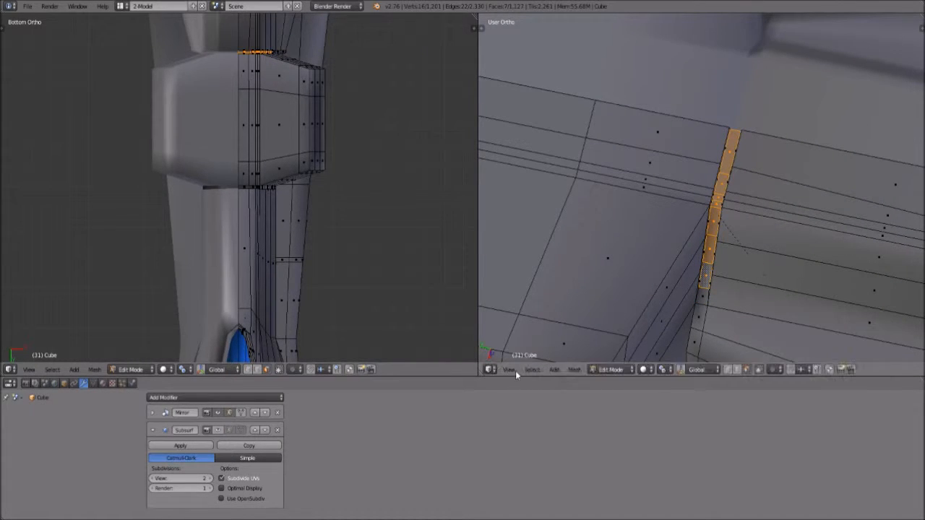
pyautogui.click(515, 371)
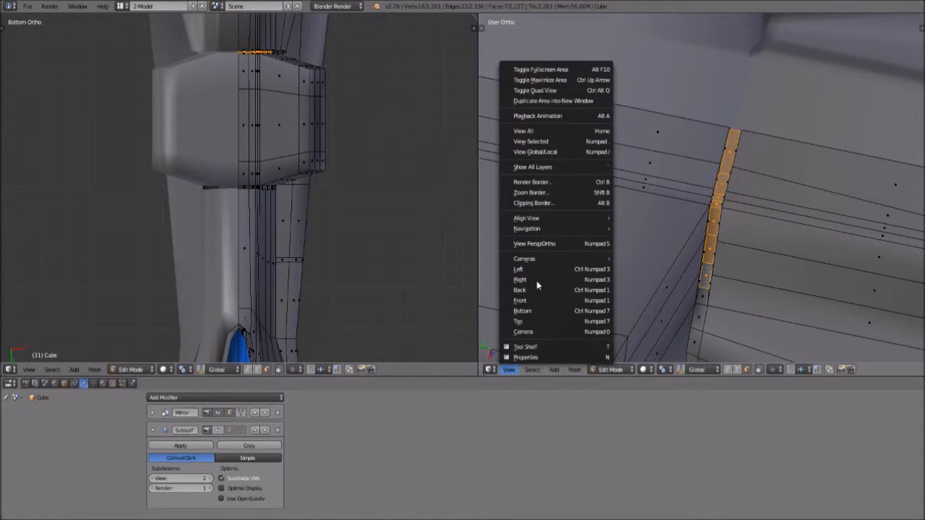
# - Scale the sunken face strip along the global Y axis by about 1.24 to widen the groove floor
pyautogui.scroll(4, 308, 70)
pyautogui.keyDown('shift'); pyautogui.moveTo(321, 88); pyautogui.dragTo(297, 322, button='middle'); pyautogui.keyUp('shift')
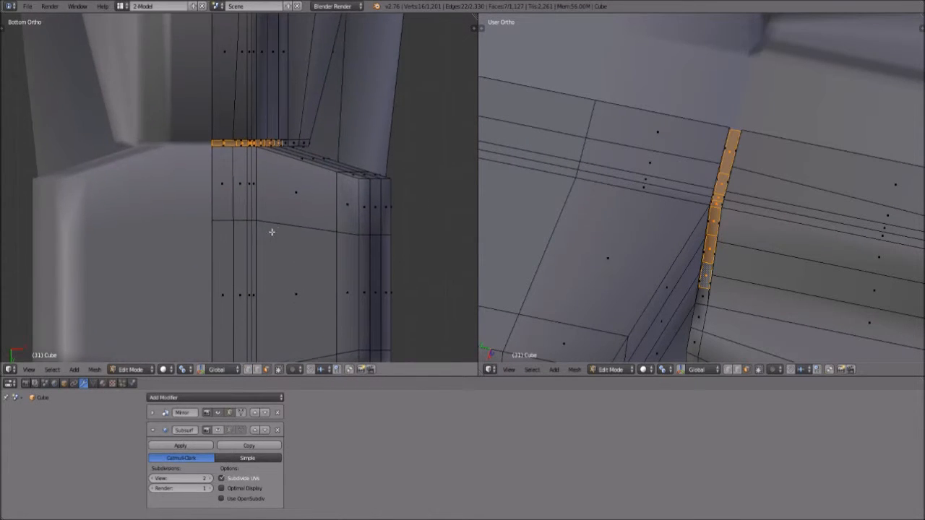
pyautogui.keyDown('shift'); pyautogui.moveTo(271, 232); pyautogui.dragTo(273, 249, button='middle'); pyautogui.keyUp('shift')
pyautogui.scroll(2, 277, 225)
pyautogui.scroll(1, 300, 159)
pyautogui.keyDown('shift'); pyautogui.moveTo(300, 159); pyautogui.dragTo(296, 182, button='middle'); pyautogui.keyUp('shift')
pyautogui.scroll(-6, 316, 310)
pyautogui.scroll(-2, 284, 323)
pyautogui.keyDown('shift'); pyautogui.moveTo(284, 323); pyautogui.dragTo(261, 203, button='middle'); pyautogui.keyUp('shift')
pyautogui.scroll(5, 273, 261)
pyautogui.keyDown('shift'); pyautogui.moveTo(281, 63); pyautogui.dragTo(274, 262, button='middle'); pyautogui.keyUp('shift')
pyautogui.scroll(7, 274, 261)
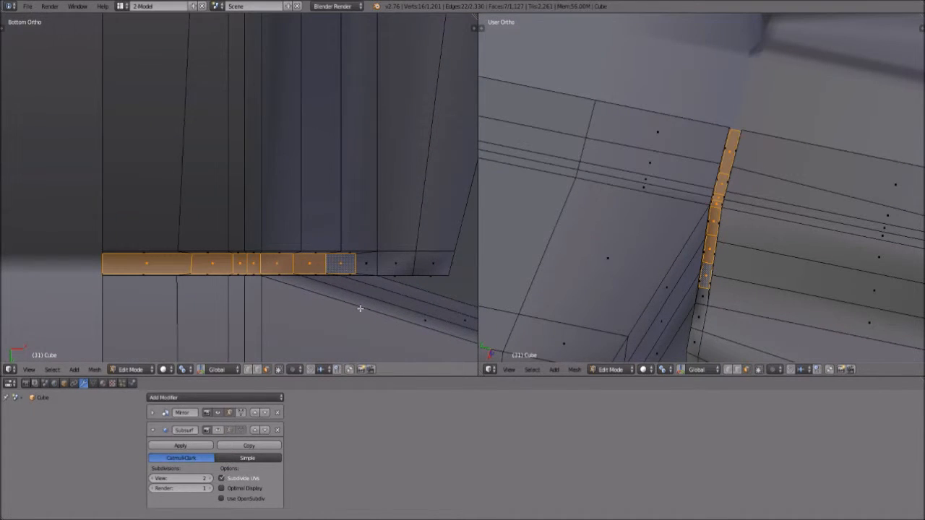
pyautogui.scroll(1, 359, 309)
pyautogui.press('s')
pyautogui.press('z')
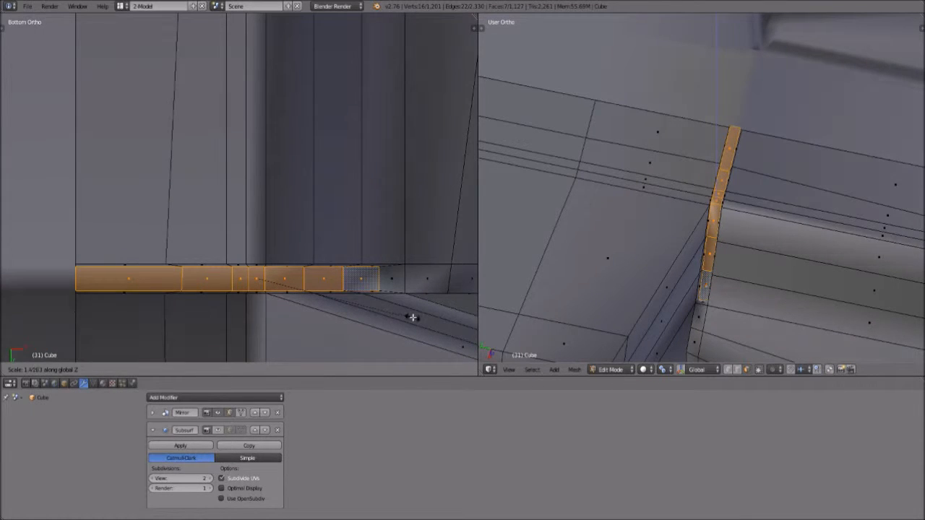
pyautogui.press('y')
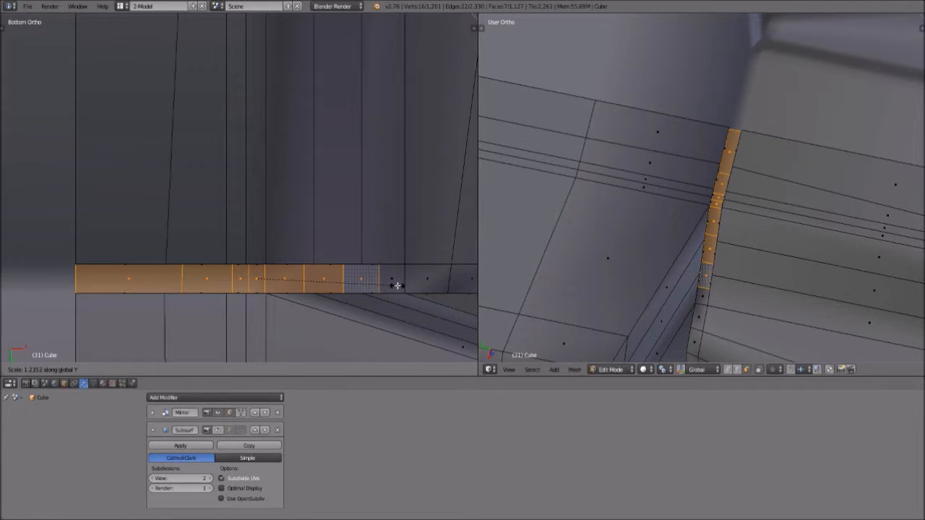
pyautogui.click(396, 286)
# - Return to Object Mode, turn the Subsurf viewport display back on, and examine the smoothed groove at the block-to-spine corner
pyautogui.click(614, 369)
pyautogui.click(626, 359)
pyautogui.scroll(-4, 641, 292)
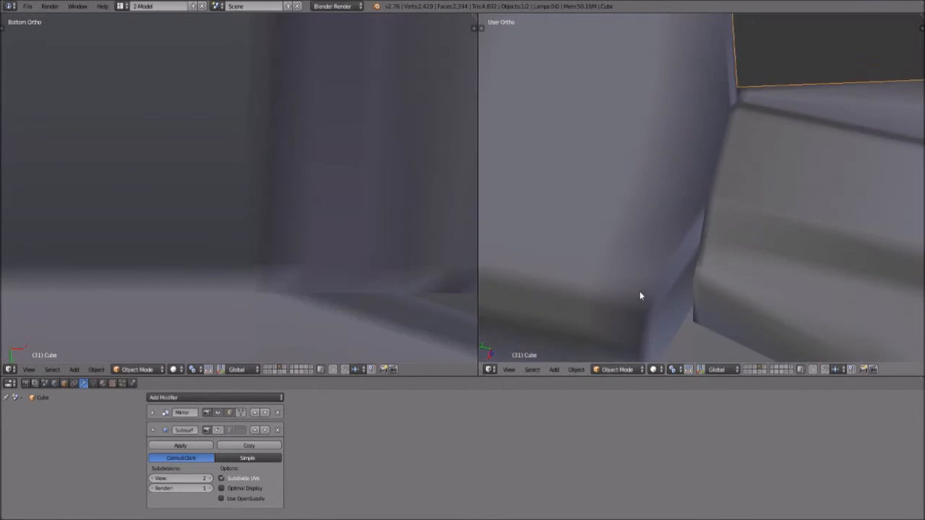
pyautogui.click(218, 430)
pyautogui.scroll(2, 696, 248)
pyautogui.moveTo(659, 241); pyautogui.dragTo(715, 210, button='middle')
pyautogui.scroll(3, 711, 153)
pyautogui.scroll(3, 711, 153)
pyautogui.moveTo(700, 155); pyautogui.dragTo(710, 177, button='middle')
pyautogui.moveTo(588, 345); pyautogui.dragTo(594, 355, button='middle')
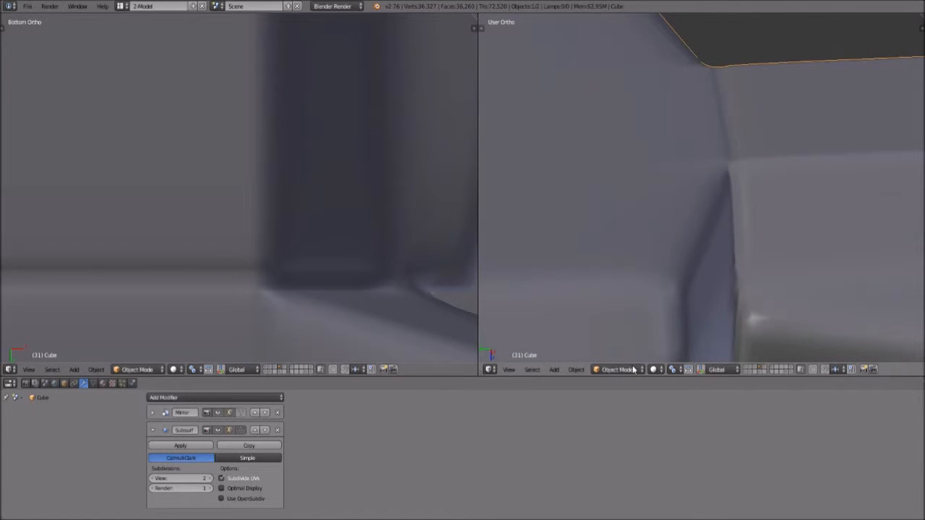
# - Turn off the Subsurf viewport display, enter Edit Mode and scale the groove's seven-face floor strip to about 0.97
pyautogui.click(620, 369)
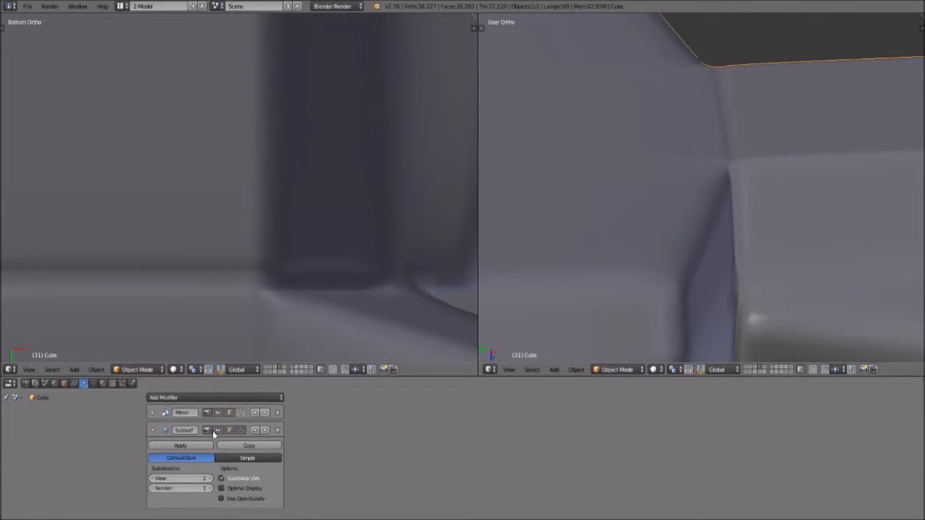
pyautogui.click(216, 431)
pyautogui.moveTo(751, 211); pyautogui.dragTo(716, 217, button='middle')
pyautogui.scroll(4, 764, 207)
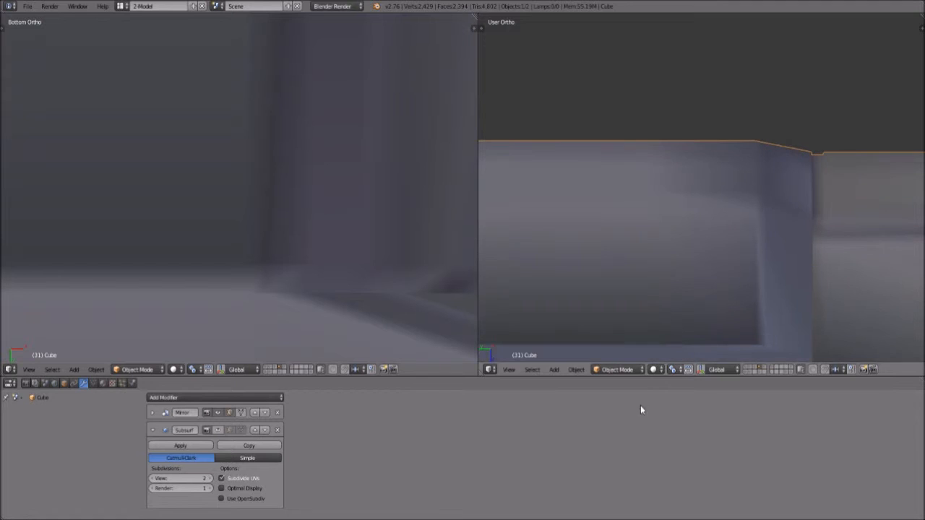
pyautogui.click(637, 370)
pyautogui.click(616, 346)
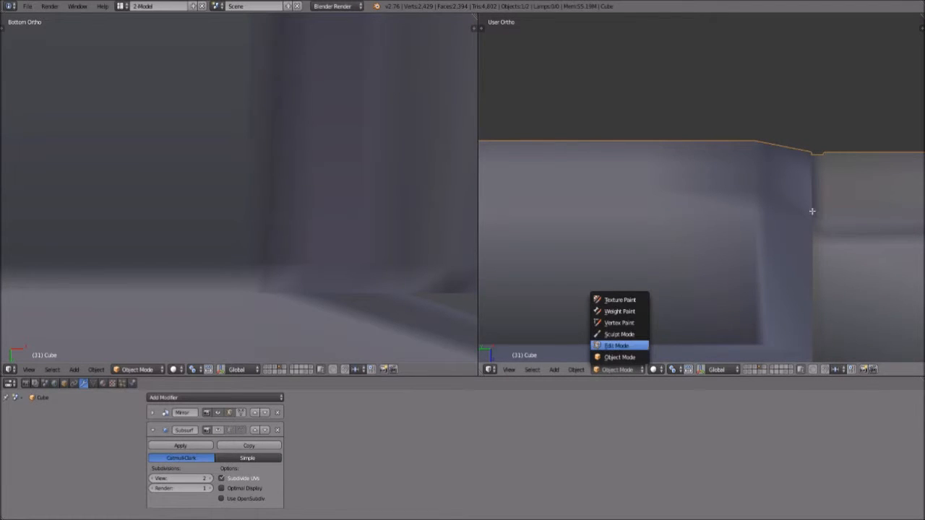
pyautogui.scroll(2, 781, 257)
pyautogui.press('s')
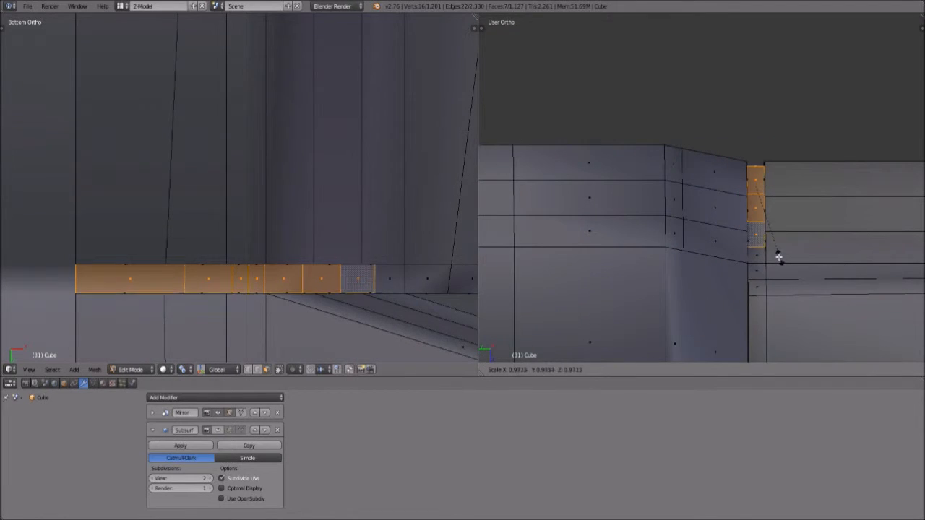
pyautogui.click(778, 258)
# - Move the seven-face floor strip along the global Z axis to sink it deeper into the hull
pyautogui.press('g')
pyautogui.press('z')
pyautogui.click(776, 265)
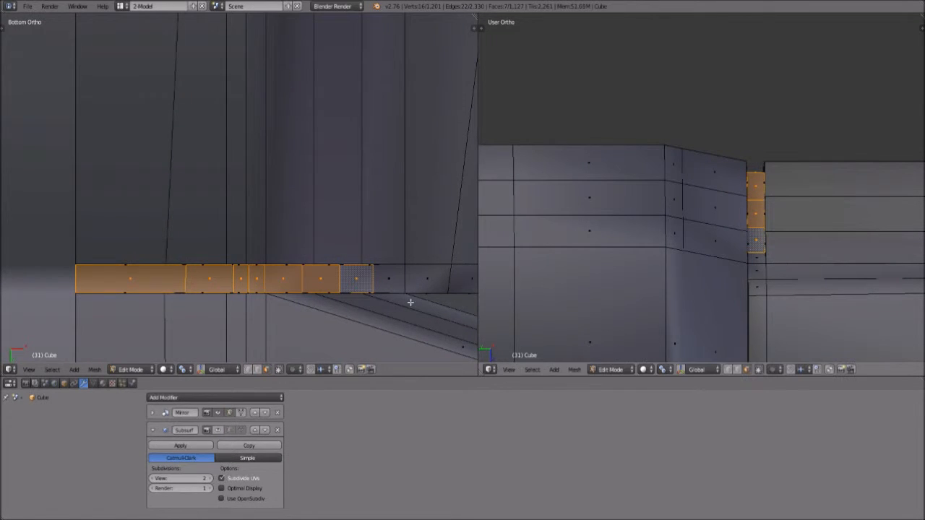
pyautogui.scroll(-3, 406, 302)
pyautogui.scroll(1, 403, 304)
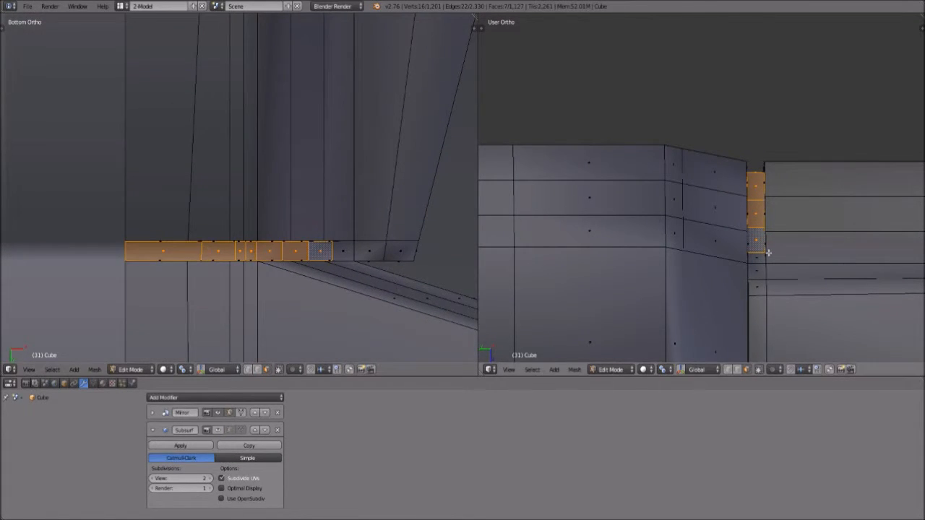
pyautogui.scroll(1, 794, 247)
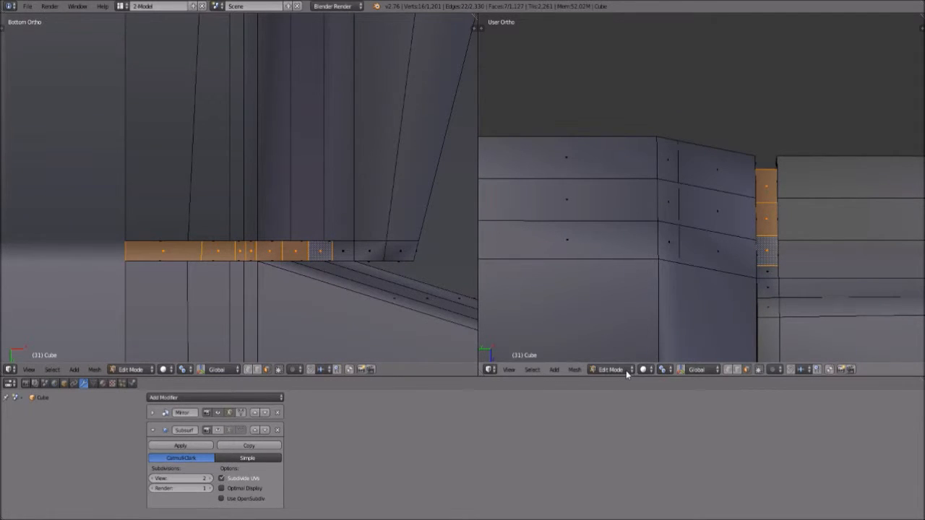
# - Return to Object Mode, turn the Subsurf viewport display on, and examine the deepened groove between block and spine
pyautogui.click(611, 369)
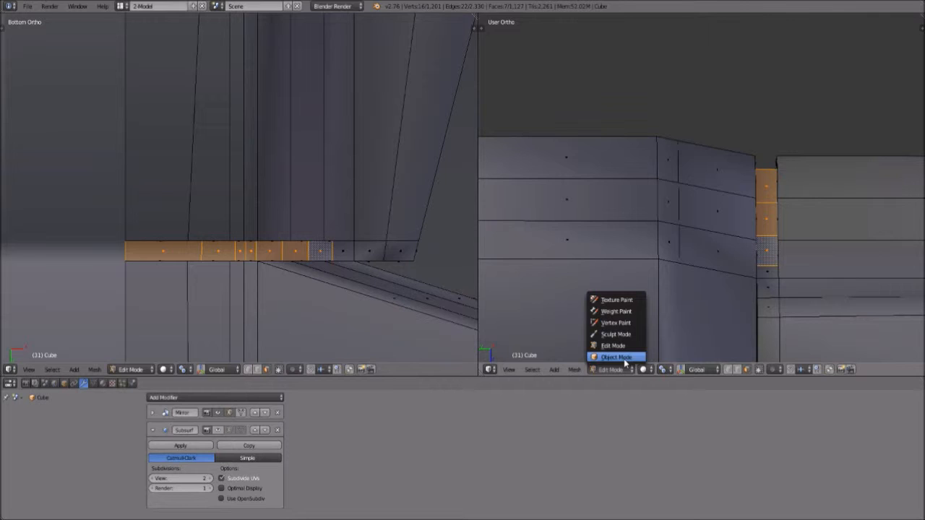
pyautogui.click(616, 357)
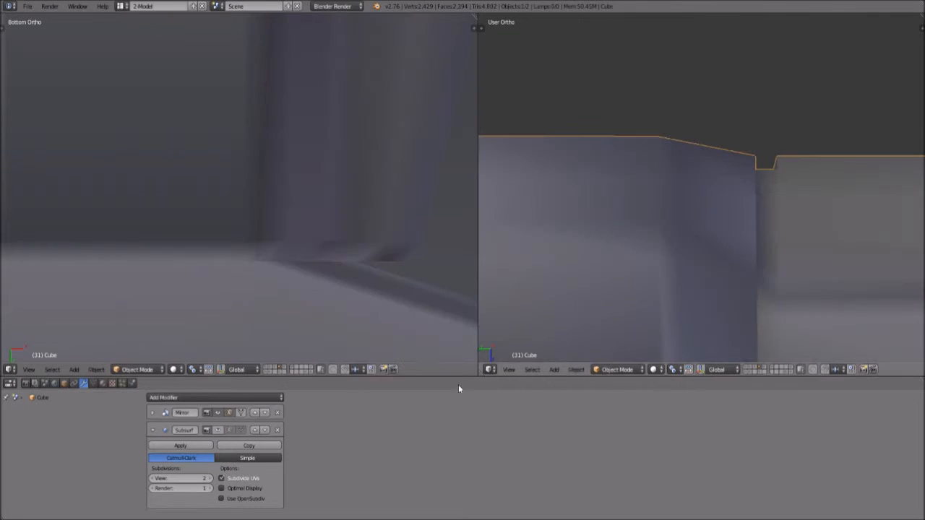
pyautogui.click(220, 429)
pyautogui.moveTo(729, 226); pyautogui.dragTo(722, 302, button='middle')
pyautogui.moveTo(774, 224); pyautogui.dragTo(765, 190, button='middle')
pyautogui.scroll(5, 707, 230)
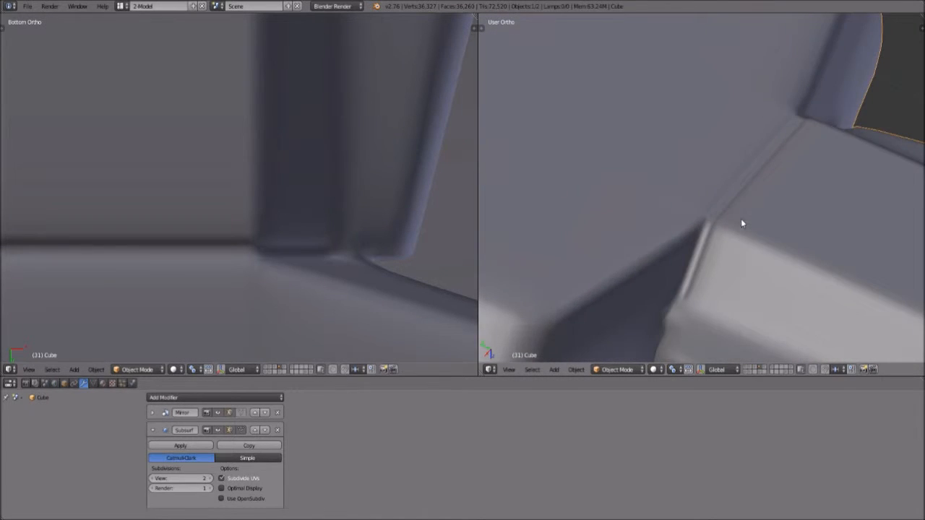
pyautogui.scroll(-2, 741, 220)
pyautogui.scroll(-1, 598, 317)
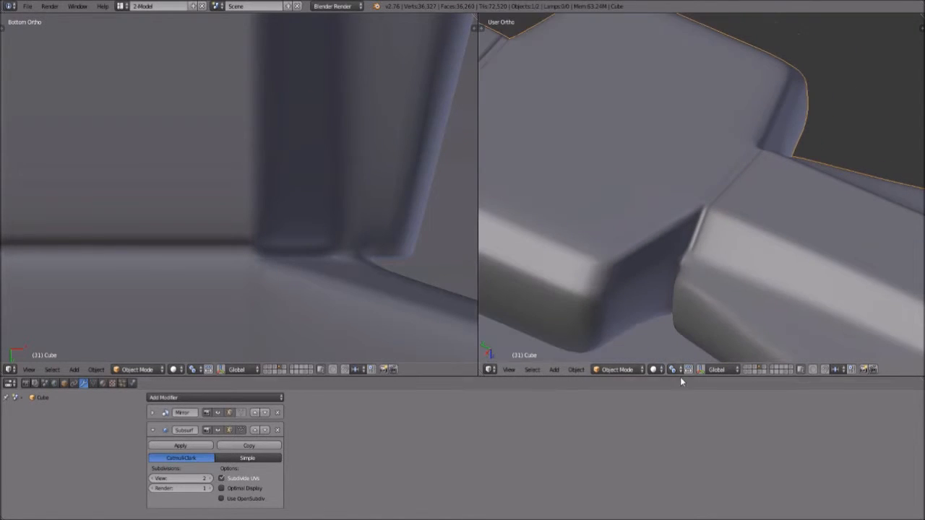
# - Enter Edit Mode with the Subsurf display on and inspect the selected groove strip around the corner
pyautogui.click(636, 369)
pyautogui.click(620, 344)
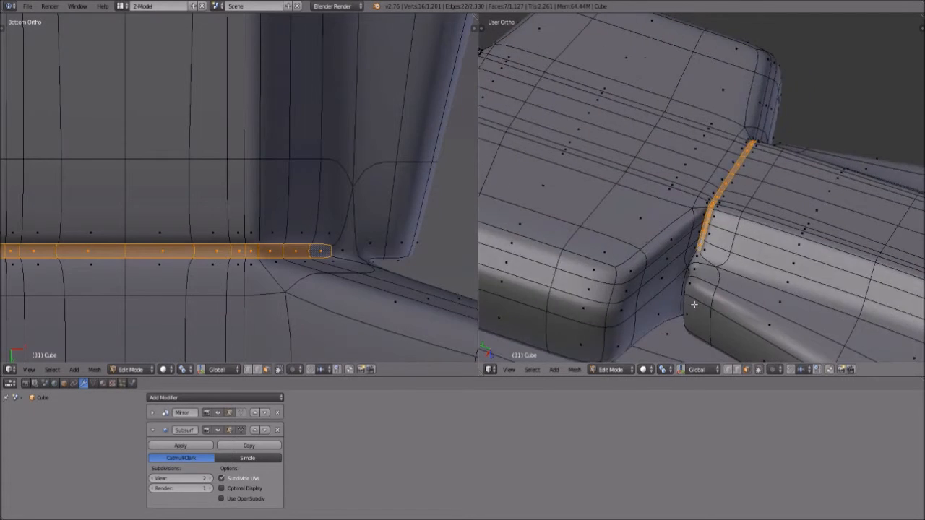
pyautogui.moveTo(694, 305); pyautogui.dragTo(702, 249, button='middle')
pyautogui.scroll(2, 702, 250)
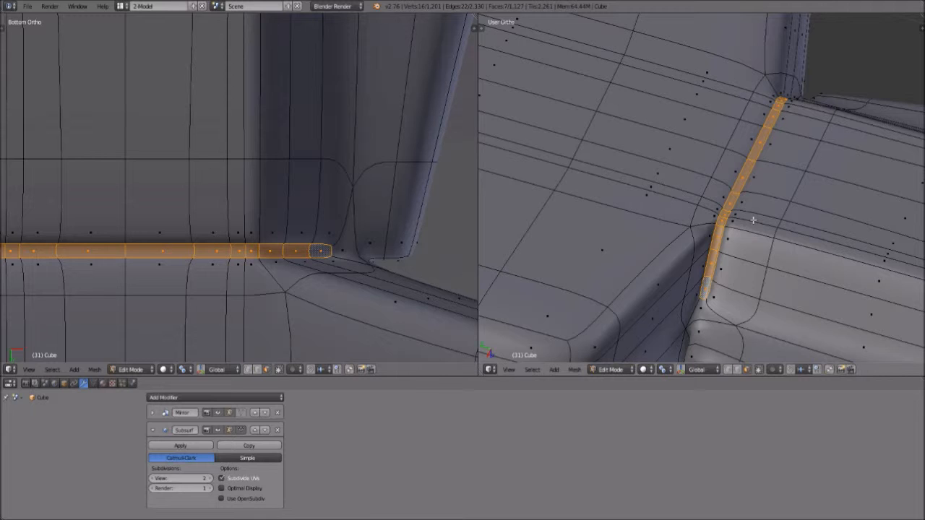
pyautogui.scroll(-3, 749, 222)
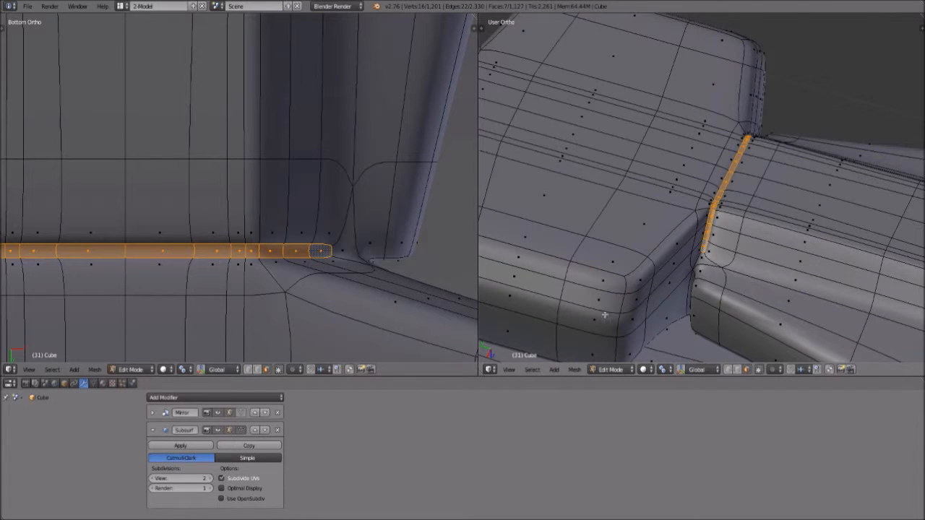
# - Compare the groove's raw and smoothed mesh by toggling the Subsurf viewport display and its edit cage option
pyautogui.click(215, 430)
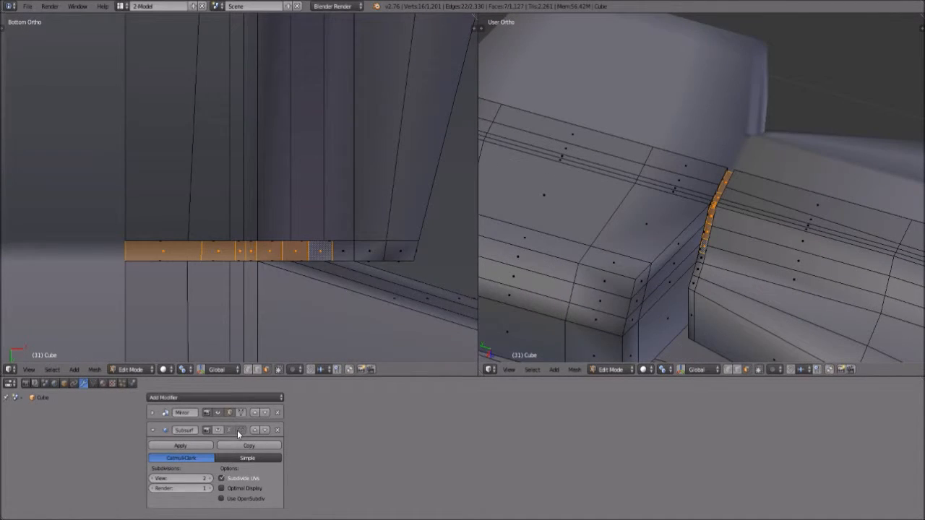
pyautogui.click(218, 430)
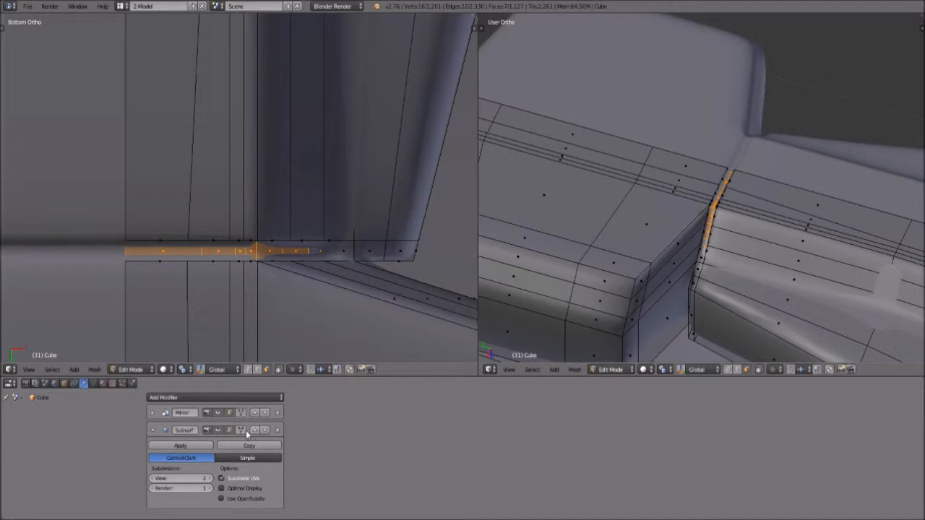
pyautogui.click(244, 431)
pyautogui.click(218, 431)
pyautogui.click(218, 432)
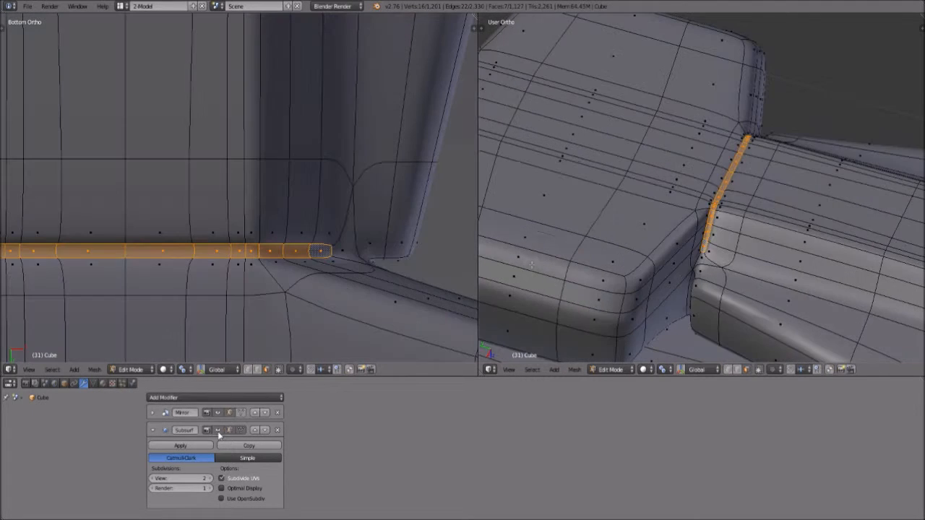
pyautogui.scroll(-5, 574, 193)
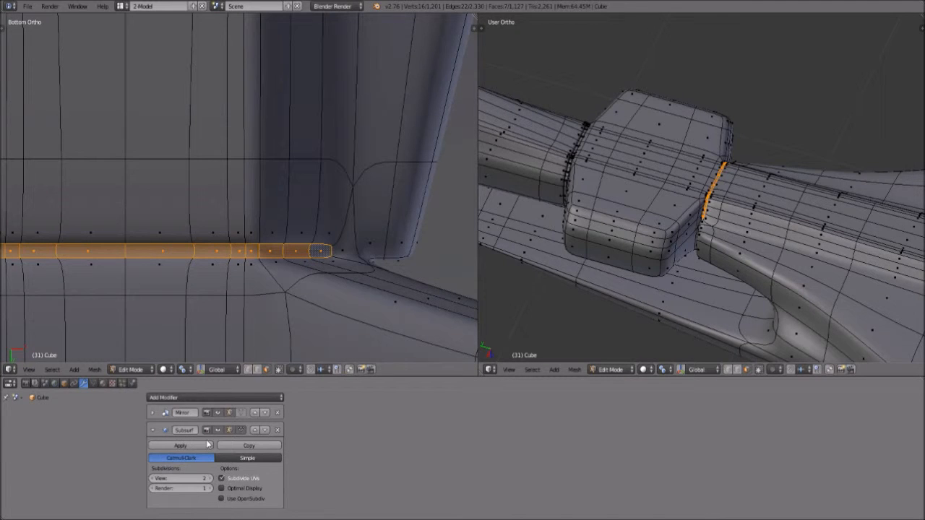
pyautogui.scroll(5, 729, 194)
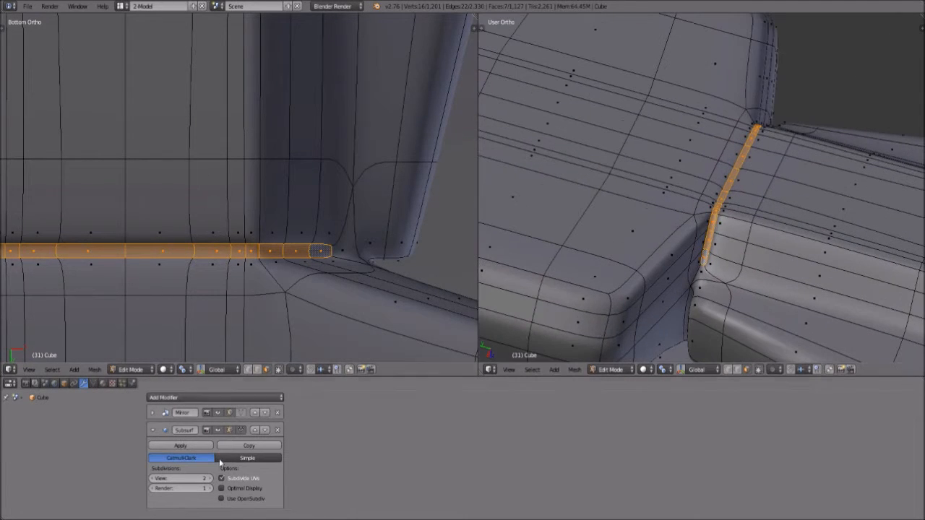
pyautogui.click(216, 431)
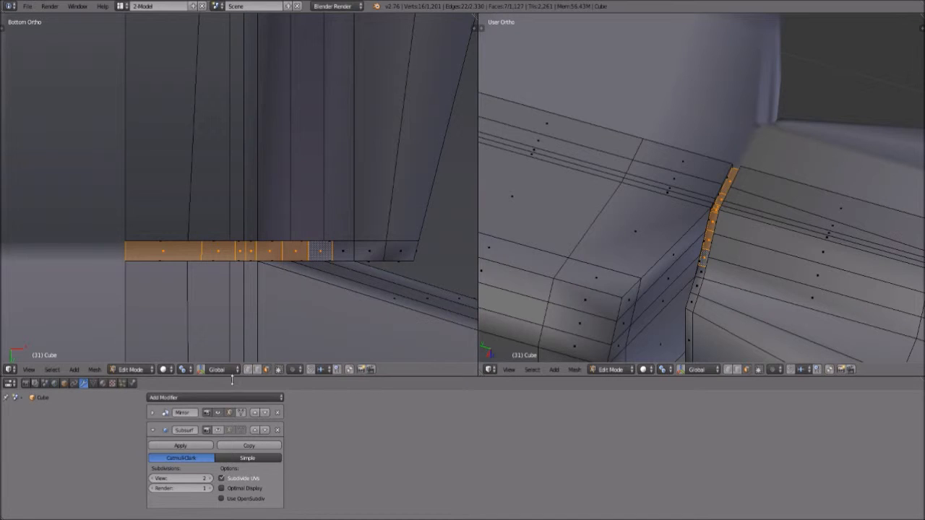
pyautogui.click(216, 430)
pyautogui.scroll(1, 714, 319)
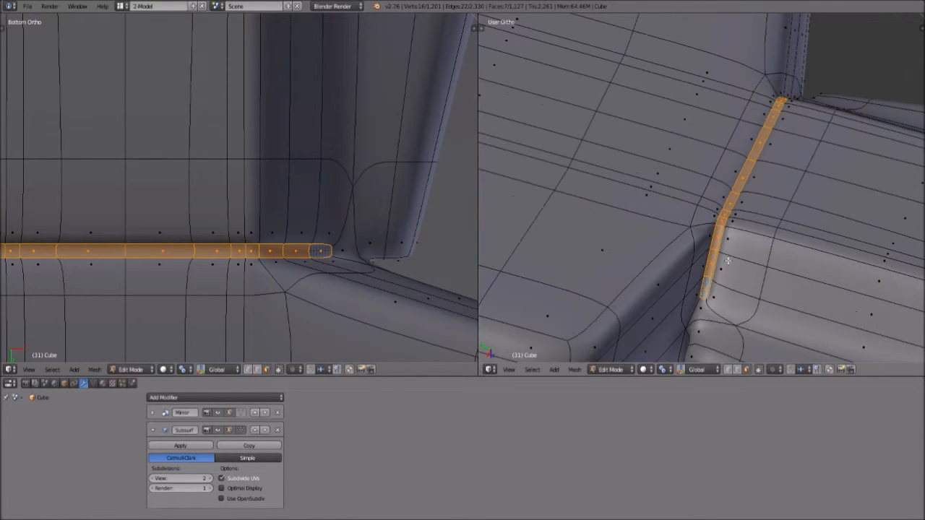
pyautogui.scroll(-2, 725, 261)
pyautogui.scroll(-2, 675, 262)
pyautogui.scroll(2, 675, 263)
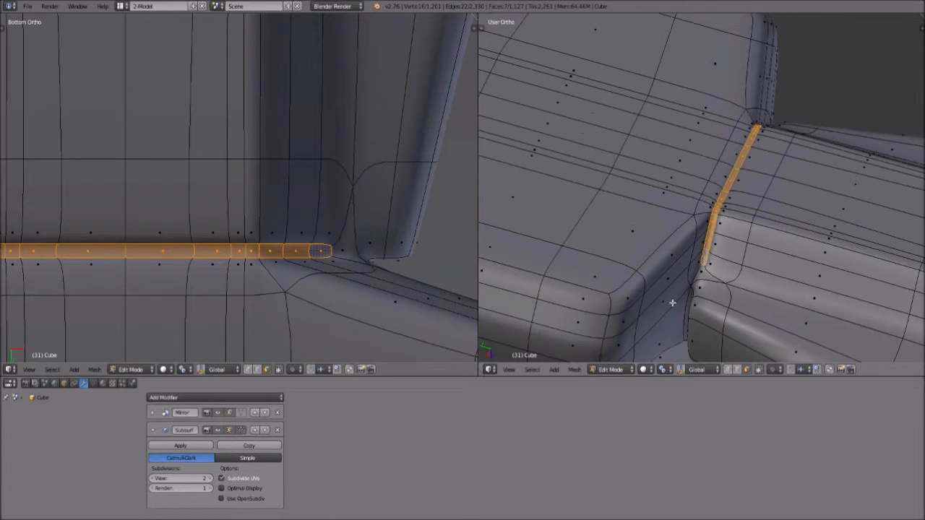
pyautogui.scroll(-1, 730, 233)
# - Try to add loop cuts at the groove, including one running lengthwise across the block and spine
pyautogui.hotkey('ctrl', 'r')
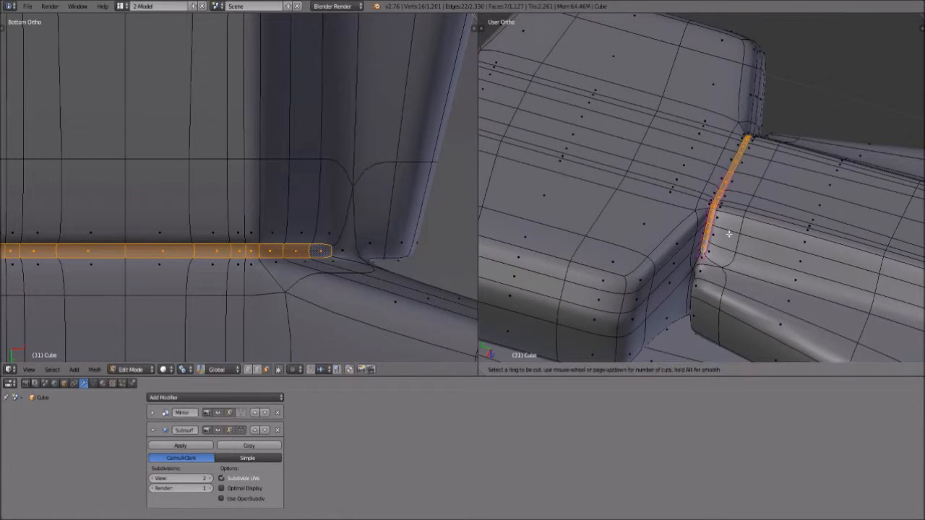
pyautogui.scroll(4, 725, 205)
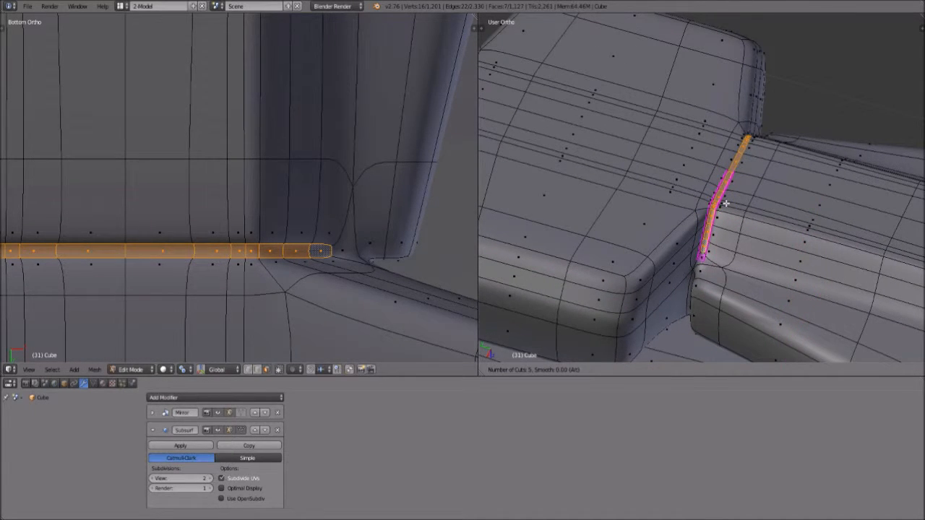
pyautogui.click(724, 204)
pyautogui.rightClick(726, 205)
pyautogui.scroll(2, 727, 205)
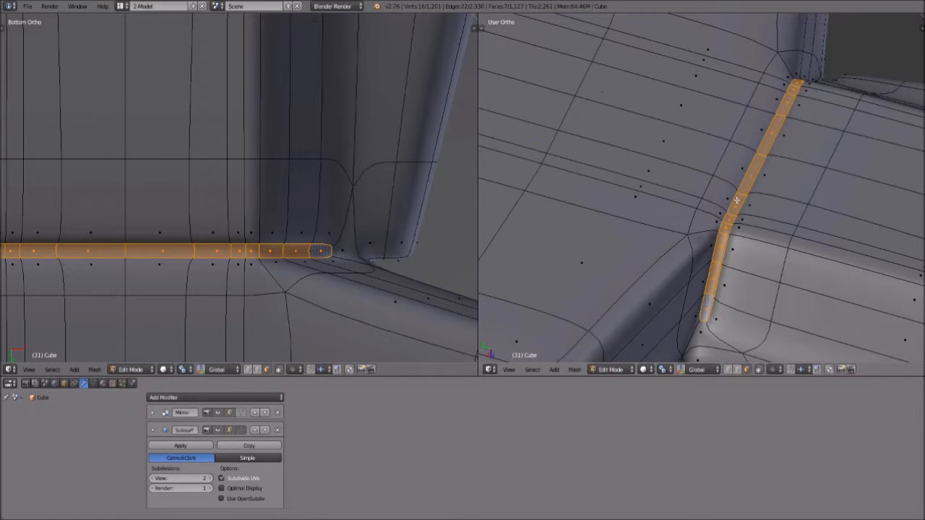
pyautogui.hotkey('ctrl', 'r')
pyautogui.click(741, 189)
pyautogui.rightClick(741, 189)
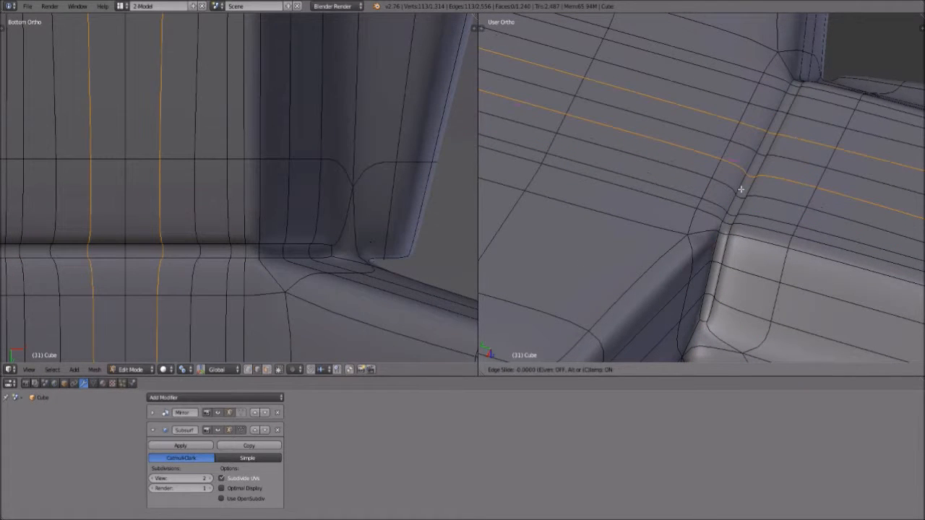
pyautogui.hotkey('ctrl', 'z')
# - Add two edge loops running along the groove and slide them toward its opposite edges to sharpen it
pyautogui.hotkey('ctrl', 'r')
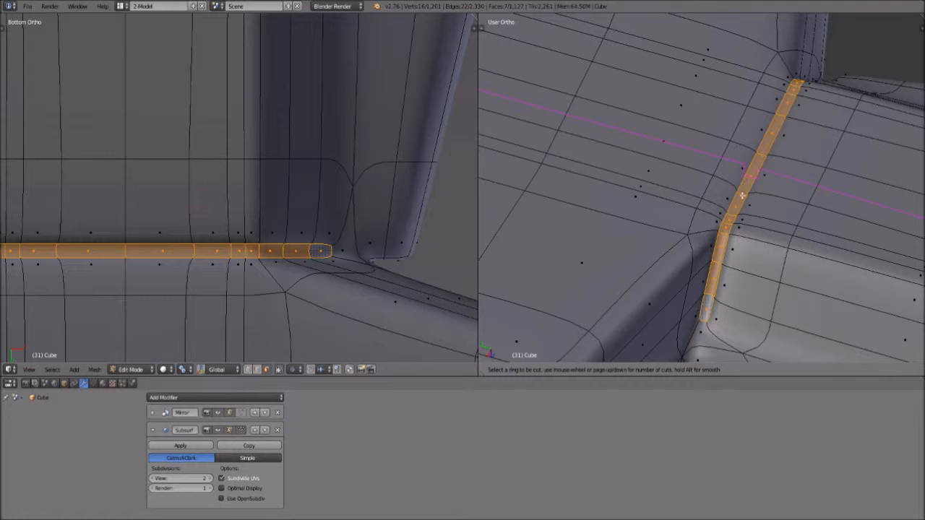
pyautogui.click(740, 195)
pyautogui.click(732, 196)
pyautogui.hotkey('ctrl', 'r')
pyautogui.click(731, 223)
pyautogui.click(759, 231)
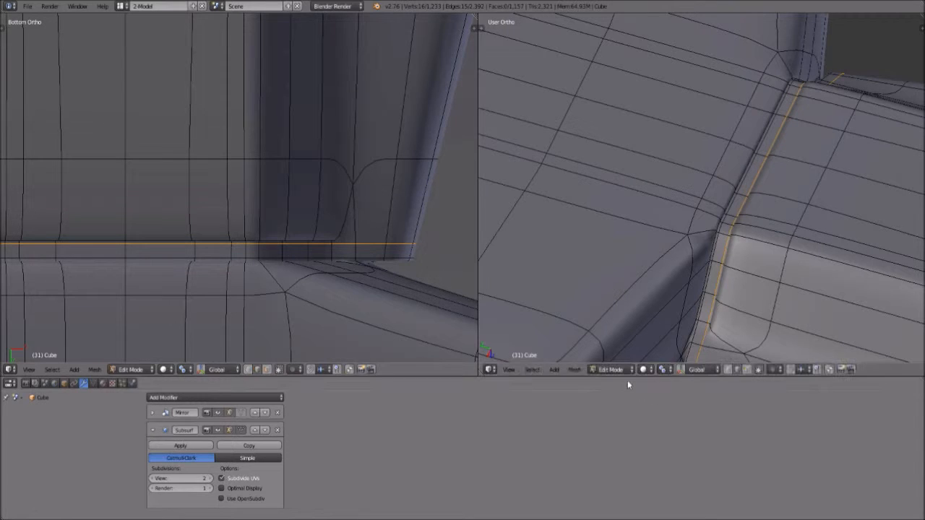
# - Return to Object Mode and examine the sharpened groove from around the hexagonal block
pyautogui.click(611, 370)
pyautogui.click(616, 357)
pyautogui.scroll(-8, 670, 258)
pyautogui.moveTo(669, 258); pyautogui.dragTo(723, 273, button='middle')
pyautogui.scroll(4, 654, 266)
pyautogui.scroll(-3, 655, 266)
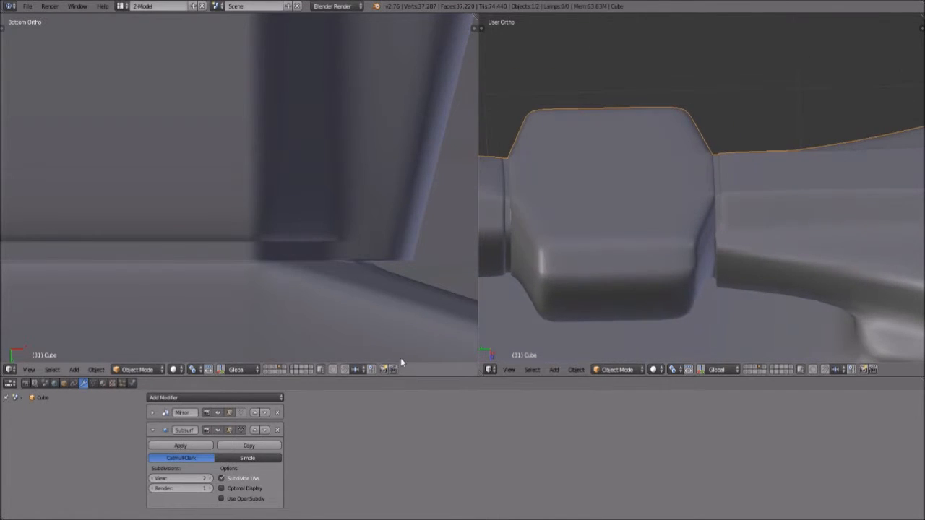
# - Show the additional layer with the saucer hull and its windows, and view the grooved block against it
pyautogui.keyDown('shift'); pyautogui.click(275, 369); pyautogui.keyUp('shift')
pyautogui.moveTo(591, 242); pyautogui.dragTo(761, 219, button='middle')
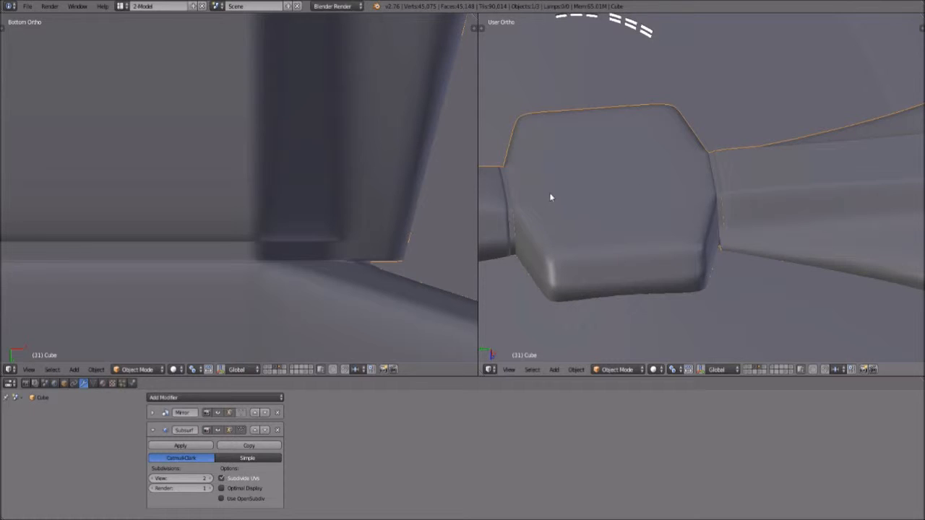
pyautogui.scroll(-5, 618, 192)
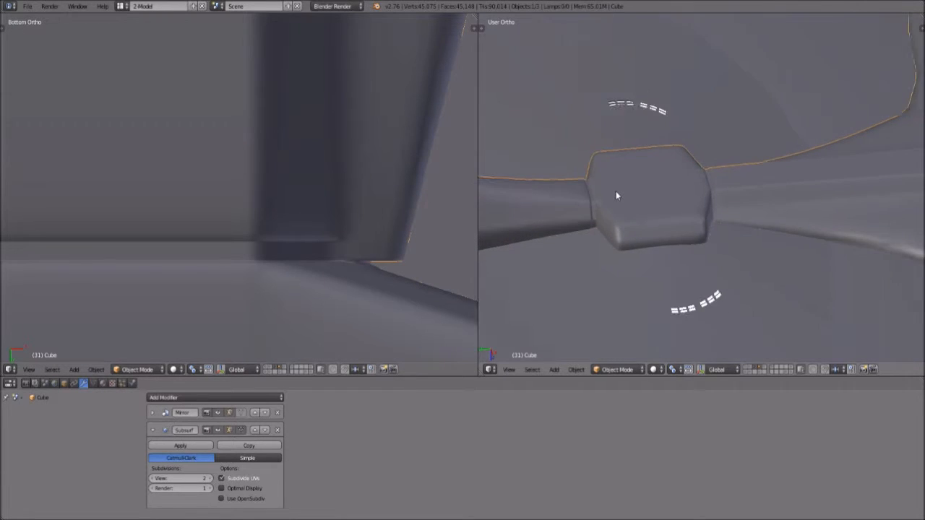
pyautogui.scroll(-1, 628, 338)
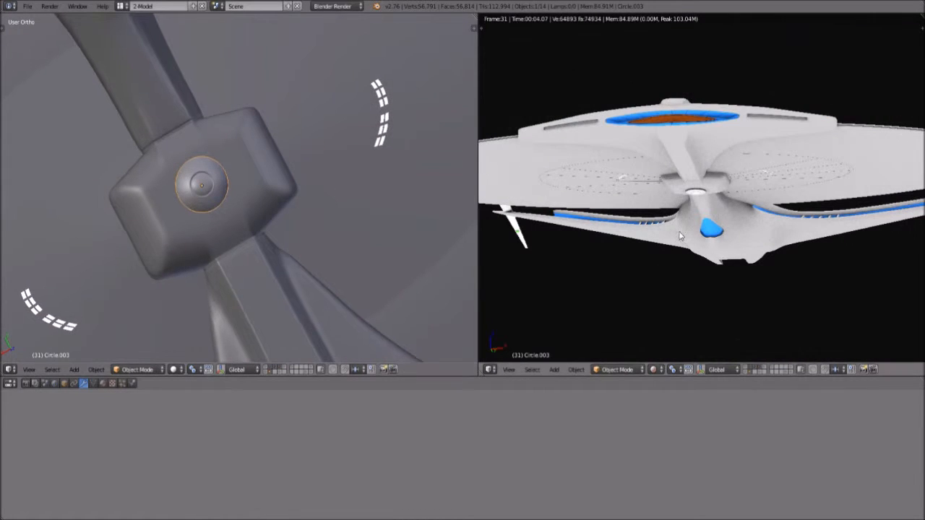
# - Examine the hub block and its circular disc on the saucer's underside from overhead, angled and low side views
pyautogui.moveTo(176, 155); pyautogui.dragTo(130, 195, button='middle')
pyautogui.moveTo(139, 259); pyautogui.dragTo(244, 188, button='middle')
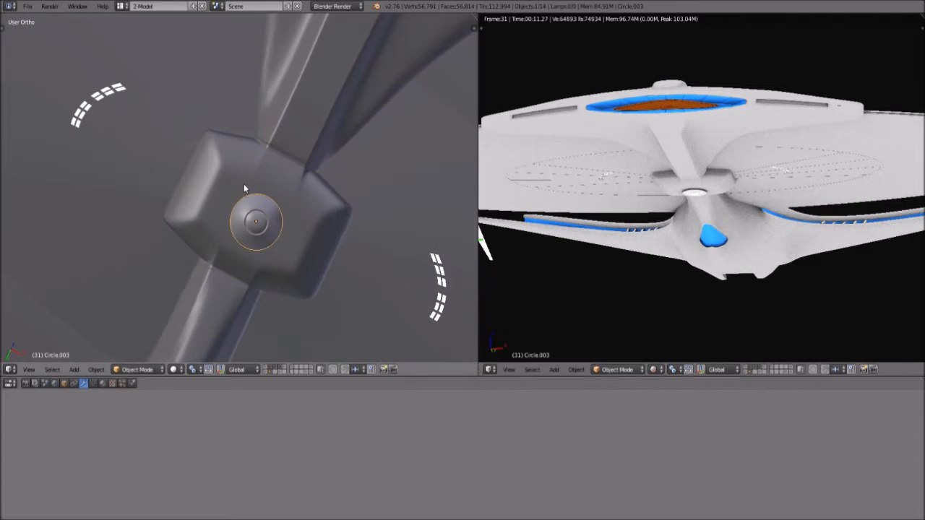
pyautogui.scroll(3, 243, 184)
pyautogui.scroll(-3, 244, 183)
pyautogui.scroll(3, 225, 300)
pyautogui.moveTo(224, 307); pyautogui.dragTo(216, 224, button='middle')
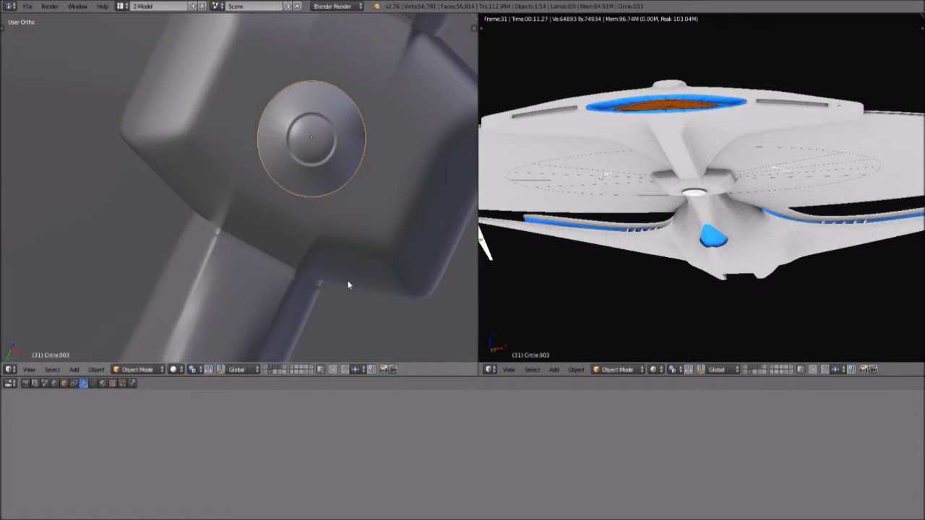
pyautogui.moveTo(294, 258); pyautogui.dragTo(253, 296, button='middle')
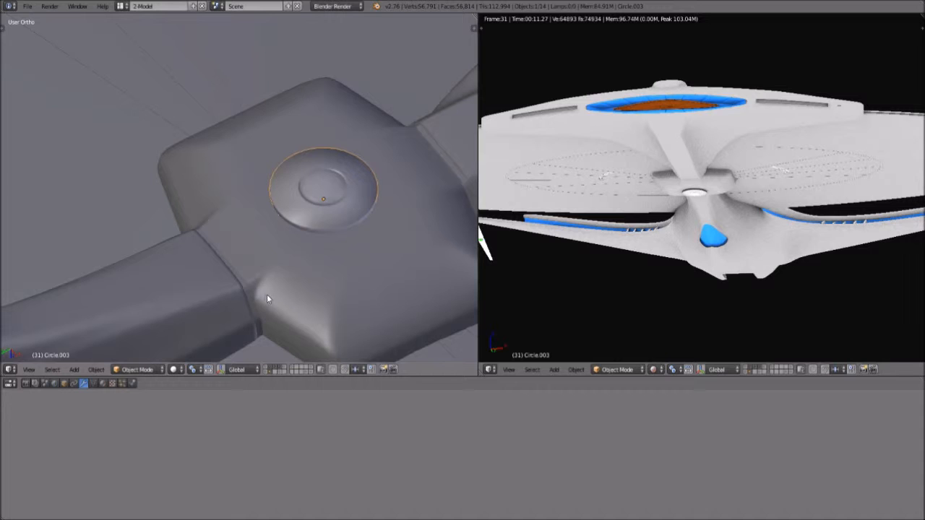
pyautogui.moveTo(352, 263); pyautogui.dragTo(254, 261, button='middle')
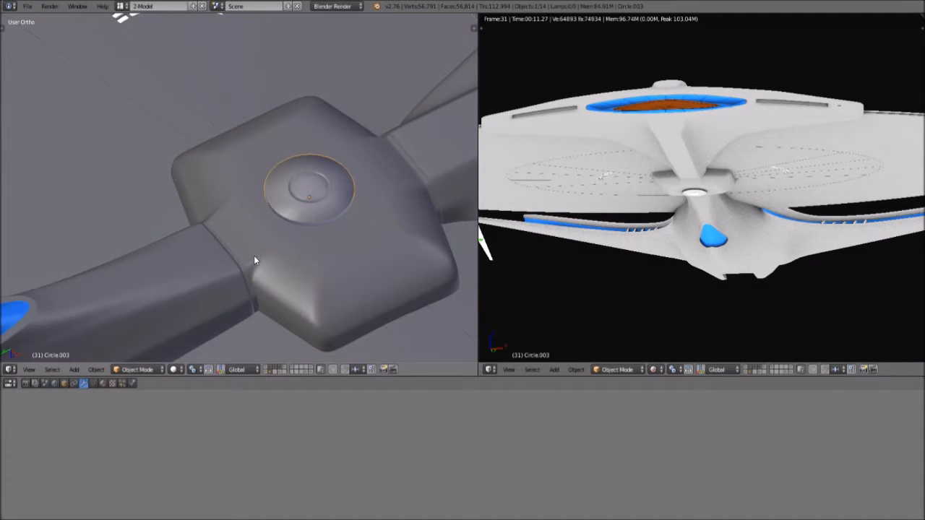
pyautogui.keyDown('shift'); pyautogui.moveTo(399, 208); pyautogui.dragTo(225, 222, button='middle'); pyautogui.keyUp('shift')
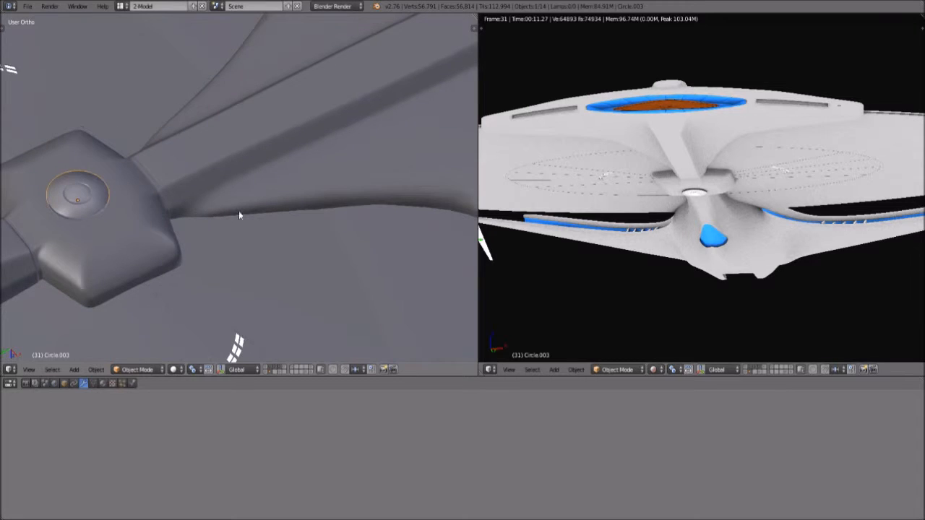
pyautogui.moveTo(203, 199); pyautogui.dragTo(273, 242, button='middle')
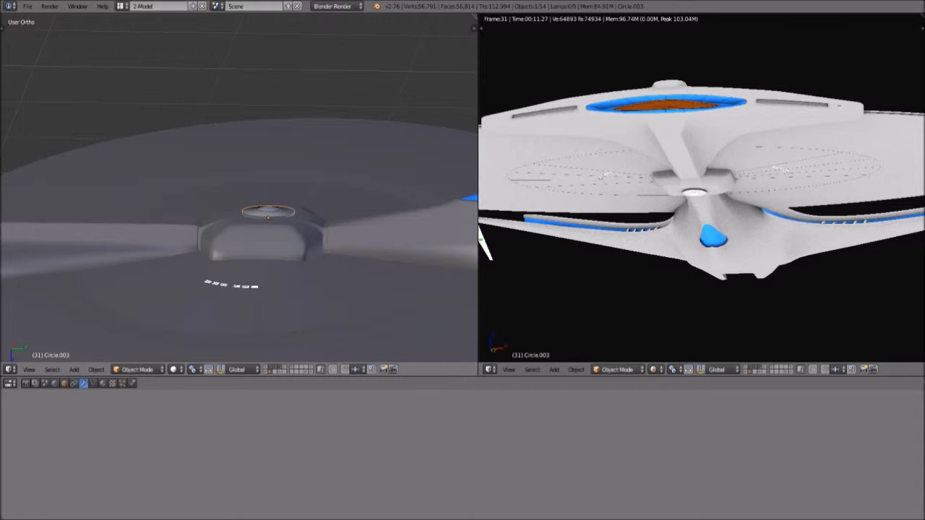
pyautogui.scroll(2, 326, 246)
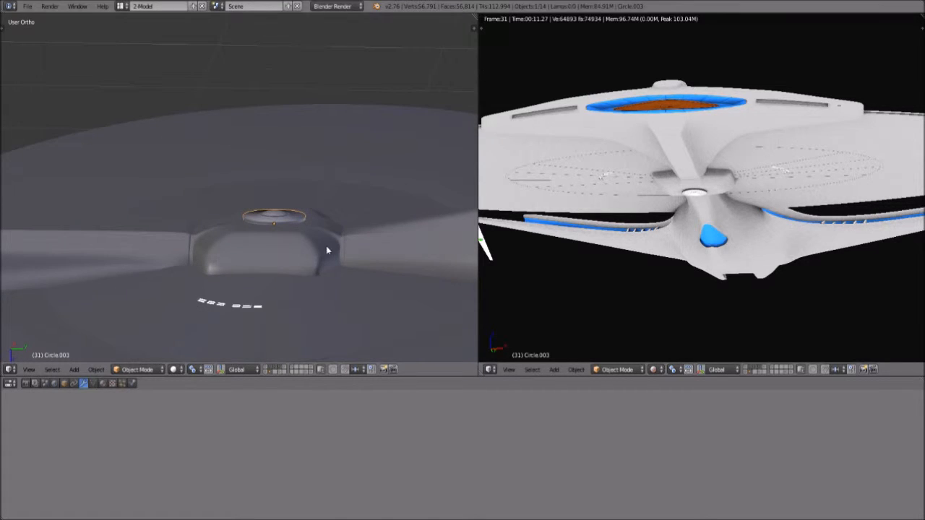
pyautogui.scroll(4, 293, 232)
pyautogui.moveTo(342, 245); pyautogui.dragTo(370, 220, button='middle')
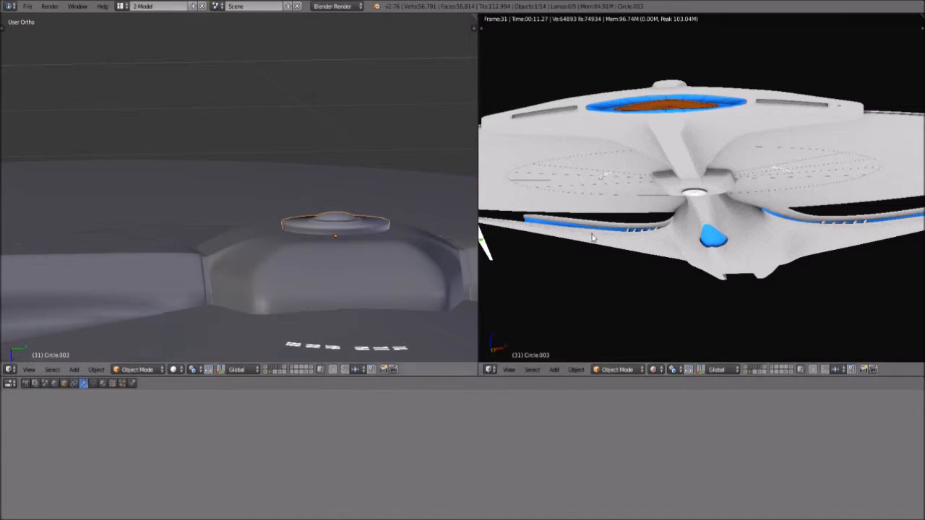
# - Inspect the ship's underside around the hub, neck, front opening and saucer from several angles, including the rendered view
pyautogui.moveTo(734, 177); pyautogui.dragTo(729, 136, button='middle')
pyautogui.moveTo(253, 227); pyautogui.dragTo(170, 228, button='middle')
pyautogui.scroll(-6, 169, 224)
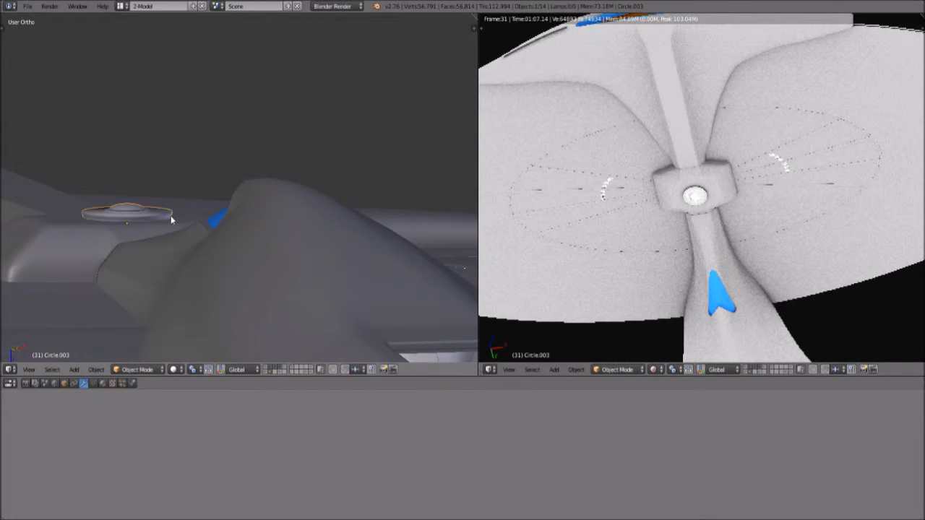
pyautogui.moveTo(172, 209); pyautogui.dragTo(278, 270, button='middle')
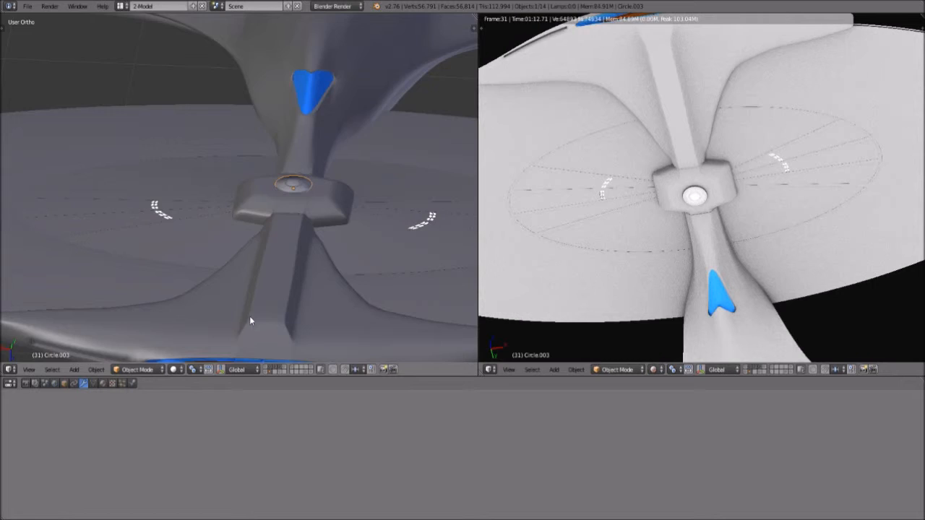
pyautogui.moveTo(250, 321); pyautogui.dragTo(253, 310, button='middle')
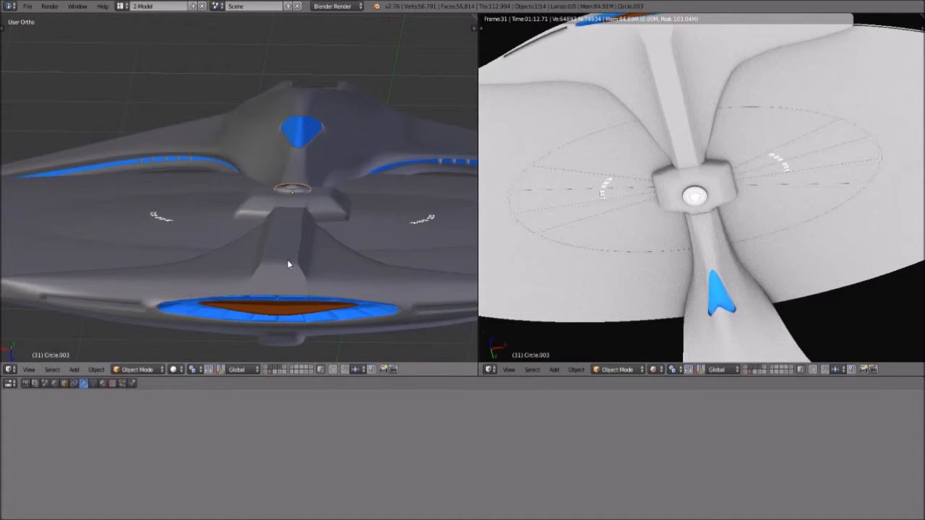
pyautogui.moveTo(305, 270); pyautogui.dragTo(205, 259, button='middle')
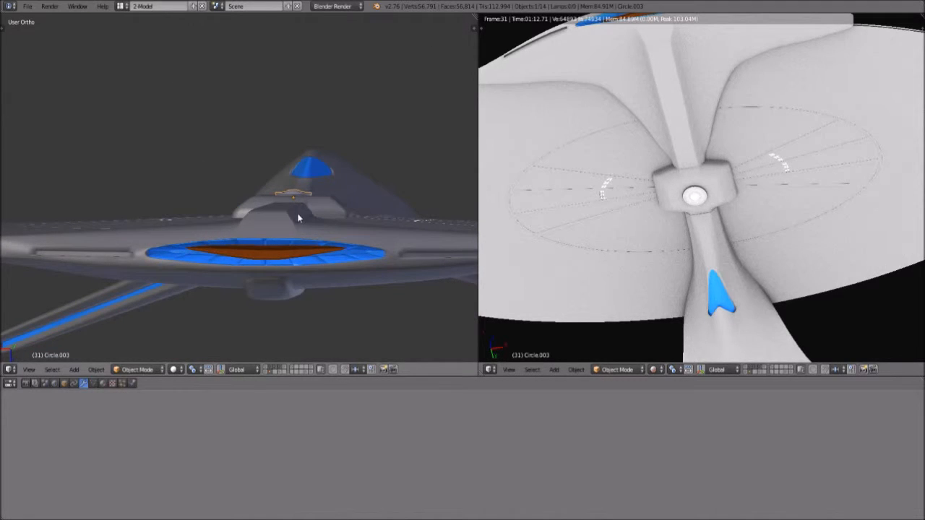
pyautogui.moveTo(298, 217); pyautogui.dragTo(267, 246, button='middle')
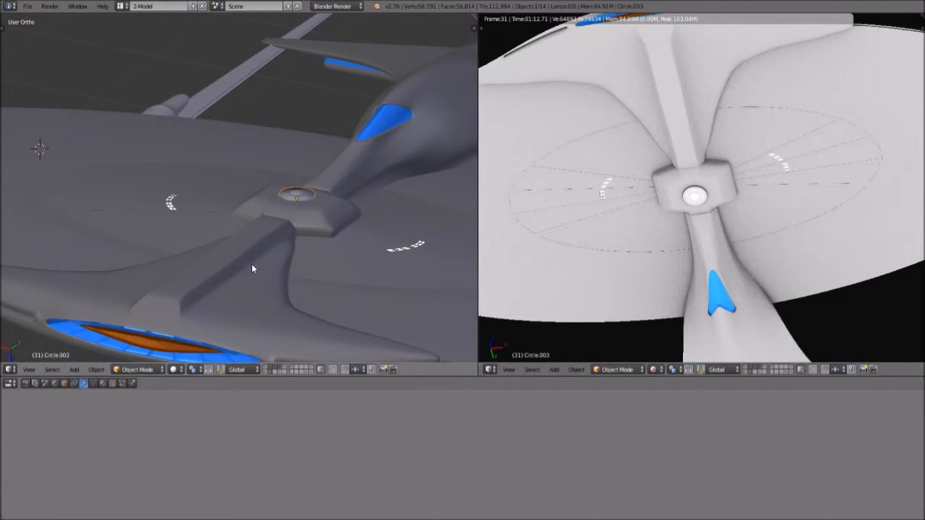
pyautogui.moveTo(289, 196); pyautogui.dragTo(220, 207, button='middle')
pyautogui.moveTo(220, 247); pyautogui.dragTo(303, 189, button='middle')
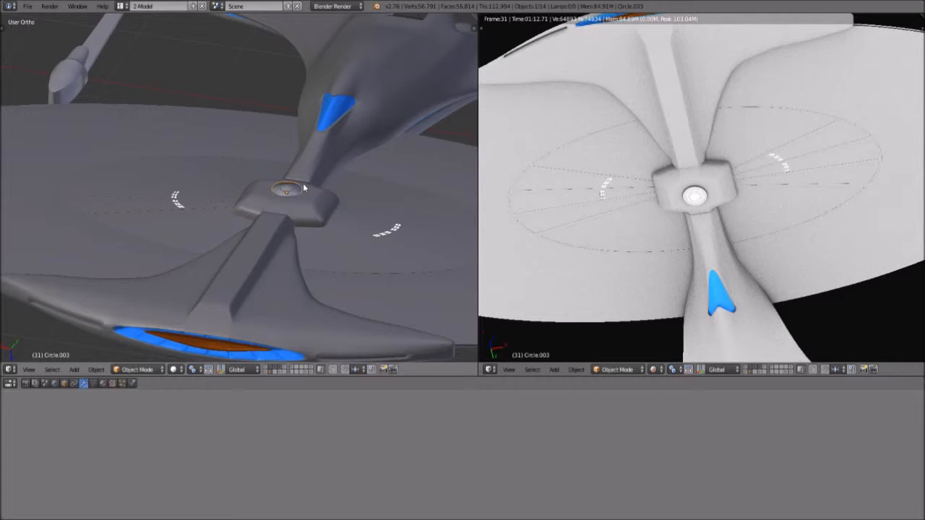
pyautogui.moveTo(241, 213); pyautogui.dragTo(149, 217, button='middle')
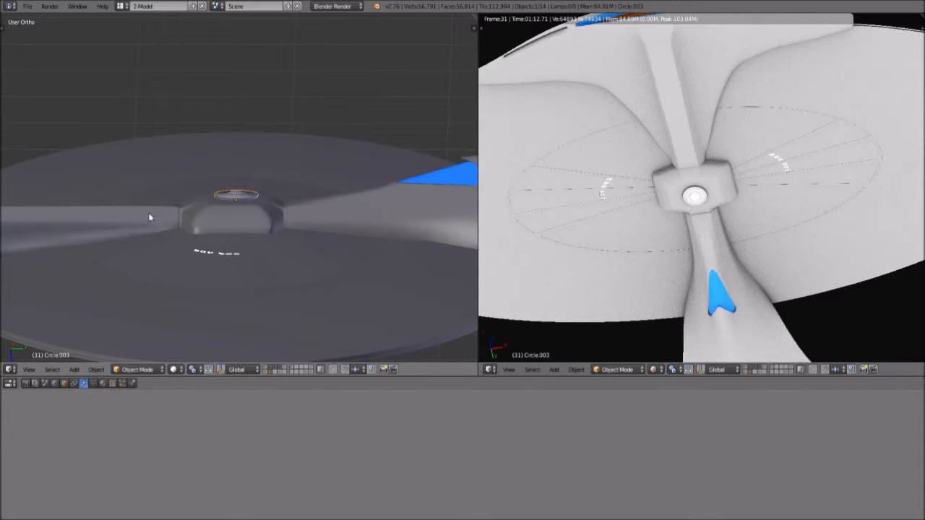
pyautogui.moveTo(304, 212); pyautogui.dragTo(308, 212, button='middle')
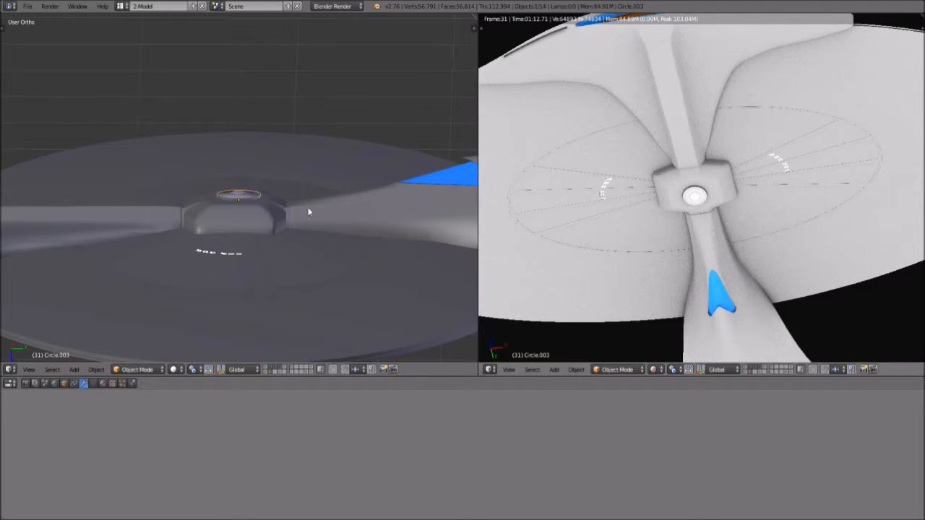
pyautogui.moveTo(268, 144); pyautogui.dragTo(226, 158, button='middle')
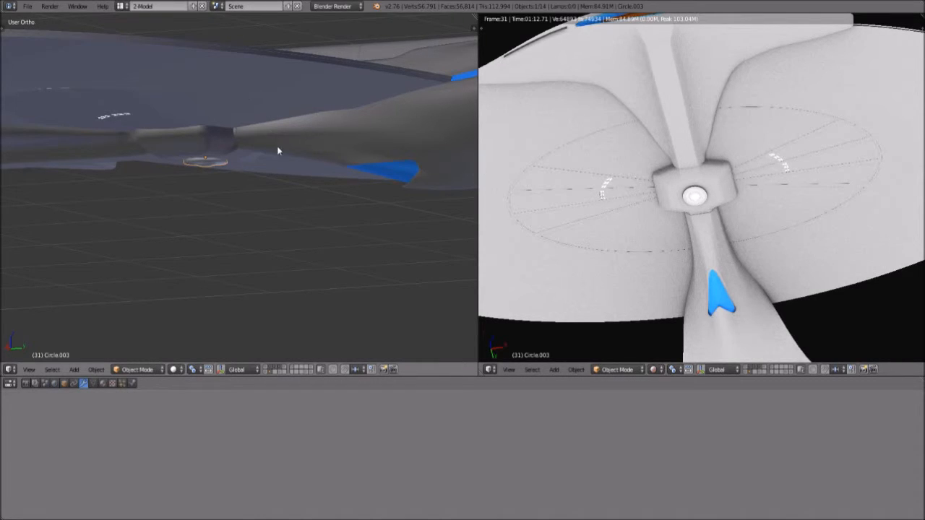
pyautogui.moveTo(278, 150)
pyautogui.mouseDown(button='middle')
pyautogui.moveTo(306, 163)
pyautogui.moveTo(293, 146)
pyautogui.mouseUp(button='middle')
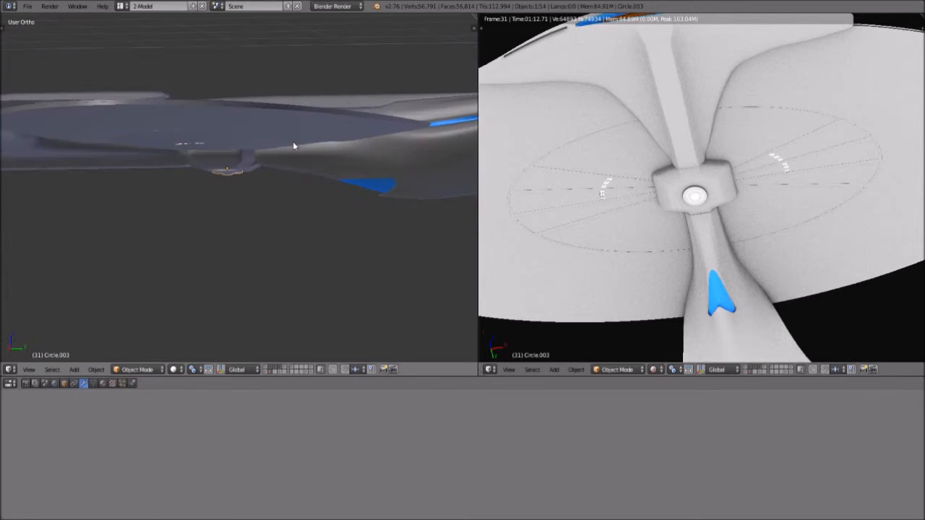
# - Set the rendered viewport's shading to Solid
pyautogui.scroll(-4, 294, 143)
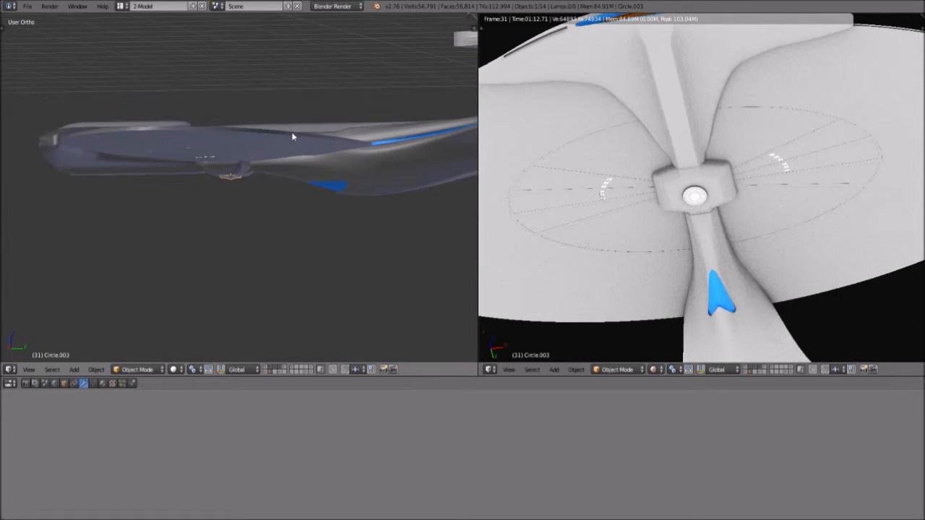
pyautogui.click(654, 369)
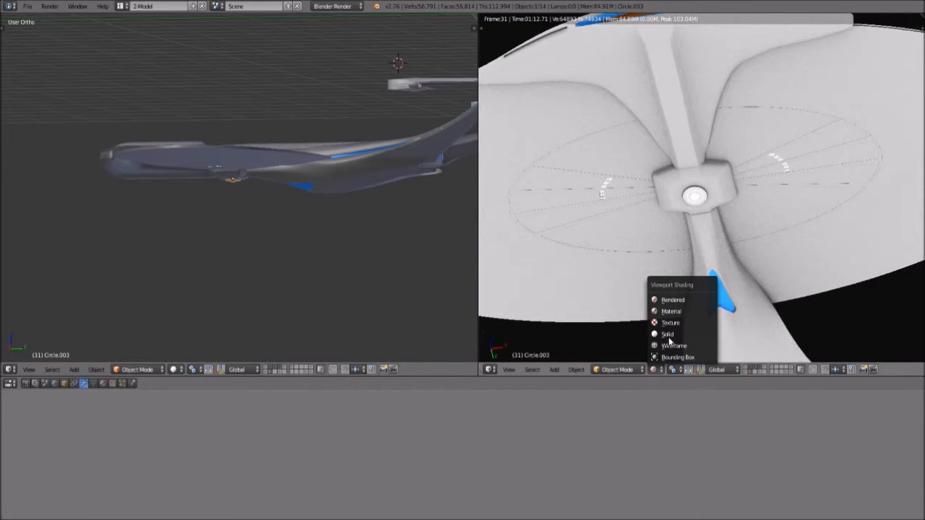
pyautogui.click(668, 335)
# - Examine the swept wings, their blue strips and slanted fins, and the hull from the side, front and rear
pyautogui.moveTo(304, 161)
pyautogui.mouseDown(button='middle')
pyautogui.moveTo(248, 135)
pyautogui.moveTo(206, 177)
pyautogui.moveTo(282, 181)
pyautogui.mouseUp(button='middle')
pyautogui.scroll(6, 302, 181)
pyautogui.keyDown('shift'); pyautogui.moveTo(253, 153); pyautogui.dragTo(154, 162, button='middle'); pyautogui.keyUp('shift')
pyautogui.moveTo(290, 135); pyautogui.dragTo(246, 169, button='middle')
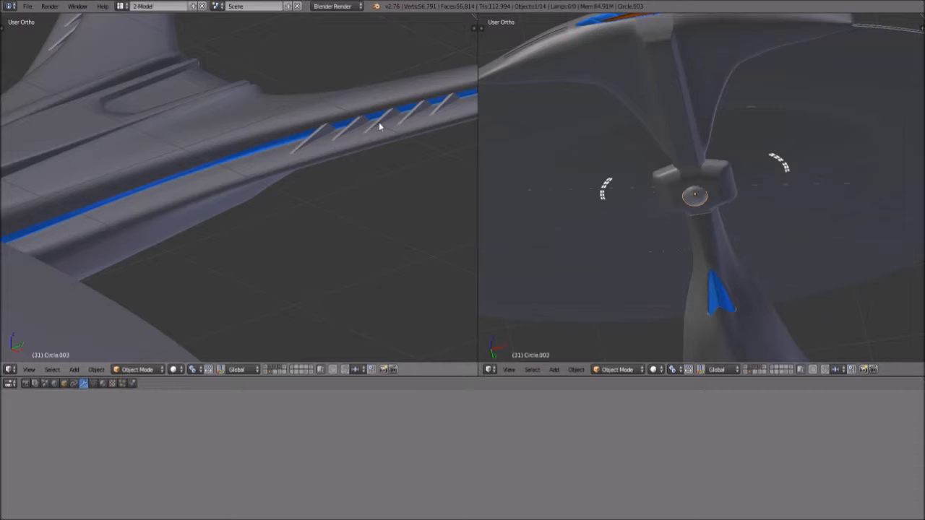
pyautogui.scroll(-4, 402, 125)
pyautogui.moveTo(407, 134); pyautogui.dragTo(268, 196, button='middle')
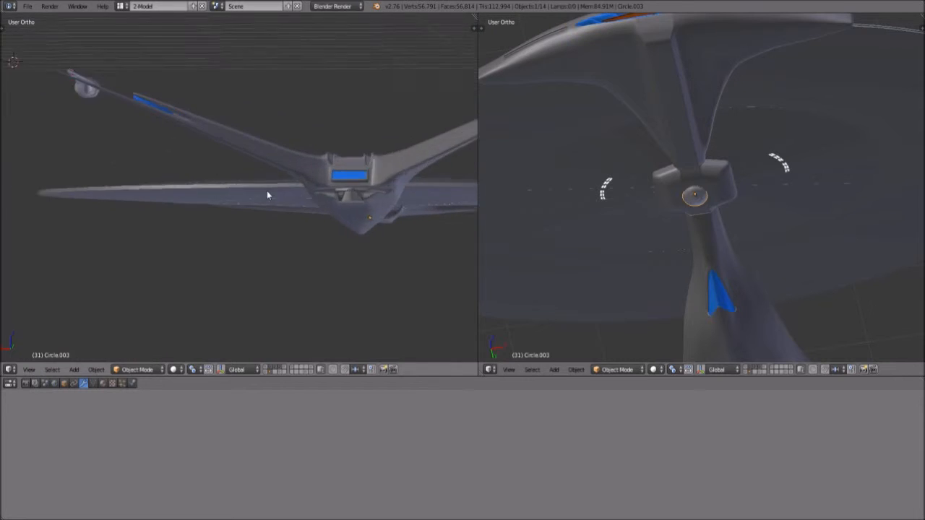
pyautogui.scroll(4, 246, 159)
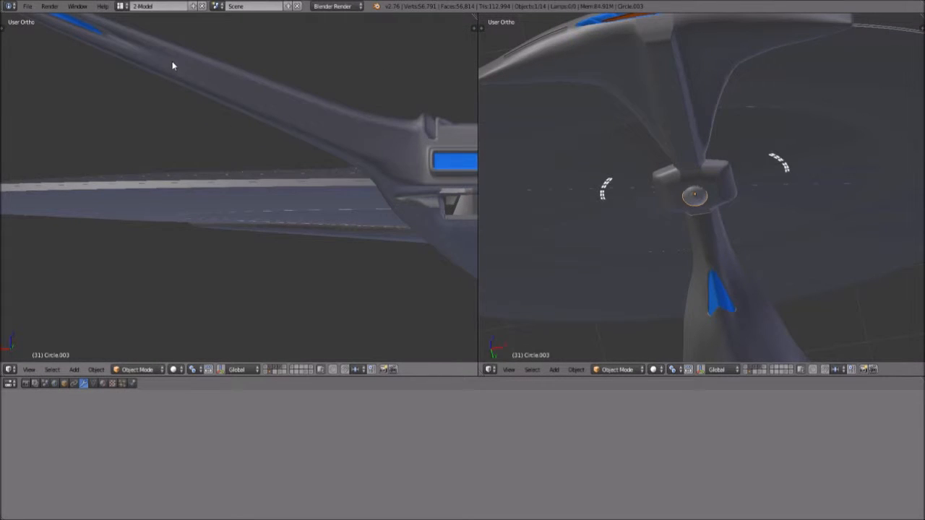
pyautogui.moveTo(155, 60); pyautogui.dragTo(292, 90, button='middle')
pyautogui.moveTo(80, 123)
pyautogui.mouseDown(button='middle')
pyautogui.moveTo(35, 119)
pyautogui.moveTo(1, 138)
pyautogui.moveTo(93, 123)
pyautogui.mouseUp(button='middle')
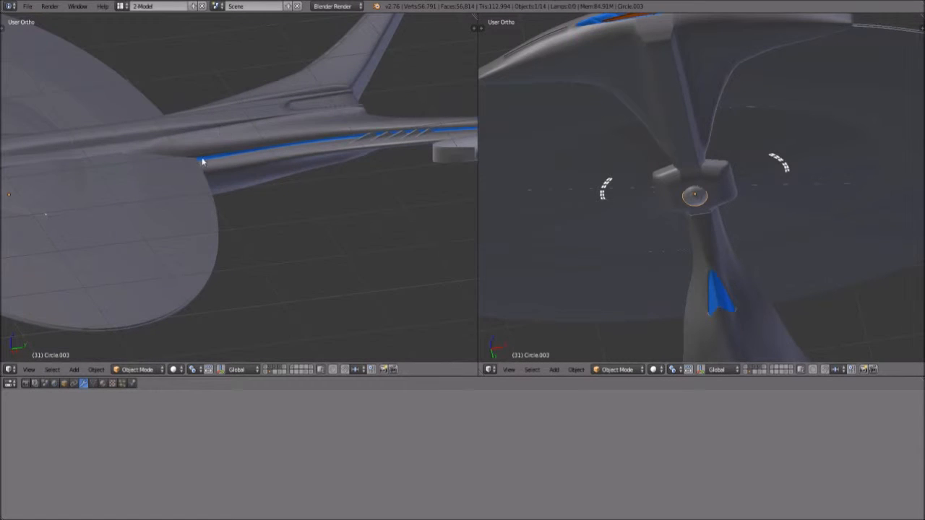
pyautogui.keyDown('shift'); pyautogui.moveTo(245, 166); pyautogui.dragTo(142, 154, button='middle'); pyautogui.keyUp('shift')
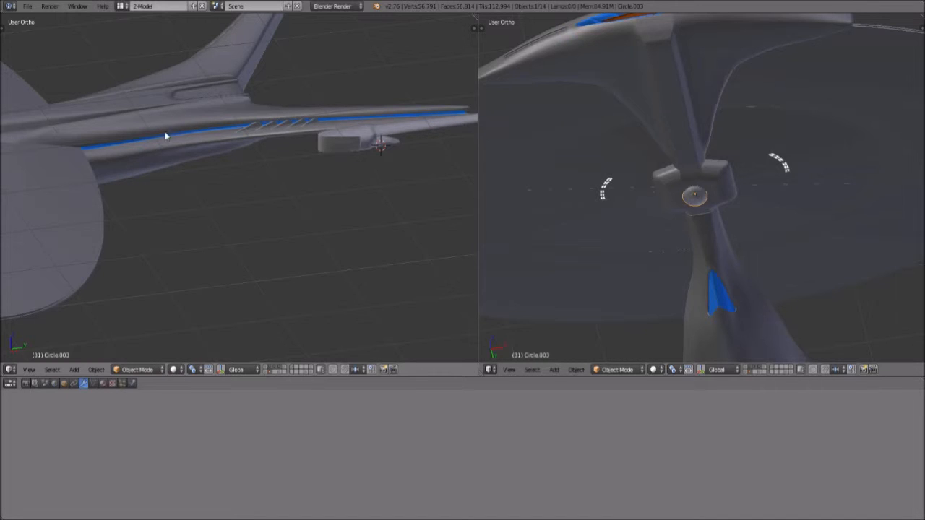
pyautogui.scroll(-1, 268, 148)
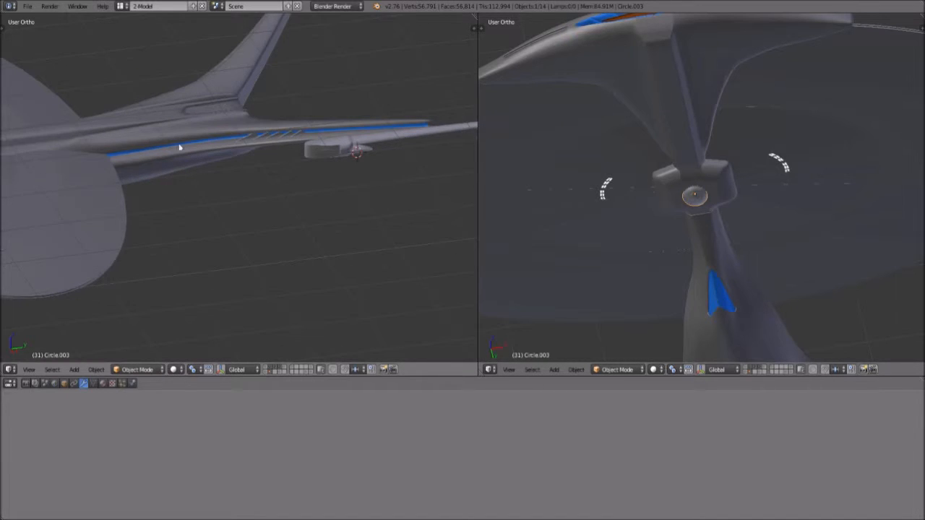
pyautogui.moveTo(161, 176); pyautogui.dragTo(299, 165, button='middle')
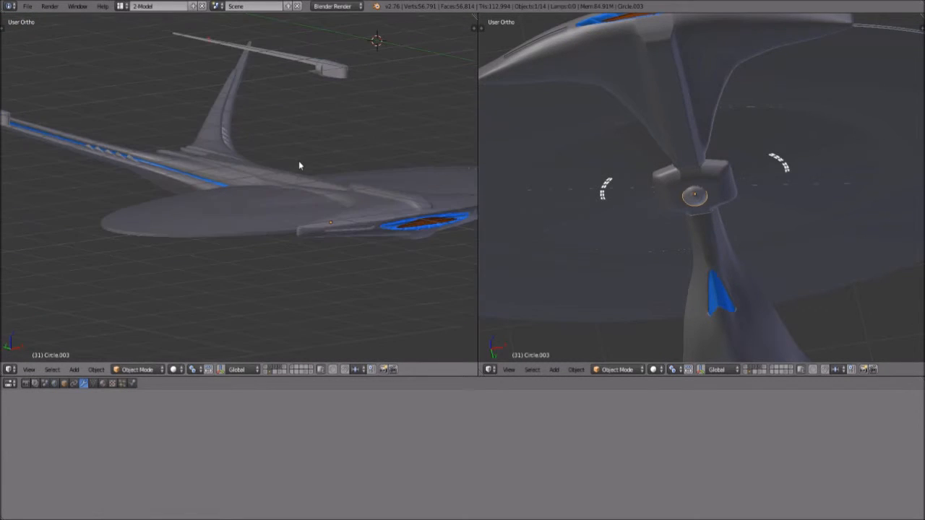
pyautogui.moveTo(186, 182); pyautogui.dragTo(148, 200, button='middle')
pyautogui.moveTo(351, 182); pyautogui.dragTo(207, 113, button='middle')
pyautogui.moveTo(261, 194); pyautogui.dragTo(159, 110, button='middle')
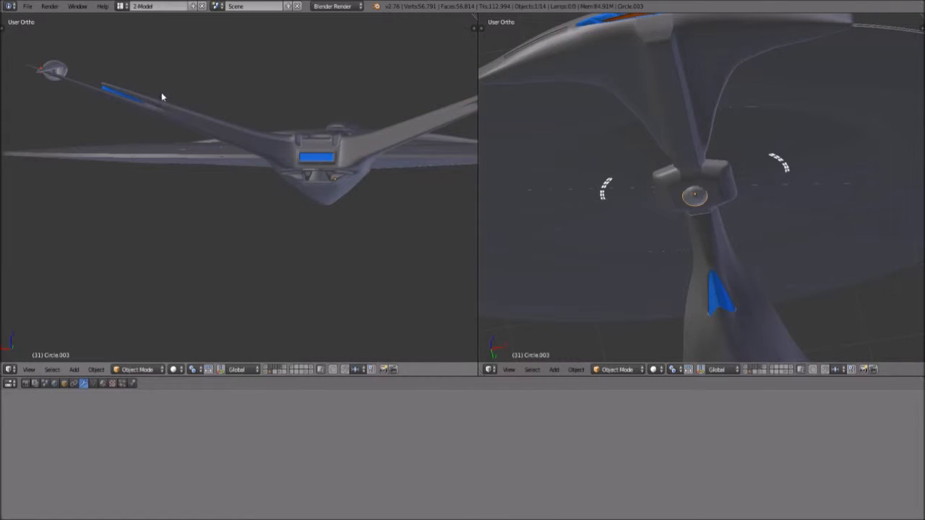
# - Select the main hull and wing mesh and switch it to Edit Mode
pyautogui.scroll(1, 230, 143)
pyautogui.moveTo(230, 143); pyautogui.dragTo(229, 121, button='right')
pyautogui.rightClick(228, 121)
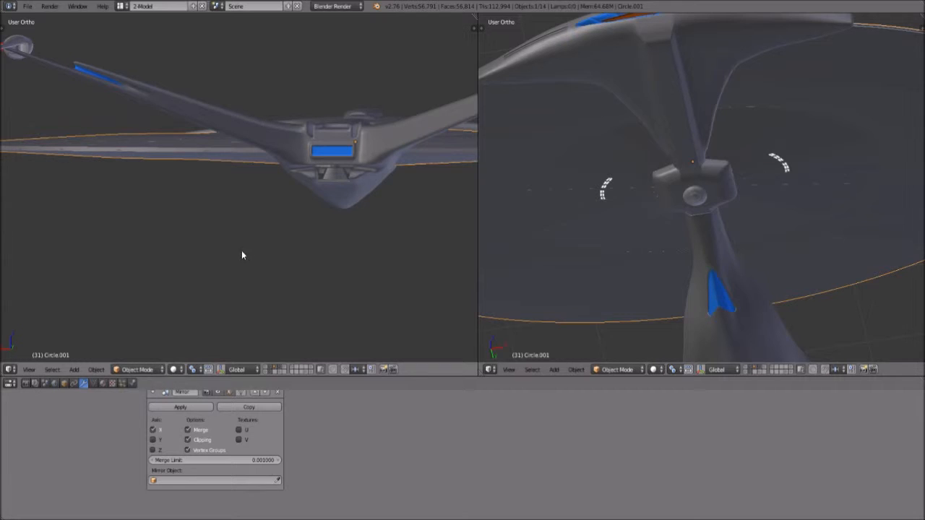
pyautogui.click(156, 369)
pyautogui.click(153, 346)
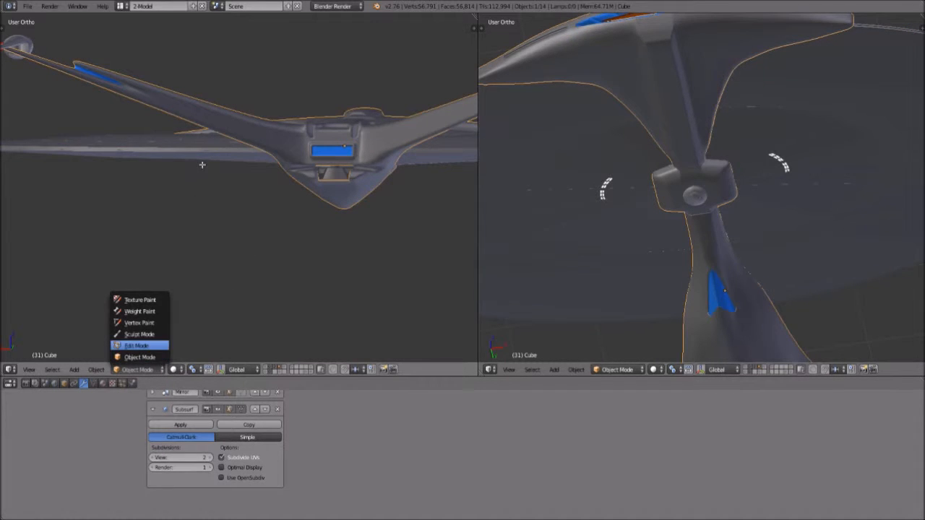
pyautogui.moveTo(230, 149); pyautogui.dragTo(240, 182, button='middle')
pyautogui.scroll(3, 240, 182)
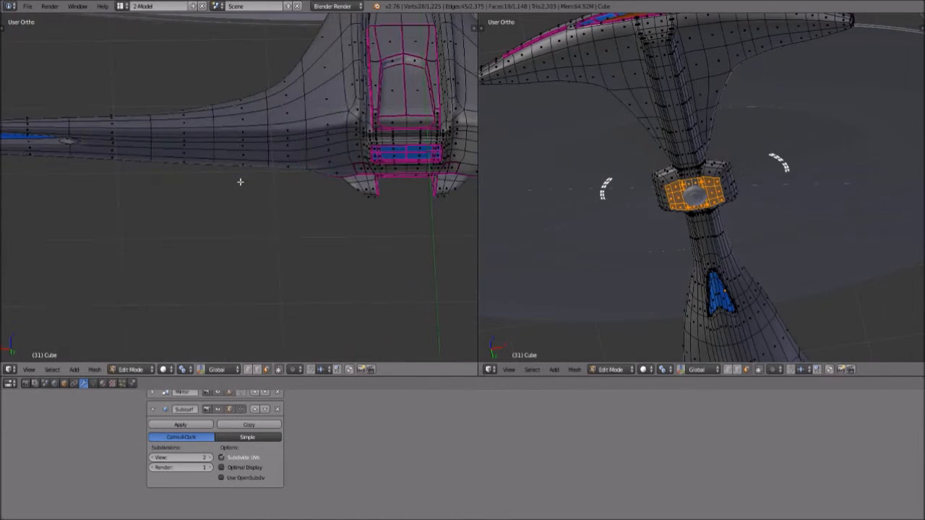
pyautogui.scroll(1, 247, 130)
pyautogui.hotkey('ctrl', 'e')
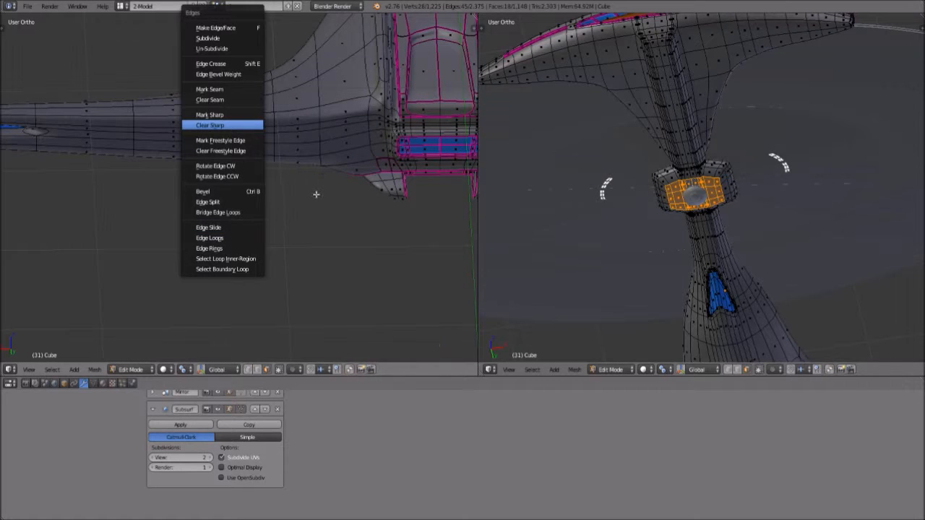
pyautogui.hotkey('ctrl', 'r')
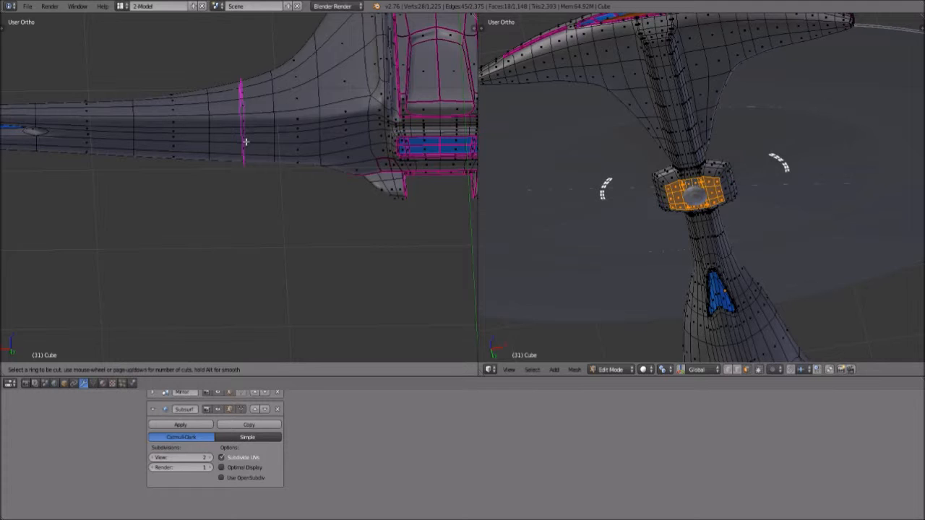
pyautogui.press('Escape')
# - Examine the wing's mesh topology around its root and slanted fins from above
pyautogui.moveTo(202, 200); pyautogui.dragTo(374, 165, button='middle')
pyautogui.moveTo(139, 168); pyautogui.dragTo(183, 227, button='middle')
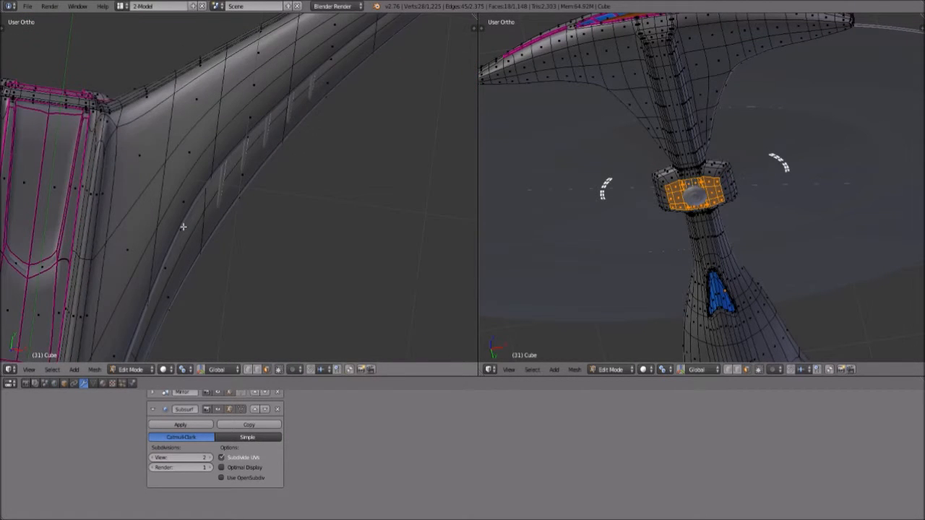
pyautogui.moveTo(249, 229); pyautogui.dragTo(228, 178, button='middle')
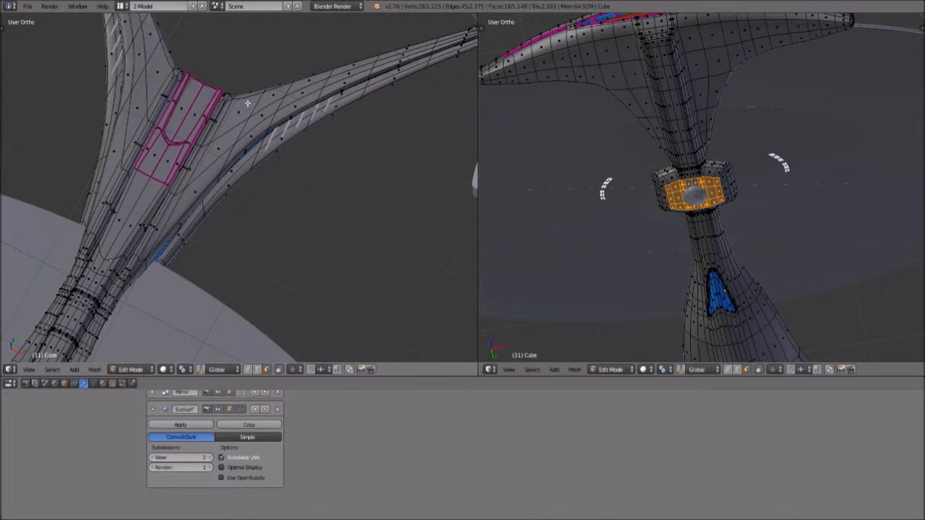
# - Select the eight adjoining upper-surface faces running from the wing root beside the central channel outward along the wing
pyautogui.moveTo(235, 128); pyautogui.dragTo(237, 123, button='middle')
pyautogui.rightClick(235, 138)
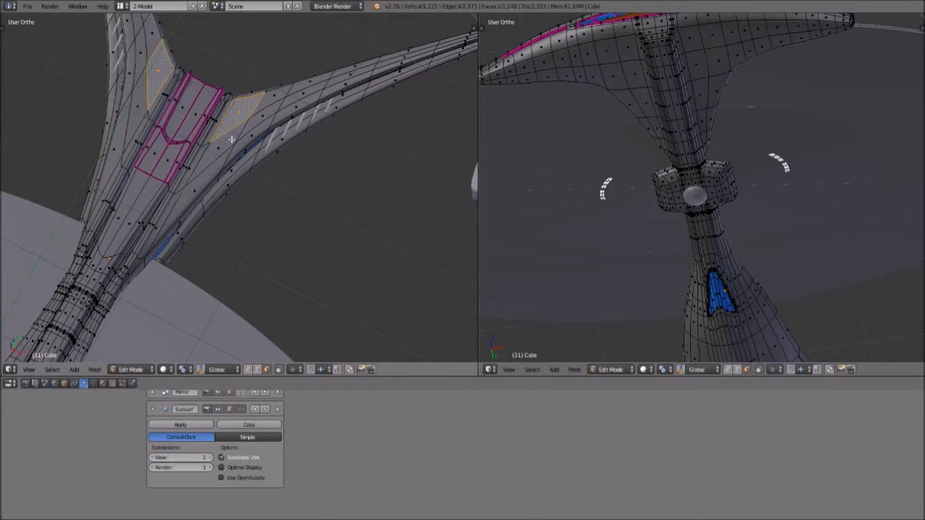
pyautogui.keyDown('shift'); pyautogui.rightClick(278, 100); pyautogui.keyUp('shift')
pyautogui.keyDown('shift'); pyautogui.rightClick(270, 114); pyautogui.keyUp('shift')
pyautogui.keyDown('shift'); pyautogui.rightClick(306, 93); pyautogui.keyUp('shift')
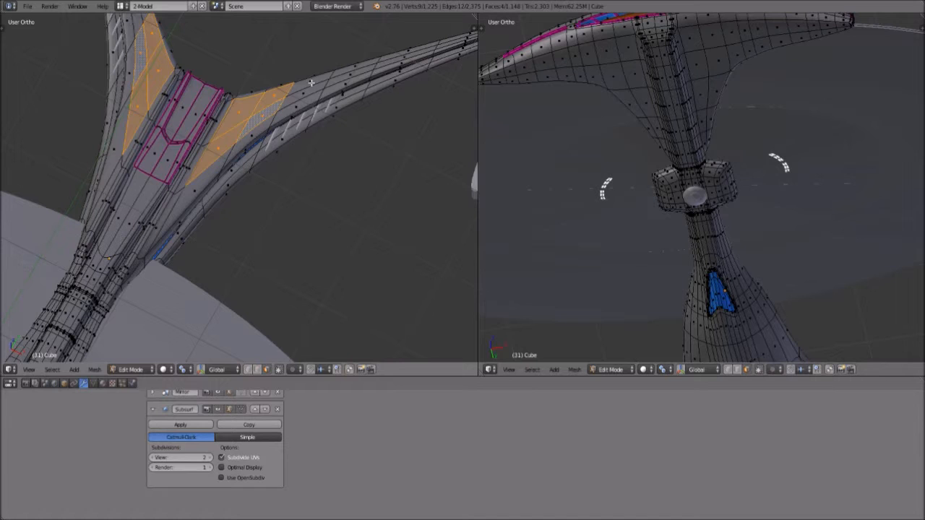
pyautogui.keyDown('shift'); pyautogui.rightClick(312, 83); pyautogui.keyUp('shift')
pyautogui.keyDown('shift'); pyautogui.rightClick(312, 83); pyautogui.keyUp('shift')
pyautogui.keyDown('shift'); pyautogui.rightClick(342, 73); pyautogui.keyUp('shift')
pyautogui.keyDown('shift'); pyautogui.rightClick(339, 79); pyautogui.keyUp('shift')
pyautogui.keyDown('shift'); pyautogui.moveTo(365, 71); pyautogui.dragTo(263, 135, button='middle'); pyautogui.keyUp('shift')
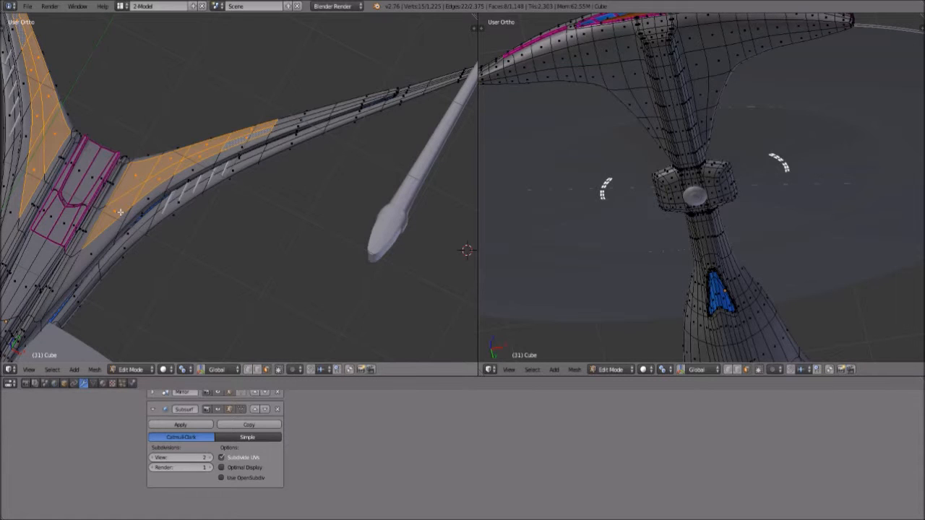
# - Examine the selected wing-root faces and their surrounding topology from above
pyautogui.moveTo(112, 251); pyautogui.dragTo(301, 264, button='middle')
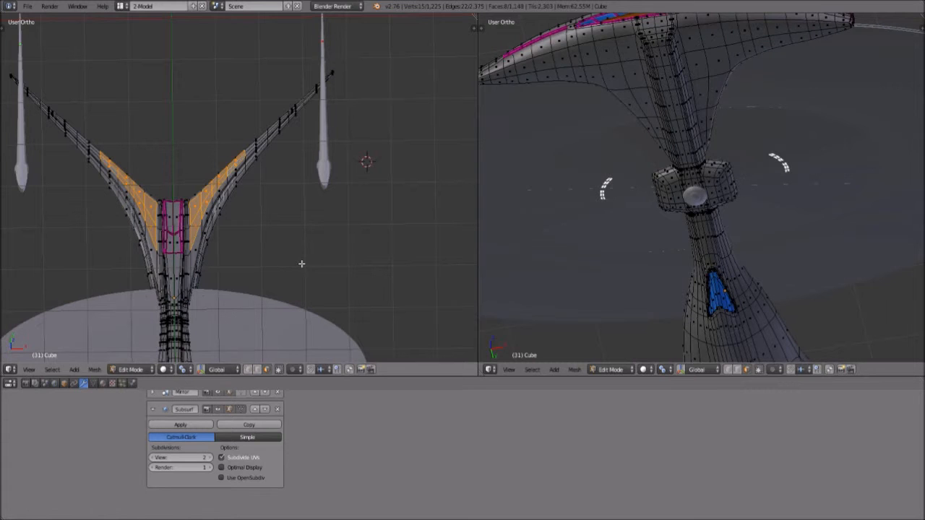
pyautogui.scroll(4, 302, 264)
pyautogui.moveTo(190, 267); pyautogui.dragTo(269, 211, button='middle')
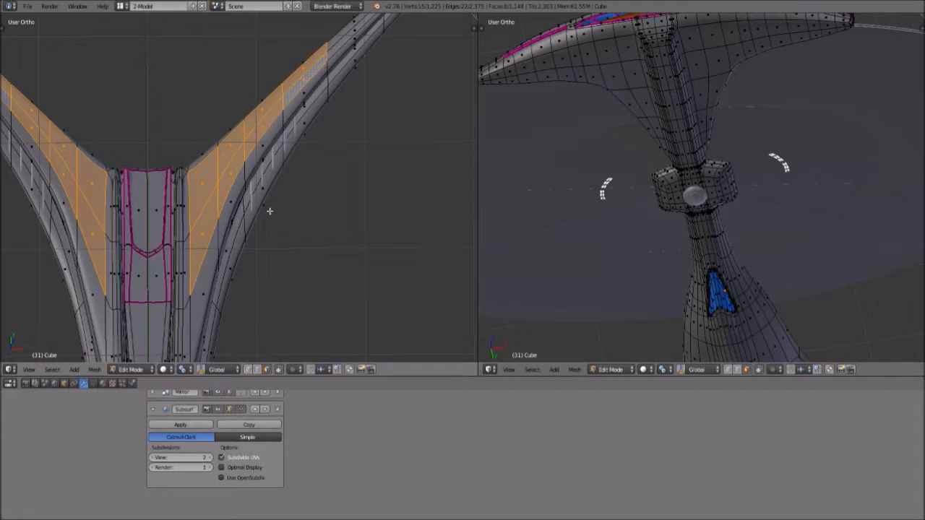
pyautogui.keyDown('shift'); pyautogui.moveTo(4, 110); pyautogui.dragTo(15, 107, button='middle'); pyautogui.keyUp('shift')
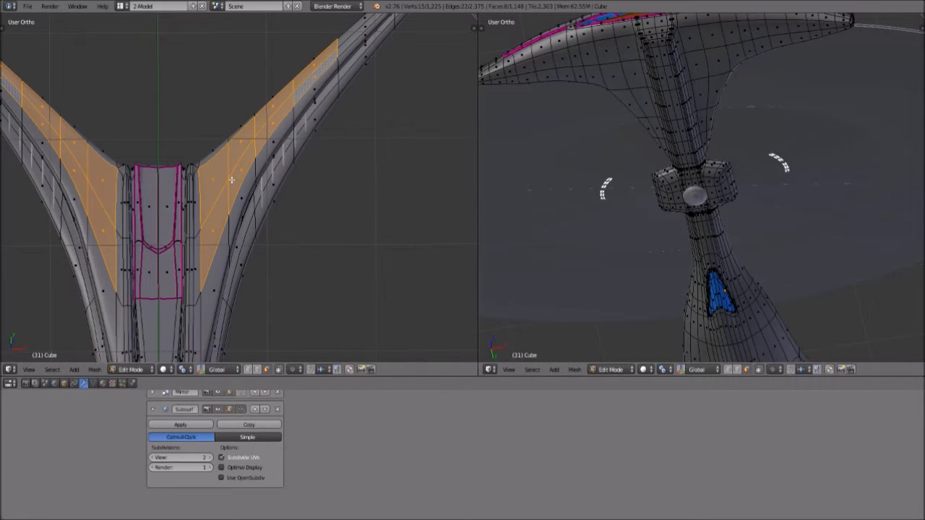
pyautogui.scroll(-3, 222, 197)
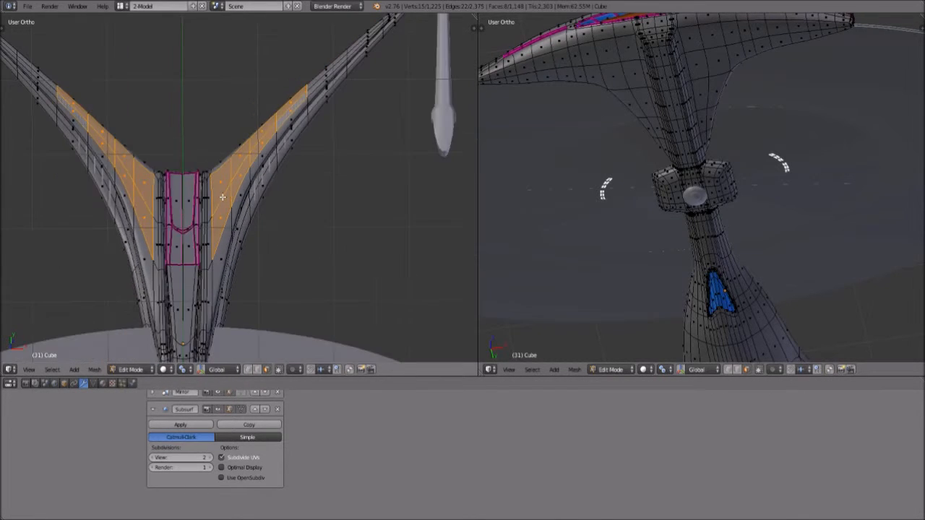
pyautogui.scroll(1, 223, 196)
pyautogui.scroll(-1, 222, 197)
pyautogui.scroll(2, 221, 196)
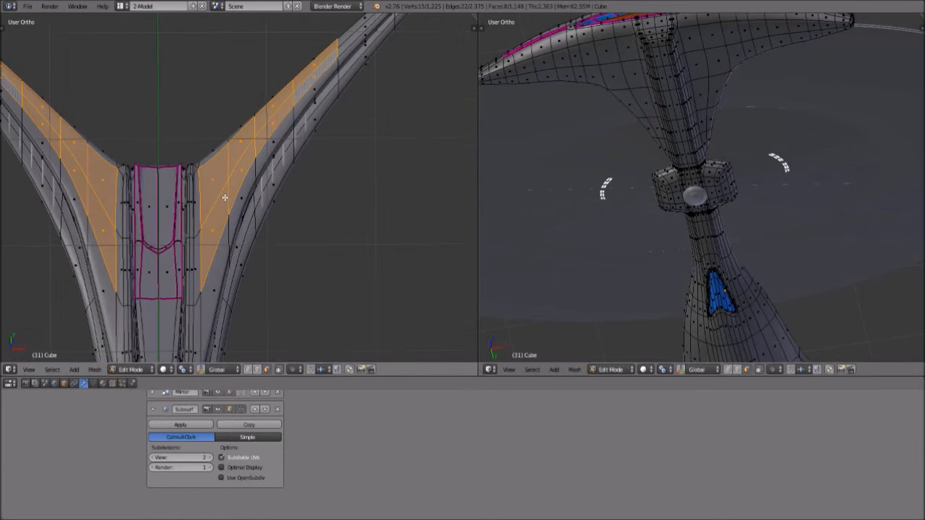
pyautogui.scroll(2, 218, 199)
pyautogui.scroll(-5, 218, 199)
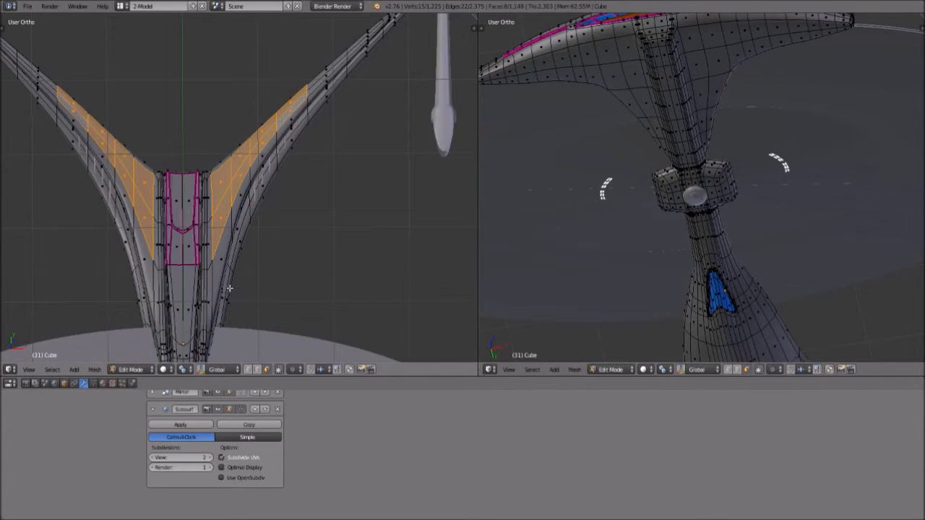
pyautogui.keyDown('shift'); pyautogui.moveTo(222, 174); pyautogui.dragTo(224, 65, button='middle'); pyautogui.keyUp('shift')
# - Examine the selected wing faces together with the neck and central channel from low front and oblique overhead angles
pyautogui.moveTo(263, 334); pyautogui.dragTo(247, 273, button='middle')
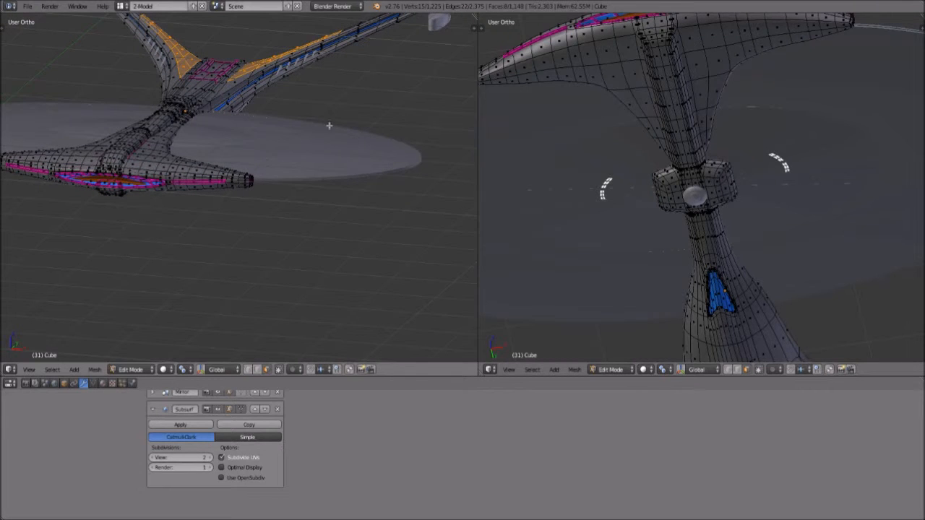
pyautogui.moveTo(262, 125); pyautogui.dragTo(244, 235, button='middle')
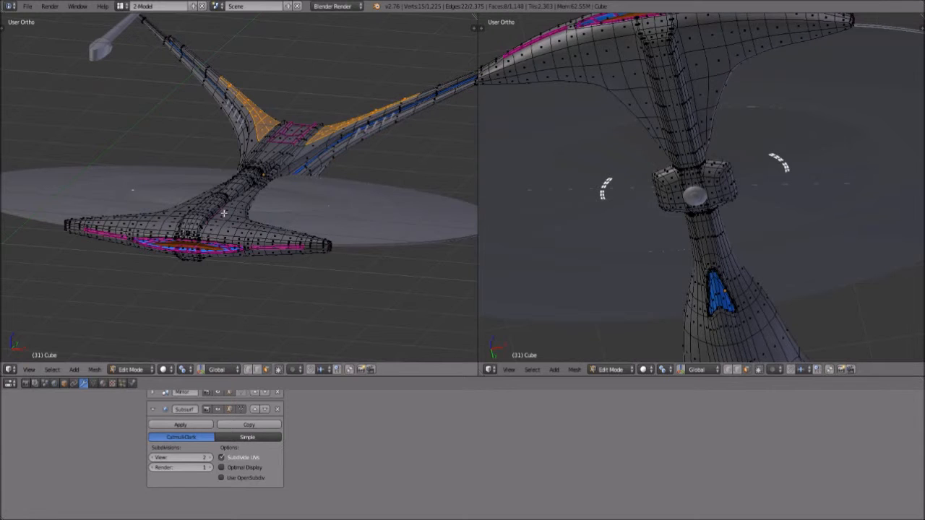
pyautogui.moveTo(244, 187); pyautogui.dragTo(306, 247, button='middle')
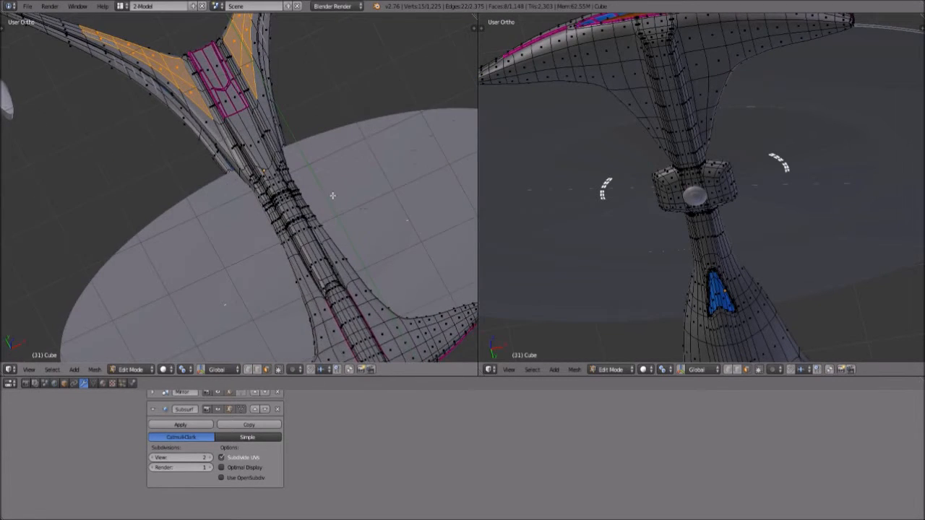
pyautogui.scroll(5, 322, 173)
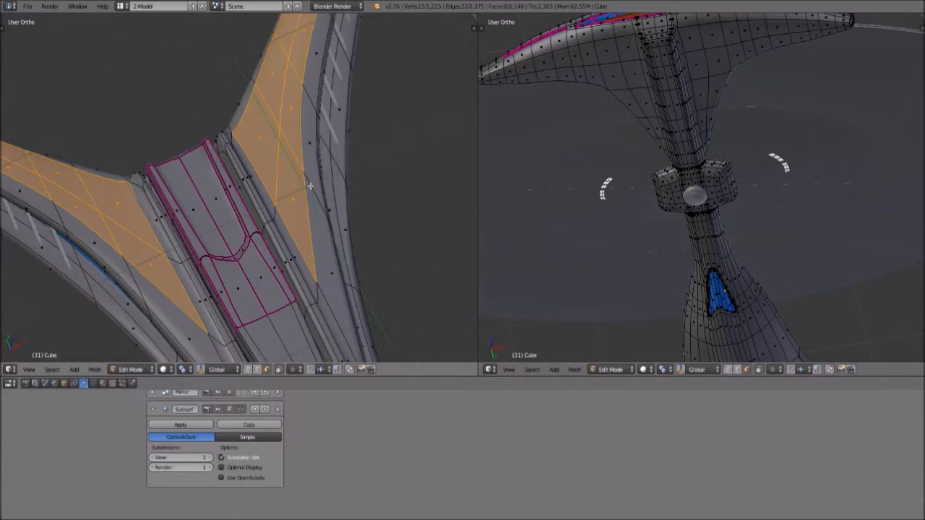
pyautogui.moveTo(396, 191); pyautogui.dragTo(317, 213, button='middle')
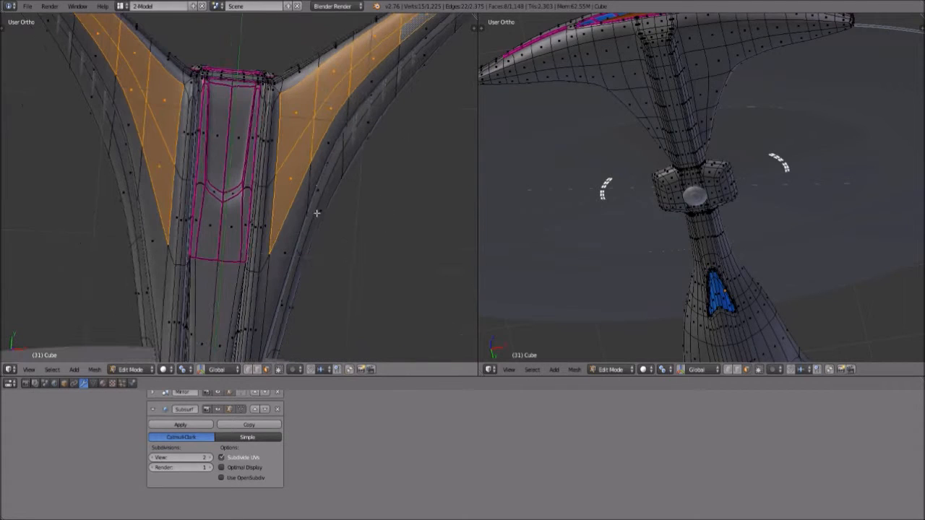
pyautogui.moveTo(227, 239); pyautogui.dragTo(300, 131, button='middle')
# - Try a loop cut across the wing, cancel it, and return the mesh to Object Mode
pyautogui.hotkey('ctrl', 'r')
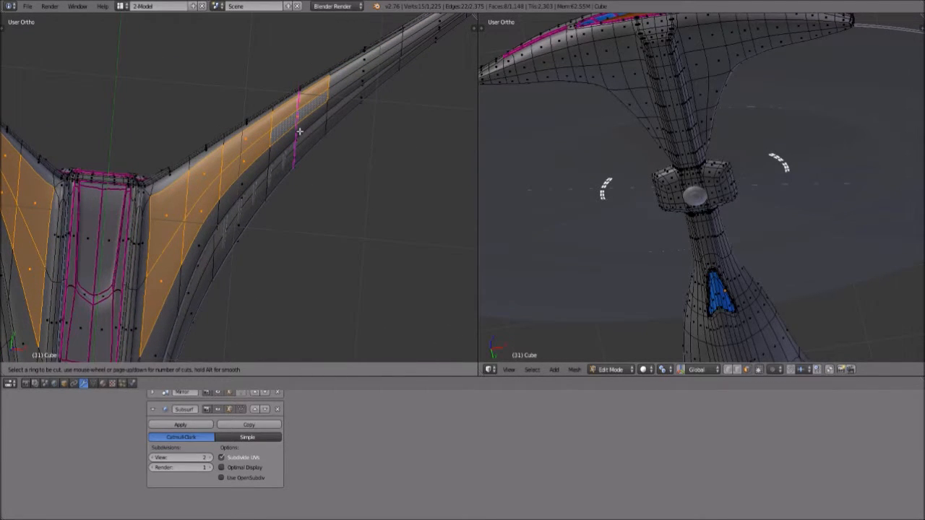
pyautogui.press('Escape')
pyautogui.click(141, 369)
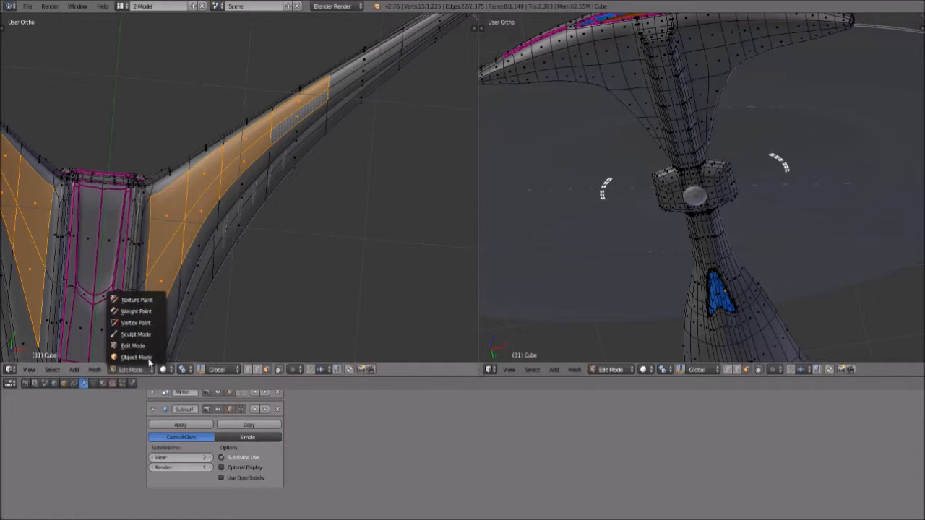
pyautogui.click(147, 370)
pyautogui.click(150, 357)
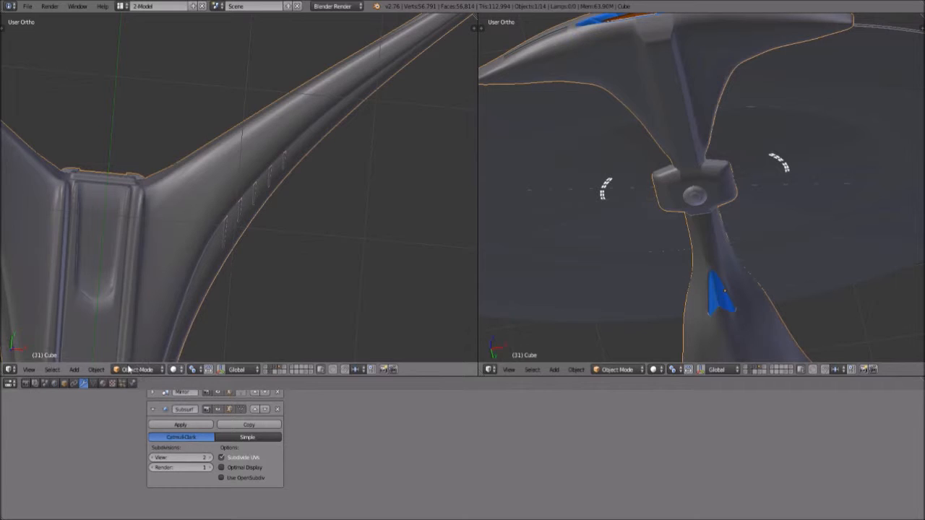
# - Align both 3D viewports to the Top view
pyautogui.click(29, 369)
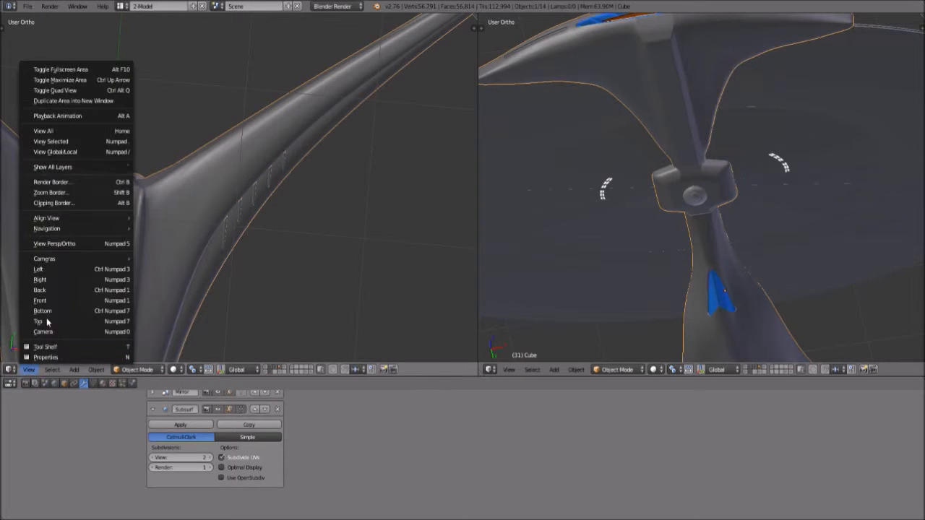
pyautogui.click(53, 322)
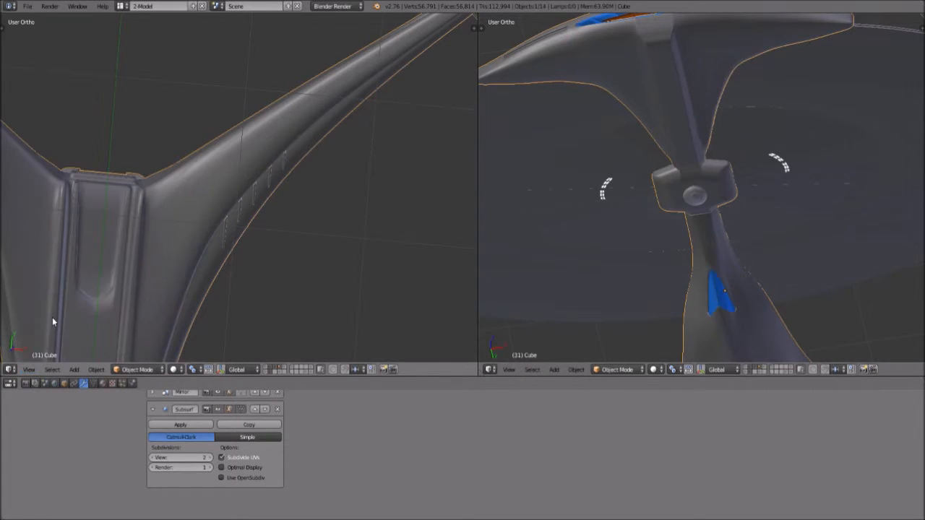
pyautogui.scroll(-2, 579, 353)
pyautogui.scroll(-2, 579, 353)
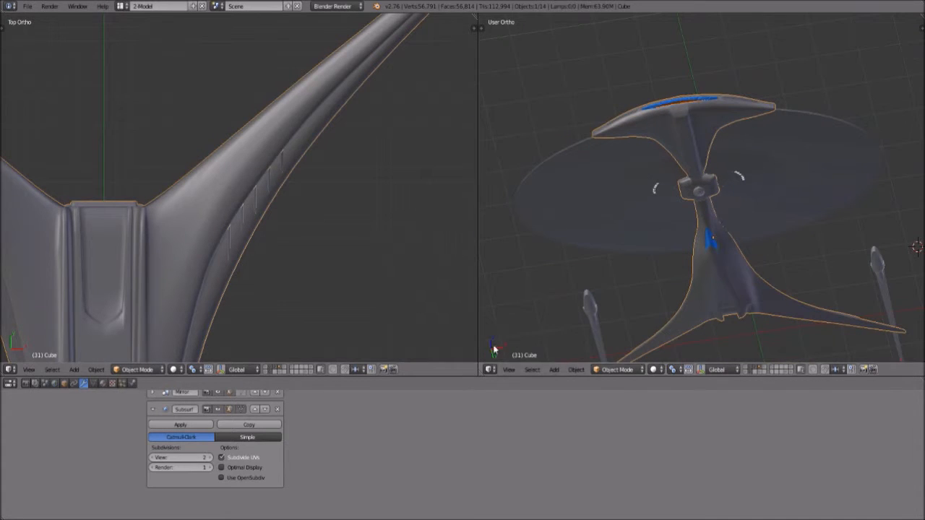
pyautogui.click(509, 369)
pyautogui.click(535, 321)
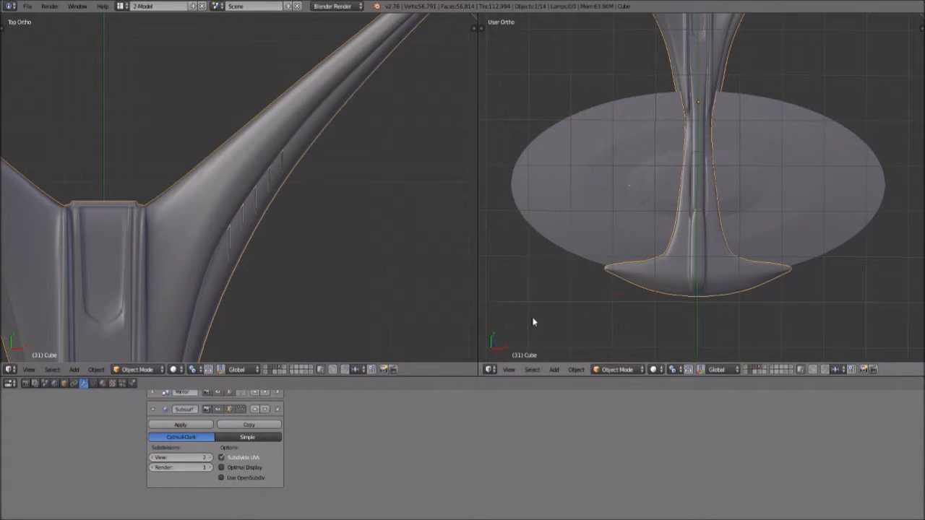
# - Examine the top-view reference image around both wing roots, including the light spots and vertical streaks beside the central channel
pyautogui.scroll(6, 727, 140)
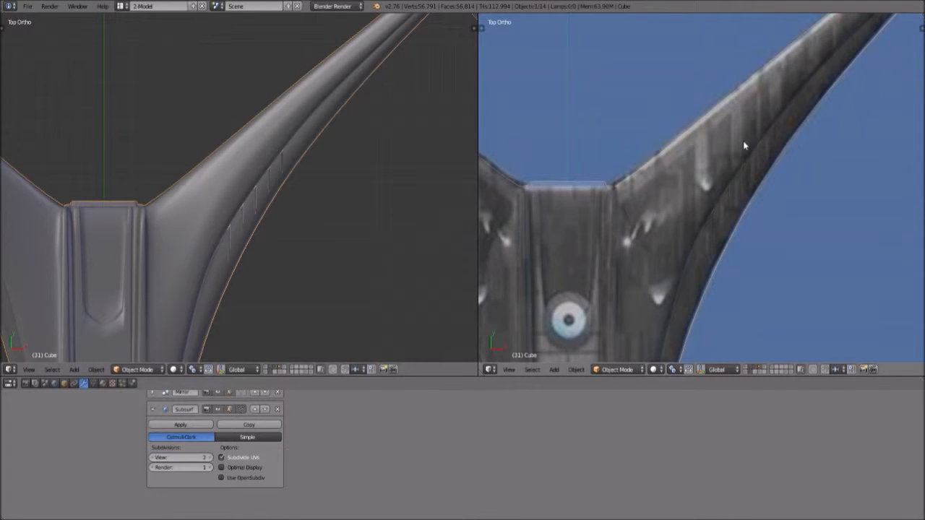
pyautogui.keyDown('shift'); pyautogui.moveTo(765, 98); pyautogui.dragTo(737, 142, button='middle'); pyautogui.keyUp('shift')
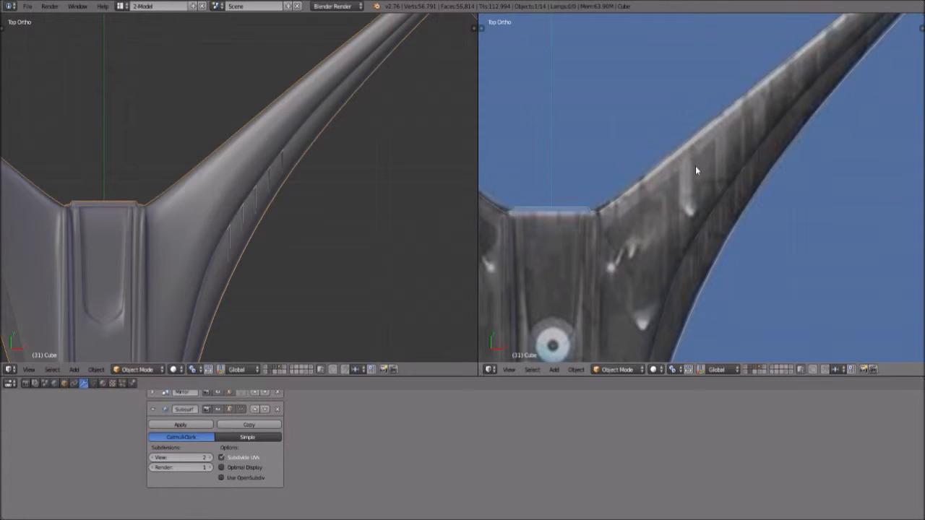
pyautogui.keyDown('shift'); pyautogui.moveTo(779, 105); pyautogui.dragTo(733, 186, button='middle'); pyautogui.keyUp('shift')
pyautogui.keyDown('shift'); pyautogui.moveTo(594, 311); pyautogui.dragTo(665, 199, button='middle'); pyautogui.keyUp('shift')
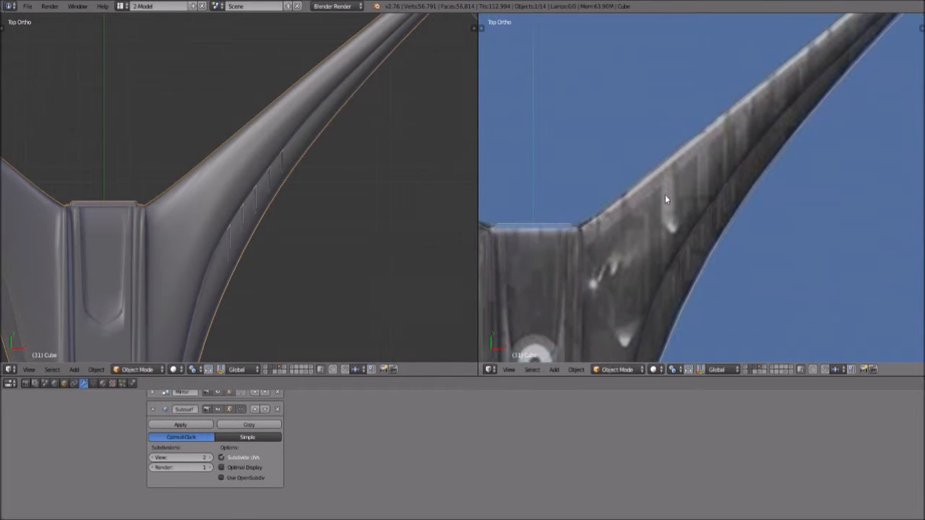
pyautogui.keyDown('shift'); pyautogui.moveTo(619, 274); pyautogui.dragTo(824, 189, button='middle'); pyautogui.keyUp('shift')
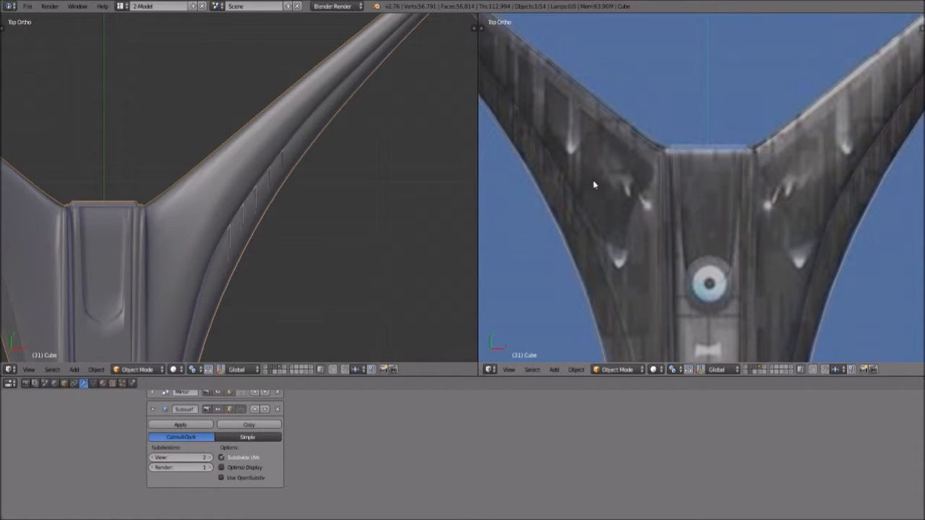
pyautogui.scroll(-2, 801, 256)
pyautogui.keyDown('shift'); pyautogui.scroll(3, 801, 258); pyautogui.keyUp('shift')
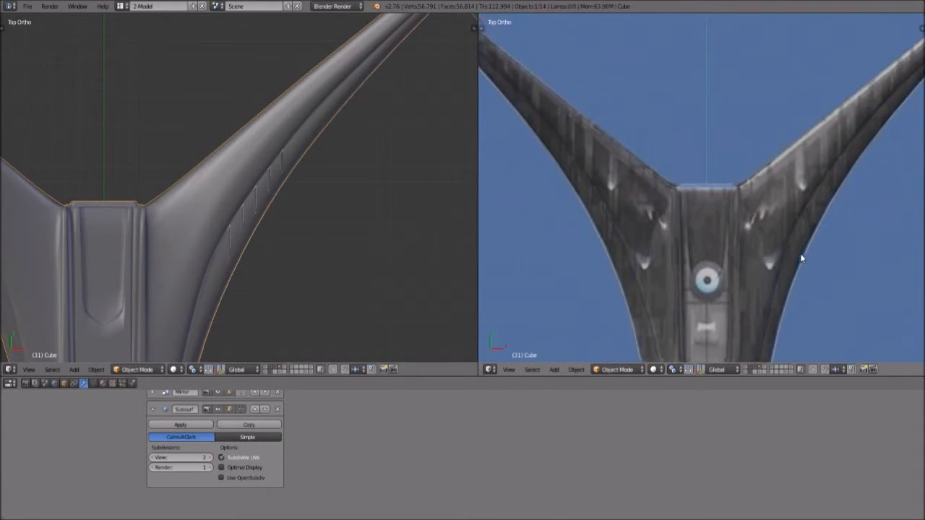
pyautogui.scroll(2, 801, 258)
pyautogui.scroll(2, 802, 259)
pyautogui.keyDown('shift'); pyautogui.moveTo(809, 265); pyautogui.dragTo(706, 214, button='middle'); pyautogui.keyUp('shift')
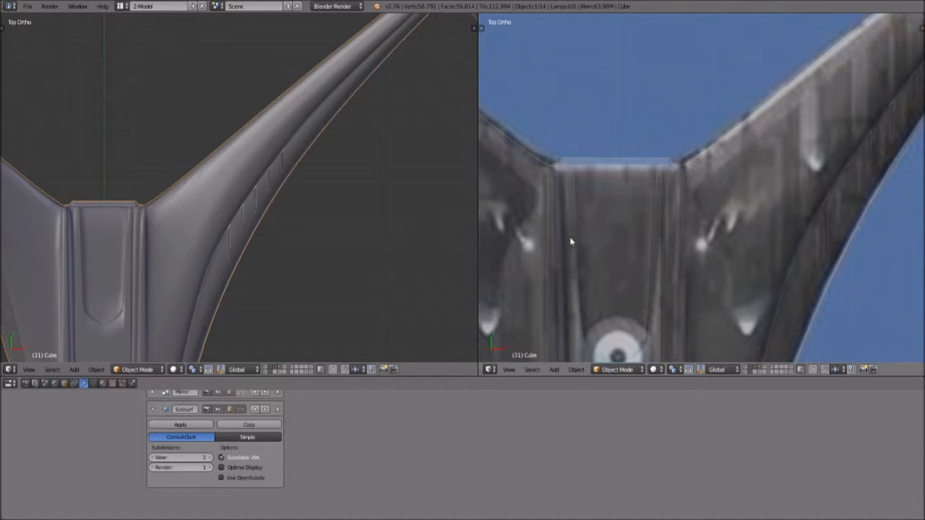
pyautogui.scroll(-1, 550, 238)
pyautogui.keyDown('shift'); pyautogui.moveTo(514, 180); pyautogui.dragTo(649, 235, button='middle'); pyautogui.keyUp('shift')
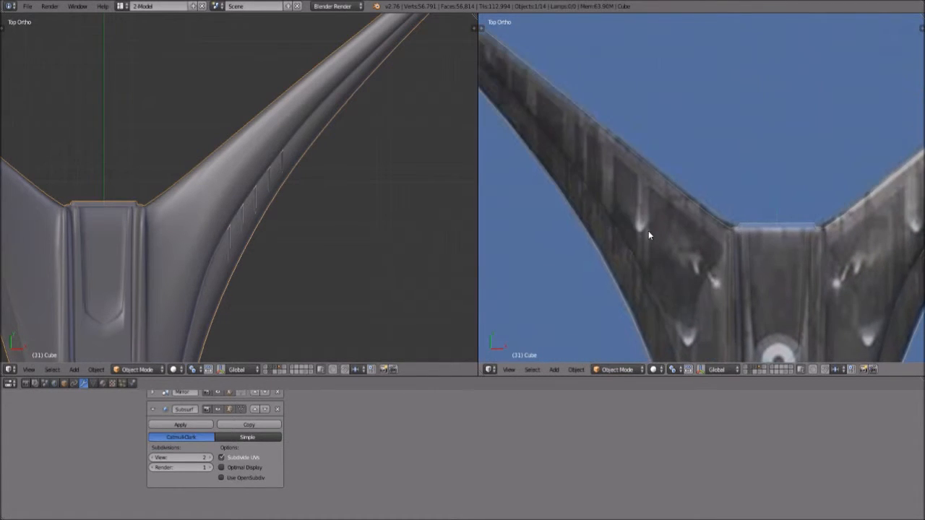
pyautogui.keyDown('shift'); pyautogui.moveTo(584, 202); pyautogui.dragTo(649, 249, button='middle'); pyautogui.keyUp('shift')
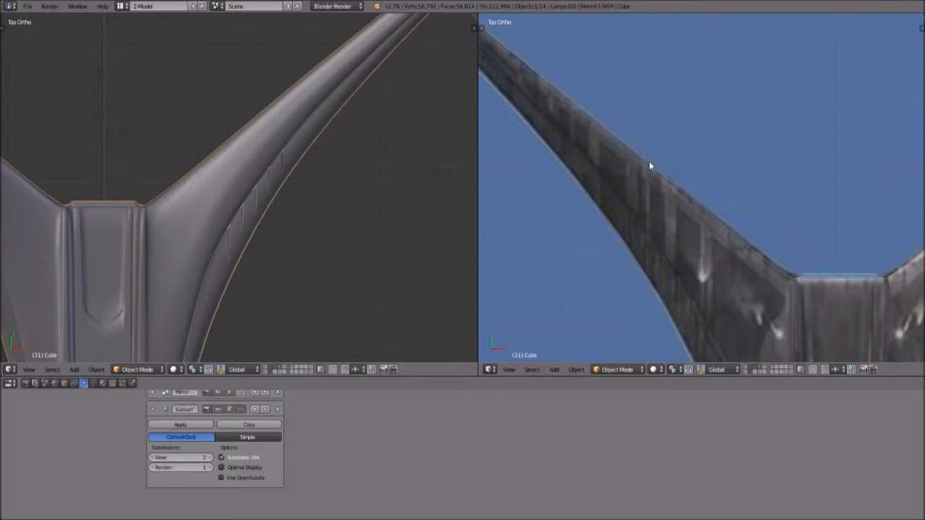
# - Examine the reference image's vertical streaks and edge contour along the outer wing against the modelled wing
pyautogui.scroll(-3, 650, 164)
pyautogui.keyDown('shift'); pyautogui.moveTo(771, 200); pyautogui.dragTo(606, 213, button='middle'); pyautogui.keyUp('shift')
pyautogui.scroll(3, 725, 205)
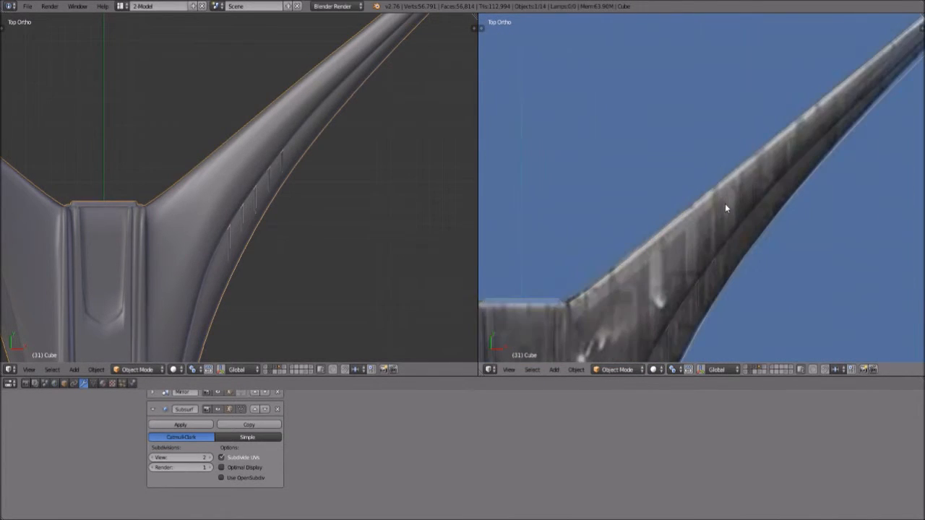
pyautogui.scroll(4, 773, 207)
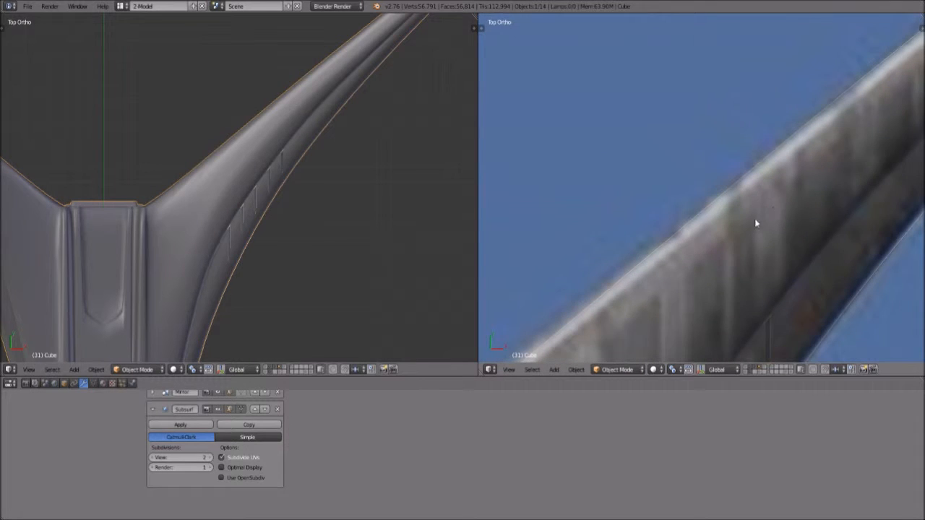
pyautogui.scroll(-1, 771, 207)
pyautogui.keyDown('shift'); pyautogui.moveTo(735, 245); pyautogui.dragTo(754, 128, button='middle'); pyautogui.keyUp('shift')
pyautogui.scroll(-1, 714, 174)
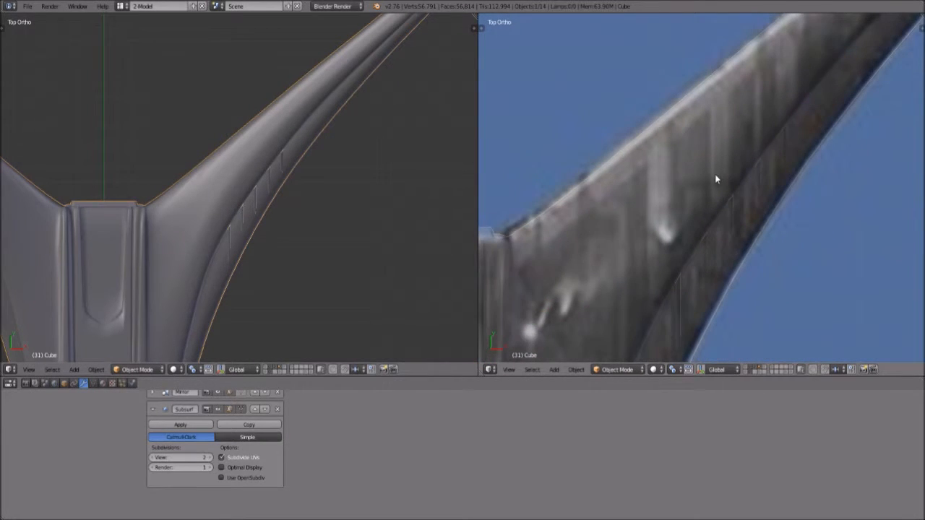
pyautogui.scroll(-1, 586, 180)
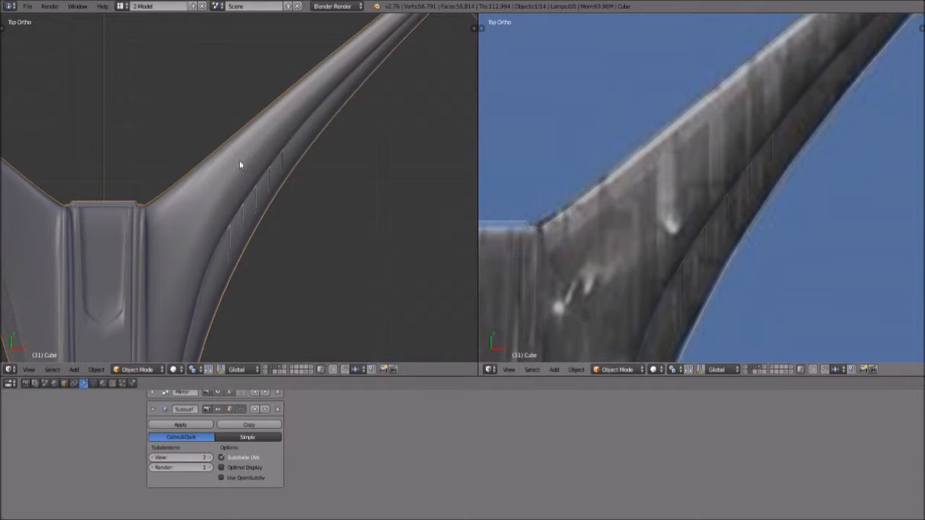
pyautogui.scroll(1, 674, 203)
pyautogui.scroll(-2, 675, 203)
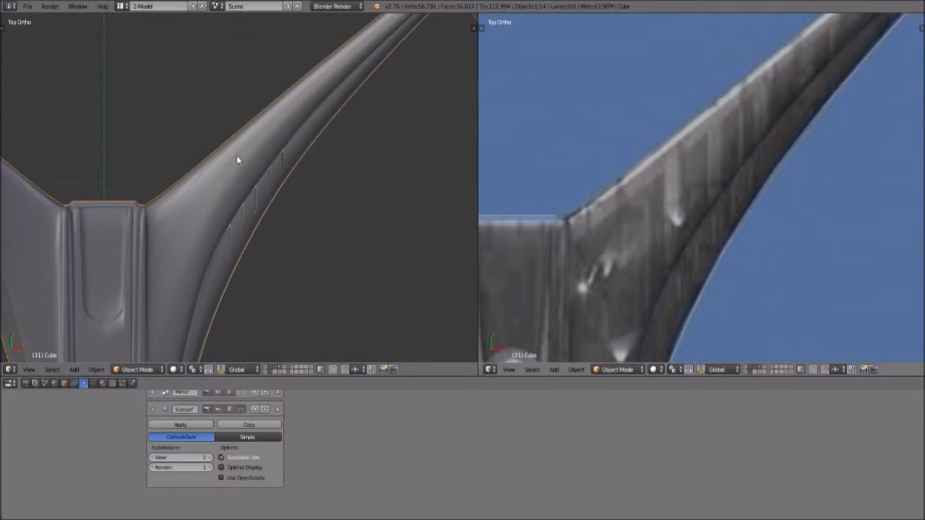
# - Put the hull mesh into Edit Mode
pyautogui.click(147, 369)
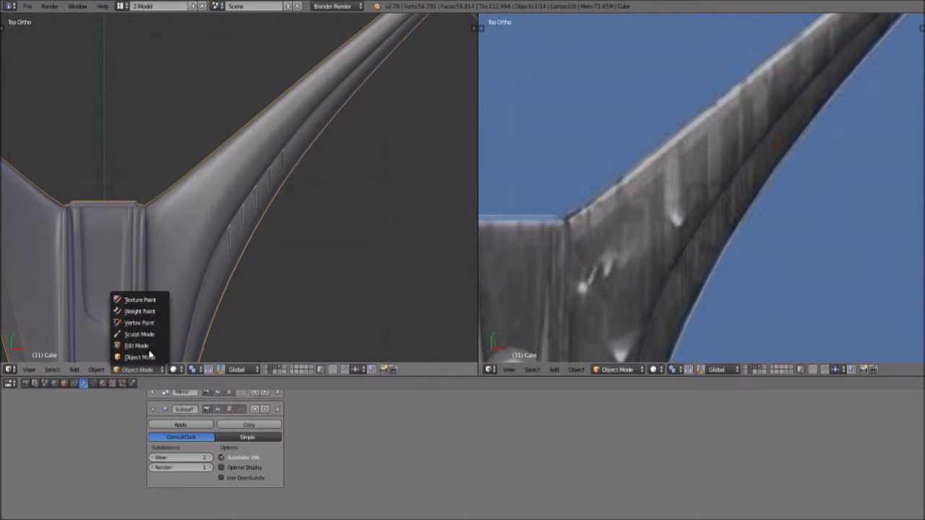
pyautogui.click(137, 345)
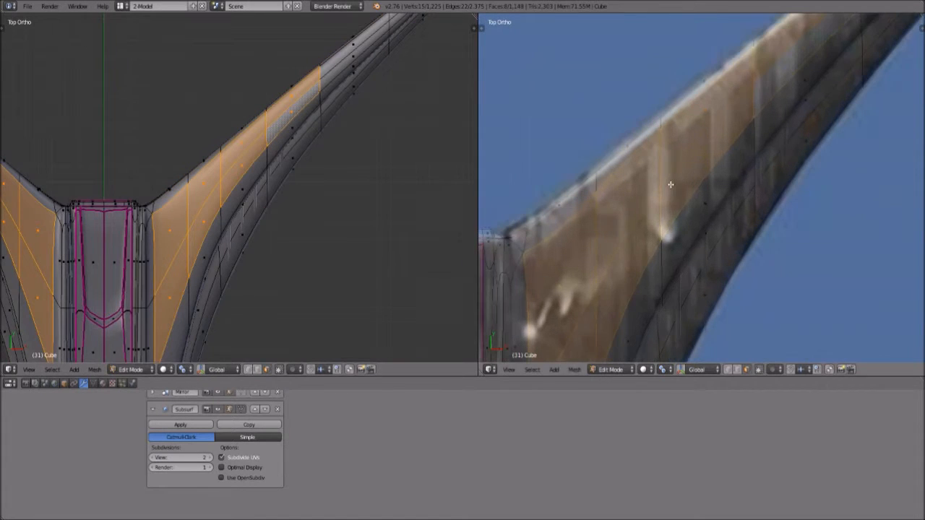
pyautogui.hotkey('ctrl', 'r')
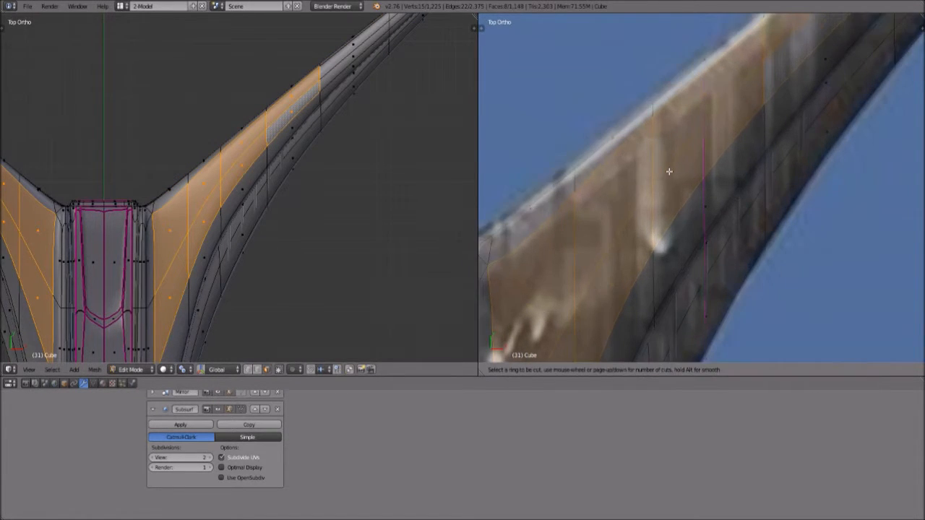
pyautogui.click(671, 166)
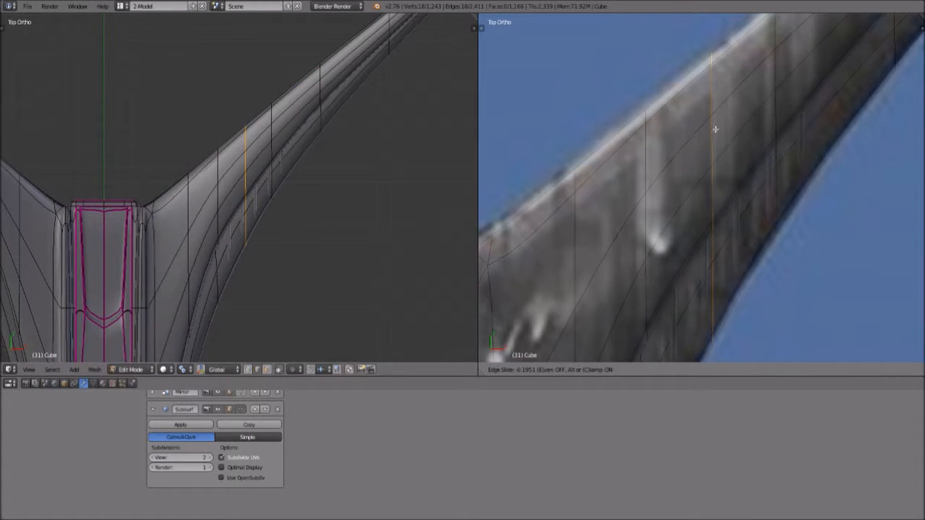
pyautogui.click(667, 319)
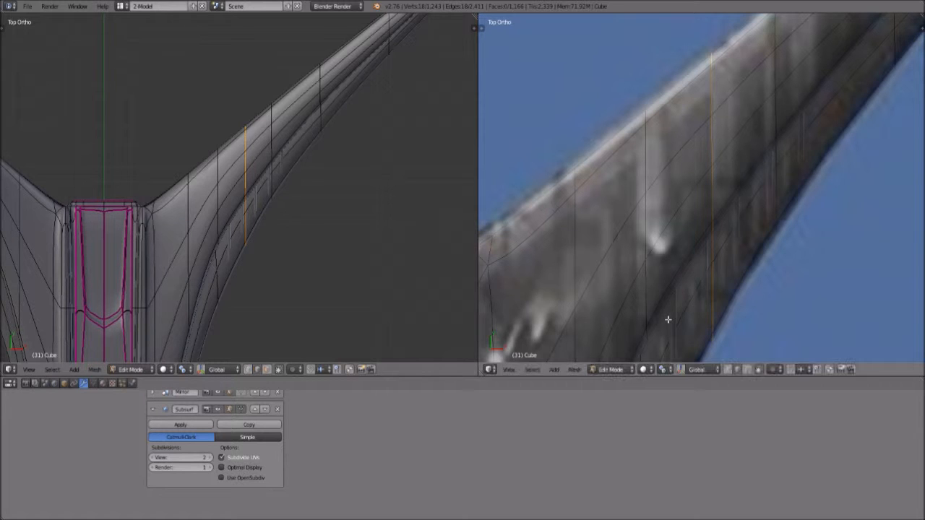
pyautogui.hotkey('ctrl', 'z')
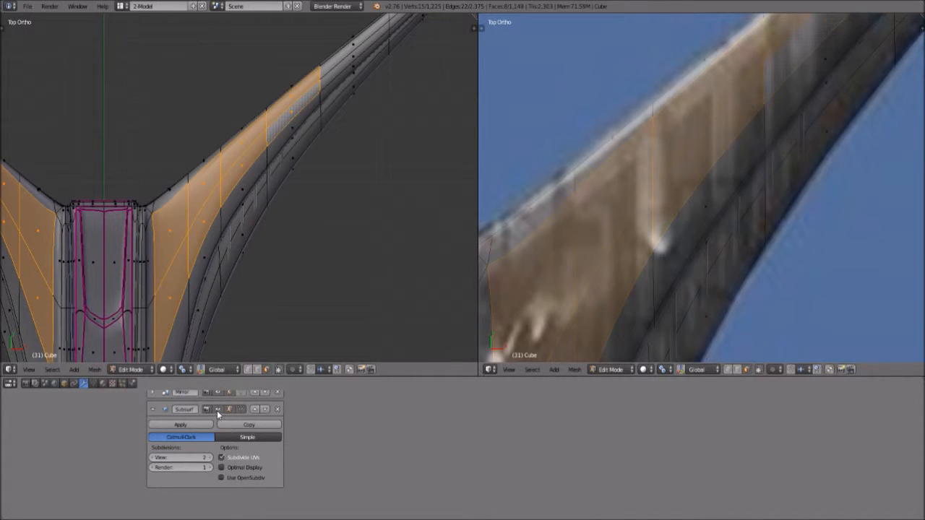
# - Turn off the Subsurf modifier's viewport display to expose the base wing mesh over the reference image
pyautogui.click(219, 410)
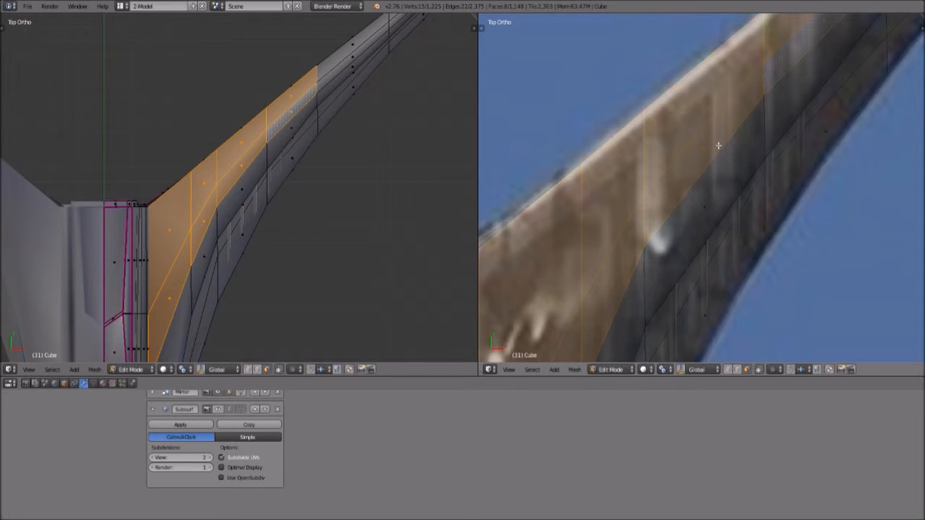
pyautogui.scroll(-1, 725, 117)
pyautogui.scroll(-1, 725, 137)
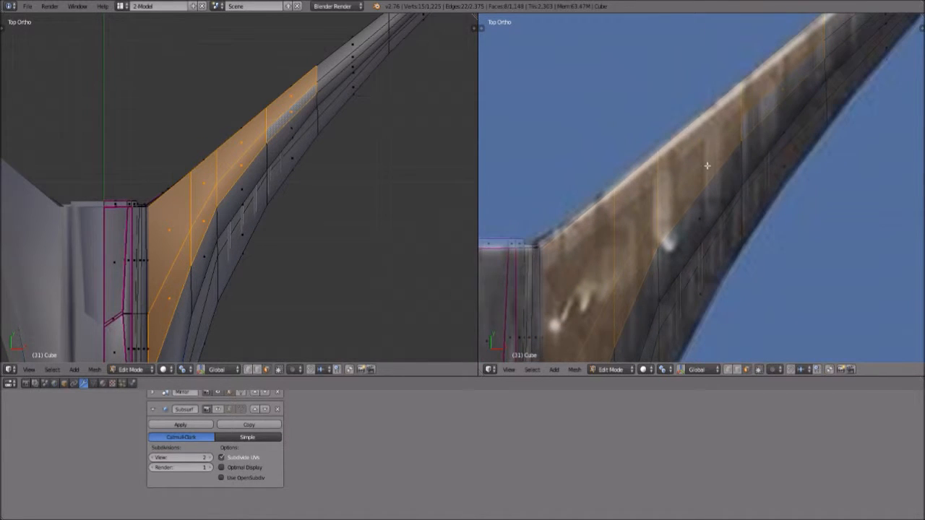
pyautogui.scroll(-1, 221, 308)
# - Examine the wing-root faces from an angle and compare their edges with the streaks in the top-view reference
pyautogui.moveTo(321, 226); pyautogui.dragTo(181, 99, button='middle')
pyautogui.moveTo(301, 100); pyautogui.dragTo(250, 357, button='middle')
pyautogui.scroll(2, 767, 232)
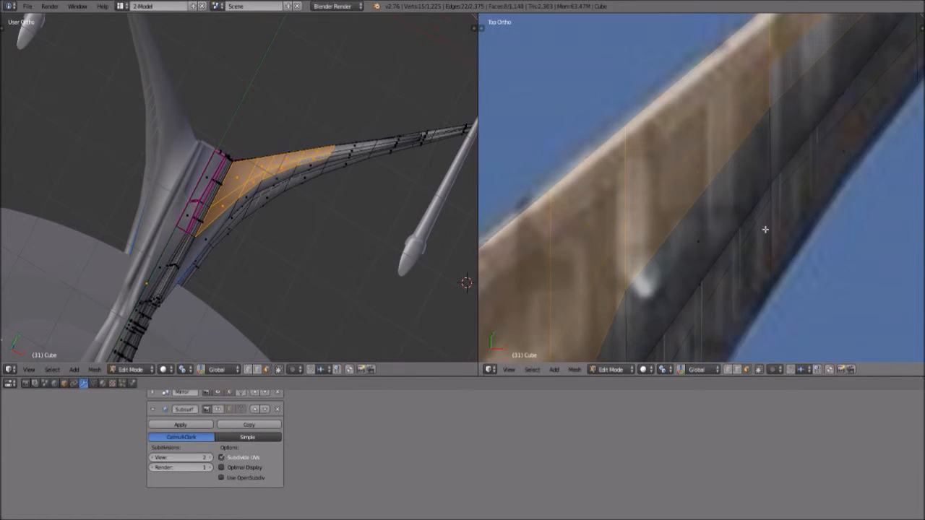
pyautogui.scroll(-1, 555, 63)
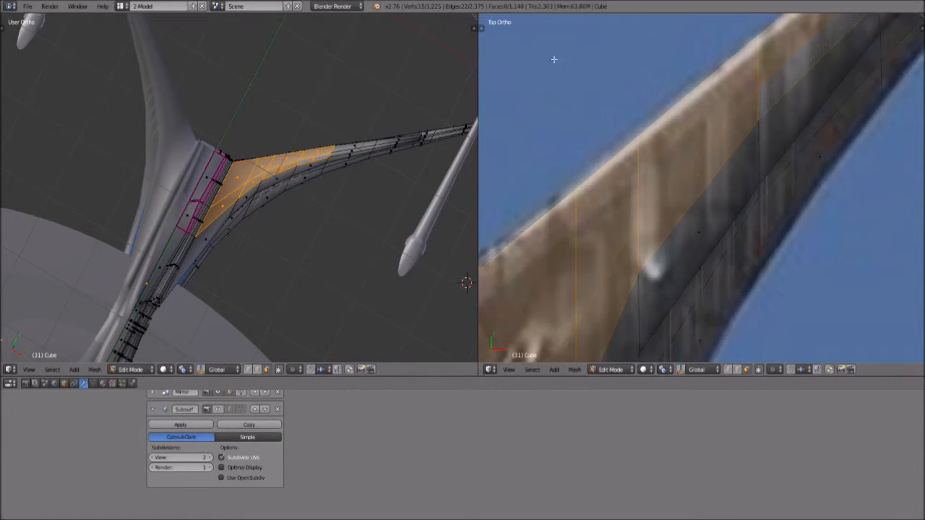
pyautogui.scroll(-4, 707, 209)
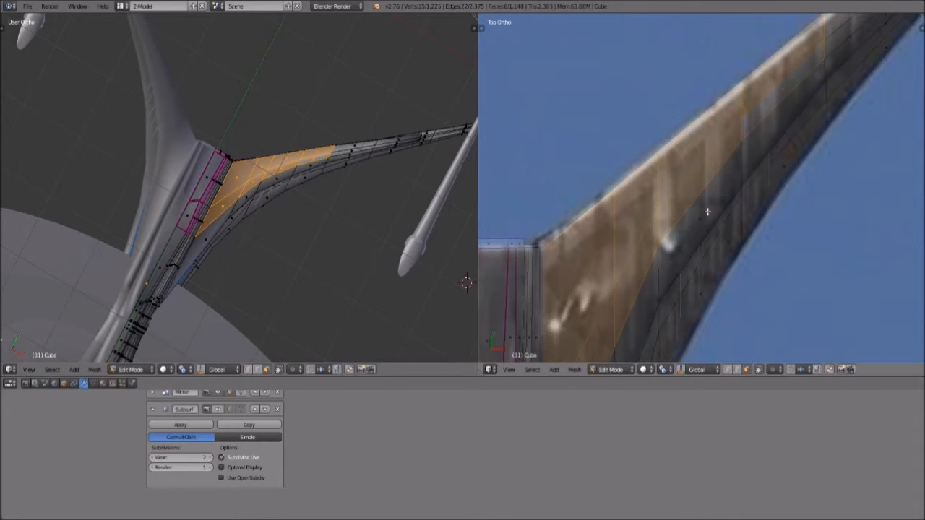
pyautogui.scroll(-2, 706, 211)
pyautogui.scroll(5, 705, 210)
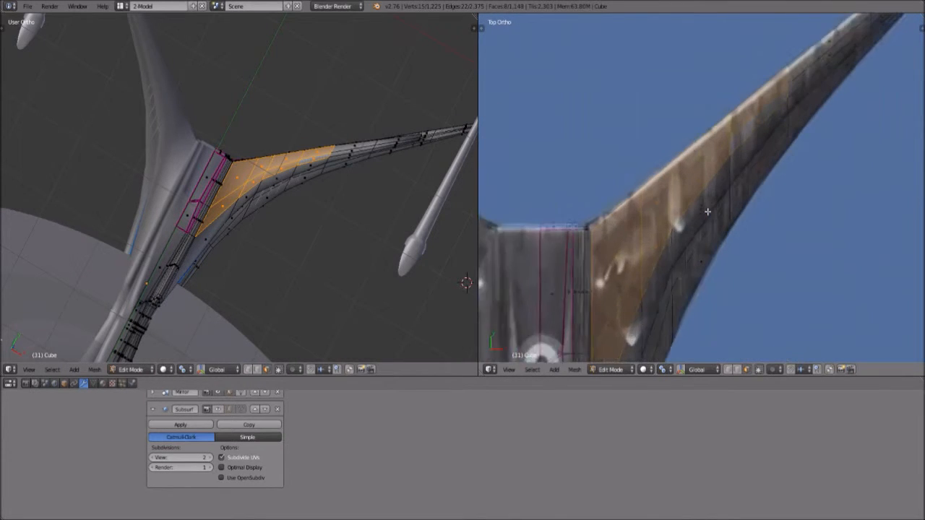
pyautogui.scroll(3, 673, 236)
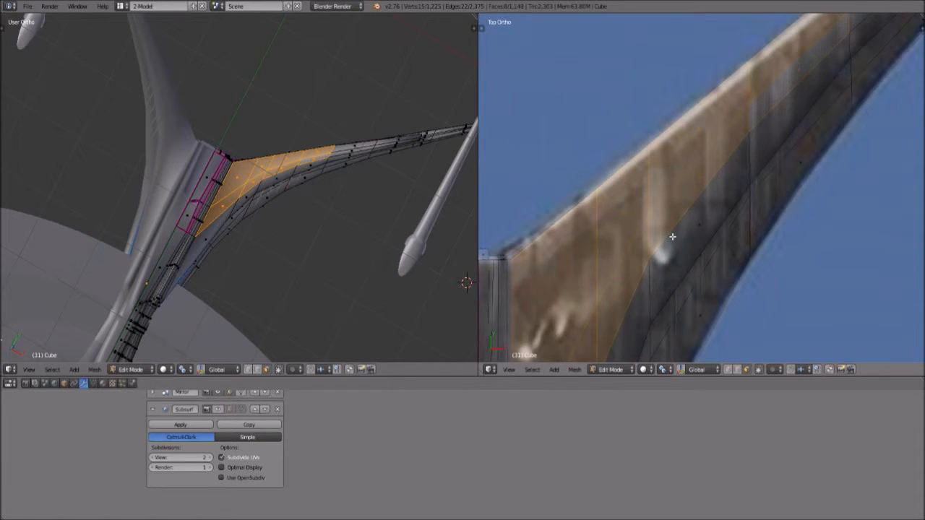
pyautogui.scroll(4, 335, 128)
pyautogui.scroll(-1, 714, 204)
pyautogui.scroll(-1, 655, 211)
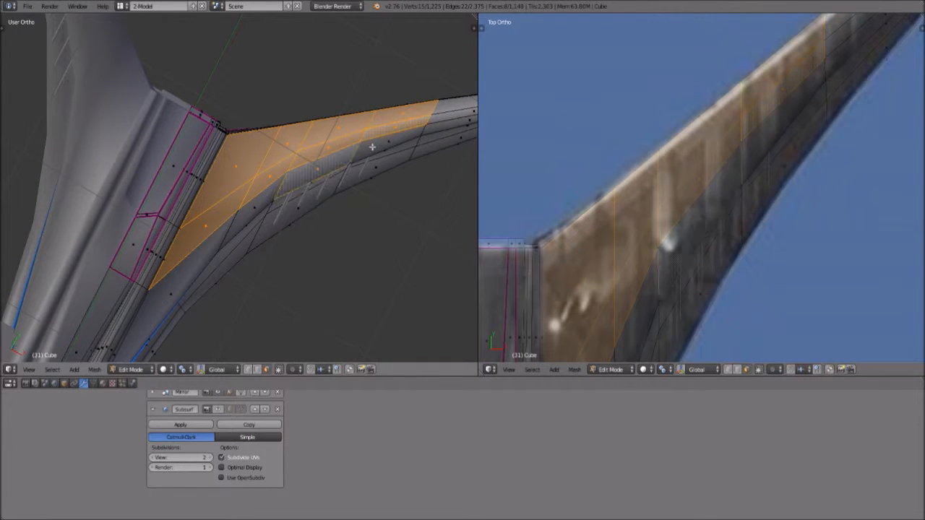
# - Select the column of three upper-wing faces beside the long light streak, and clear the selection
pyautogui.press('a')
pyautogui.rightClick(401, 112)
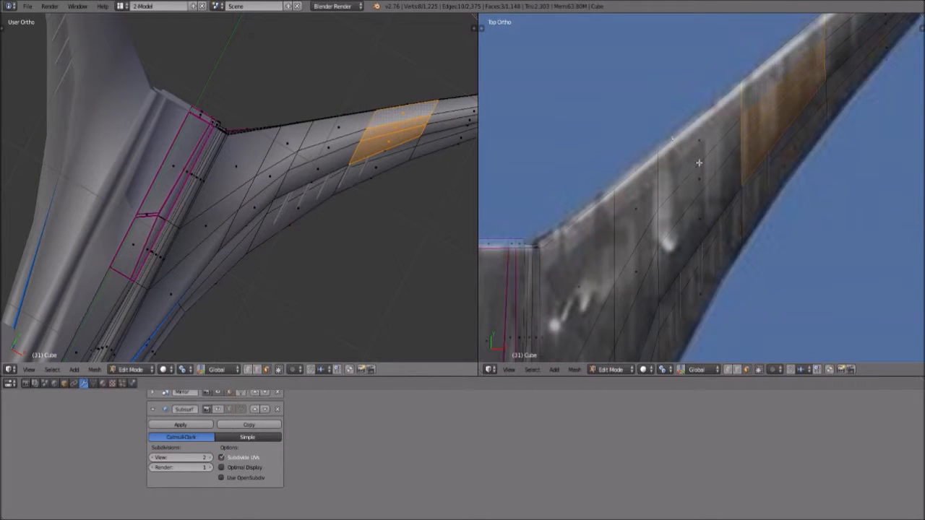
pyautogui.rightClick(327, 151)
pyautogui.keyDown('shift'); pyautogui.rightClick(322, 165); pyautogui.keyUp('shift')
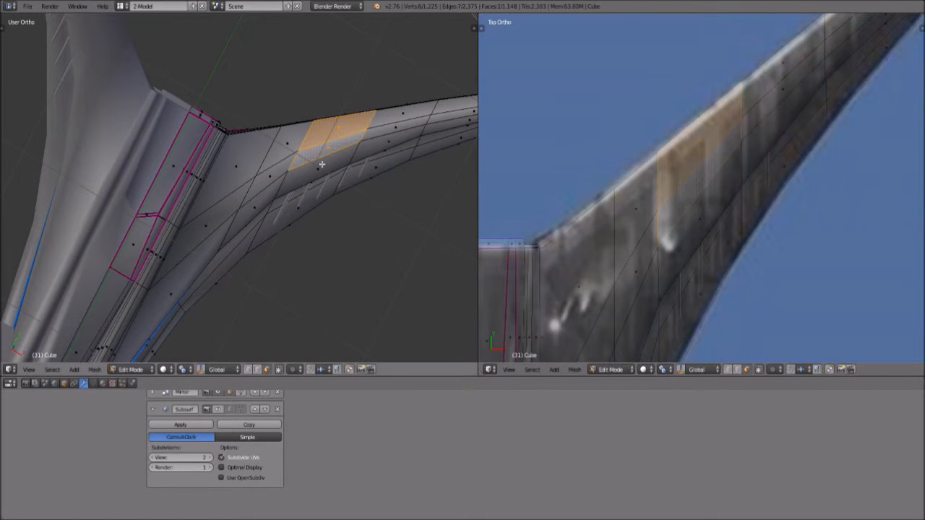
pyautogui.keyDown('shift'); pyautogui.rightClick(711, 222); pyautogui.keyUp('shift')
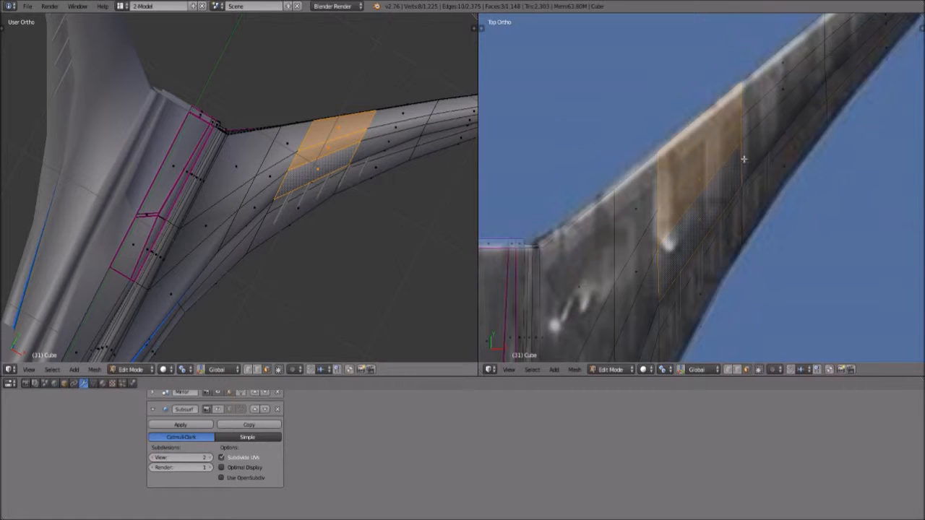
pyautogui.keyDown('shift'); pyautogui.moveTo(768, 128); pyautogui.dragTo(751, 140, button='middle'); pyautogui.keyUp('shift')
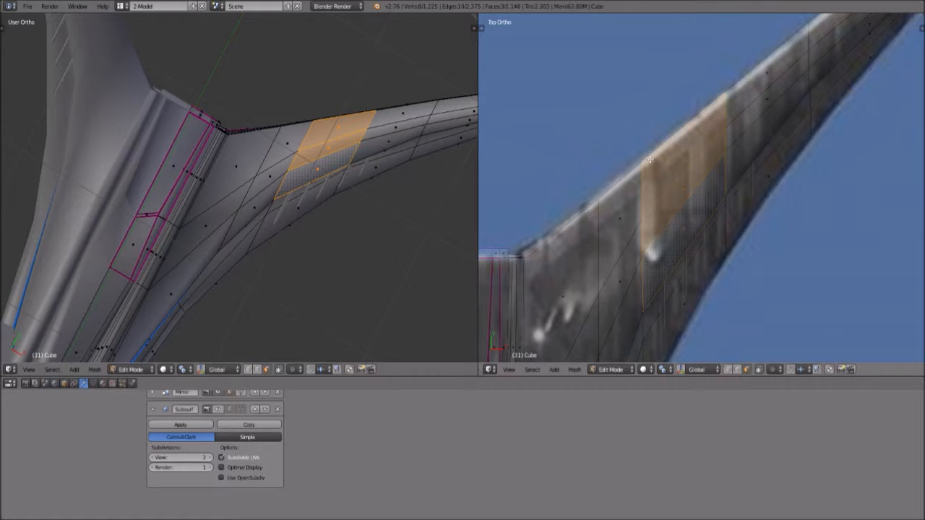
pyautogui.press('a')
pyautogui.scroll(-4, 637, 203)
pyautogui.keyDown('shift'); pyautogui.moveTo(590, 253); pyautogui.dragTo(565, 263, button='middle'); pyautogui.keyUp('shift')
pyautogui.keyDown('shift'); pyautogui.moveTo(700, 217); pyautogui.dragTo(755, 207, button='middle'); pyautogui.keyUp('shift')
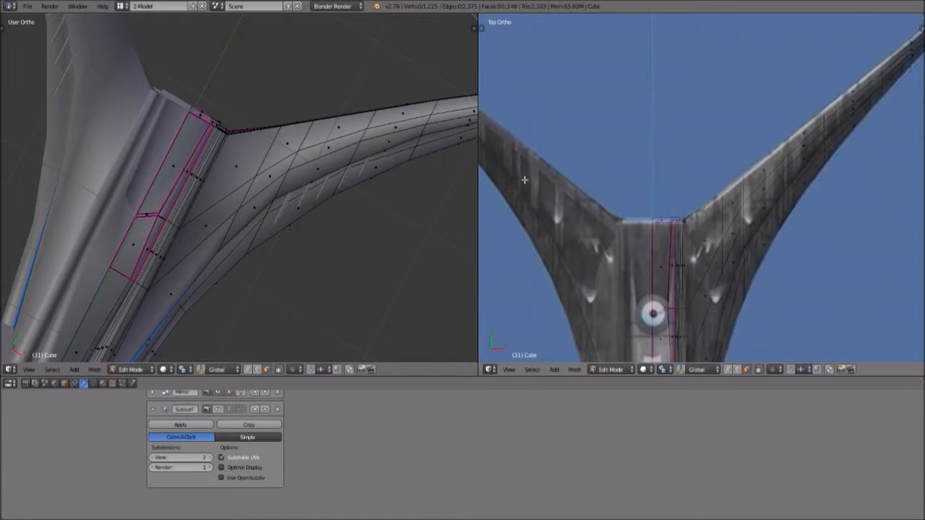
pyautogui.keyDown('shift'); pyautogui.moveTo(877, 183); pyautogui.dragTo(845, 197, button='middle'); pyautogui.keyUp('shift')
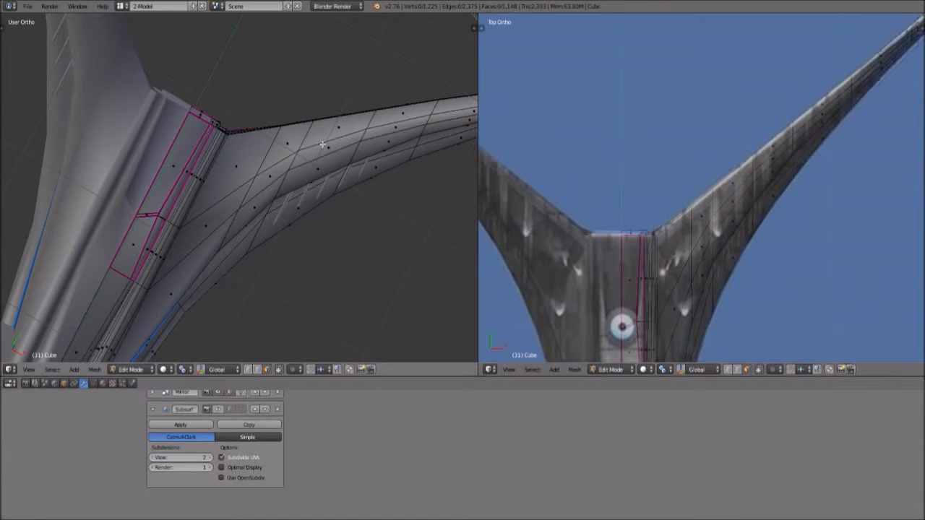
# - Add a loop cut across the wing just outboard of the long light streak in the reference
pyautogui.rightClick(322, 145)
pyautogui.keyDown('shift'); pyautogui.rightClick(323, 150); pyautogui.keyUp('shift')
pyautogui.keyDown('shift'); pyautogui.rightClick(307, 177); pyautogui.keyUp('shift')
pyautogui.scroll(2, 833, 234)
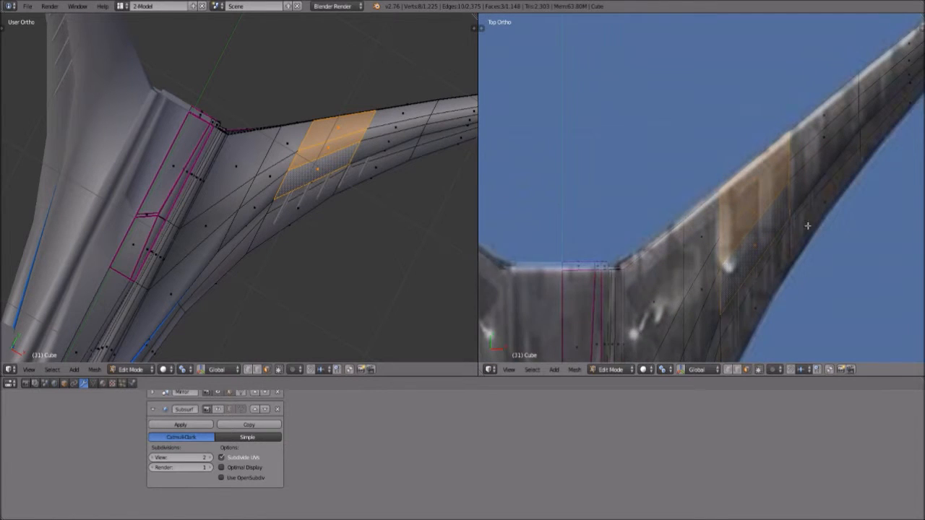
pyautogui.scroll(1, 816, 228)
pyautogui.keyDown('shift'); pyautogui.moveTo(816, 228); pyautogui.dragTo(778, 212, button='middle'); pyautogui.keyUp('shift')
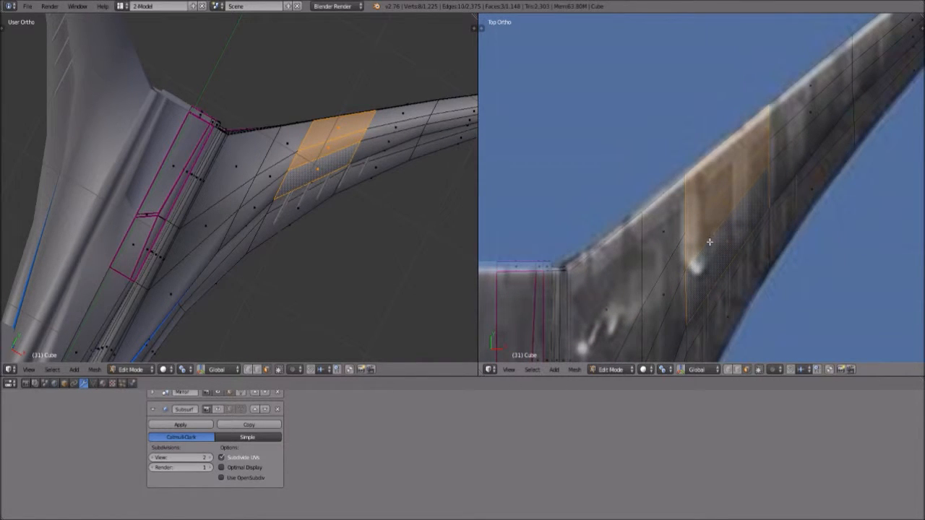
pyautogui.keyDown('shift'); pyautogui.moveTo(704, 245); pyautogui.dragTo(701, 244, button='middle'); pyautogui.keyUp('shift')
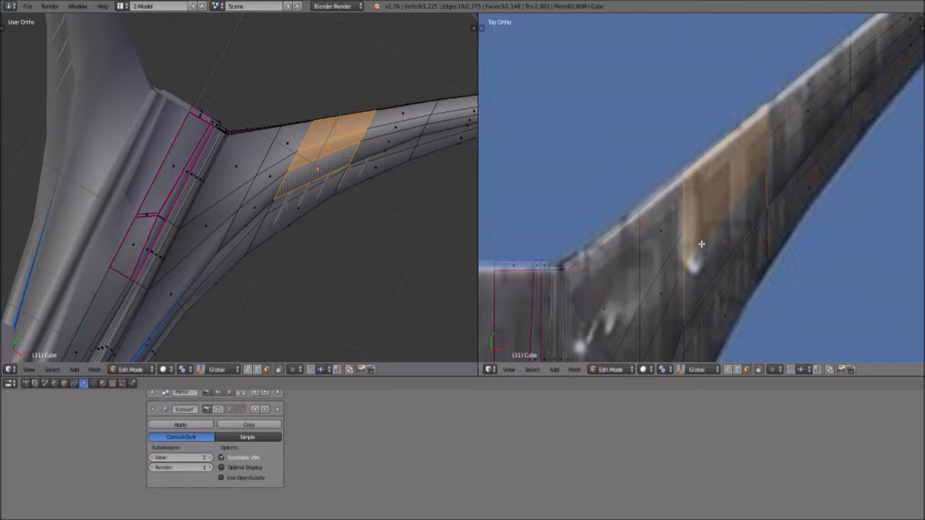
pyautogui.hotkey('ctrl', 'r')
pyautogui.click(701, 244)
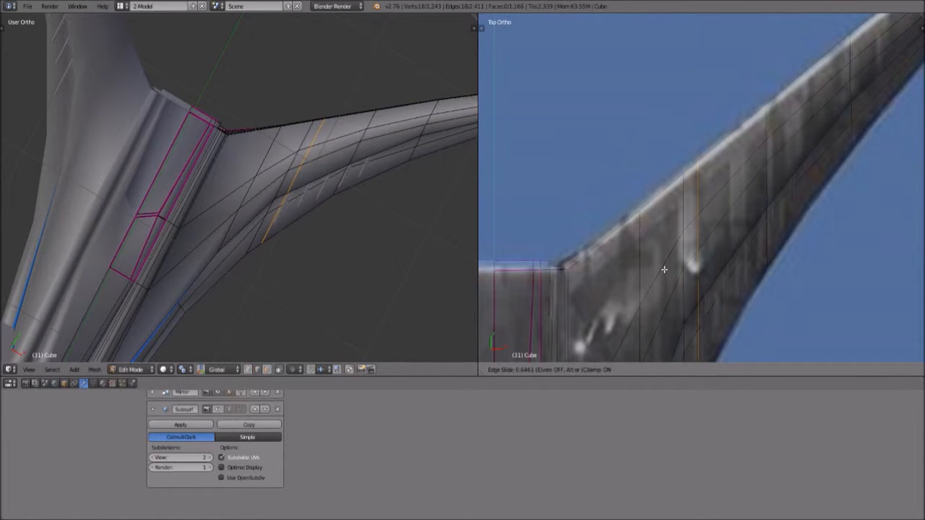
pyautogui.click(720, 241)
# - Add a loop cut across the wing along the outboard side of the next vertical streak
pyautogui.hotkey('ctrl', 'r')
pyautogui.click(720, 240)
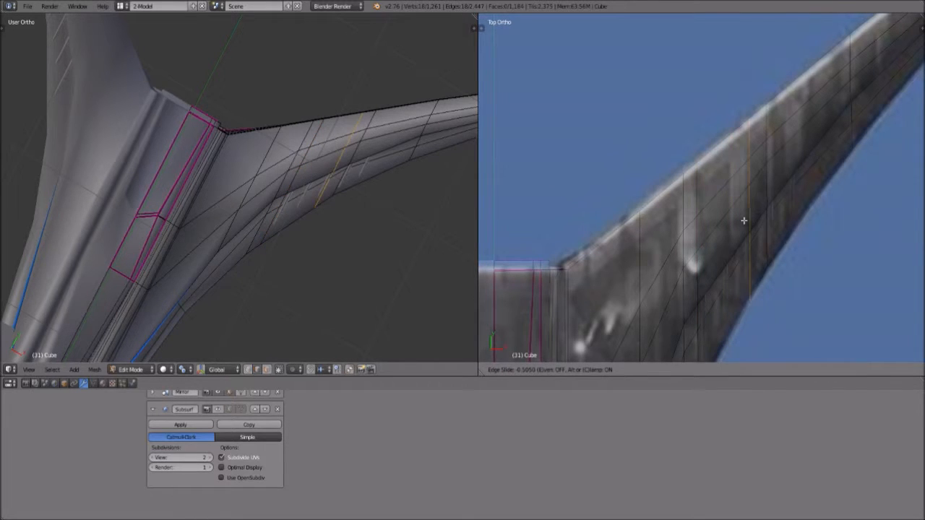
pyautogui.click(734, 236)
pyautogui.hotkey('ctrl', 'r')
pyautogui.click(738, 231)
pyautogui.click(738, 231)
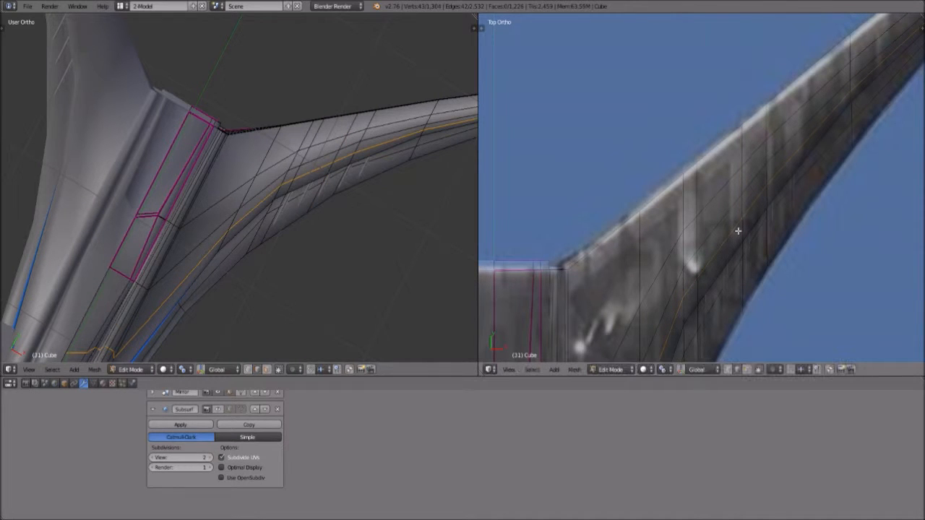
pyautogui.hotkey('ctrl', 'z')
# - Add a loop cut across the wing along the inboard side of that second streak
pyautogui.hotkey('ctrl', 'r')
pyautogui.click(741, 197)
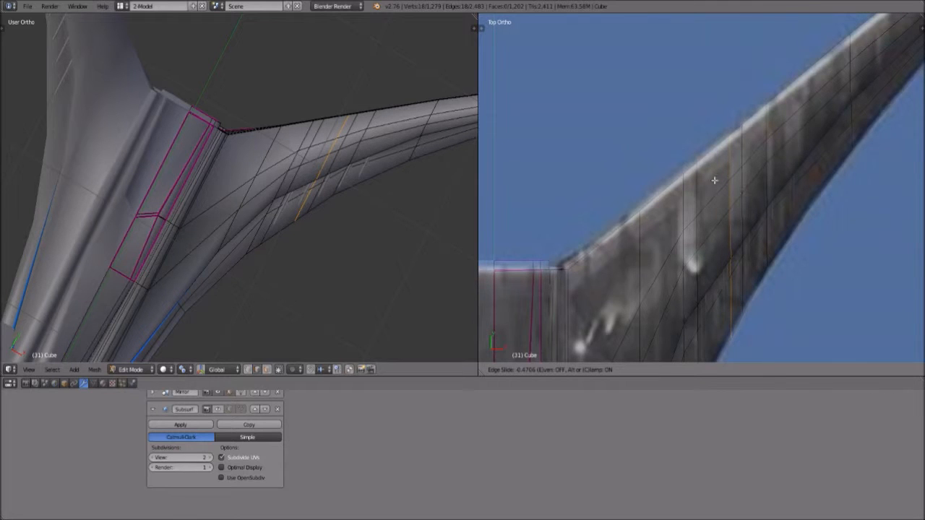
pyautogui.click(712, 178)
# - Add a lengthwise loop cut along the wing near its leading edge, with an edge slide of about -0.21
pyautogui.hotkey('ctrl', 'r')
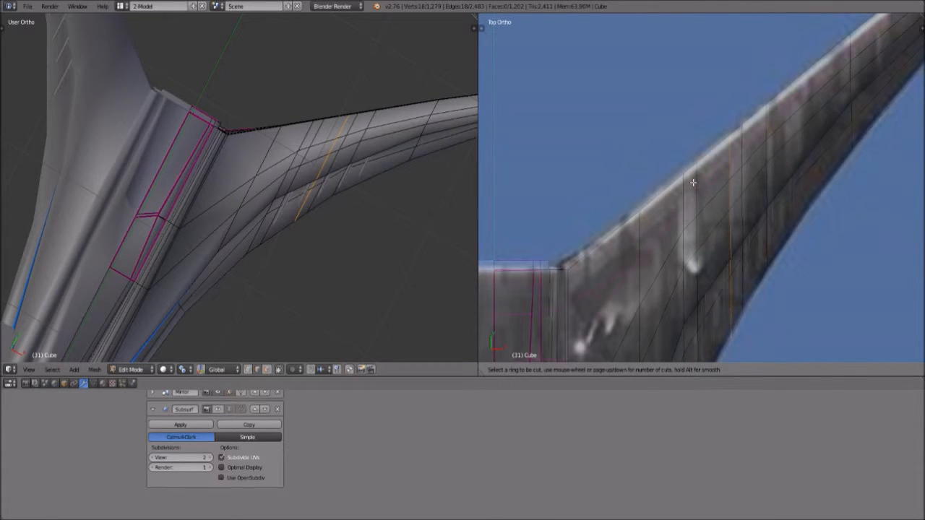
pyautogui.click(694, 184)
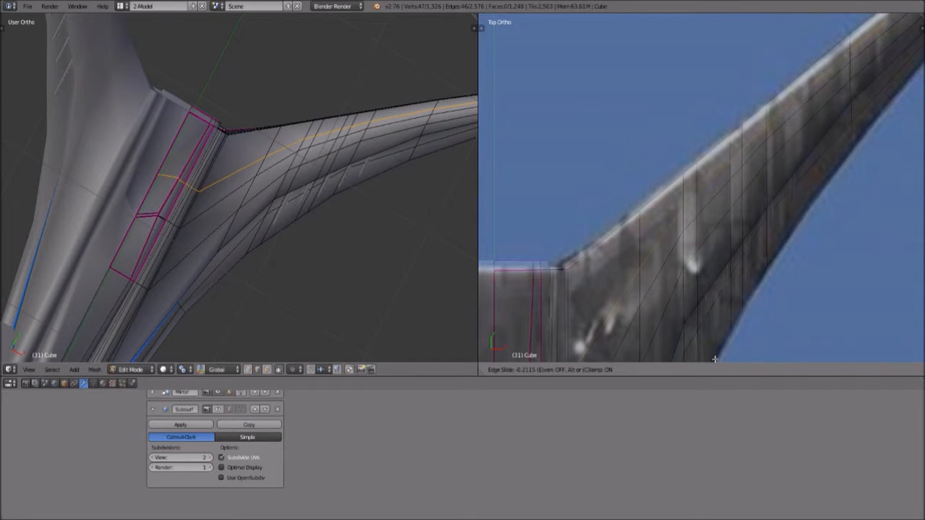
pyautogui.click(638, 281)
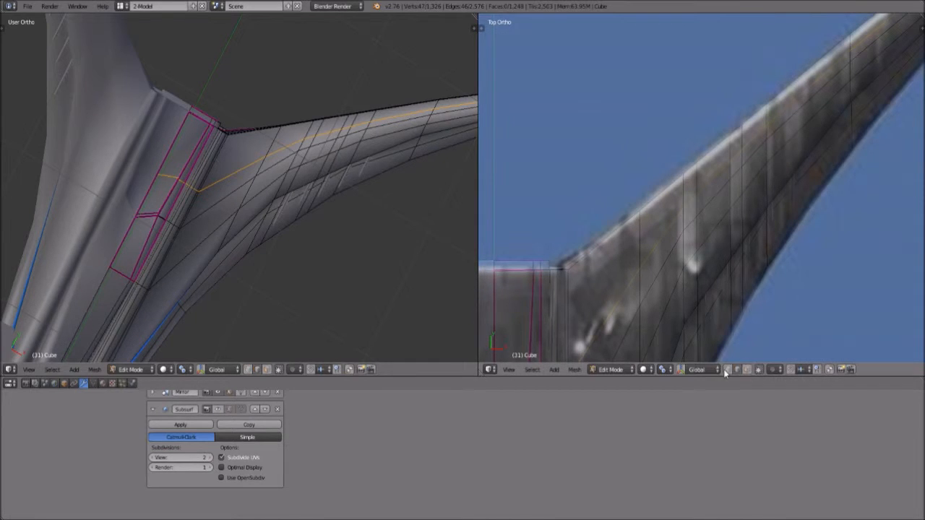
# - Slide two lengthwise-loop vertices toward the leading edge, one inboard of the long light streak and one just outboard of it
pyautogui.rightClick(634, 277)
pyautogui.hotkey('ctrl', 'v')
pyautogui.hotkey('shift', 'v')
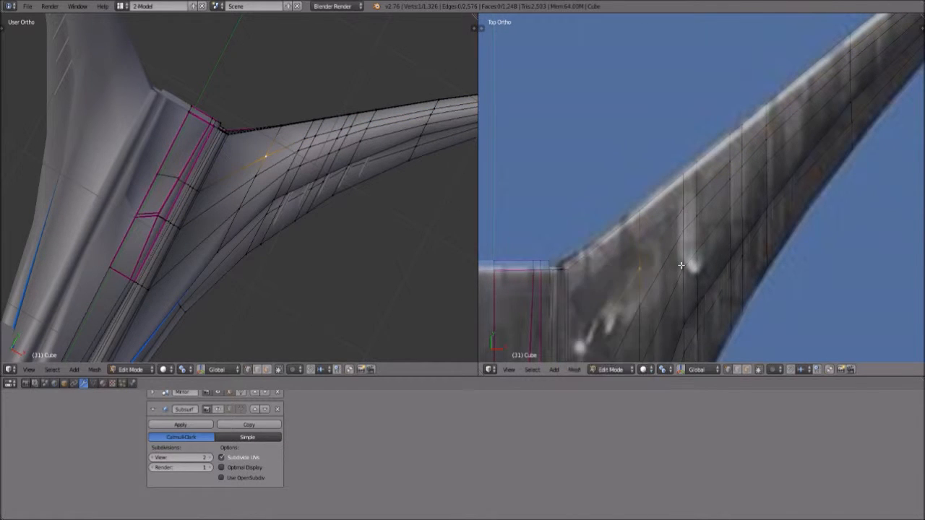
pyautogui.click(697, 190)
pyautogui.rightClick(698, 188)
pyautogui.hotkey('shift', 'v')
pyautogui.click(674, 204)
# - Slide the lengthwise loop's vertex at the wing root along its edge toward the leading edge, by about 0.79
pyautogui.keyDown('shift'); pyautogui.moveTo(834, 93); pyautogui.dragTo(722, 219, button='middle'); pyautogui.keyUp('shift')
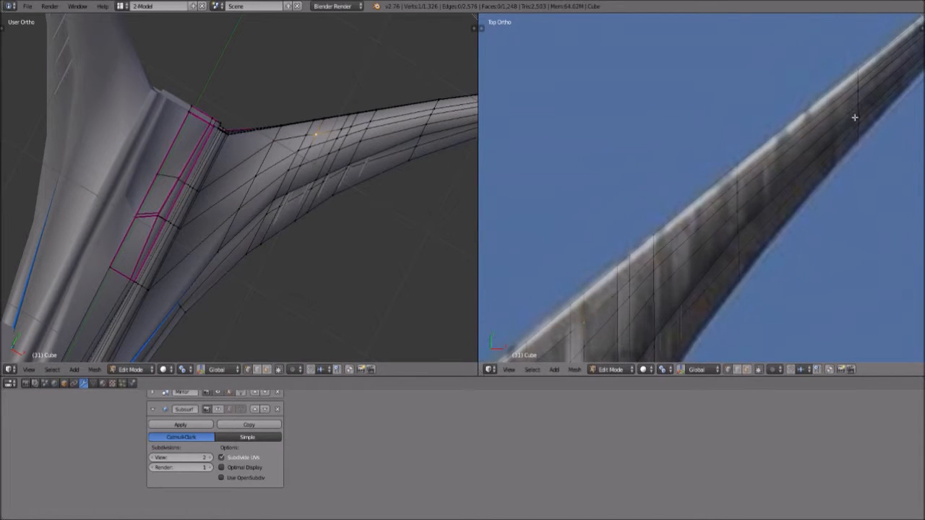
pyautogui.scroll(-2, 653, 271)
pyautogui.scroll(-1, 624, 287)
pyautogui.keyDown('shift'); pyautogui.moveTo(621, 292); pyautogui.dragTo(692, 225, button='middle'); pyautogui.keyUp('shift')
pyautogui.scroll(2, 688, 235)
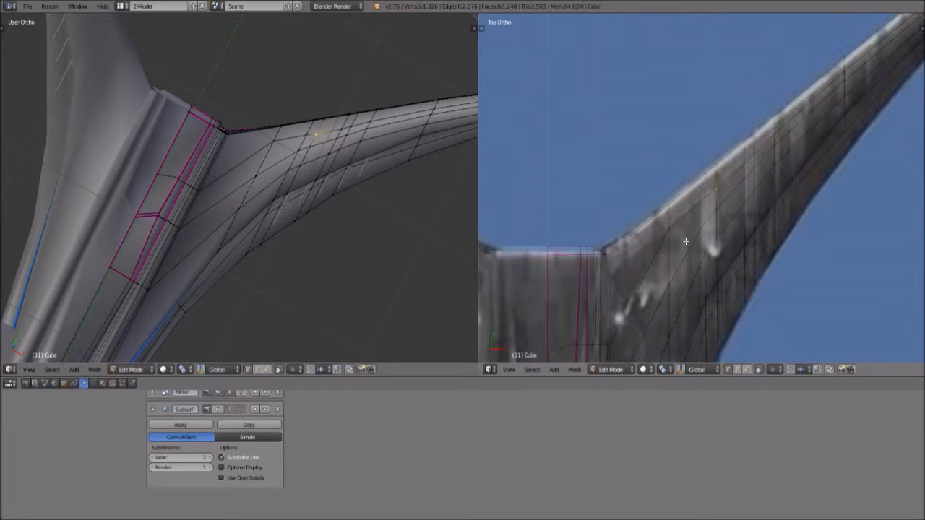
pyautogui.scroll(1, 660, 282)
pyautogui.keyDown('shift'); pyautogui.moveTo(663, 270); pyautogui.dragTo(712, 195, button='middle'); pyautogui.keyUp('shift')
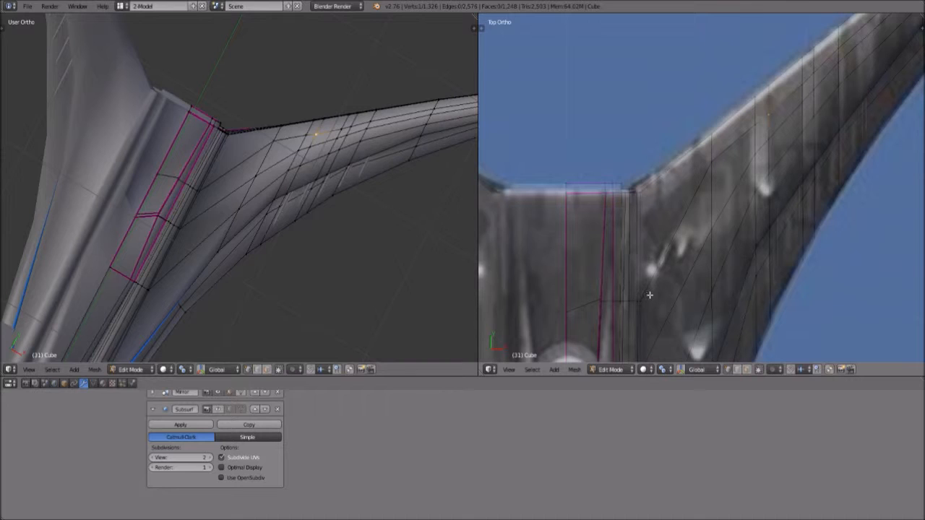
pyautogui.hotkey('shift', 'v')
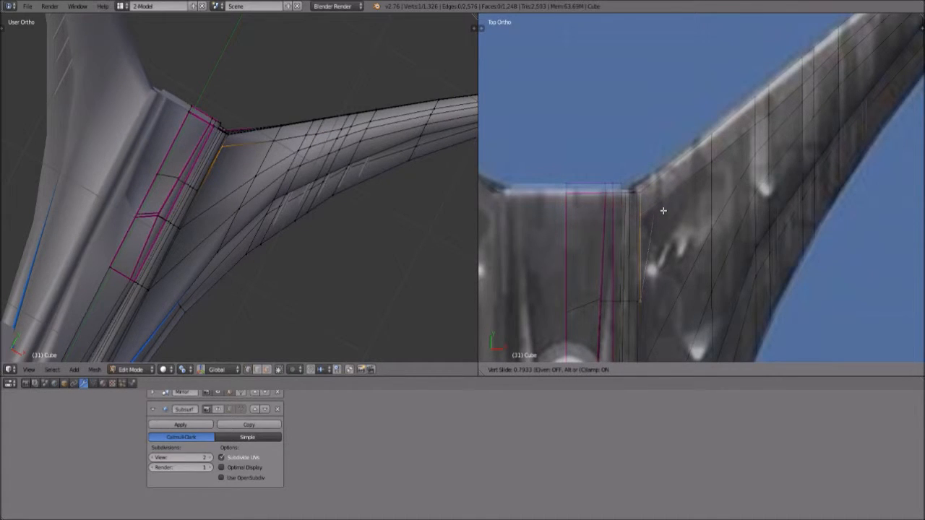
pyautogui.click(386, 209)
# - Slide the matching vertex on the narrow strip beside the wing root slightly forward, by about 0.13
pyautogui.scroll(3, 268, 196)
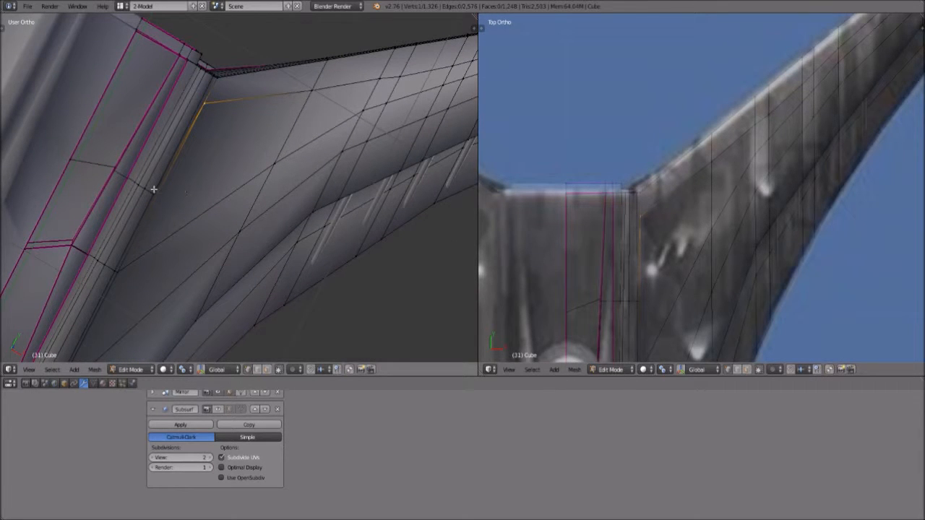
pyautogui.scroll(1, 170, 171)
pyautogui.hotkey('shift', 'v')
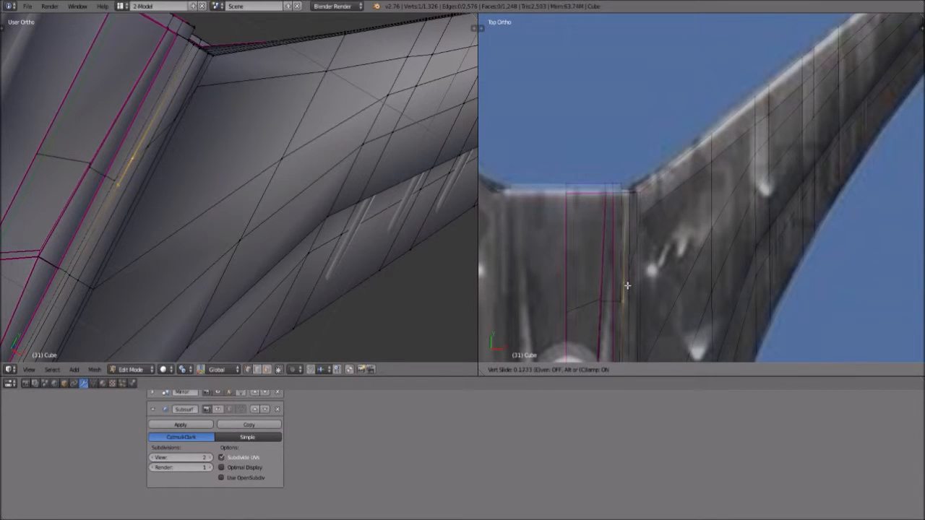
pyautogui.click(647, 284)
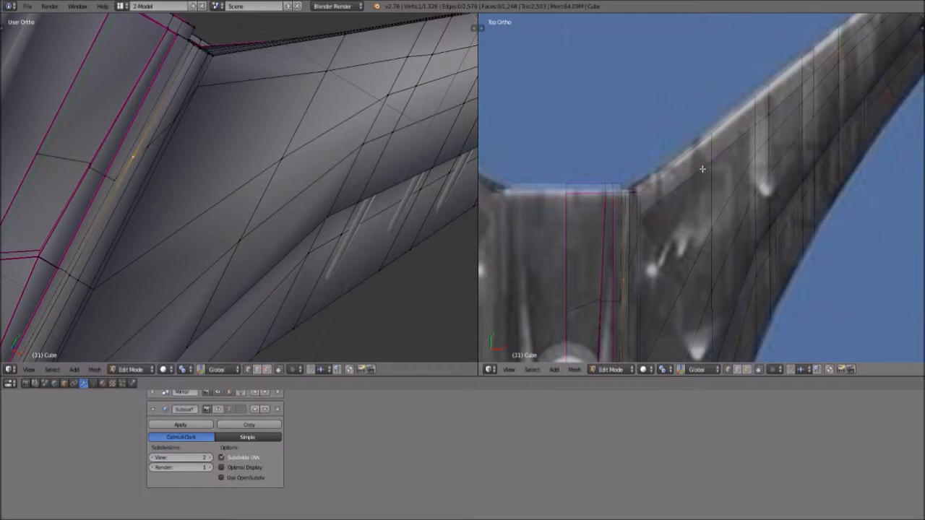
# - Extrude the three adjacent wing faces just outboard of the long light streak by 0.005
pyautogui.scroll(-3, 701, 181)
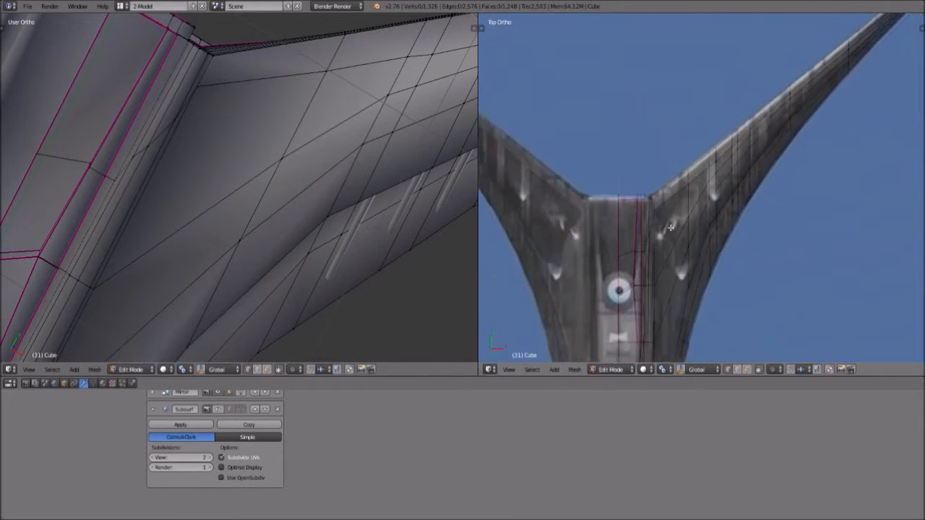
pyautogui.scroll(4, 675, 224)
pyautogui.scroll(-1, 677, 294)
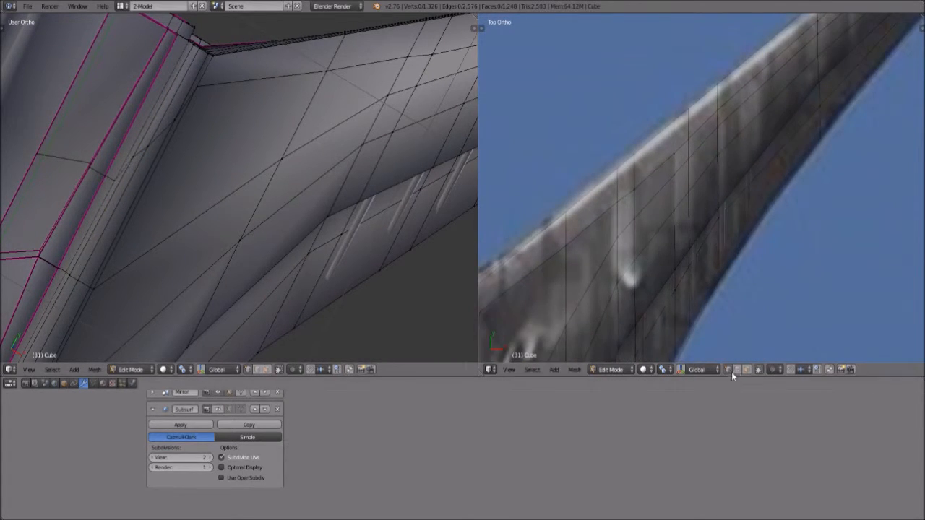
pyautogui.click(747, 369)
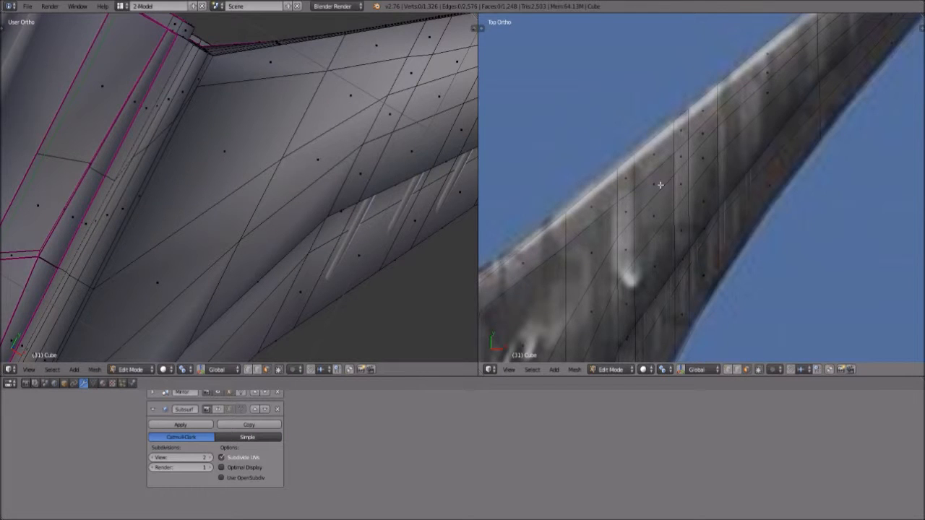
pyautogui.rightClick(657, 220)
pyautogui.keyDown('shift'); pyautogui.rightClick(659, 266); pyautogui.keyUp('shift')
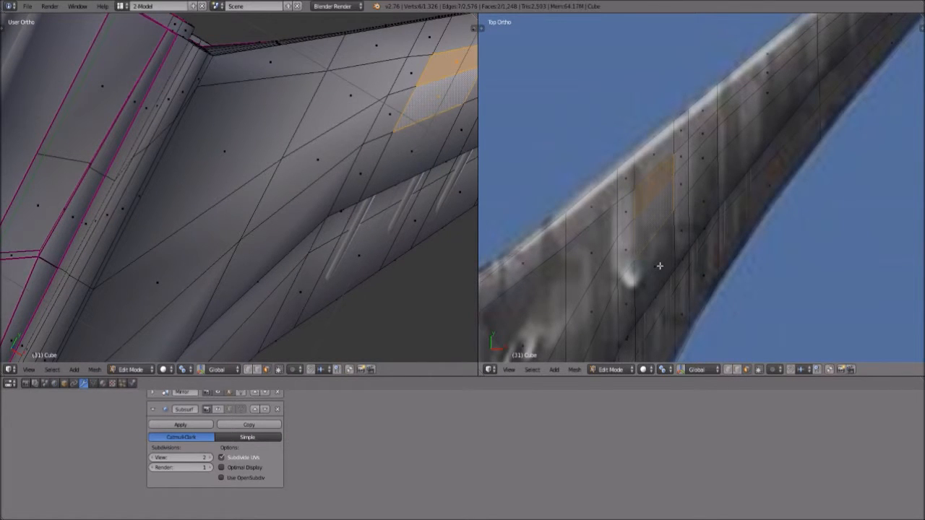
pyautogui.keyDown('shift'); pyautogui.rightClick(415, 176); pyautogui.keyUp('shift')
pyautogui.moveTo(416, 176); pyautogui.dragTo(231, 157, button='middle')
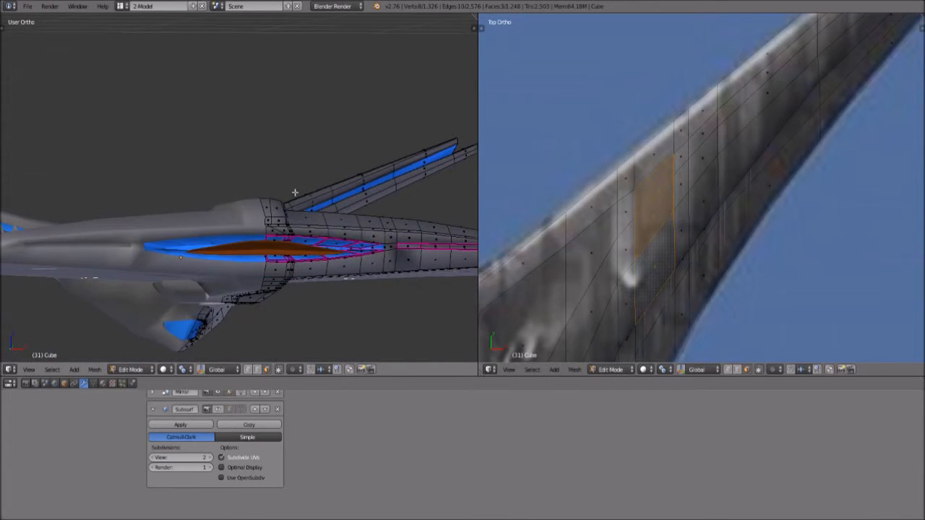
pyautogui.moveTo(295, 192); pyautogui.dragTo(284, 208, button='middle')
pyautogui.scroll(6, 282, 210)
pyautogui.moveTo(431, 262); pyautogui.dragTo(340, 233, button='middle')
pyautogui.press('e')
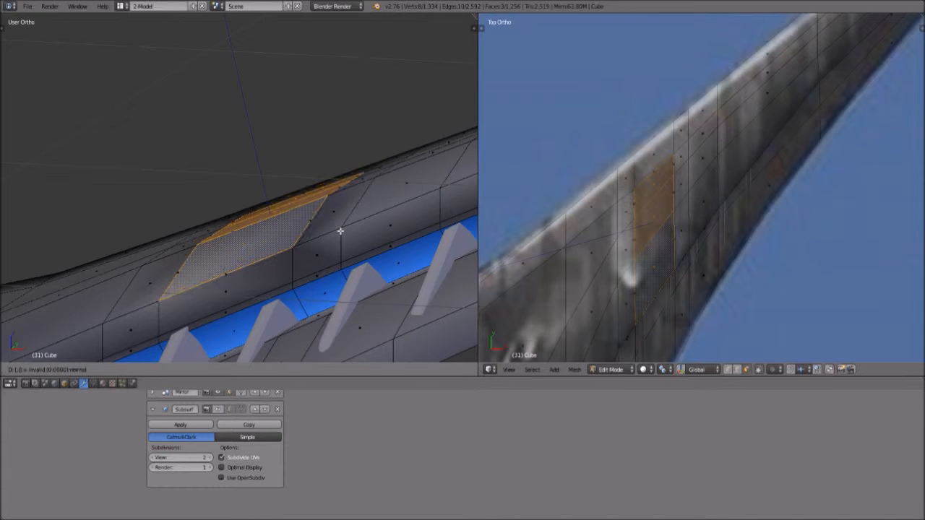
pyautogui.press('0')
pyautogui.write('5')
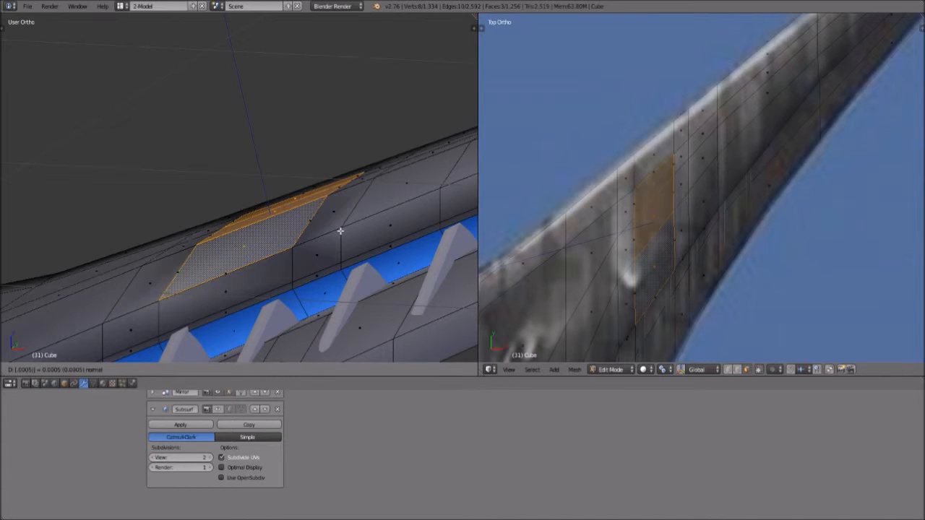
pyautogui.write('0')
pyautogui.press('BackSpace')
pyautogui.press('BackSpace')
pyautogui.press('BackSpace')
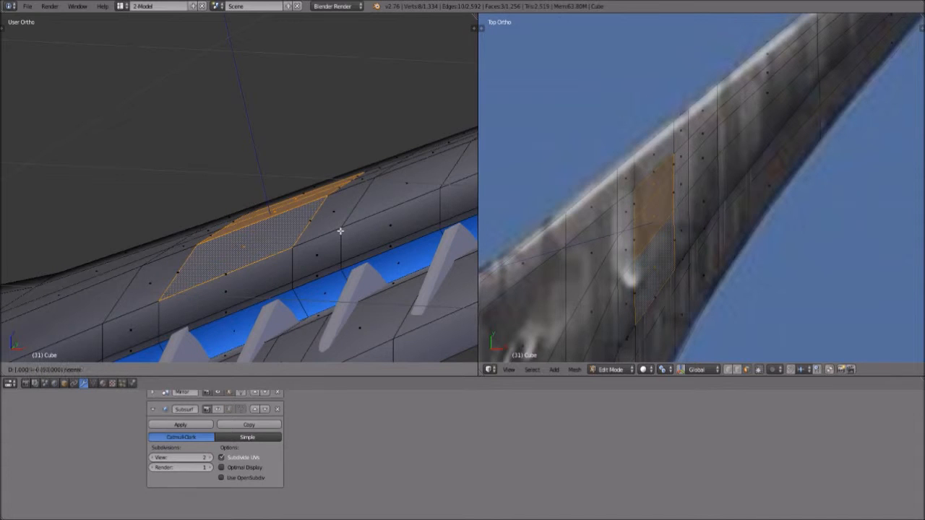
pyautogui.write('50')
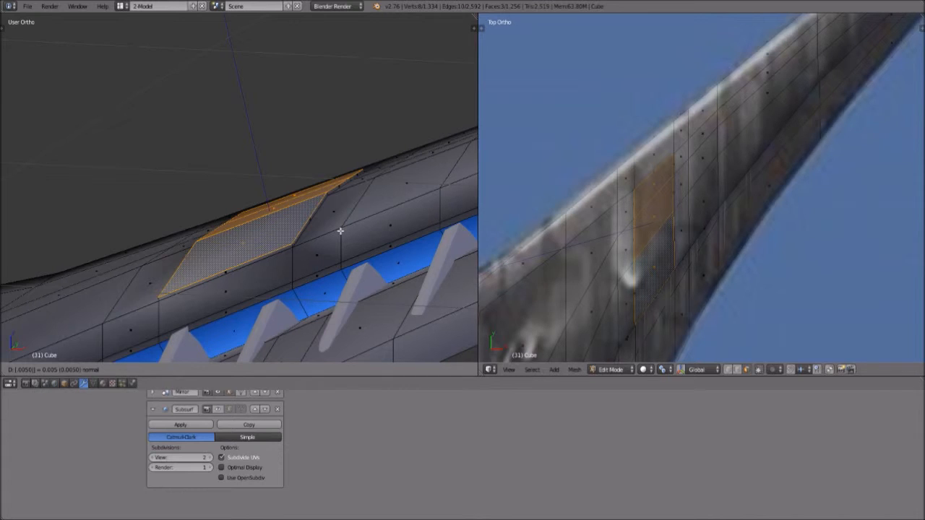
pyautogui.press('Return')
# - Turn on the Subsurf modifier's display in the viewport to show the extruded panel smoothed
pyautogui.moveTo(207, 191); pyautogui.dragTo(225, 213, button='middle')
pyautogui.scroll(3, 225, 214)
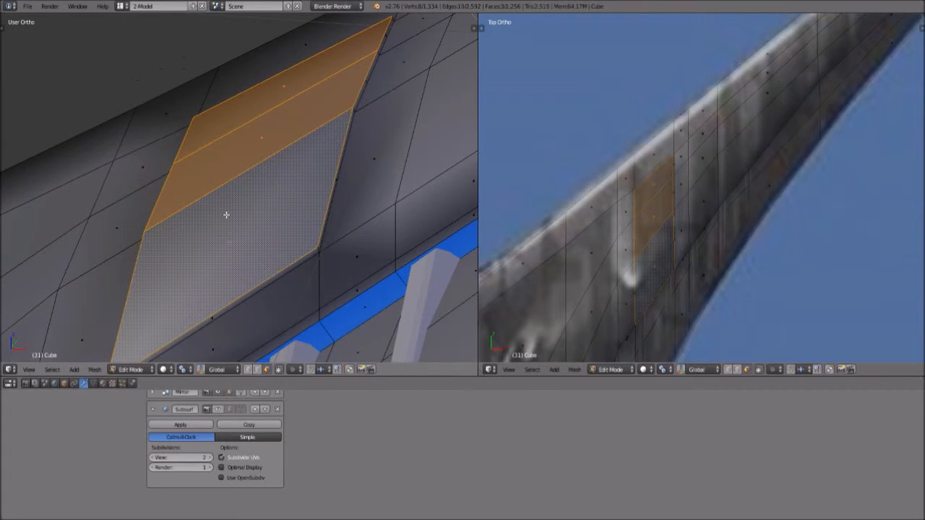
pyautogui.scroll(-3, 226, 214)
pyautogui.scroll(2, 227, 215)
pyautogui.scroll(-1, 239, 206)
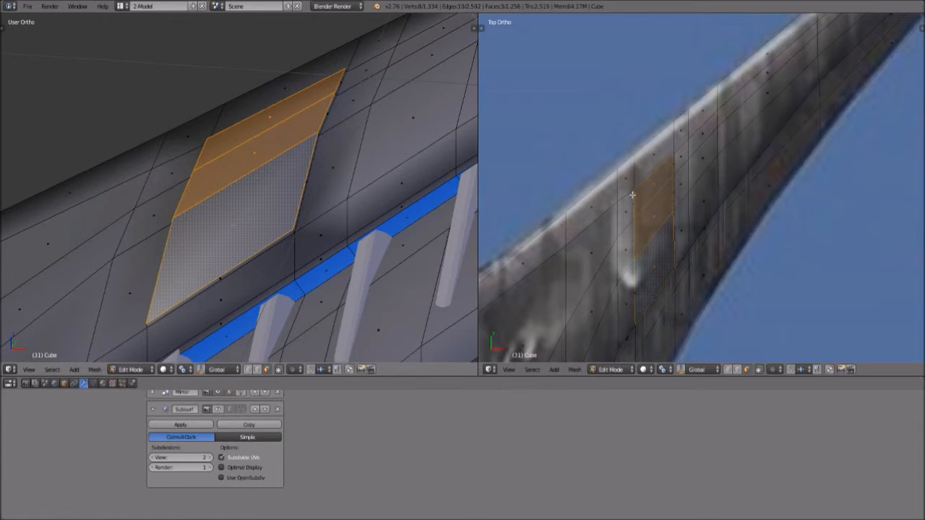
pyautogui.click(216, 409)
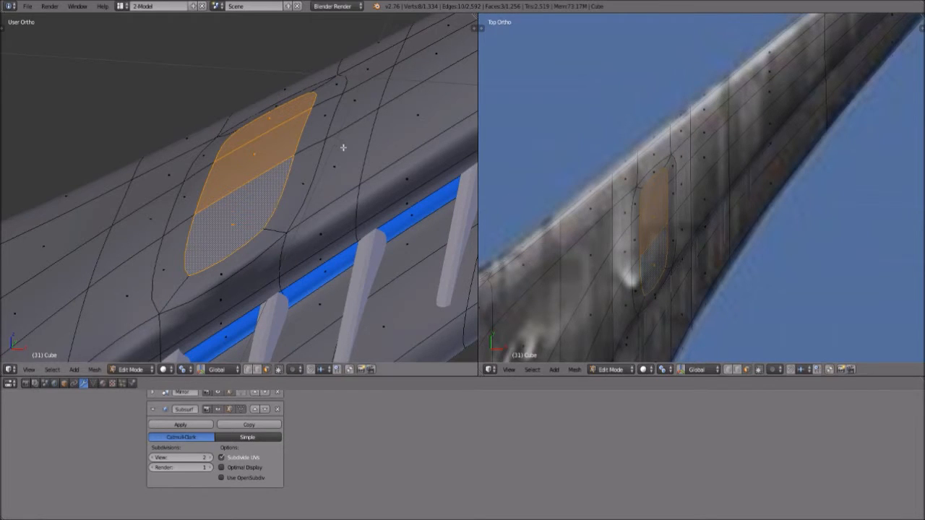
pyautogui.hotkey('shift', 'e')
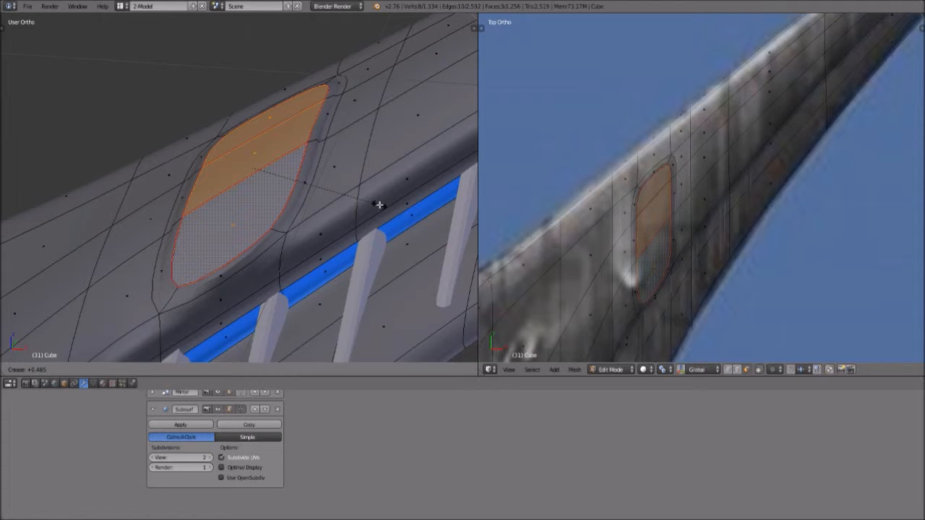
pyautogui.rightClick(379, 205)
pyautogui.hotkey('shift', 'e')
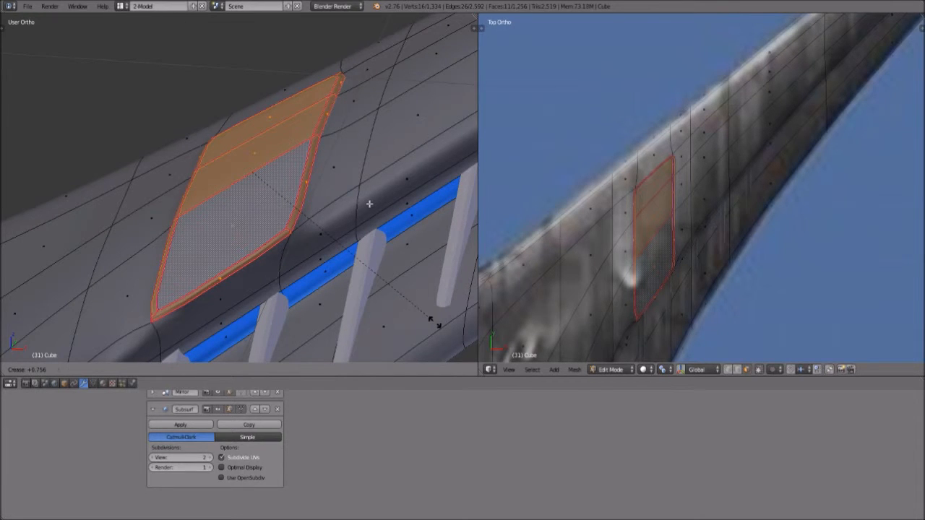
pyautogui.rightClick(369, 205)
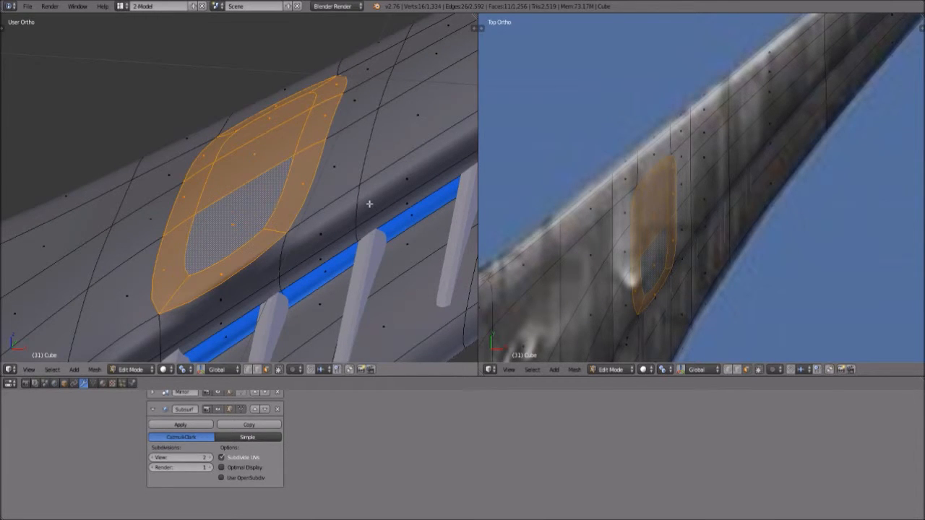
pyautogui.scroll(-1, 370, 205)
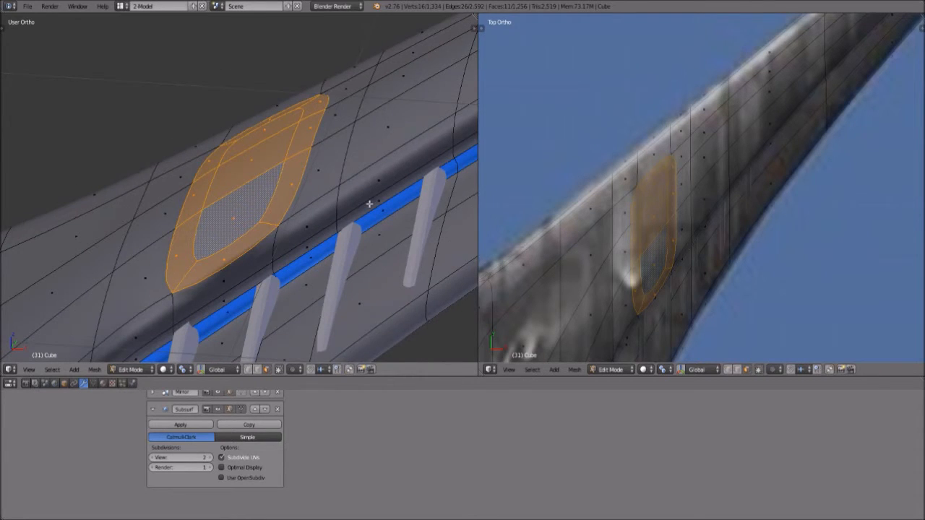
pyautogui.scroll(-7, 369, 204)
pyautogui.press('KP_5')
pyautogui.scroll(2, 42, 359)
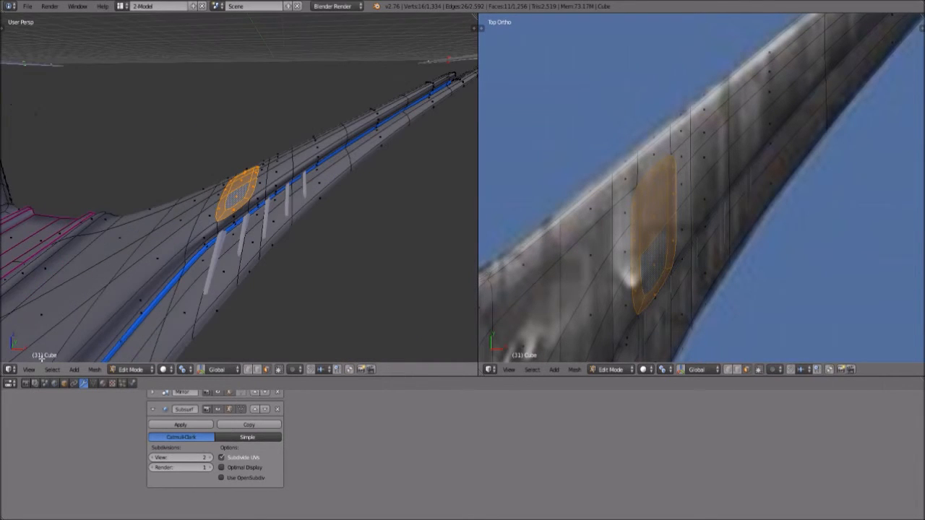
pyautogui.click(35, 371)
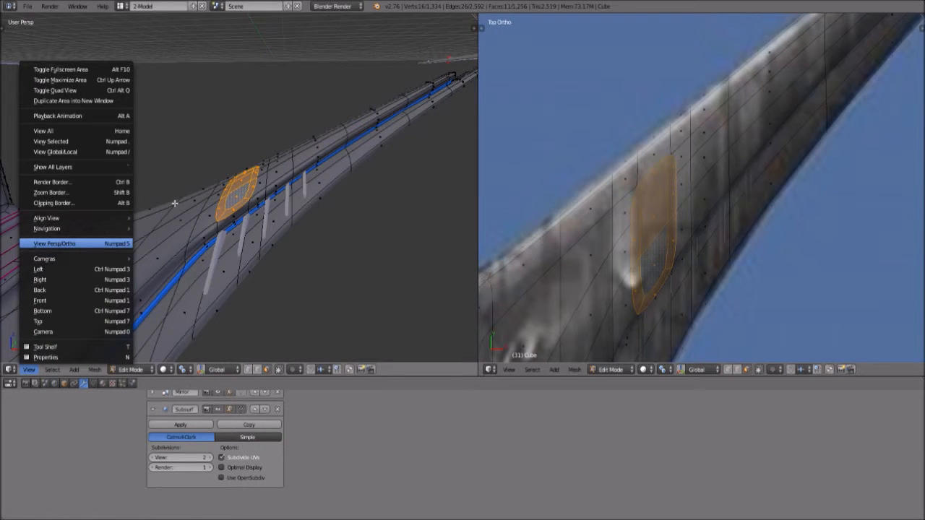
pyautogui.press('KP_5')
# - Try shrinking and growing the face selection around the extruded panel, ending on its three top faces
pyautogui.press('ctrl+KP_Subtract')
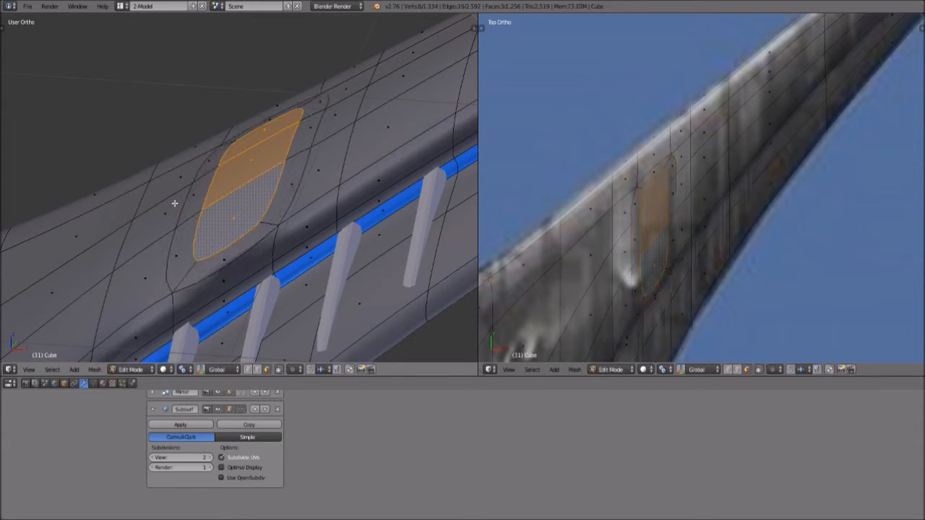
pyautogui.press('ctrl+KP_Add')
pyautogui.press('ctrl+KP_Subtract')
pyautogui.press('ctrl+KP_Add')
pyautogui.press('ctrl+KP_Subtract')
pyautogui.press('ctrl+KP_Add')
pyautogui.press('ctrl+KP_Subtract')
pyautogui.press('ctrl+KP_Add')
pyautogui.press('ctrl+KP_Subtract')
pyautogui.press('ctrl+KP_Add')
pyautogui.press('ctrl+KP_Add')
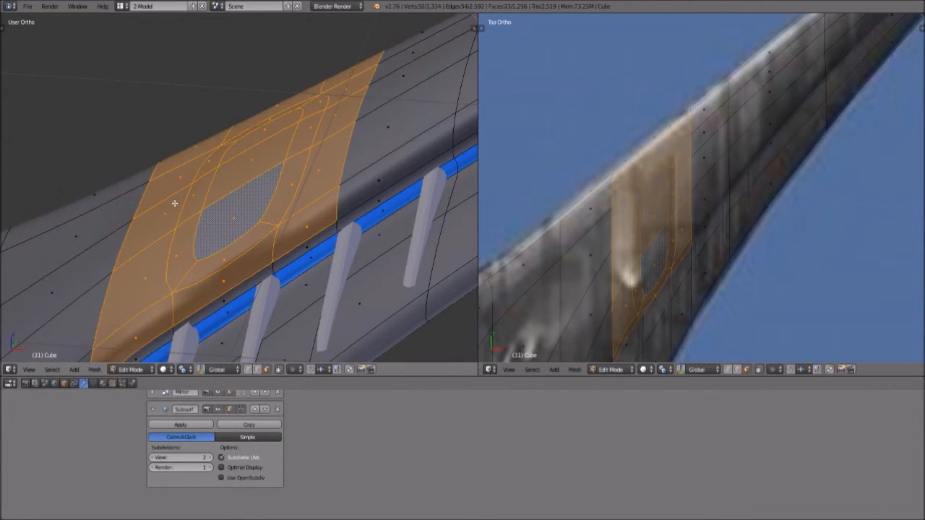
pyautogui.press('ctrl+KP_Subtract')
pyautogui.press('ctrl+KP_Subtract')
# - Grow the selection to include the extruded panel's side faces and add a crease of 1.000 to their edges
pyautogui.press('ctrl+KP_Add')
pyautogui.hotkey('shift', 'e')
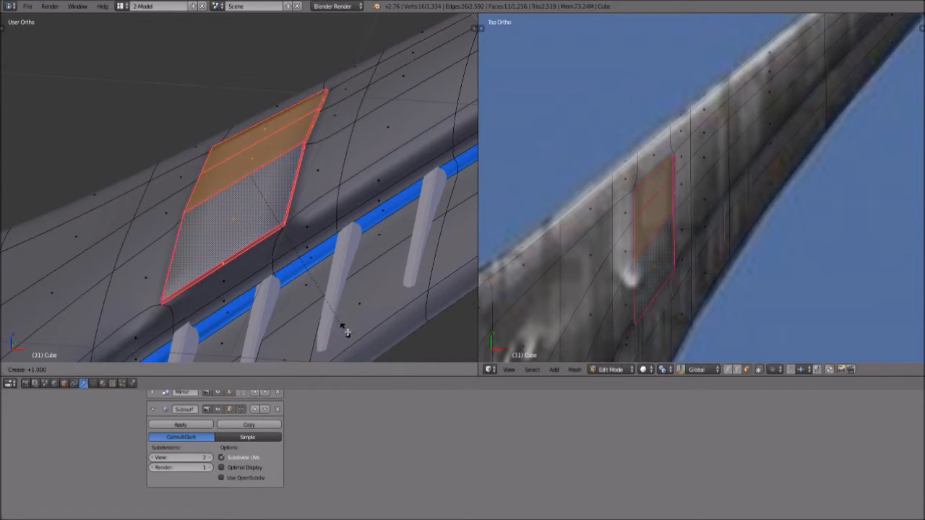
pyautogui.click(356, 339)
pyautogui.scroll(-3, 243, 199)
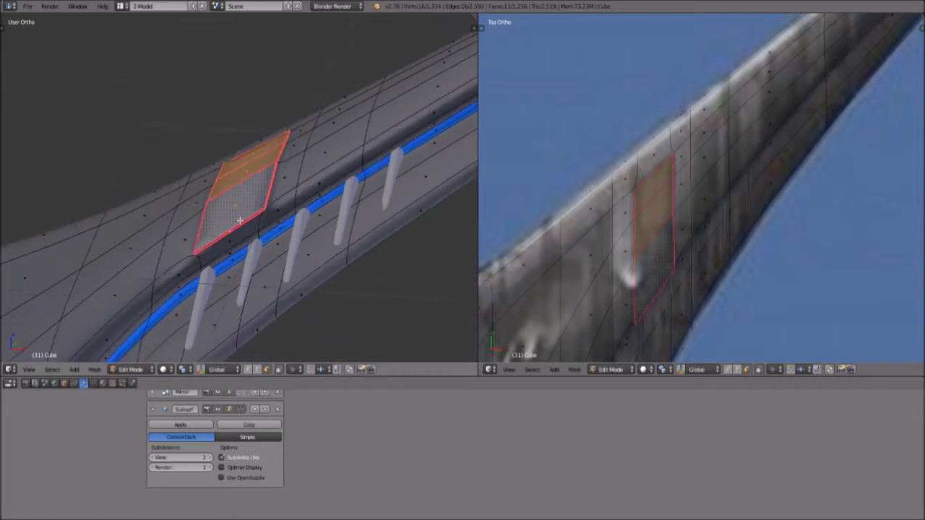
# - Leave Edit Mode and inspect the raised wing panel up close with Rendered viewport shading
pyautogui.moveTo(239, 219); pyautogui.dragTo(256, 233, button='middle')
pyautogui.scroll(-1, 138, 358)
pyautogui.click(145, 370)
pyautogui.click(147, 349)
pyautogui.moveTo(192, 253); pyautogui.dragTo(169, 212, button='middle')
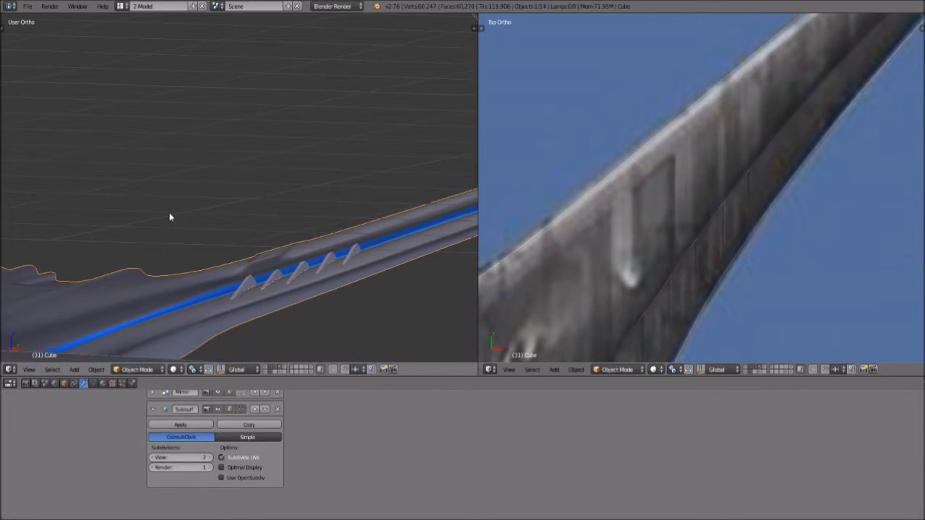
pyautogui.click(179, 371)
pyautogui.click(194, 300)
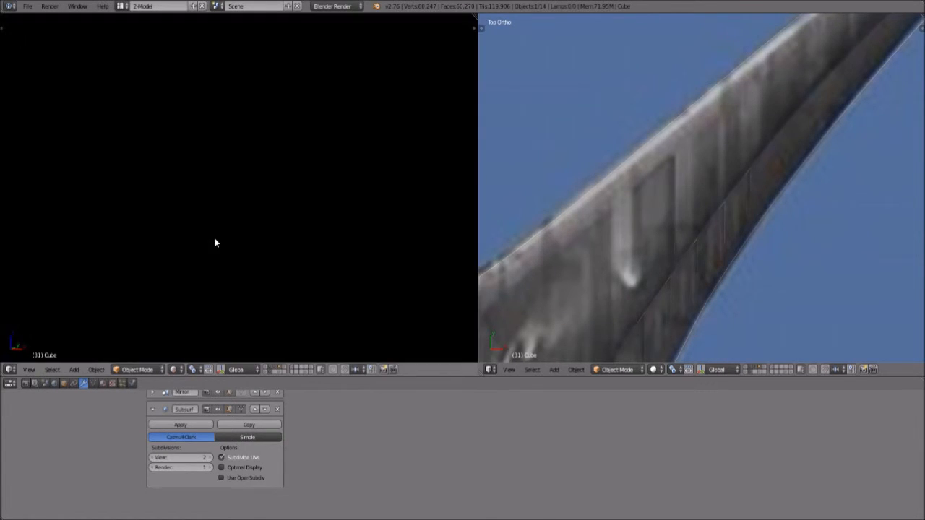
pyautogui.moveTo(225, 265); pyautogui.dragTo(231, 285, button='middle')
pyautogui.moveTo(258, 193); pyautogui.dragTo(258, 194, button='middle')
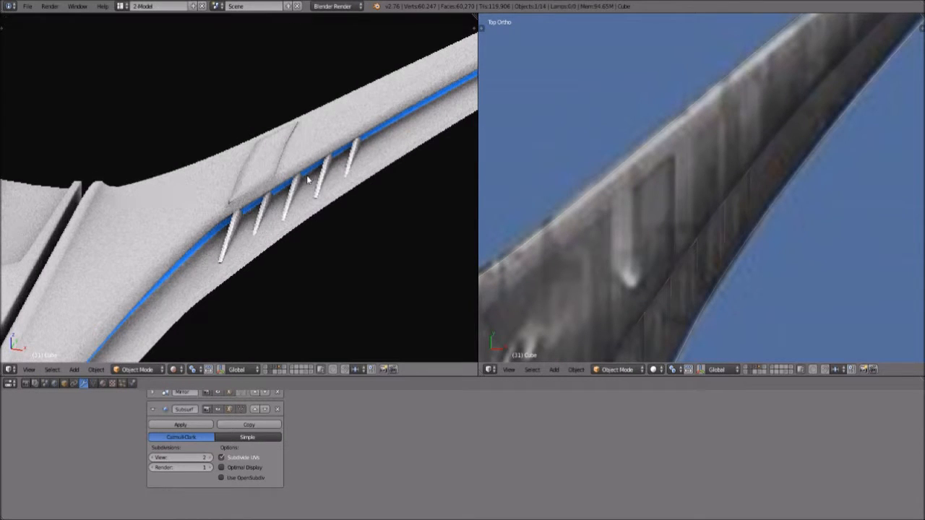
pyautogui.scroll(3, 308, 176)
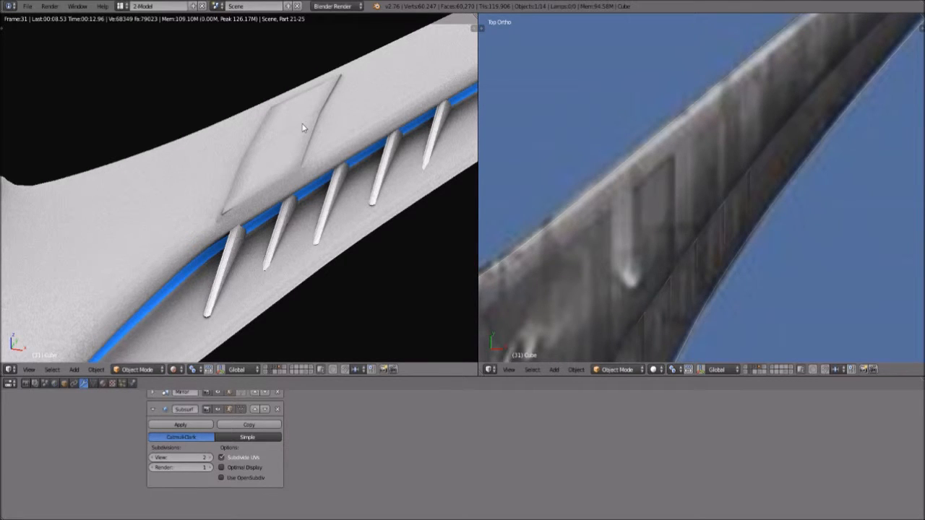
# - Return the perspective view to Solid shading and enter Edit Mode on the wing mesh
pyautogui.click(177, 369)
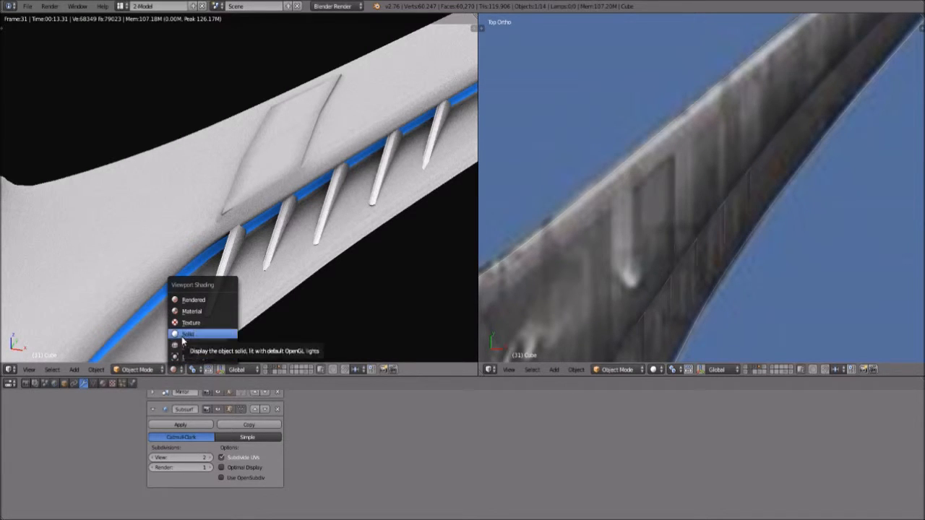
pyautogui.click(186, 334)
pyautogui.click(138, 370)
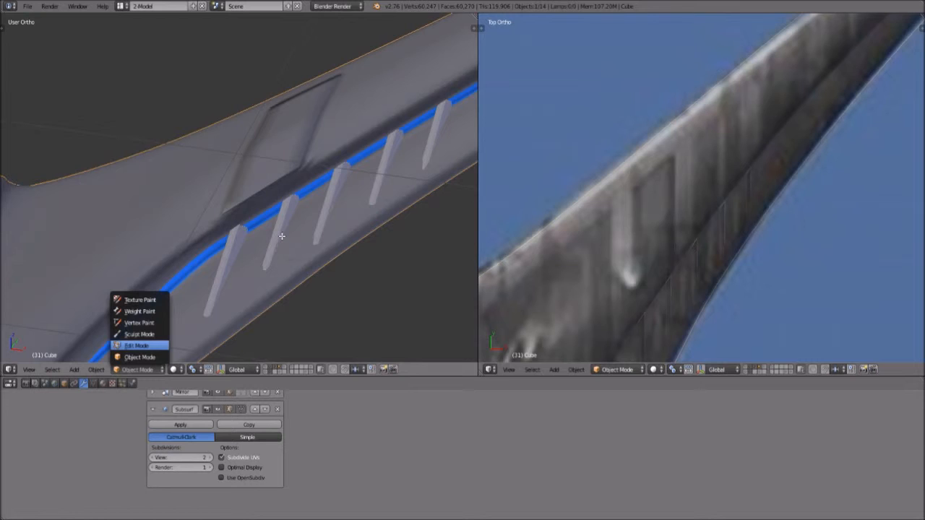
pyautogui.press('Tab')
pyautogui.scroll(1, 295, 242)
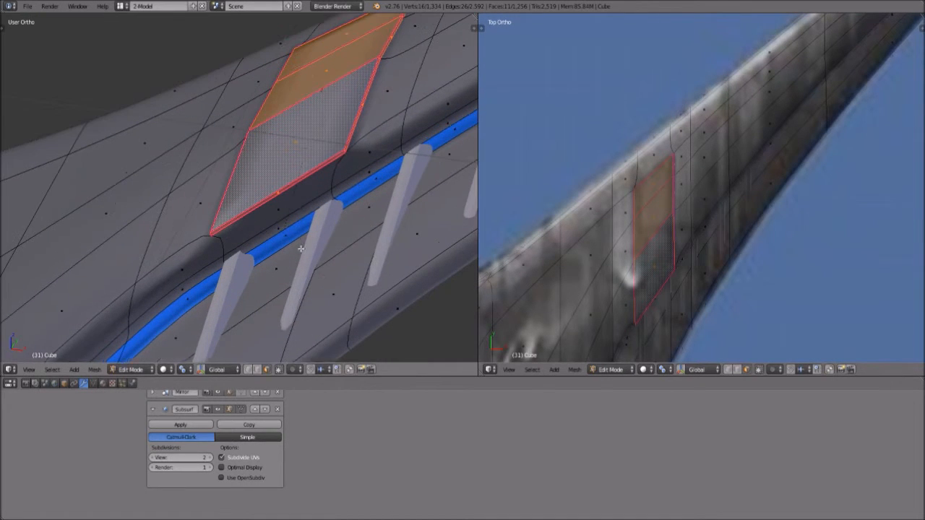
# - Try lowering the edge crease on the raised panel's selected faces by about 0.966
pyautogui.hotkey('shift', 'e')
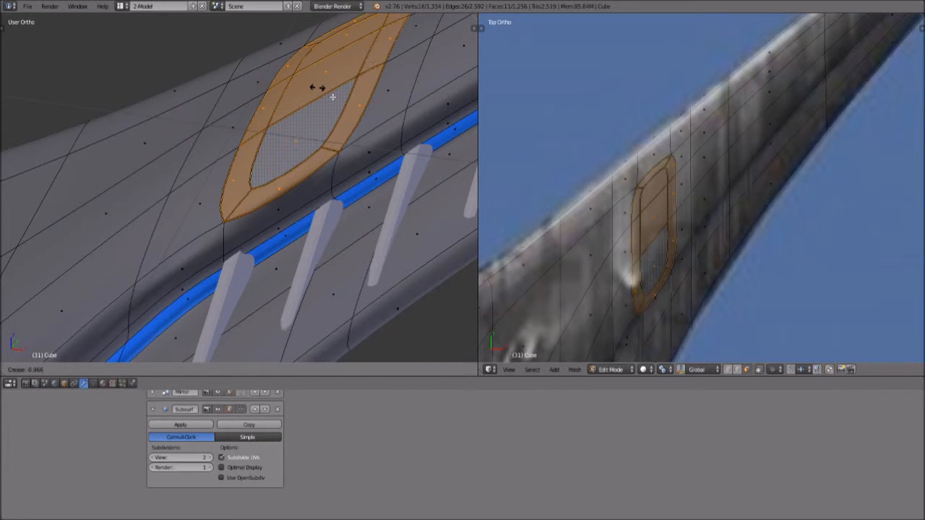
pyautogui.click(334, 97)
pyautogui.scroll(-2, 327, 105)
pyautogui.keyDown('shift'); pyautogui.moveTo(315, 120); pyautogui.dragTo(299, 163, button='middle'); pyautogui.keyUp('shift')
pyautogui.scroll(1, 300, 163)
pyautogui.scroll(1, 318, 153)
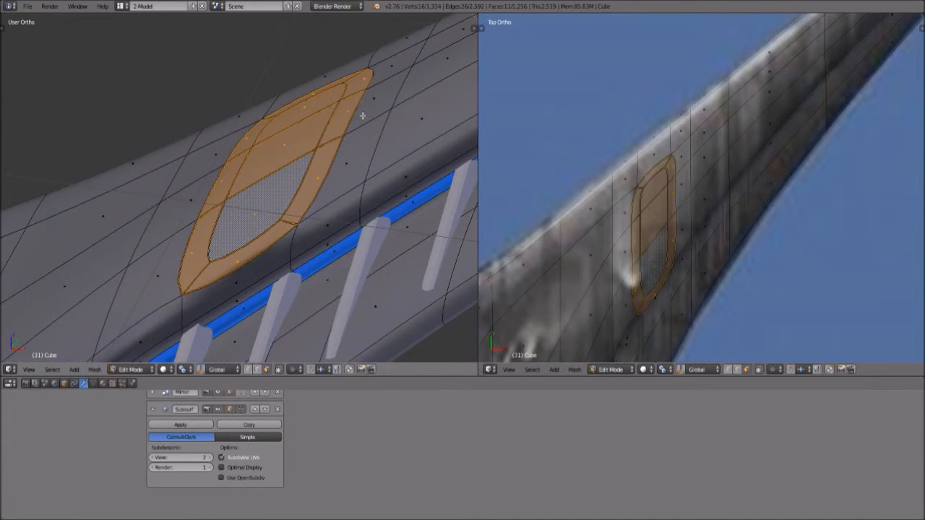
pyautogui.scroll(1, 362, 116)
# - Try a loop cut around the raised panel's side wall, and undo it together with the crease reduction
pyautogui.hotkey('ctrl', 'r')
pyautogui.click(352, 127)
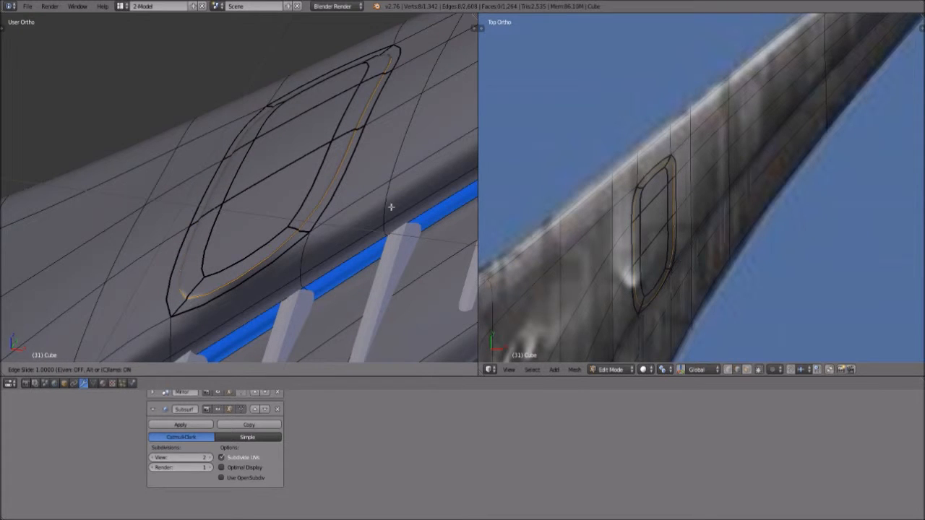
pyautogui.rightClick(298, 188)
pyautogui.hotkey('ctrl', 'z')
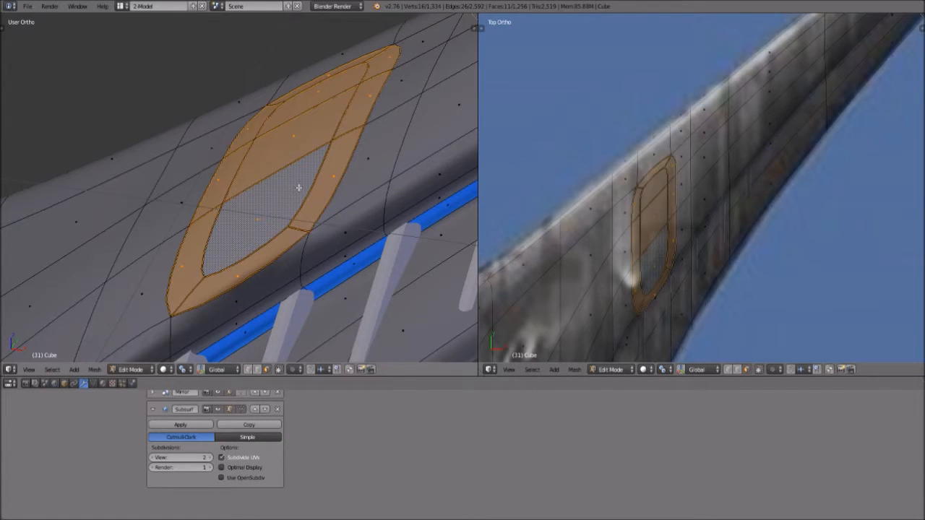
pyautogui.hotkey('ctrl', 'z')
# - Lower the edge crease on the raised panel's selected faces by about 0.945 and deselect everything
pyautogui.hotkey('ctrl', 'e')
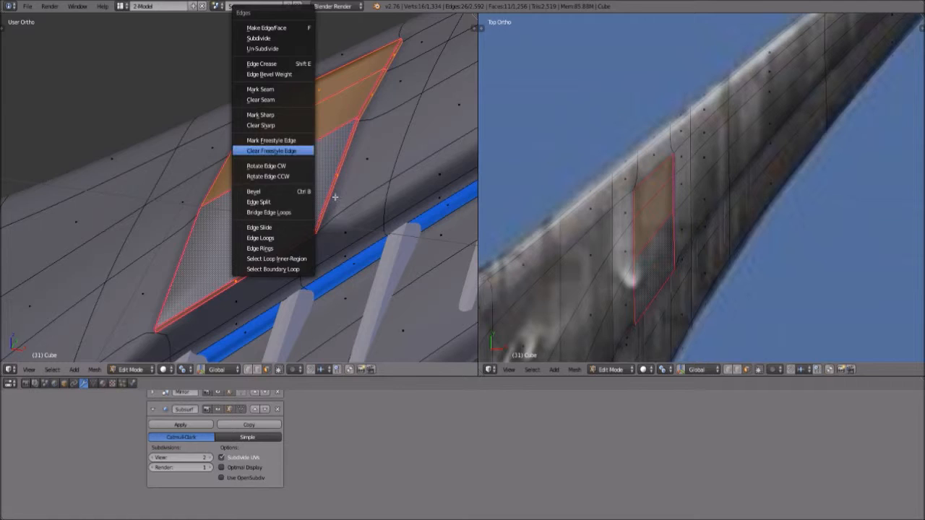
pyautogui.hotkey('shift', 'e')
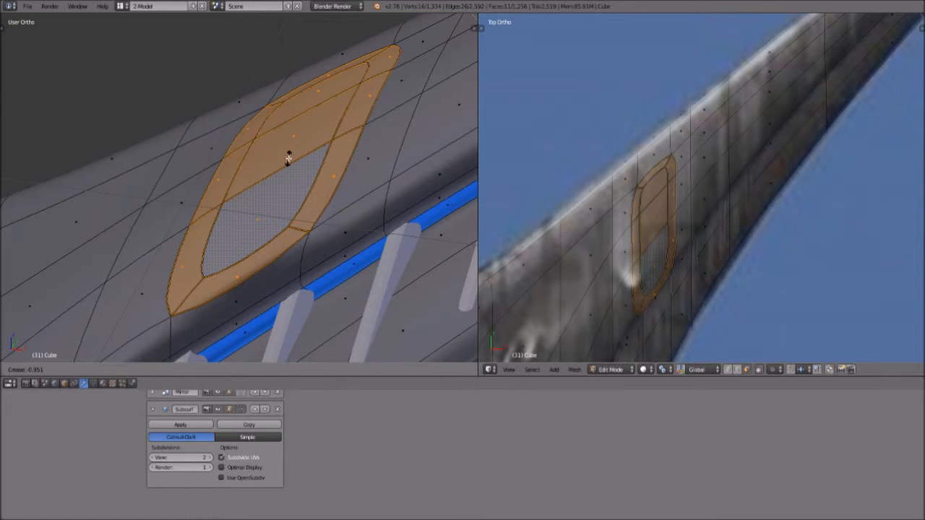
pyautogui.press('0')
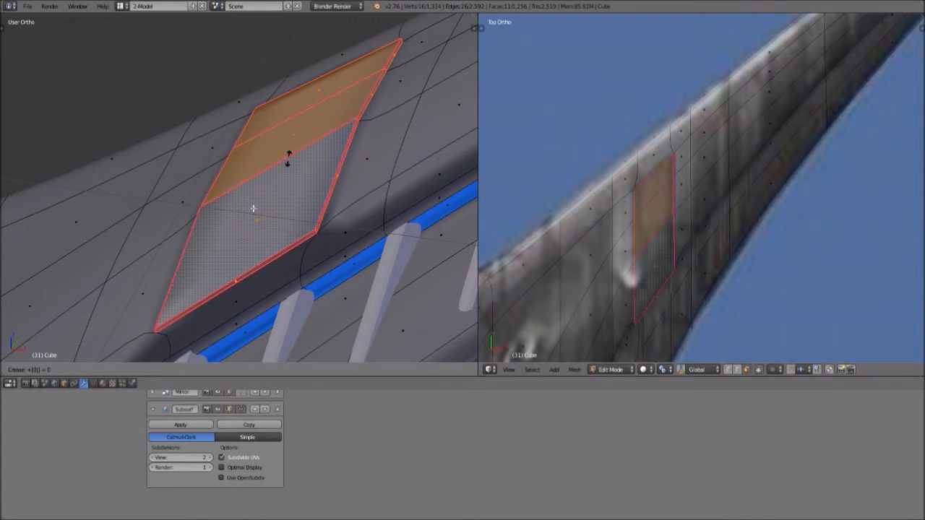
pyautogui.press('Return')
pyautogui.hotkey('ctrl', 'e')
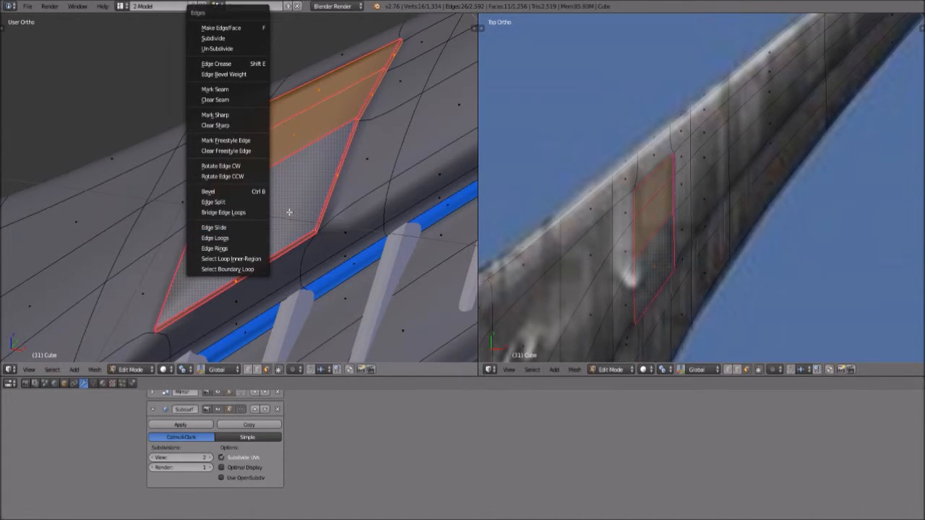
pyautogui.hotkey('shift', 'e')
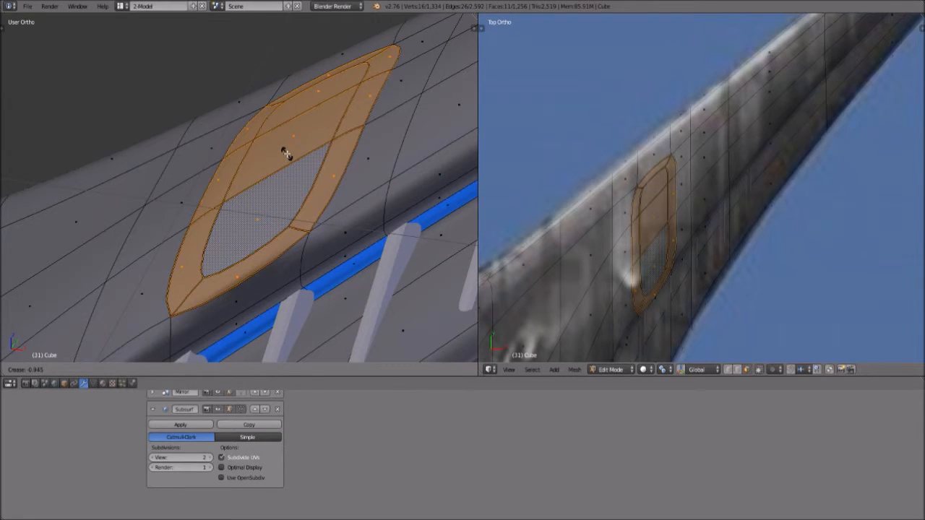
pyautogui.click(298, 157)
pyautogui.press('a')
# - Add two edge loops around the raised panel's side wall, sliding the second one to -1.0000
pyautogui.scroll(5, 296, 165)
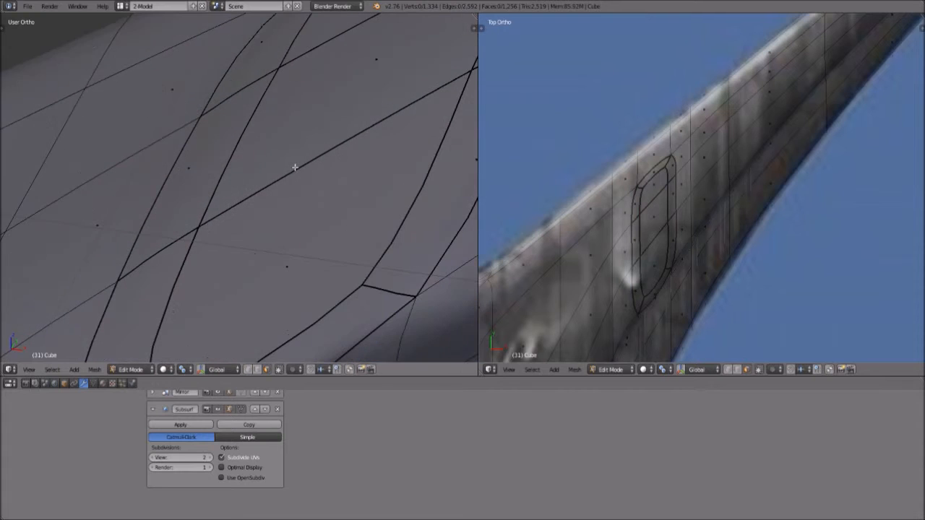
pyautogui.scroll(-5, 295, 167)
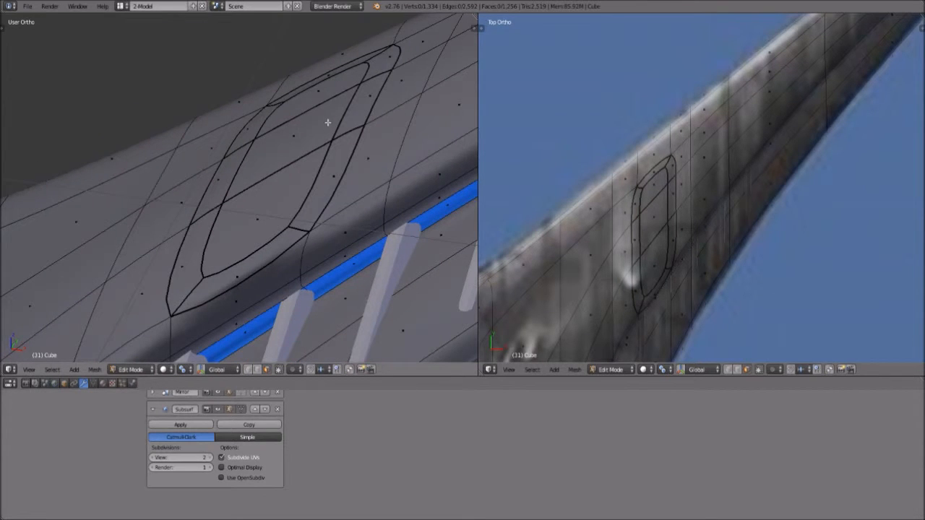
pyautogui.press('KP_8')
pyautogui.hotkey('ctrl', 'r')
pyautogui.click(363, 139)
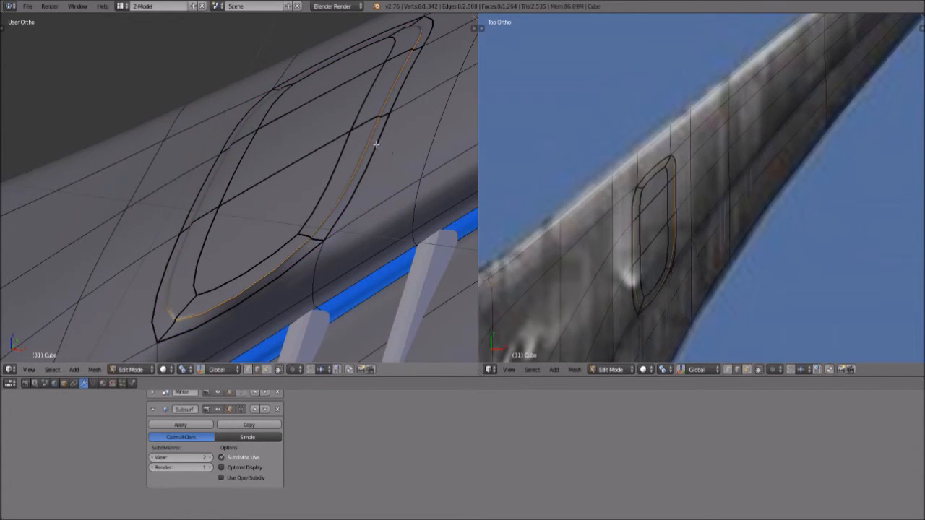
pyautogui.click(367, 140)
pyautogui.hotkey('ctrl', 'r')
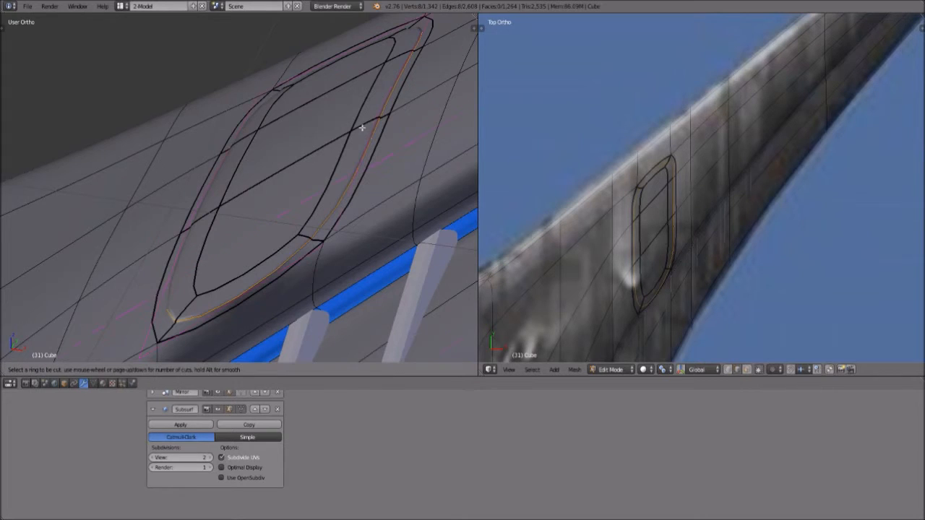
pyautogui.click(362, 128)
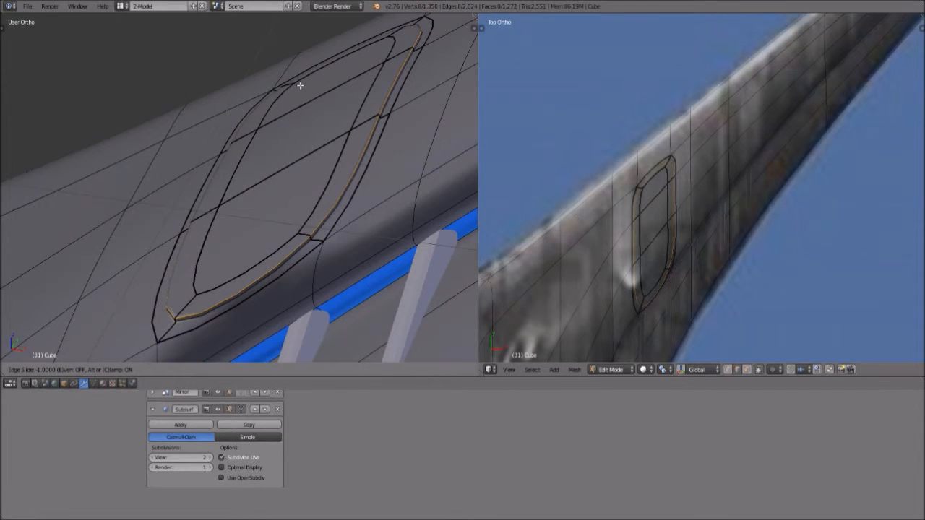
pyautogui.click(301, 85)
# - Try a lengthwise loop cut through the middle of the raised panel, and undo it
pyautogui.hotkey('ctrl', 'r')
pyautogui.click(305, 85)
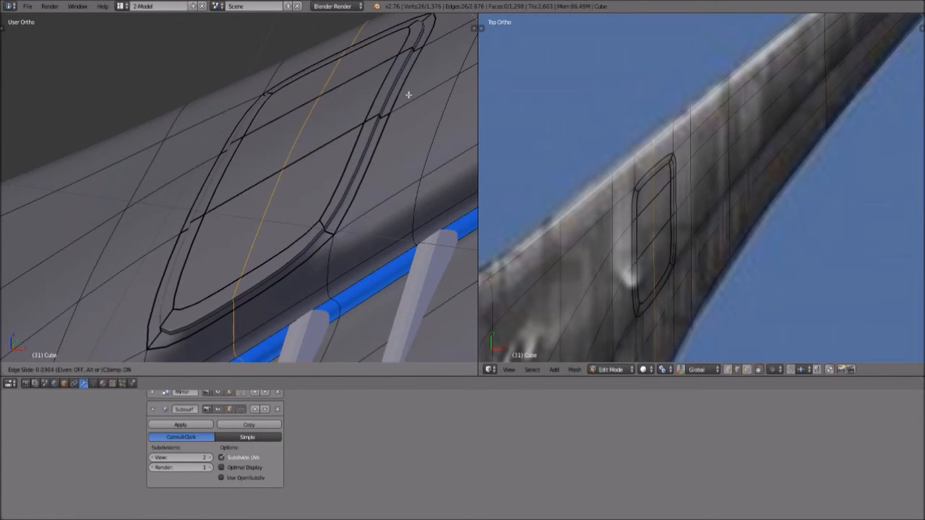
pyautogui.click(330, 124)
pyautogui.hotkey('ctrl', 'z')
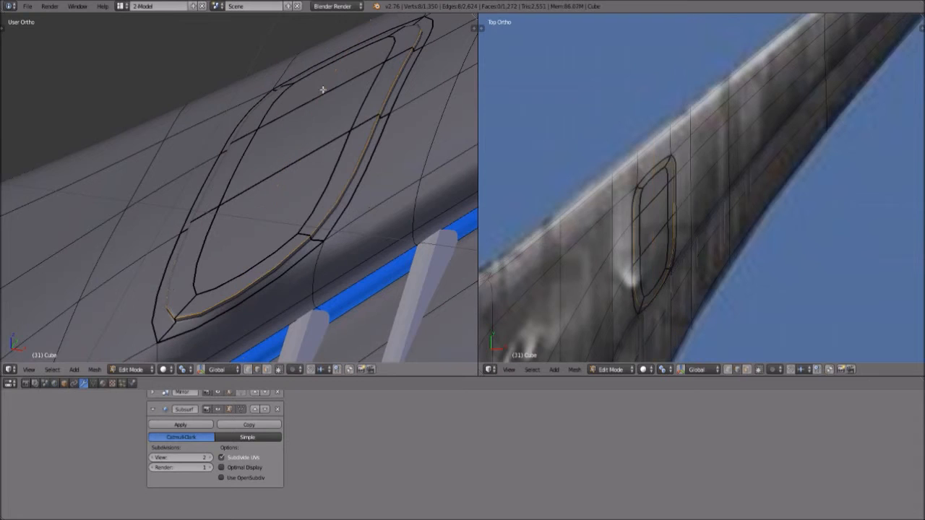
# - Switch to face selection, select the raised panel's three top faces and try creasing their edges by 1.000
pyautogui.click(267, 370)
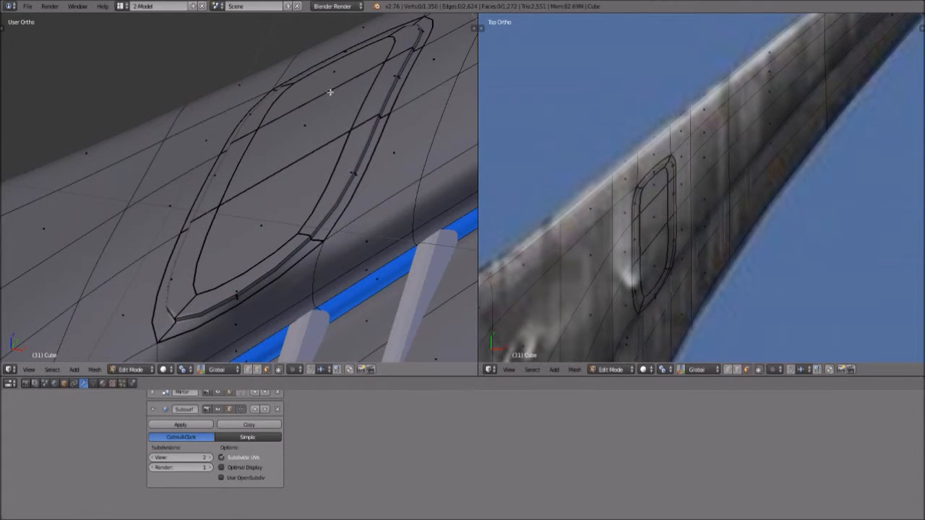
pyautogui.rightClick(331, 89)
pyautogui.keyDown('shift'); pyautogui.rightClick(318, 119); pyautogui.keyUp('shift')
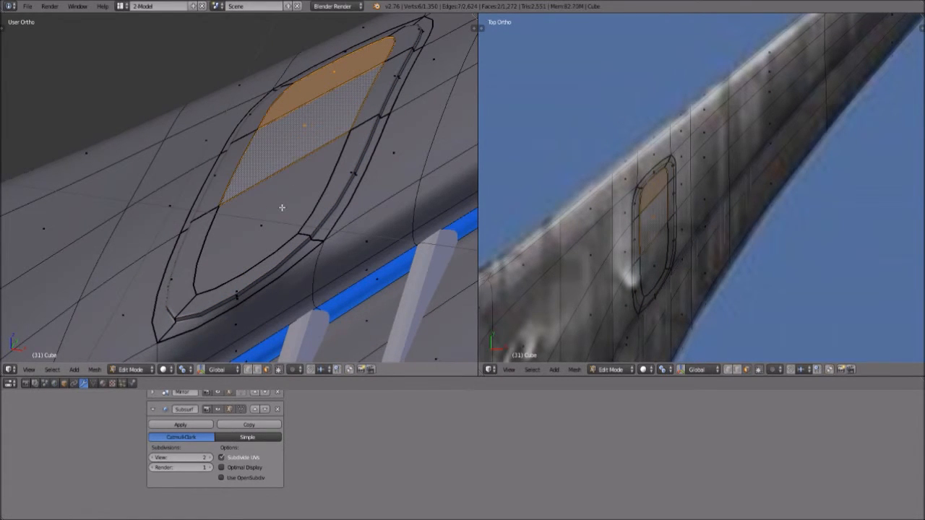
pyautogui.keyDown('shift'); pyautogui.rightClick(286, 209); pyautogui.keyUp('shift')
pyautogui.hotkey('shift', 'e')
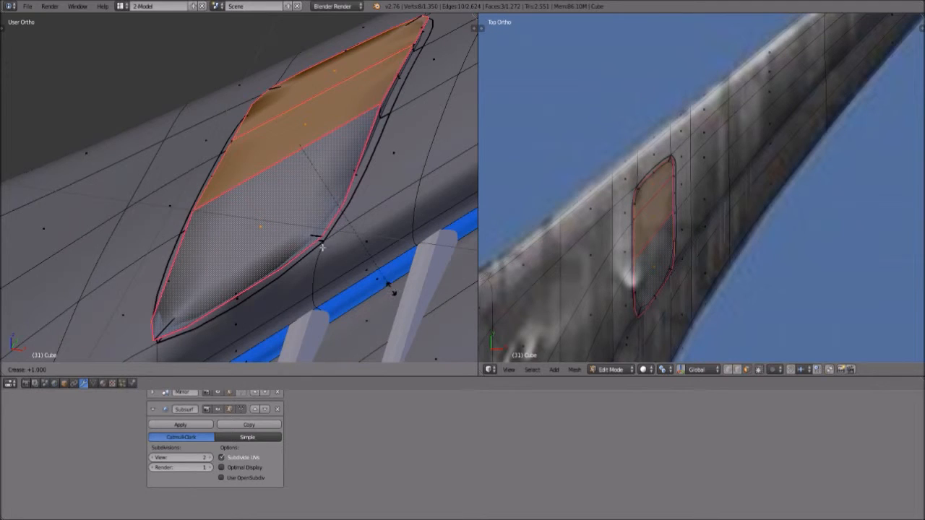
pyautogui.click(281, 219)
# - Leave Edit Mode and inspect the outlined wing panels with Rendered viewport shading
pyautogui.hotkey('shift', 'z')
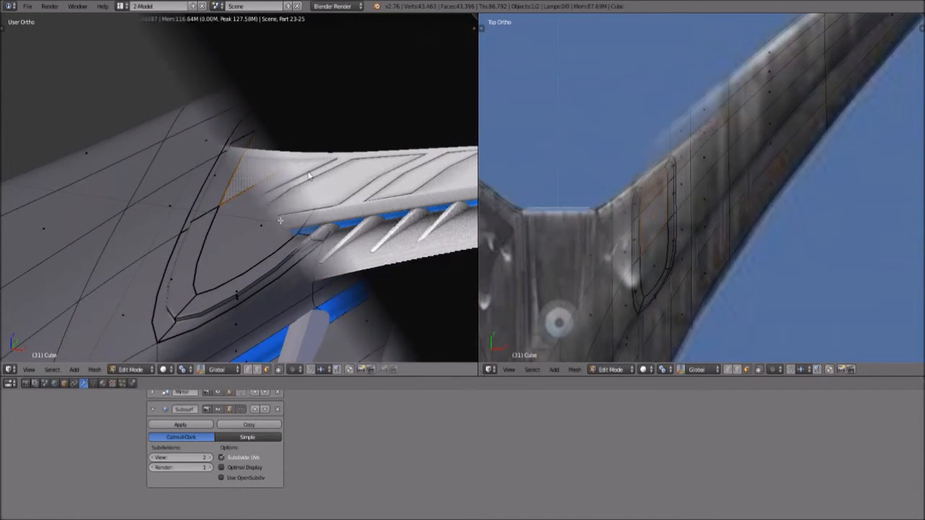
pyautogui.press('Tab')
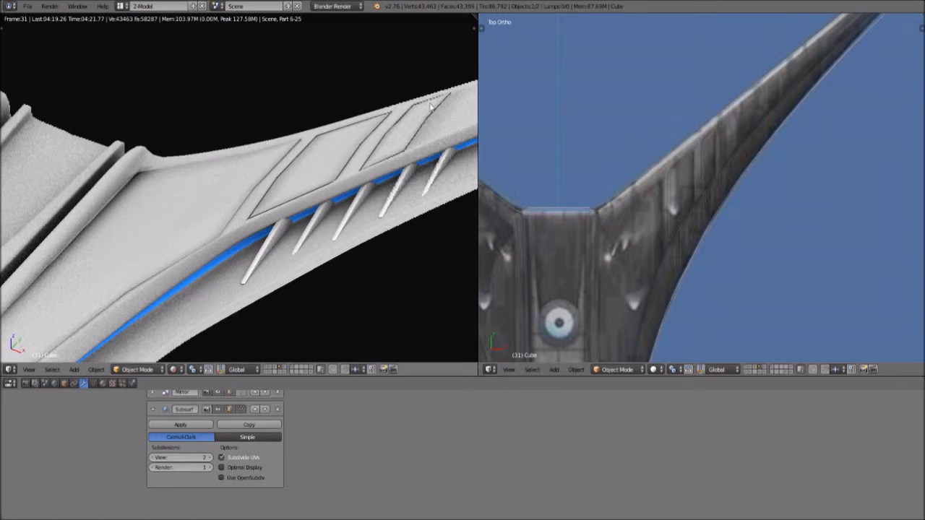
pyautogui.moveTo(298, 203); pyautogui.dragTo(230, 270, button='middle')
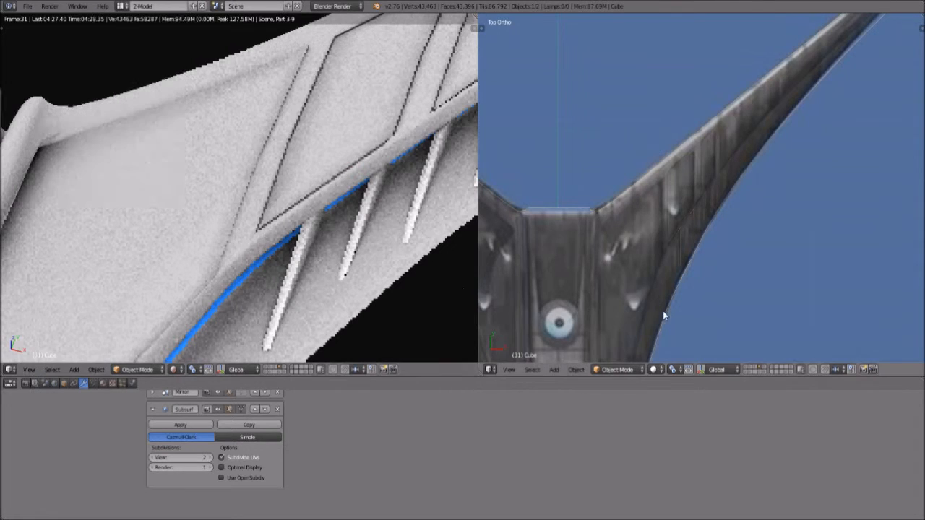
# - Switch the textured top view to Solid shading and turn it to an angled view of the wing panels
pyautogui.hotkey('alt', 'z')
pyautogui.moveTo(626, 266)
pyautogui.mouseDown(button='middle')
pyautogui.moveTo(644, 94)
pyautogui.moveTo(694, 156)
pyautogui.moveTo(697, 195)
pyautogui.mouseUp(button='middle')
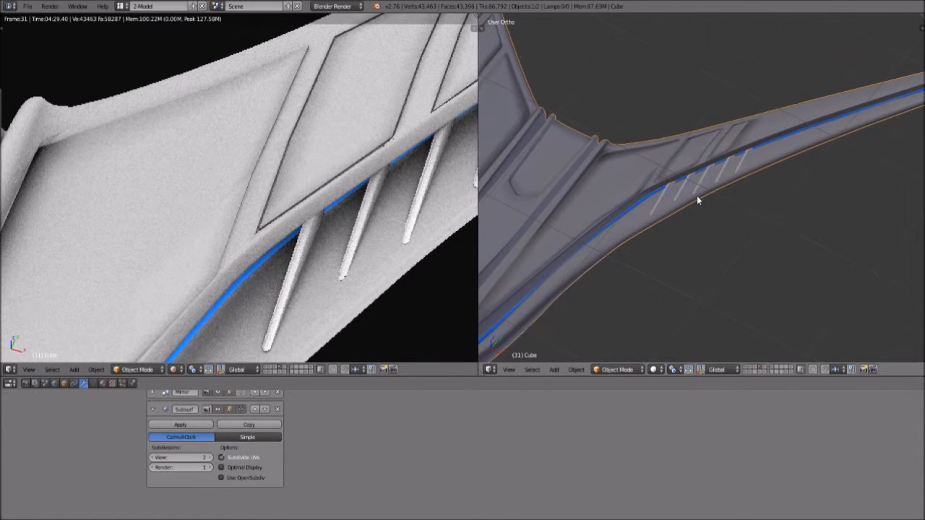
pyautogui.scroll(3, 697, 195)
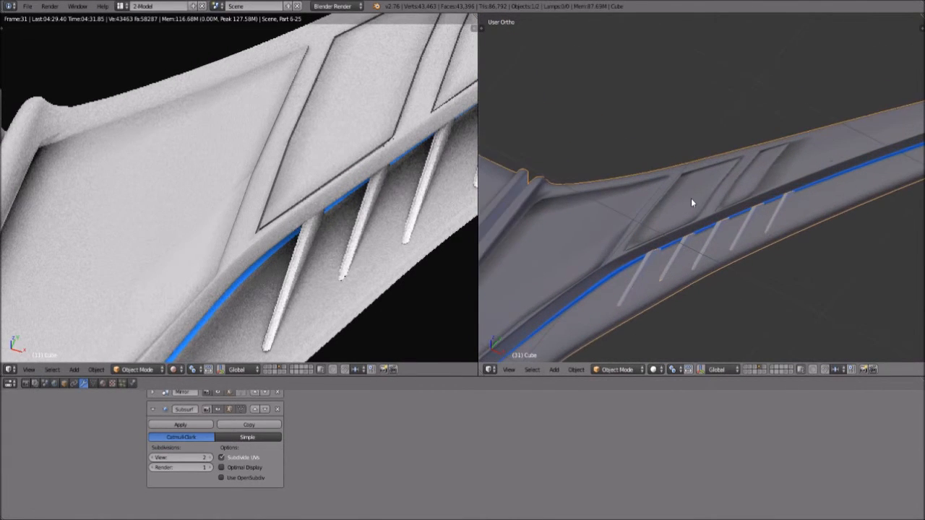
pyautogui.scroll(1, 691, 198)
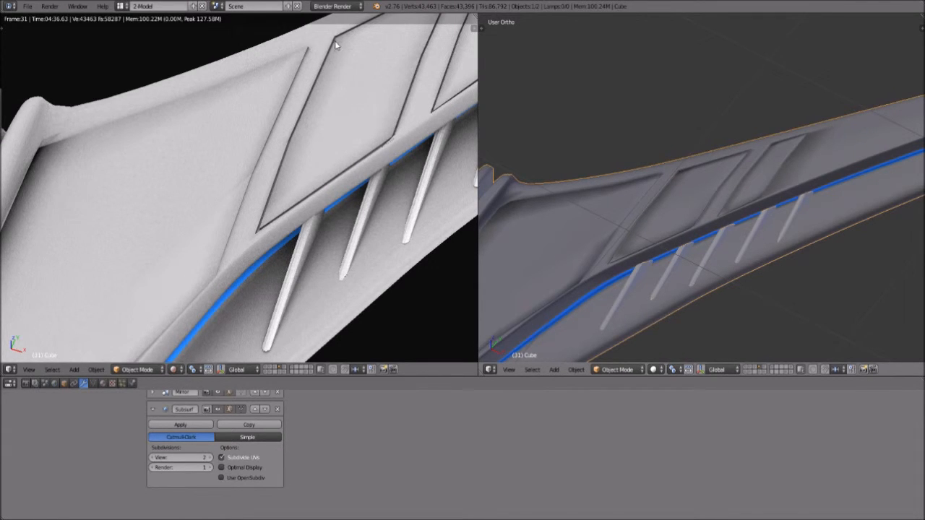
# - Examine the outlined wing panels and fins in the rendered view, up close, from the side and from farther away
pyautogui.keyDown('shift'); pyautogui.moveTo(335, 46); pyautogui.dragTo(312, 108, button='middle'); pyautogui.keyUp('shift')
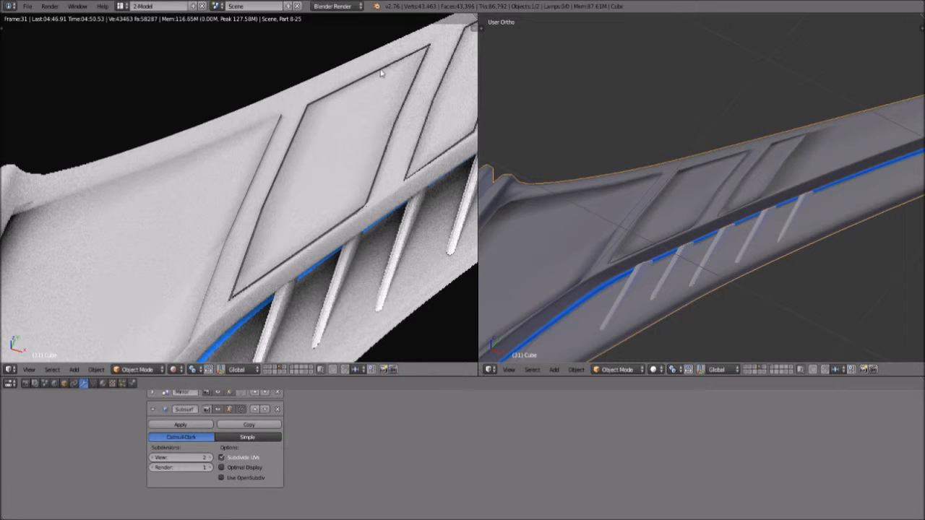
pyautogui.scroll(-1, 379, 123)
pyautogui.keyDown('shift'); pyautogui.moveTo(411, 112); pyautogui.dragTo(312, 156, button='middle'); pyautogui.keyUp('shift')
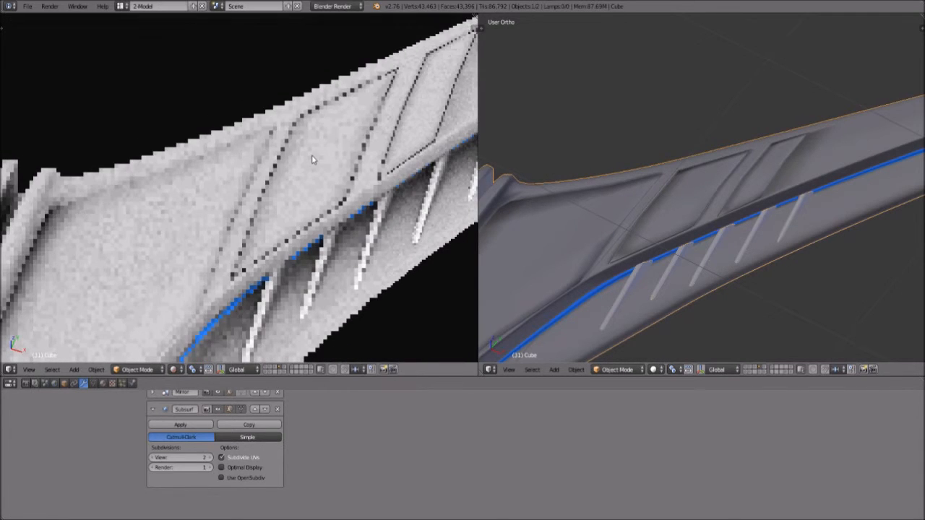
pyautogui.scroll(-2, 353, 233)
pyautogui.moveTo(332, 286); pyautogui.dragTo(230, 228, button='middle')
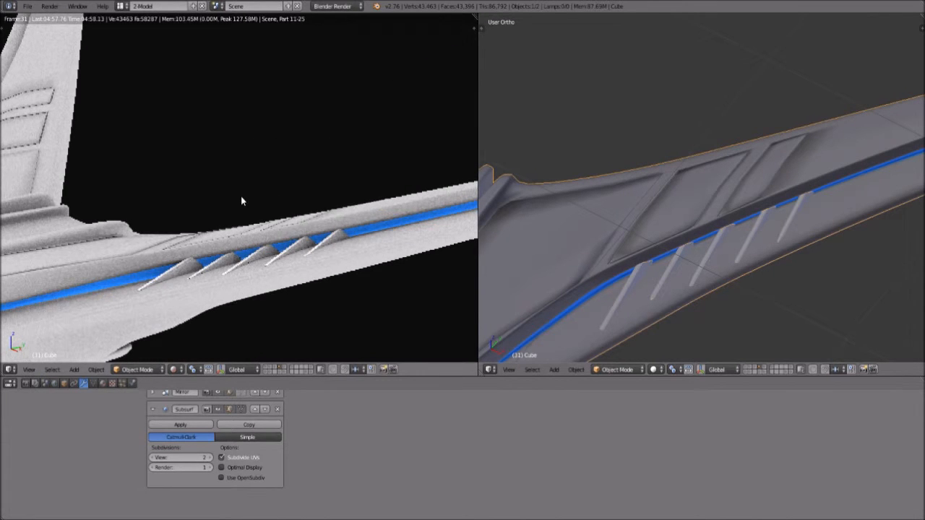
pyautogui.moveTo(254, 210); pyautogui.dragTo(282, 253, button='middle')
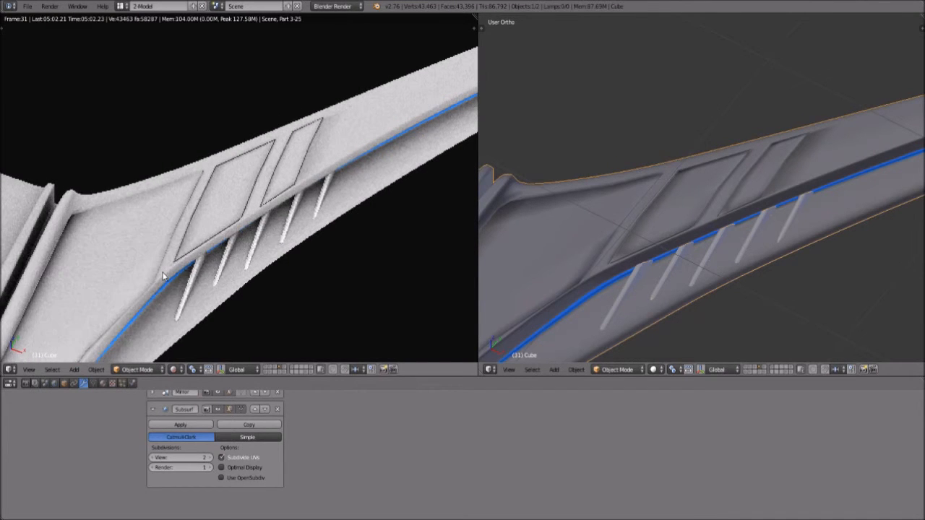
pyautogui.scroll(4, 287, 190)
pyautogui.scroll(-4, 253, 210)
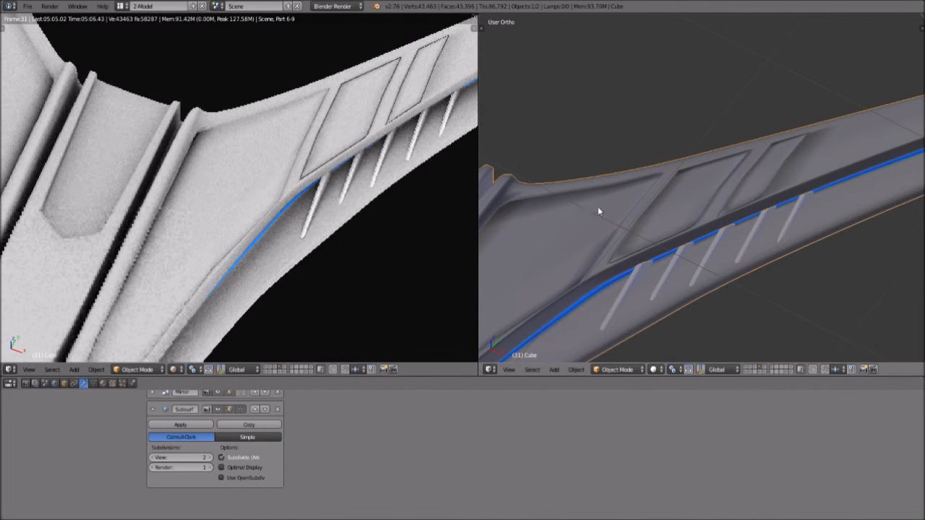
# - Enter Edit Mode and remove the crease from the selected faces of the large wing-root panel
pyautogui.moveTo(709, 173); pyautogui.dragTo(645, 169, button='middle')
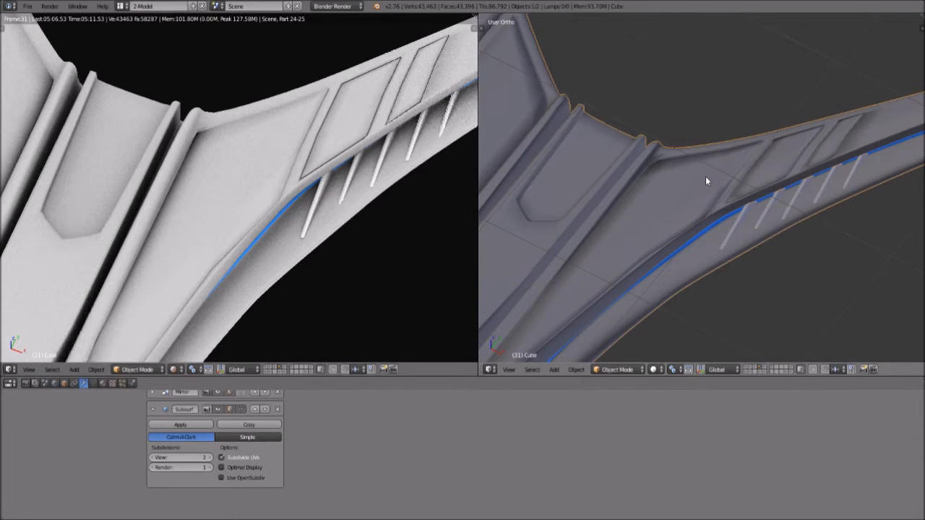
pyautogui.click(618, 369)
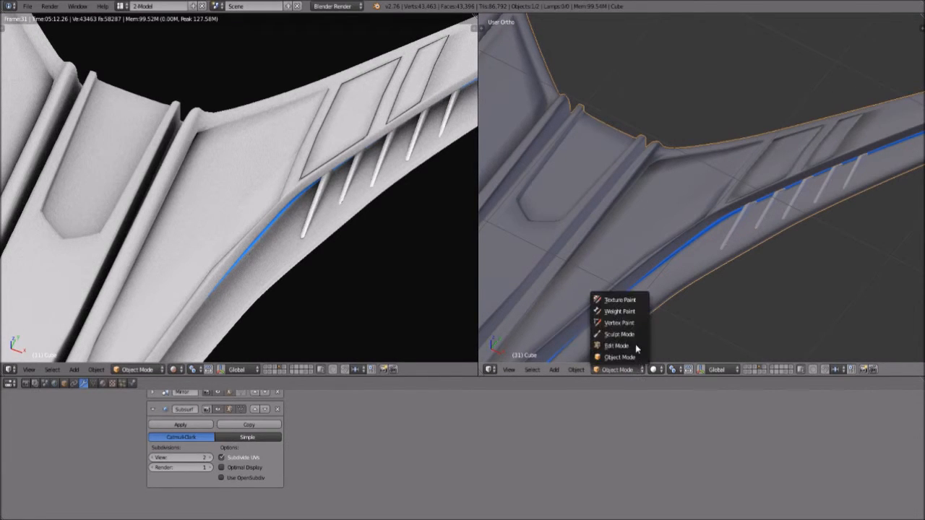
pyautogui.click(635, 345)
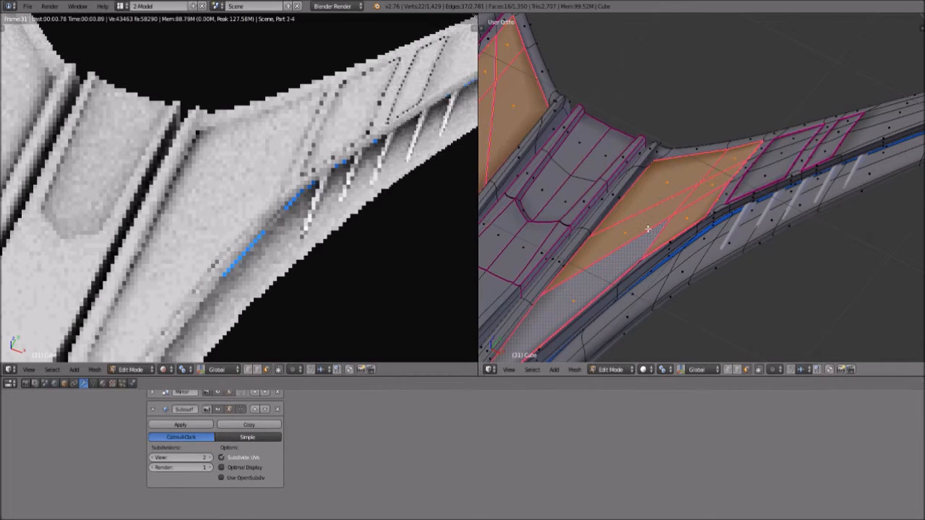
pyautogui.moveTo(655, 229); pyautogui.dragTo(700, 237, button='middle')
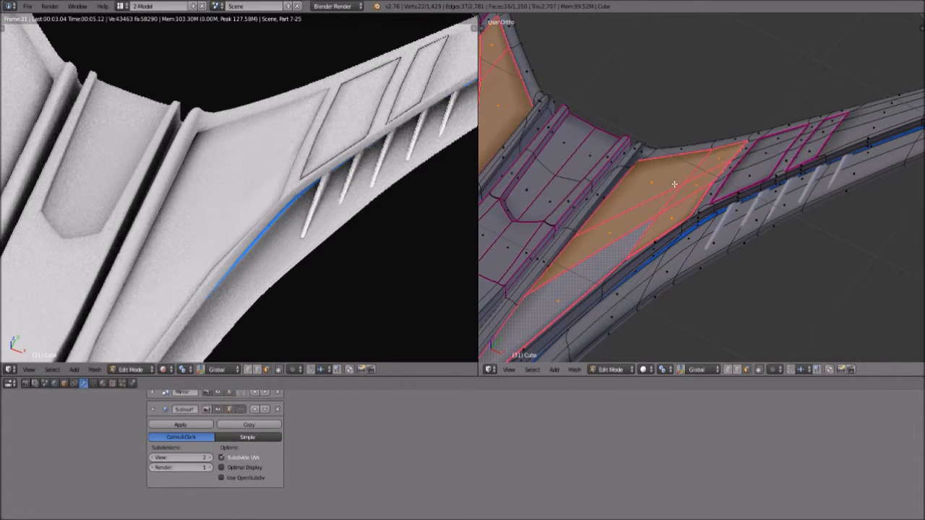
pyautogui.hotkey('shift', 'e')
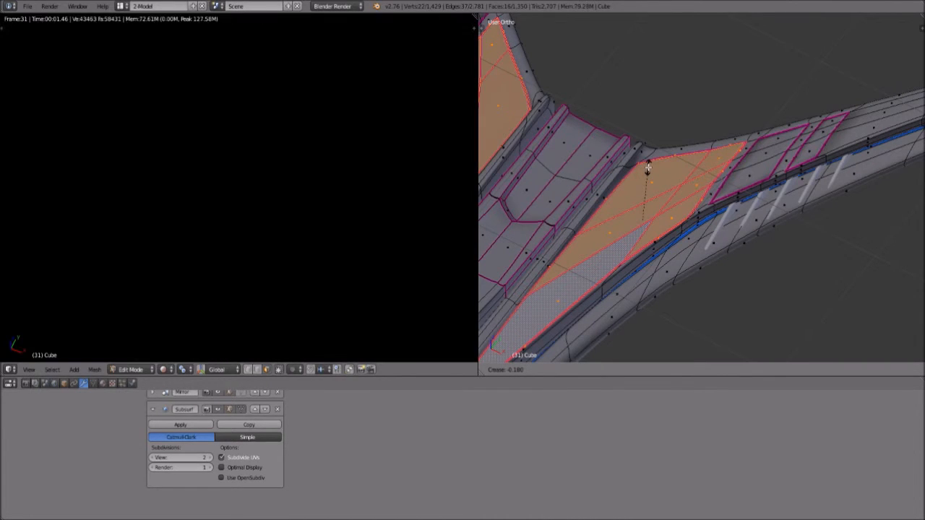
pyautogui.click(648, 168)
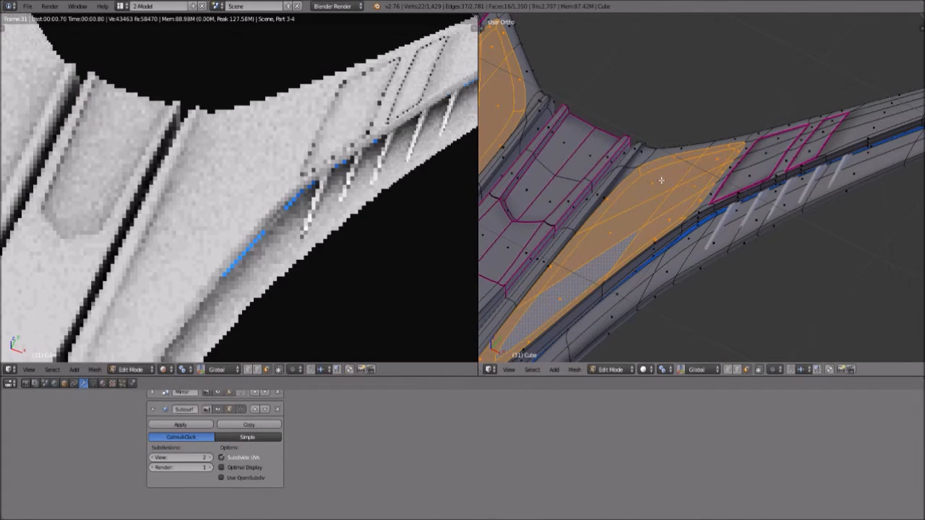
# - Deselect the large panel's inner faces and crease only the narrow faces around its border
pyautogui.keyDown('shift'); pyautogui.rightClick(662, 181); pyautogui.keyUp('shift')
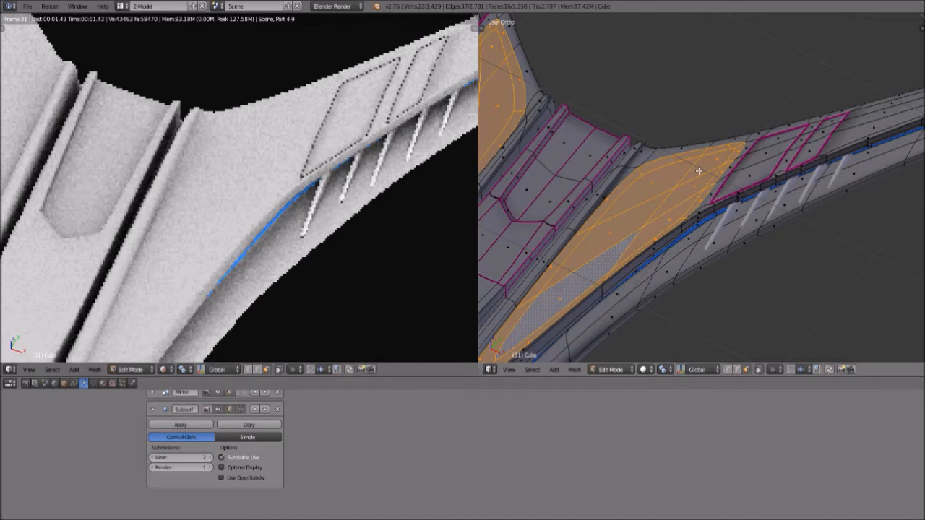
pyautogui.keyDown('shift'); pyautogui.rightClick(699, 169); pyautogui.keyUp('shift')
pyautogui.keyDown('shift'); pyautogui.rightClick(681, 196); pyautogui.keyUp('shift')
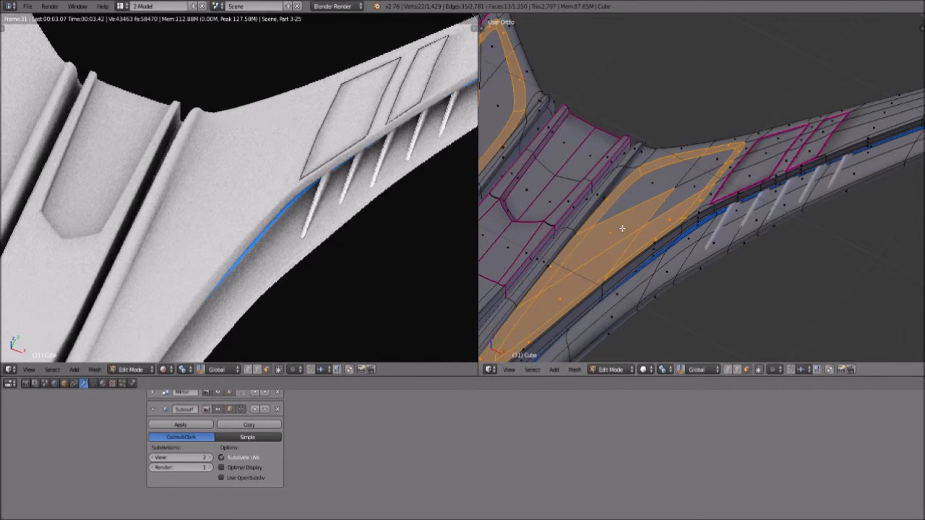
pyautogui.keyDown('shift'); pyautogui.rightClick(606, 261); pyautogui.keyUp('shift')
pyautogui.keyDown('shift'); pyautogui.rightClick(642, 238); pyautogui.keyUp('shift')
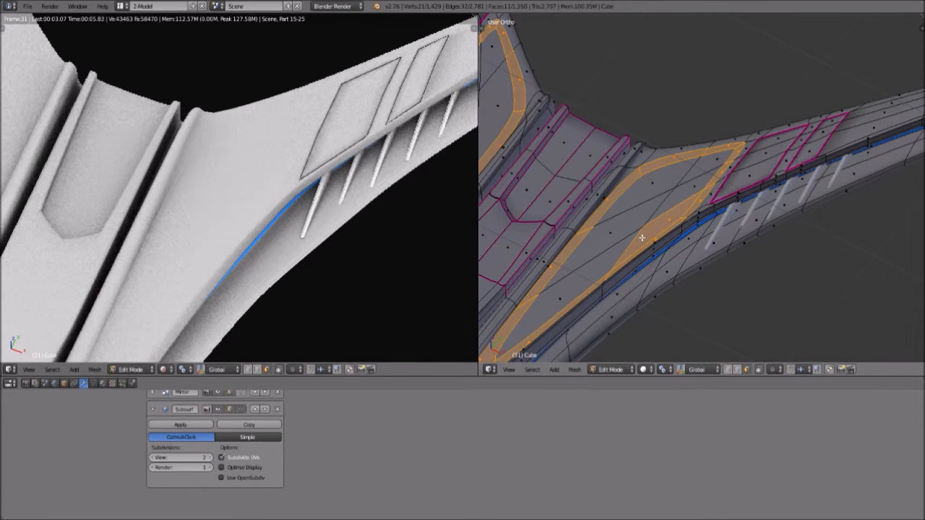
pyautogui.keyDown('shift'); pyautogui.rightClick(647, 216); pyautogui.keyUp('shift')
pyautogui.press('a')
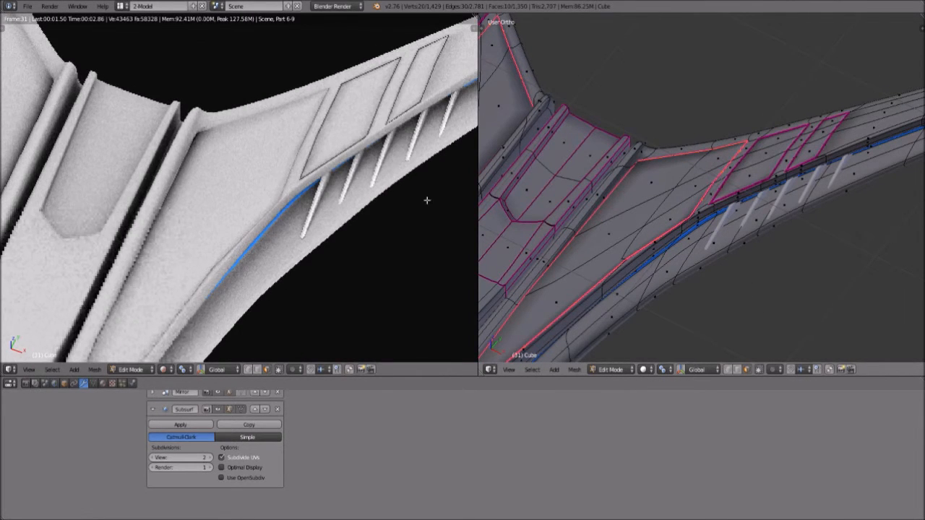
# - Examine the large wing-root panel and its neighbouring outlined panels in the rendered view, up close and from farther away
pyautogui.scroll(-2, 246, 218)
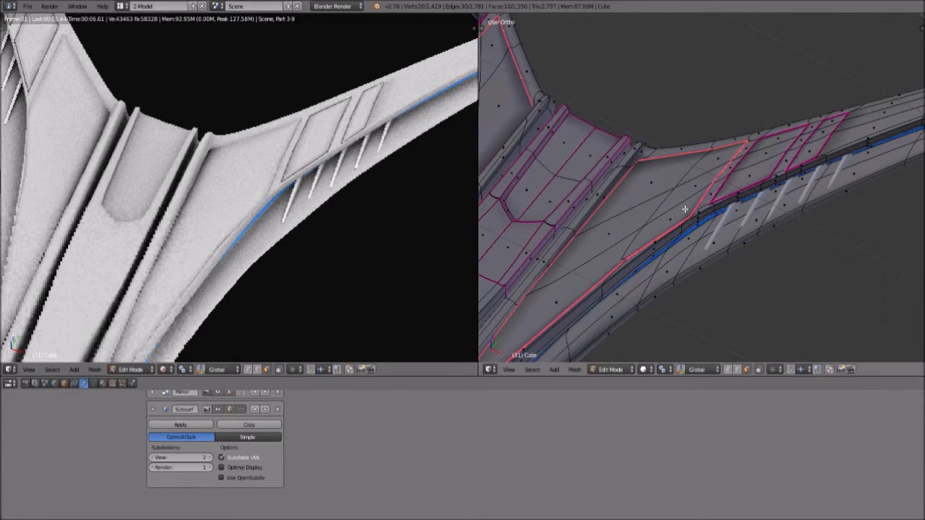
pyautogui.scroll(5, 685, 209)
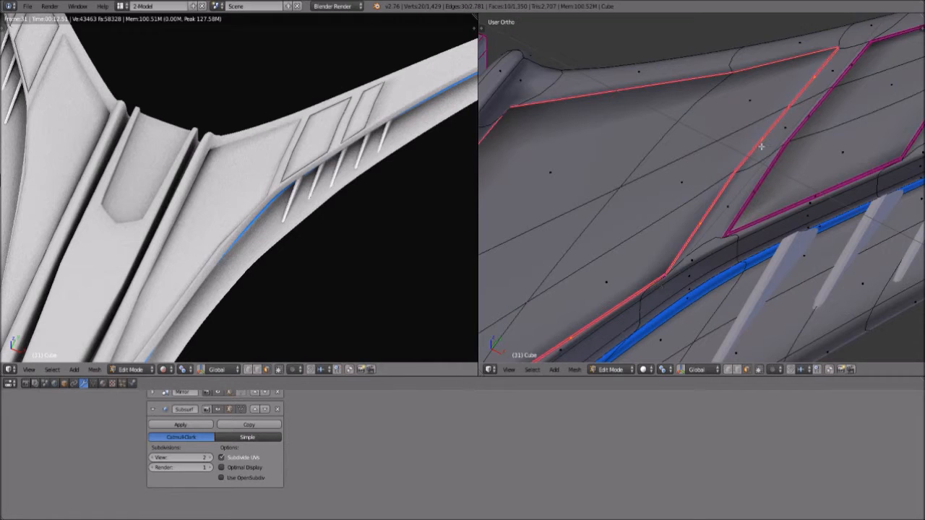
pyautogui.moveTo(219, 221); pyautogui.dragTo(262, 186, button='middle')
pyautogui.scroll(-5, 261, 189)
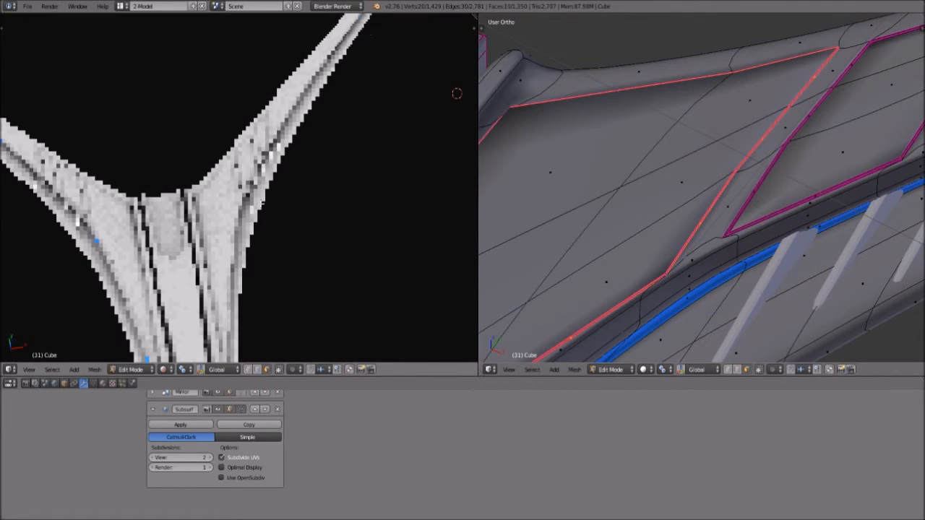
pyautogui.scroll(7, 281, 226)
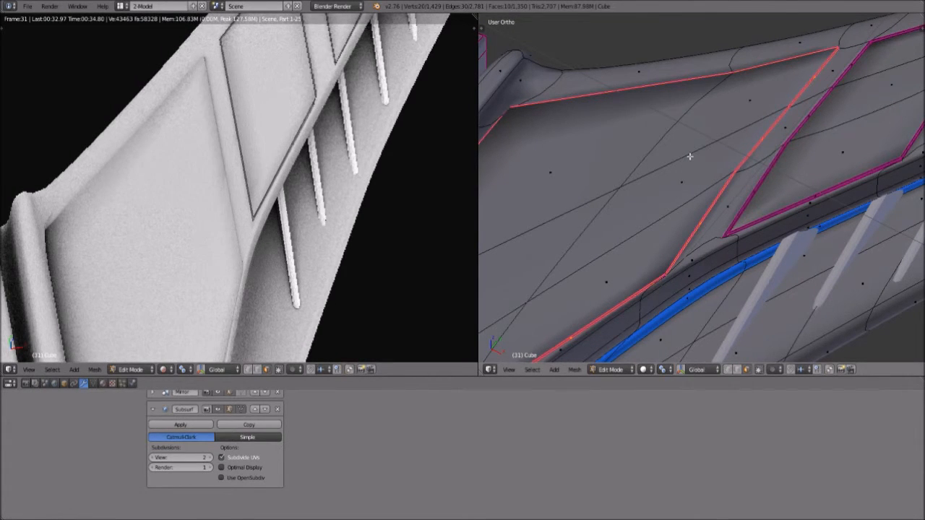
pyautogui.scroll(-2, 690, 156)
pyautogui.scroll(1, 689, 156)
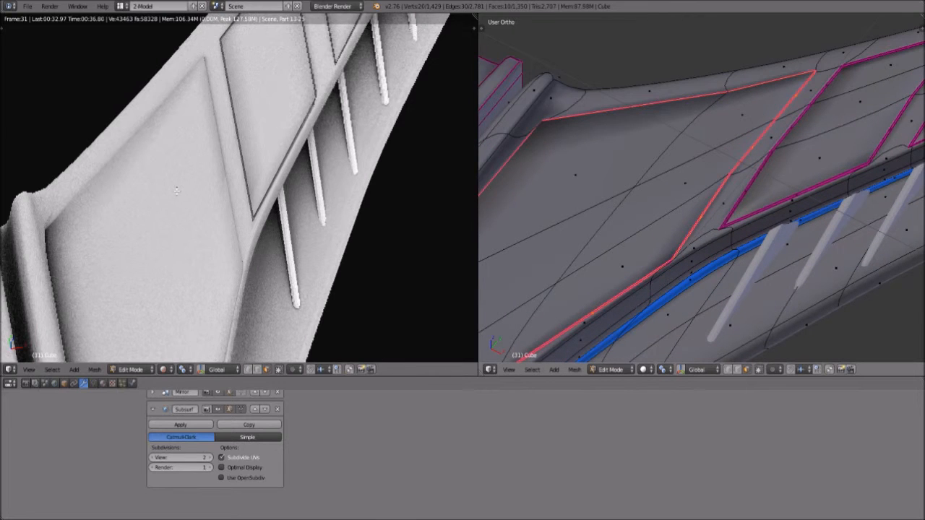
pyautogui.scroll(-2, 315, 51)
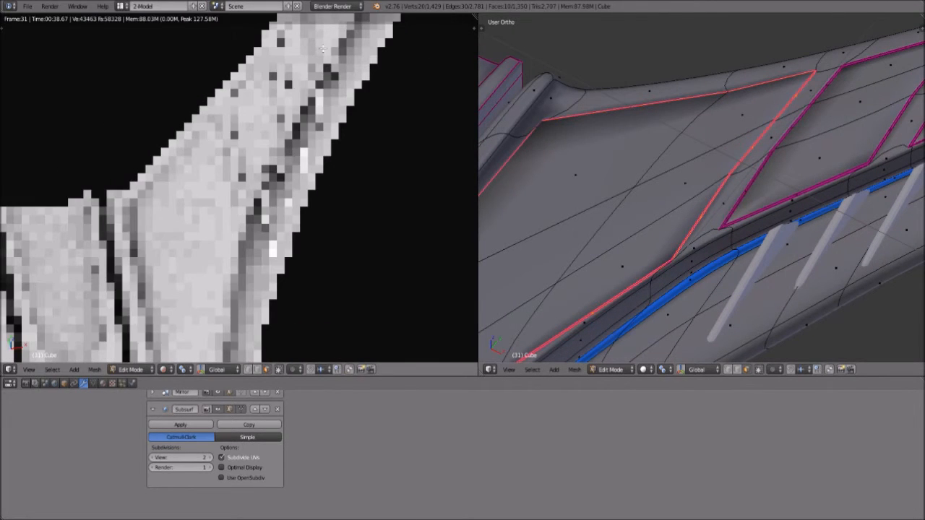
pyautogui.keyDown('shift'); pyautogui.moveTo(323, 49); pyautogui.dragTo(296, 156, button='middle'); pyautogui.keyUp('shift')
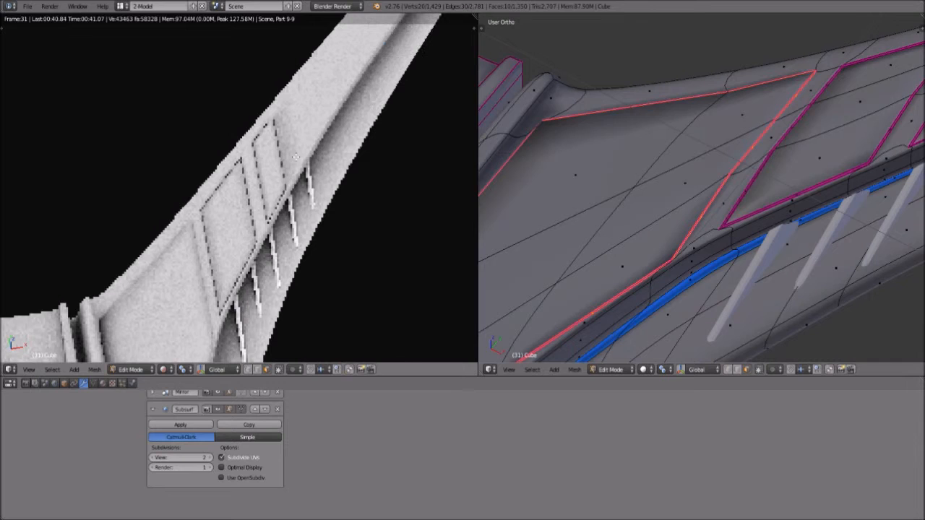
pyautogui.scroll(-2, 296, 157)
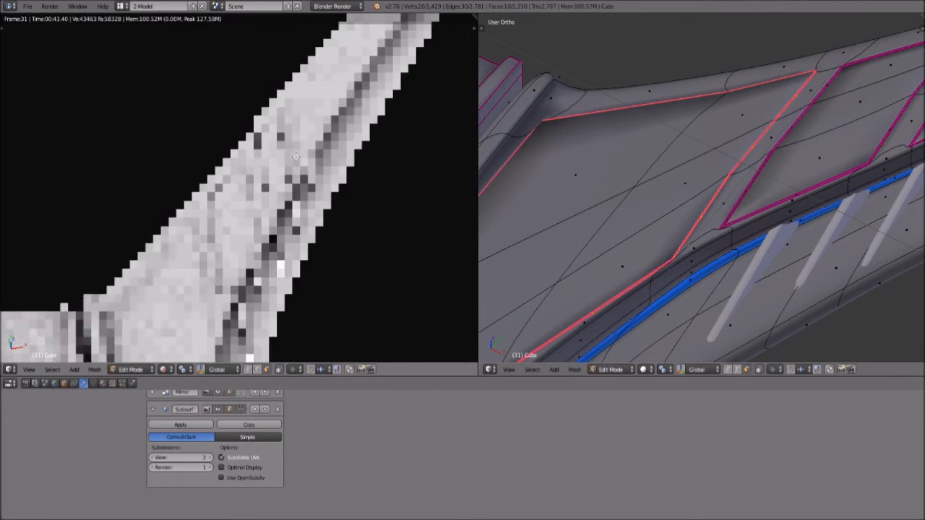
# - Leave Edit Mode and switch the rendered view to Wireframe shading, turned to another angle
pyautogui.click(137, 370)
pyautogui.press('Return')
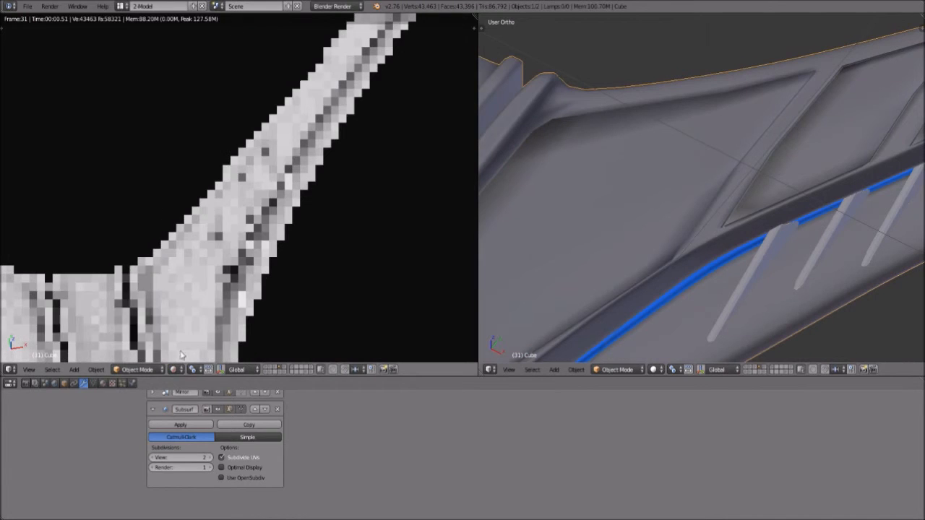
pyautogui.click(180, 369)
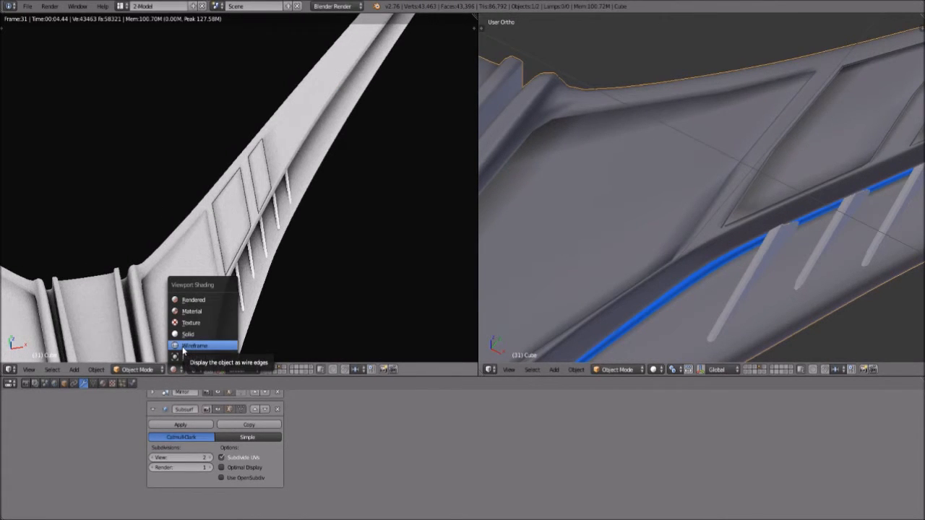
pyautogui.click(184, 348)
pyautogui.click(180, 370)
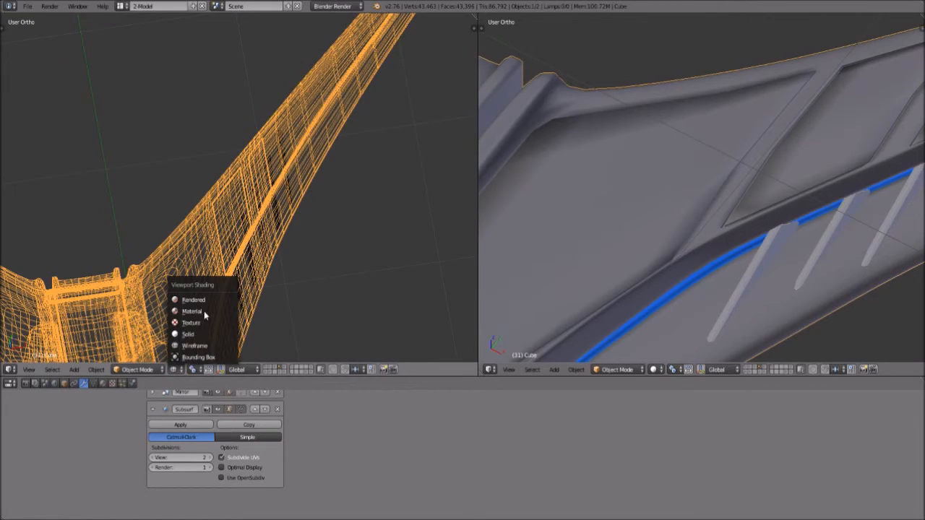
pyautogui.moveTo(271, 291)
pyautogui.mouseDown(button='middle')
pyautogui.moveTo(275, 216)
pyautogui.moveTo(303, 177)
pyautogui.mouseUp(button='middle')
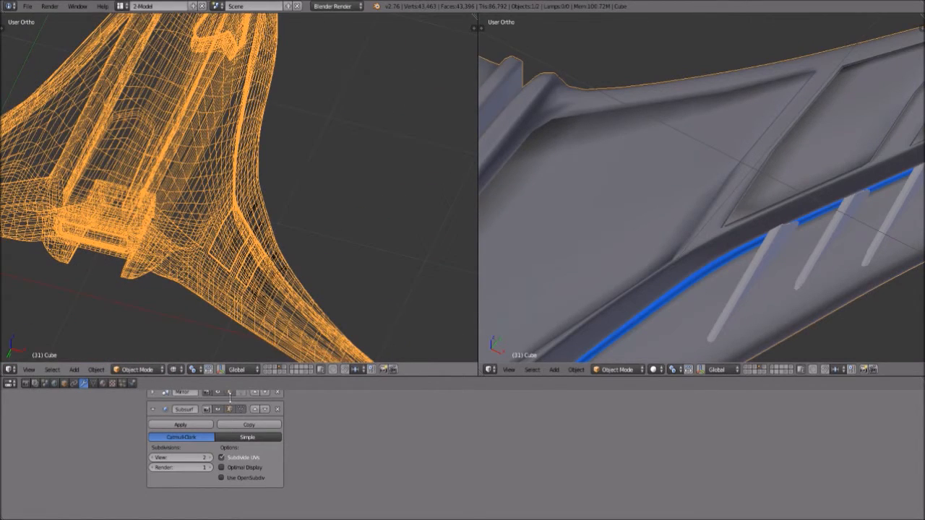
# - Set the Subsurf modifier's view subdivisions to 1 and return to Edit Mode
pyautogui.click(156, 459)
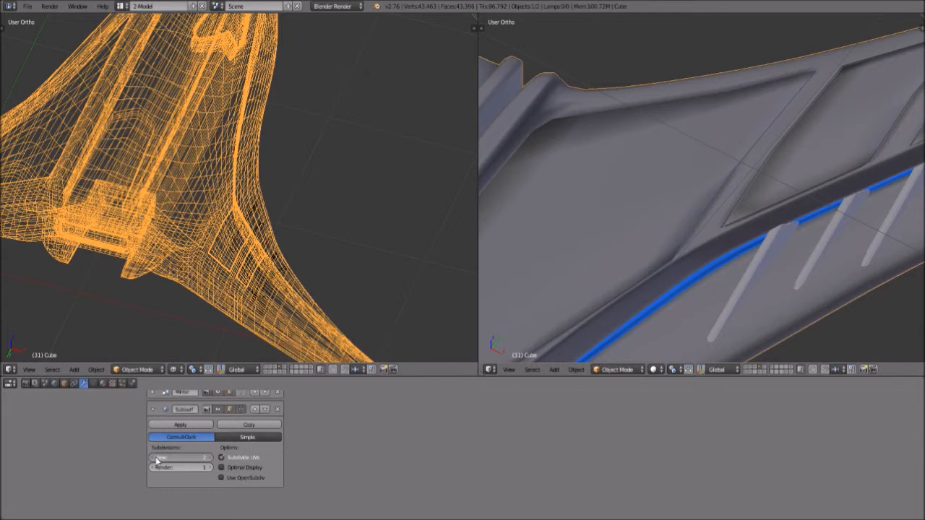
pyautogui.click(137, 370)
pyautogui.click(149, 346)
pyautogui.moveTo(283, 177); pyautogui.dragTo(189, 370, button='middle')
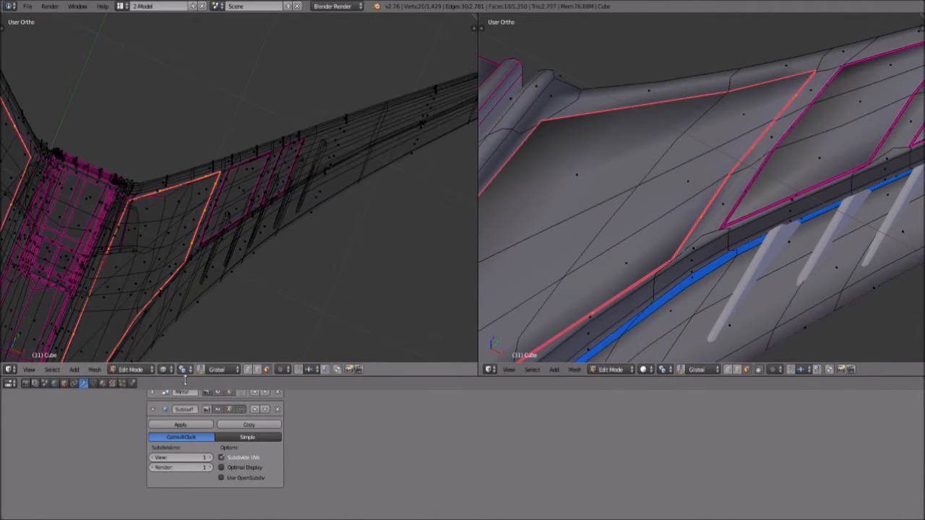
# - Change the wireframe view to Solid and on to Rendered shading to check the wing panels
pyautogui.click(172, 368)
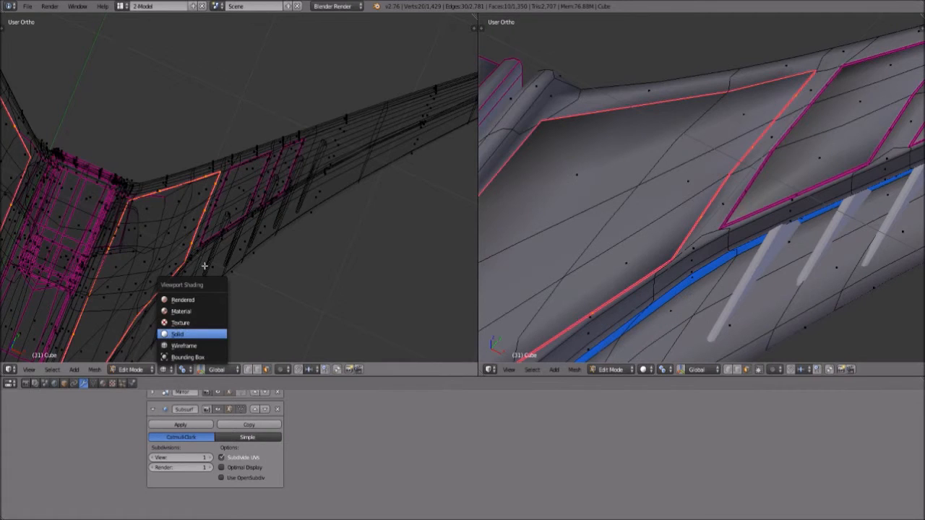
pyautogui.click(182, 331)
pyautogui.click(170, 370)
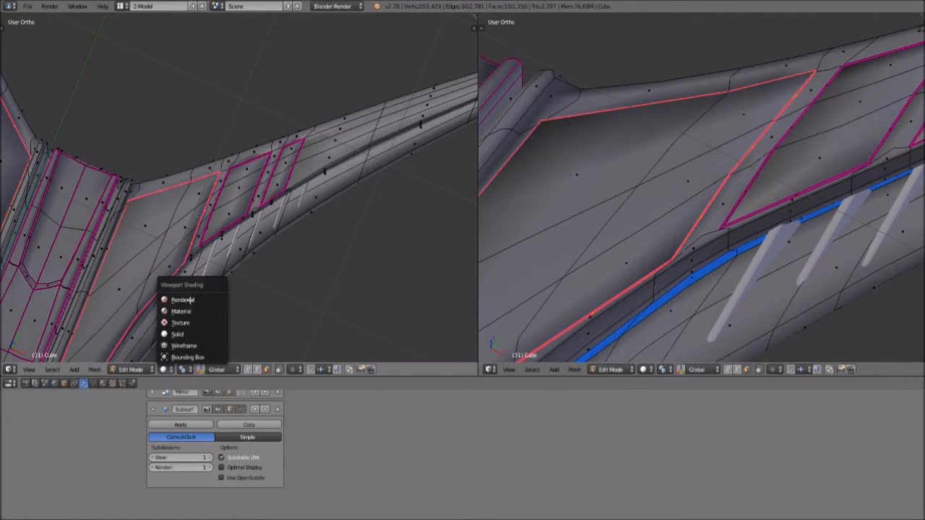
pyautogui.click(190, 299)
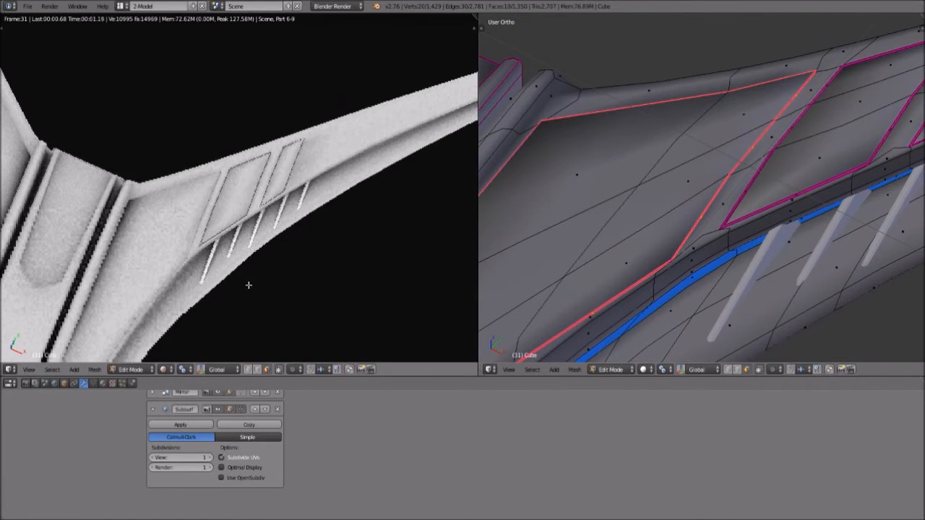
pyautogui.scroll(3, 166, 262)
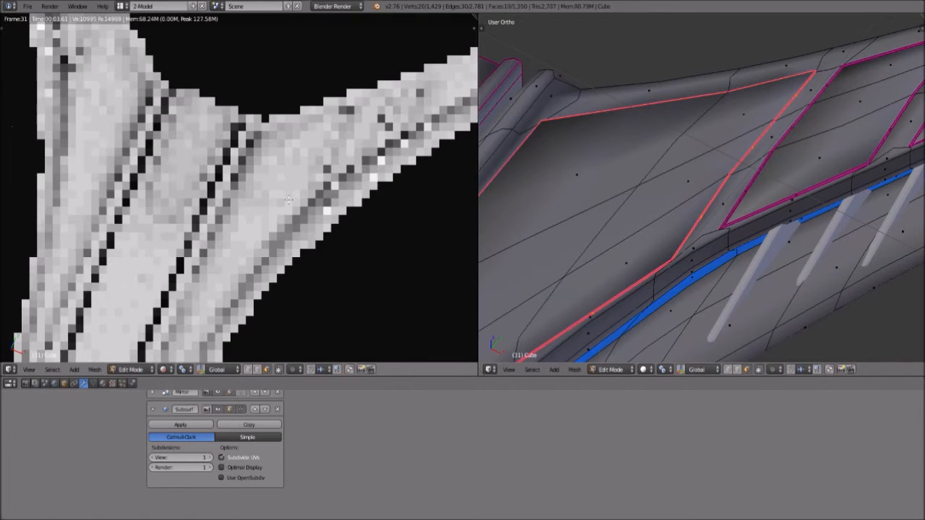
# - Raise the Subsurf modifier's view subdivisions to 2 and try adjusting its render subdivisions
pyautogui.click(211, 457)
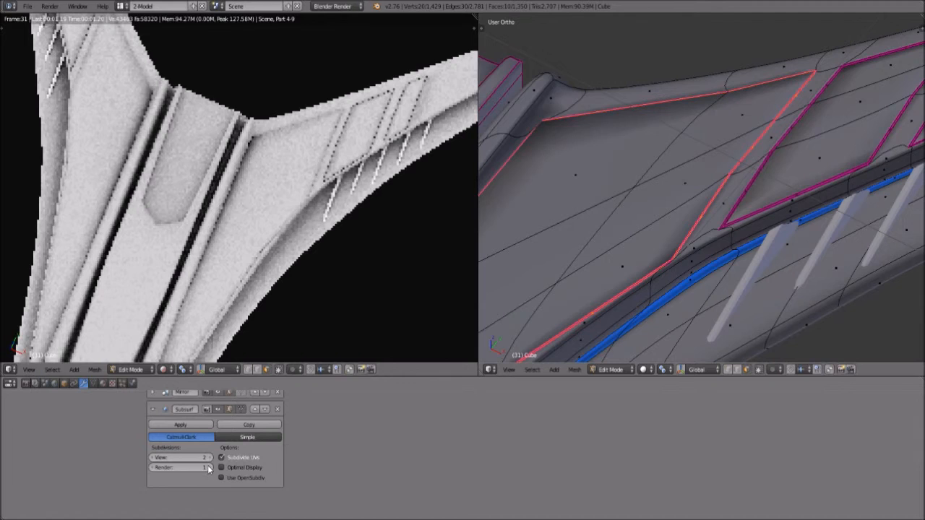
pyautogui.click(209, 468)
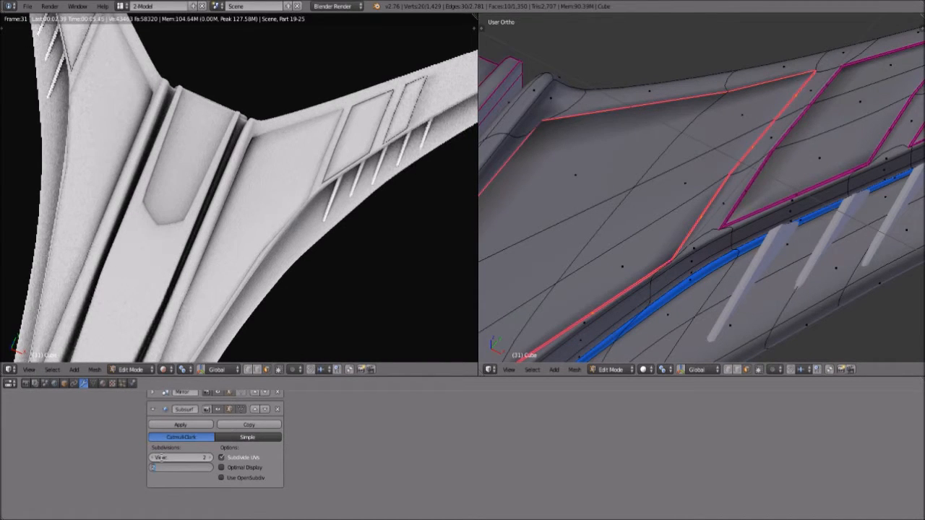
pyautogui.click(152, 468)
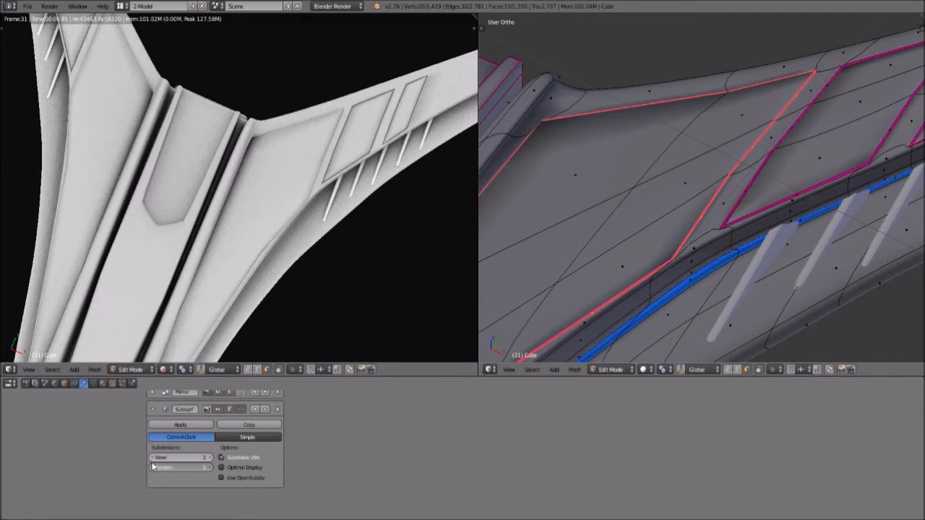
# - Lower the Subsurf view subdivisions to 1 and inspect the wing panels in the rendered view
pyautogui.click(153, 457)
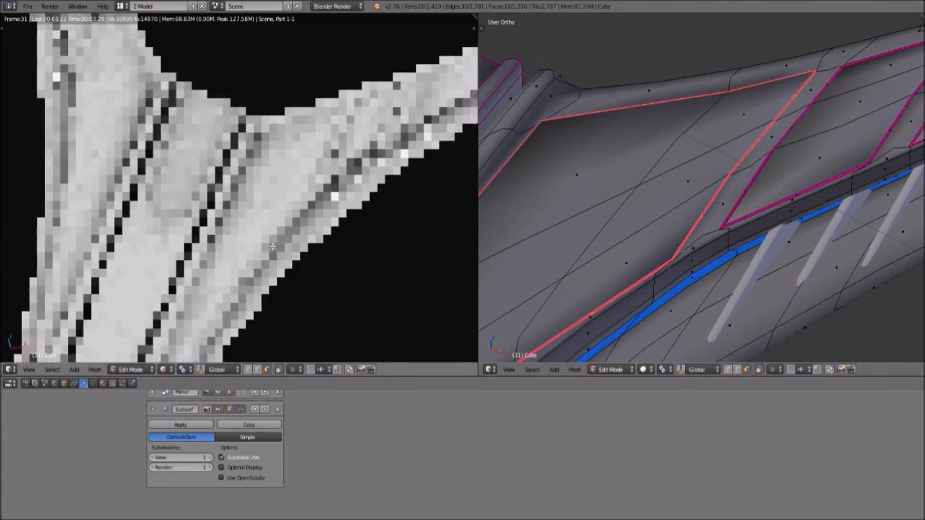
pyautogui.moveTo(272, 246)
pyautogui.mouseDown(button='middle')
pyautogui.moveTo(314, 74)
pyautogui.moveTo(276, 232)
pyautogui.mouseUp(button='middle')
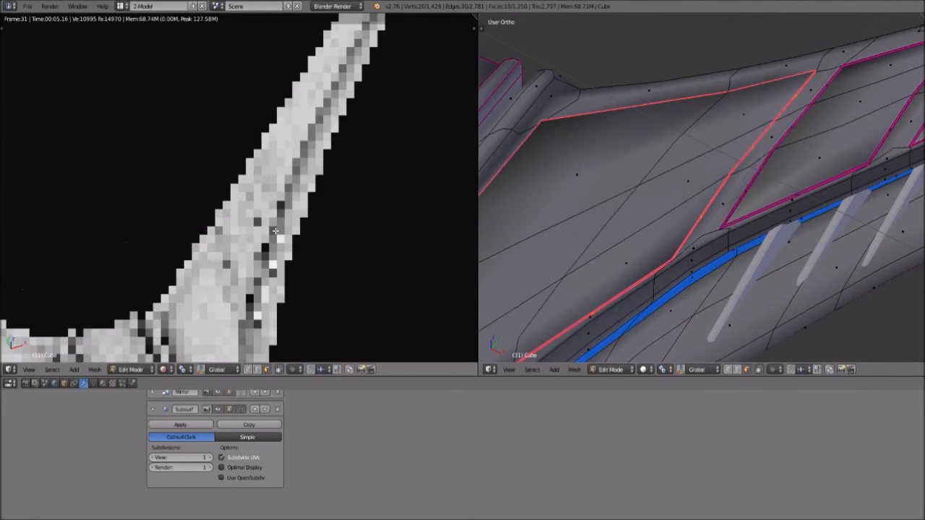
pyautogui.scroll(-4, 778, 115)
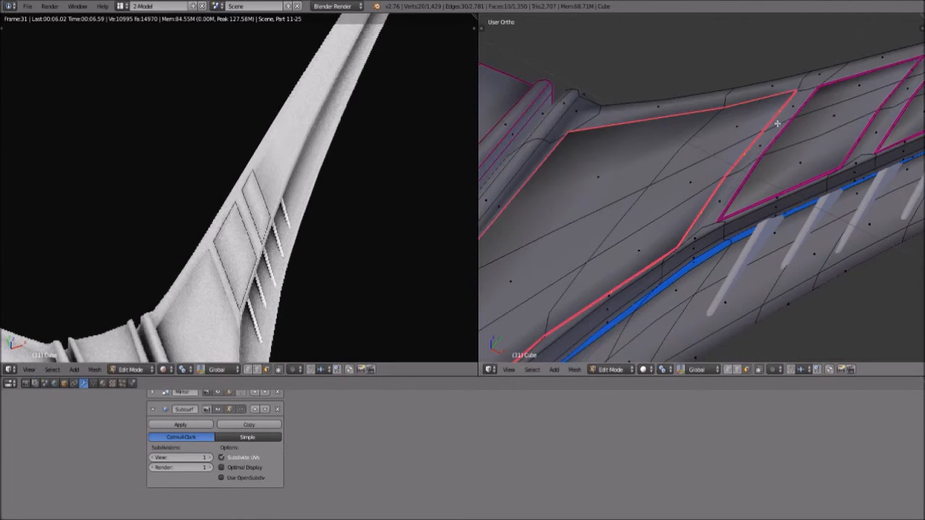
pyautogui.scroll(-3, 245, 224)
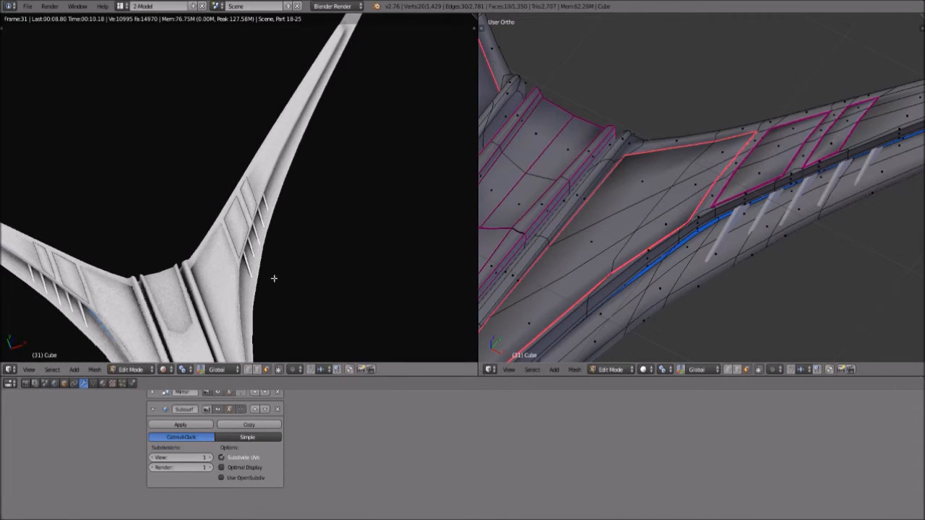
# - Inspect the wing panels and centre channel in the rendered view, and return the viewport to Solid shading
pyautogui.moveTo(295, 292); pyautogui.dragTo(301, 184, button='middle')
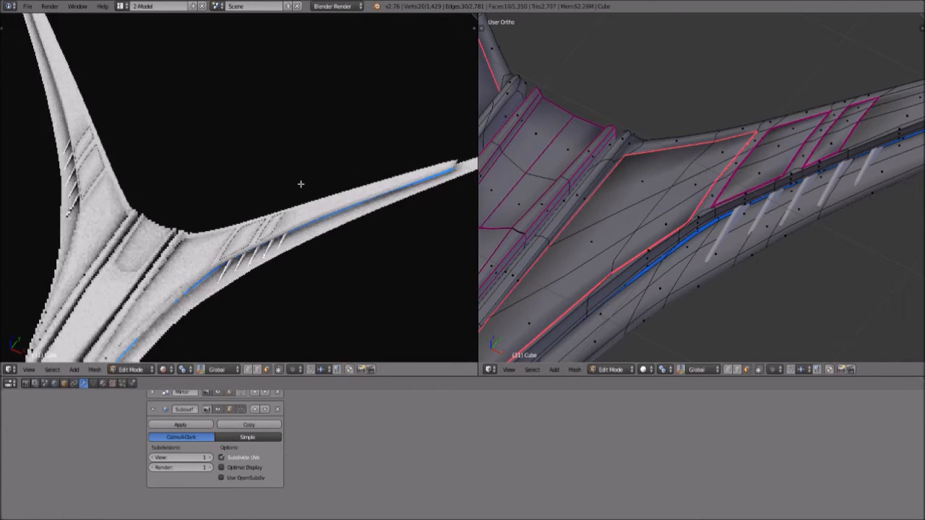
pyautogui.scroll(2, 301, 184)
pyautogui.scroll(3, 300, 200)
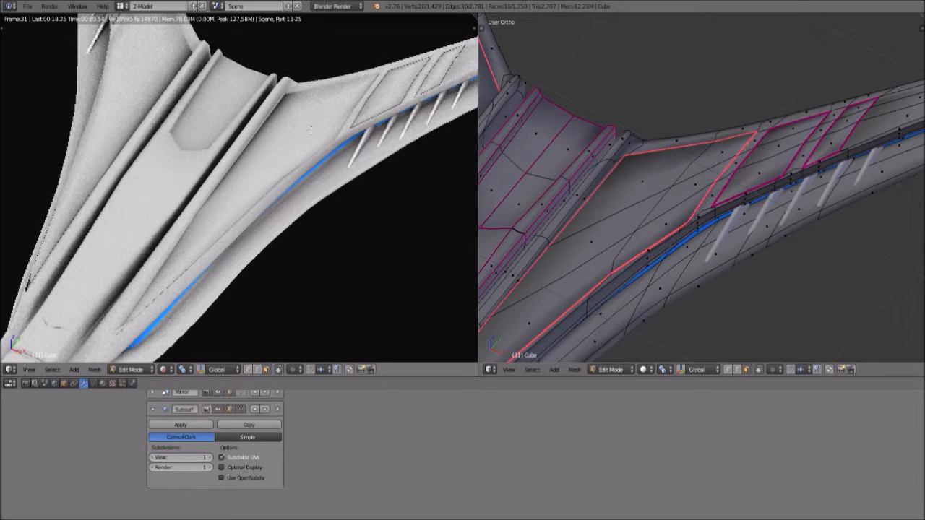
pyautogui.keyDown('shift'); pyautogui.moveTo(311, 130); pyautogui.dragTo(172, 201, button='middle'); pyautogui.keyUp('shift')
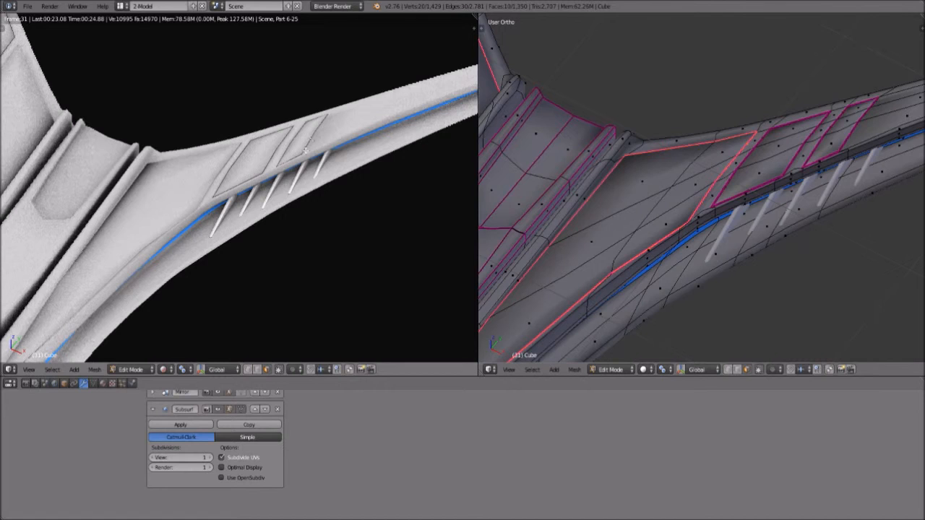
pyautogui.scroll(-4, 205, 197)
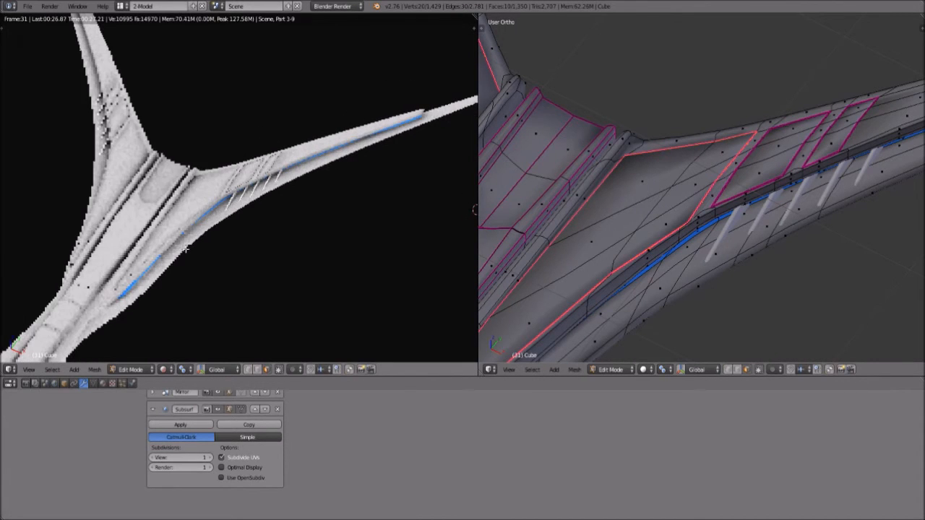
pyautogui.click(167, 369)
pyautogui.click(178, 334)
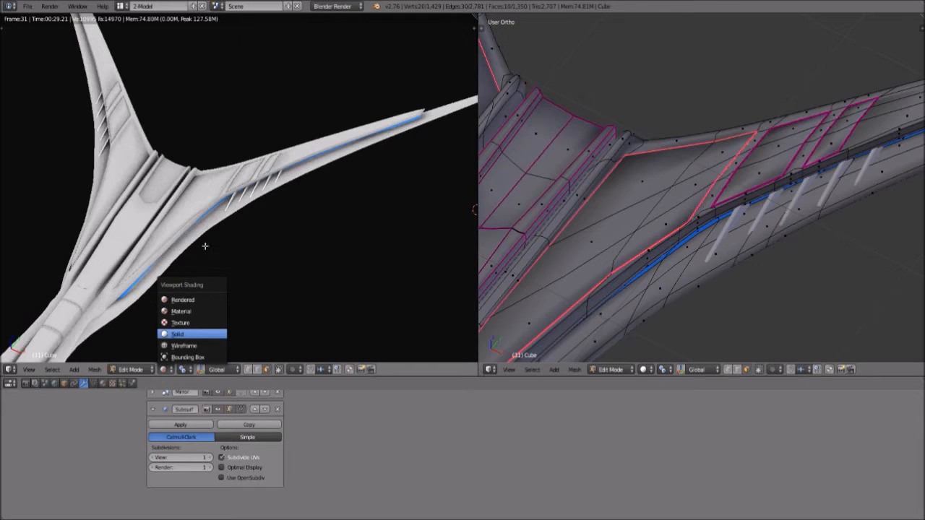
# - Hide the Subsurf modifier's effect in the viewport to expose the base mesh around the rounded recess end on the hull
pyautogui.moveTo(196, 134); pyautogui.dragTo(365, 288, button='middle')
pyautogui.scroll(8, 250, 271)
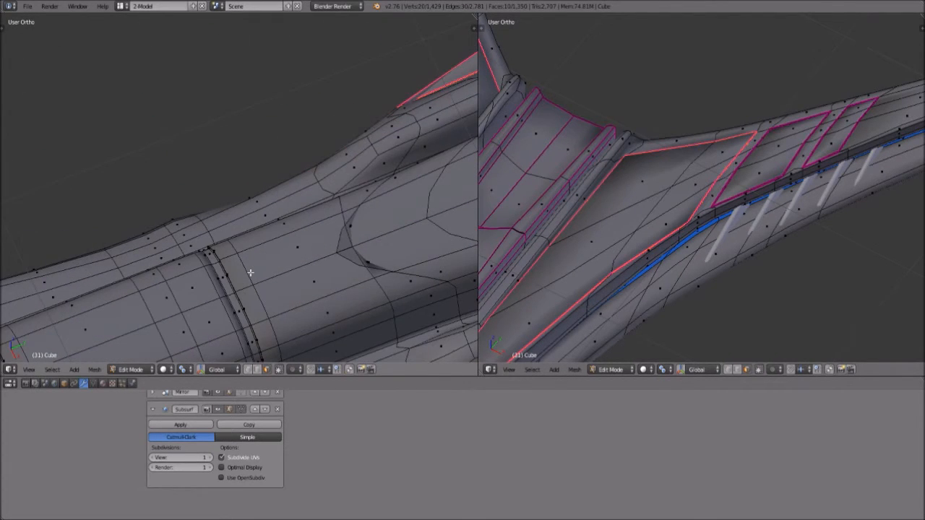
pyautogui.scroll(-4, 257, 261)
pyautogui.scroll(8, 373, 183)
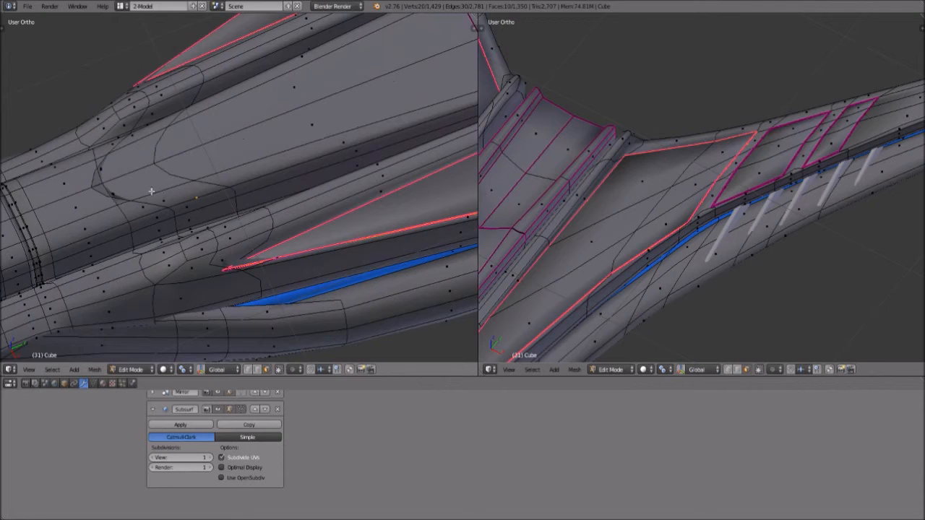
pyautogui.scroll(1, 394, 218)
pyautogui.keyDown('shift'); pyautogui.moveTo(393, 217); pyautogui.dragTo(324, 188, button='middle'); pyautogui.keyUp('shift')
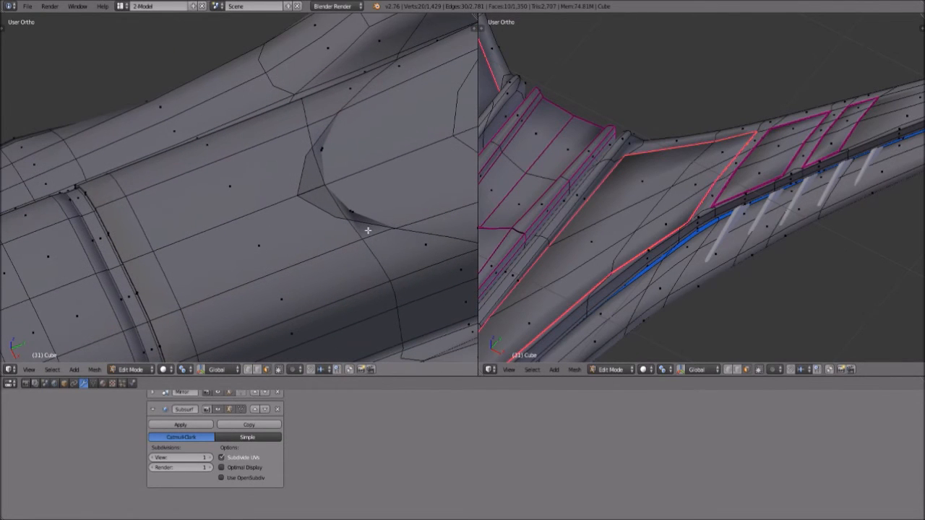
pyautogui.click(220, 409)
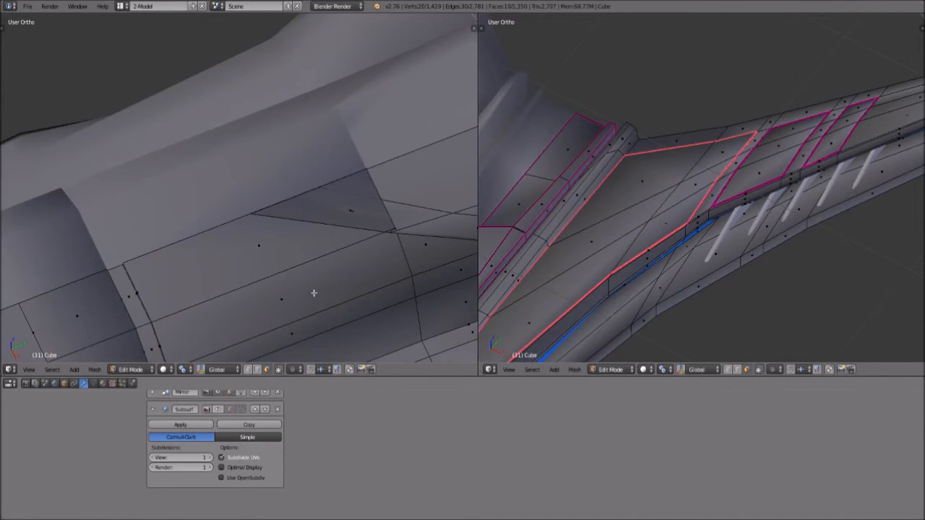
pyautogui.scroll(-4, 330, 273)
pyautogui.scroll(1, 335, 237)
pyautogui.keyDown('shift'); pyautogui.moveTo(320, 217); pyautogui.dragTo(286, 210, button='middle'); pyautogui.keyUp('shift')
pyautogui.scroll(1, 285, 218)
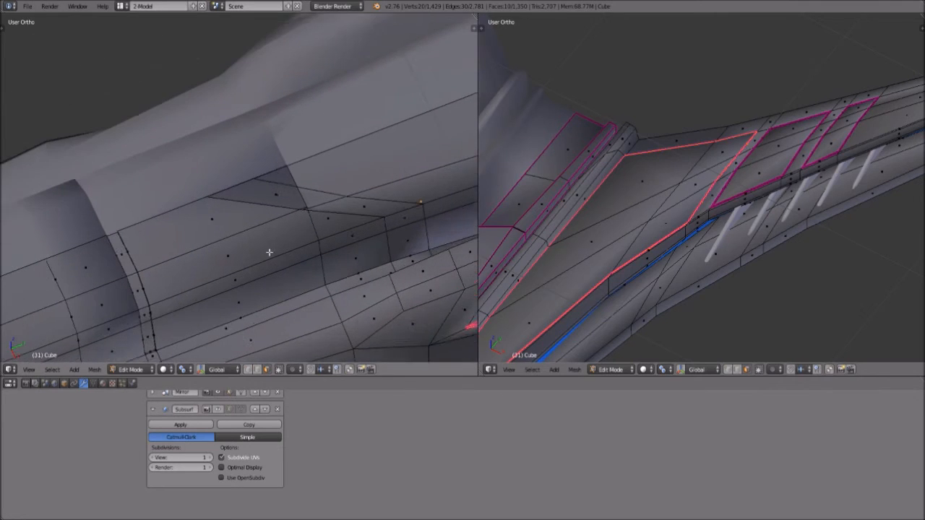
pyautogui.scroll(1, 285, 218)
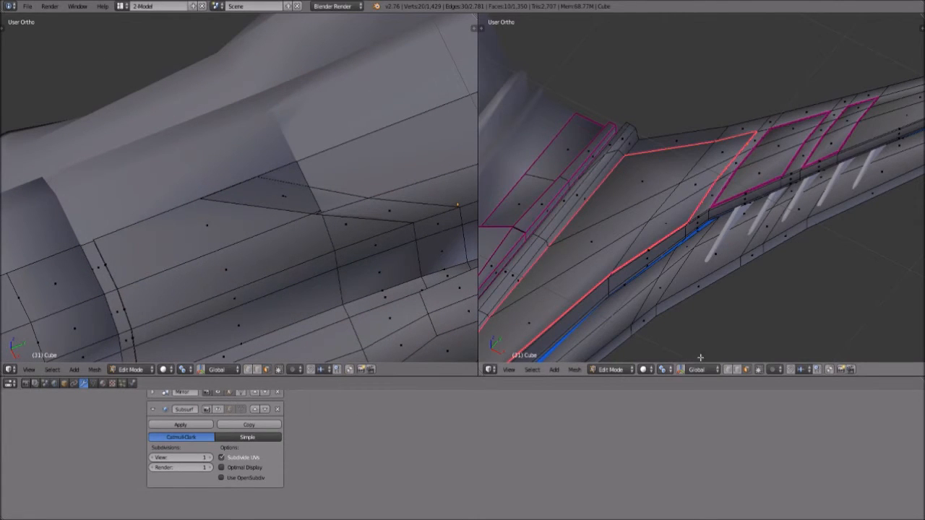
# - Switch to vertex selection and slide the vertices at the recess's pointed end along their edges to reshape its outline
pyautogui.click(736, 370)
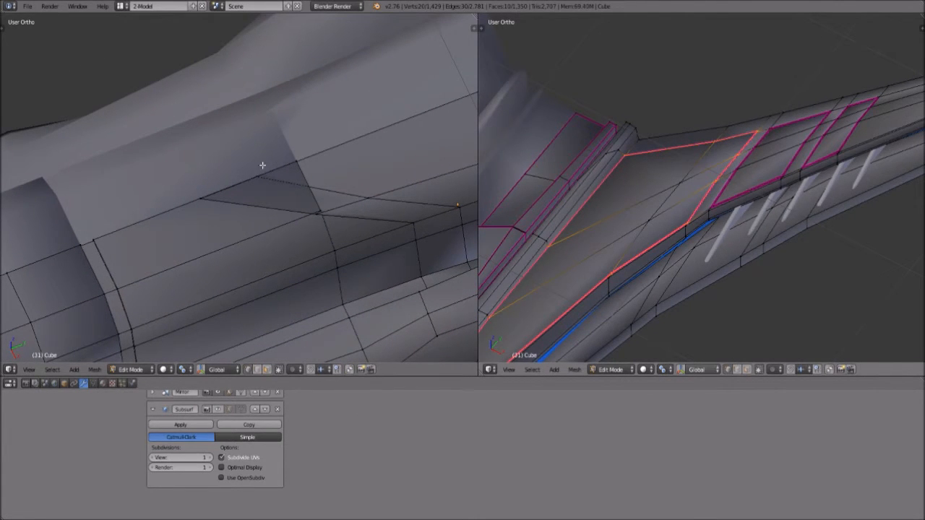
pyautogui.rightClick(303, 165)
pyautogui.keyDown('shift'); pyautogui.moveTo(323, 163); pyautogui.dragTo(225, 172, button='middle'); pyautogui.keyUp('shift')
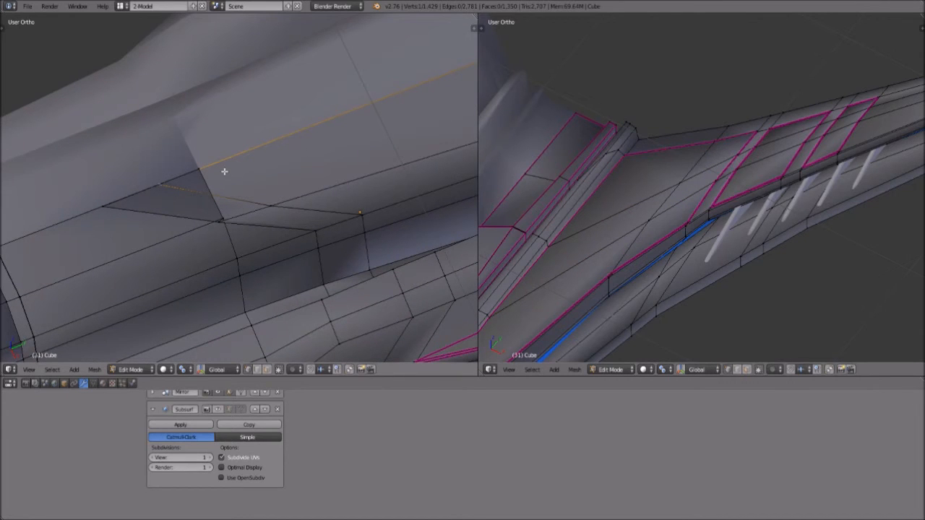
pyautogui.hotkey('ctrl', 'v')
pyautogui.hotkey('shift', 'v')
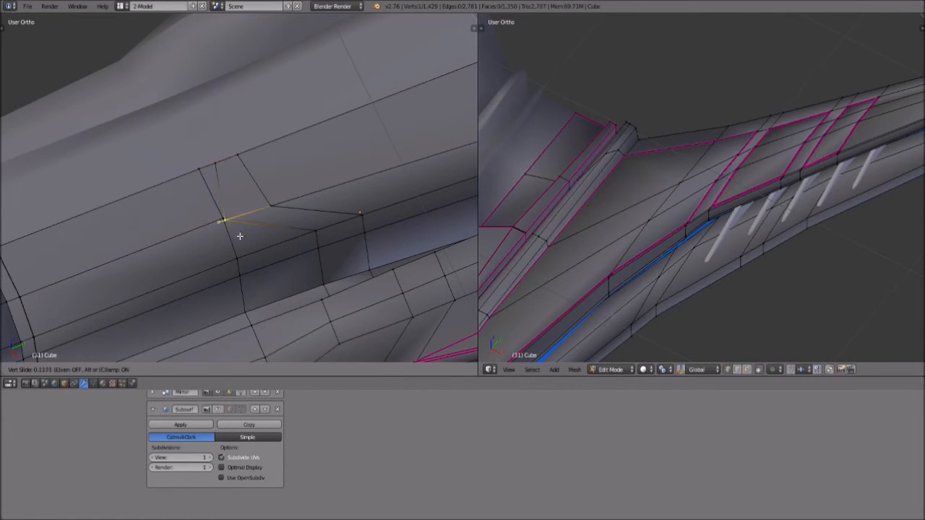
pyautogui.click(200, 260)
# - Return to Object Mode and display the additional layers holding the ship's other parts alongside the hull
pyautogui.moveTo(198, 256); pyautogui.dragTo(215, 181, button='middle')
pyautogui.moveTo(227, 188); pyautogui.dragTo(272, 244, button='middle')
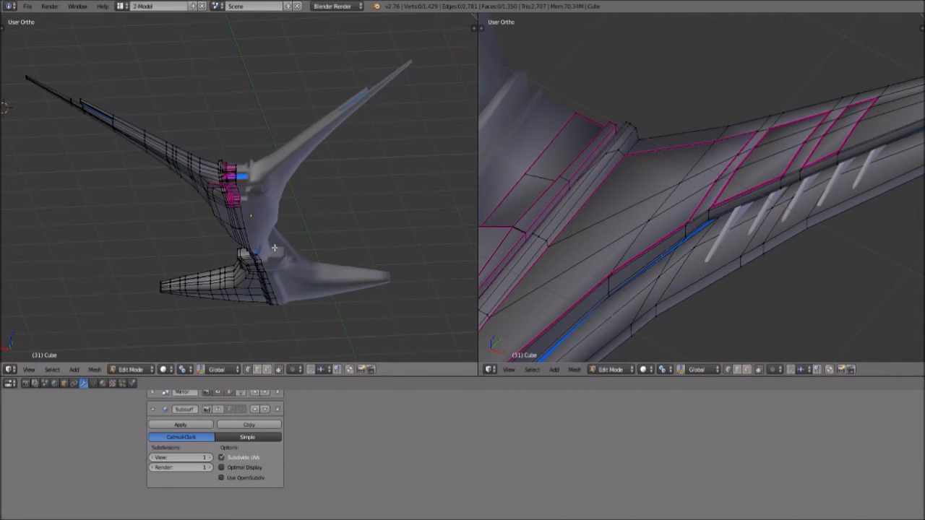
pyautogui.scroll(8, 272, 245)
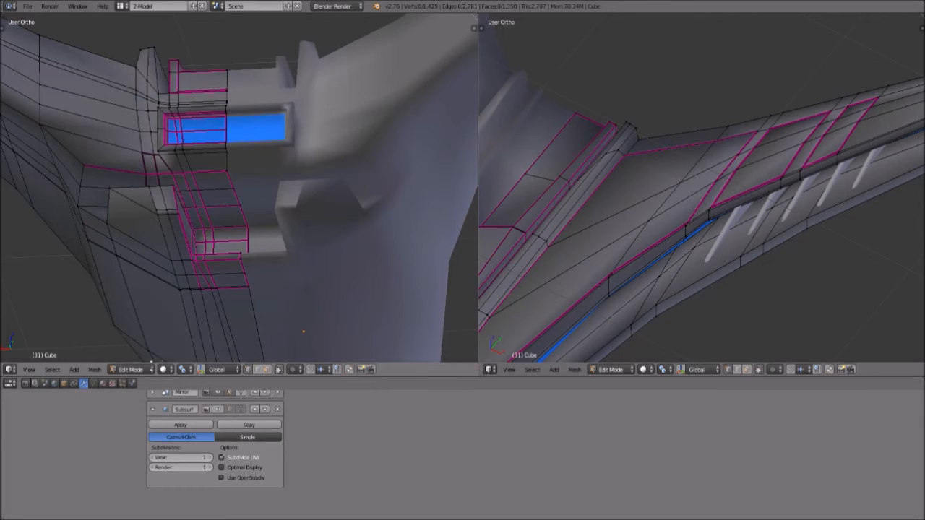
pyautogui.click(144, 370)
pyautogui.click(130, 356)
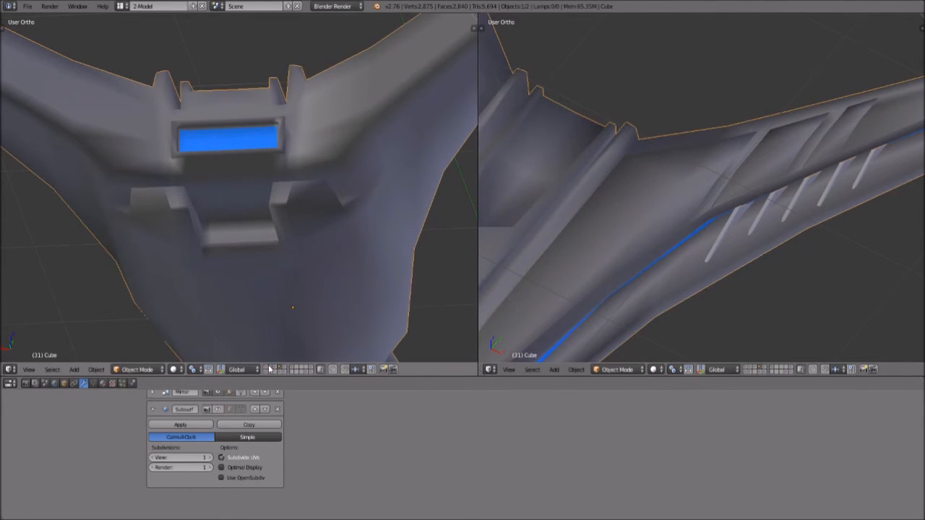
pyautogui.keyDown('shift'); pyautogui.click(270, 370); pyautogui.keyUp('shift')
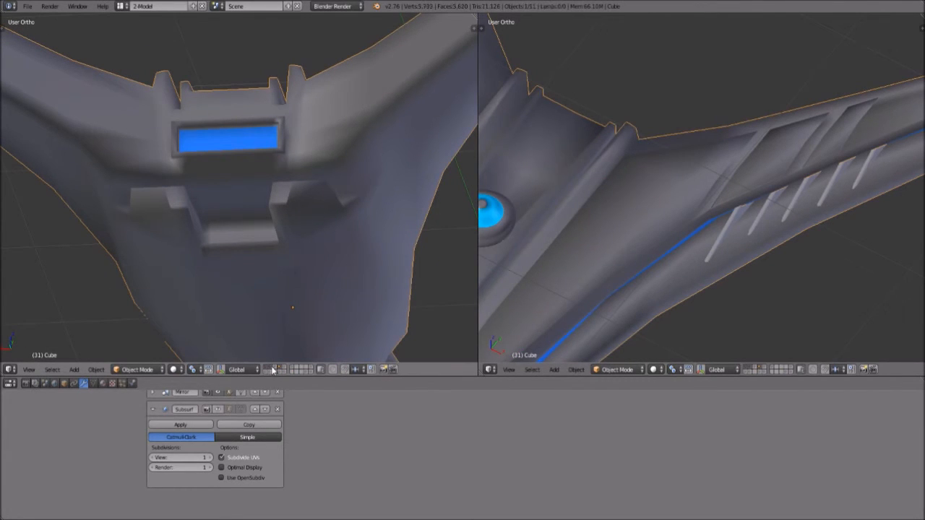
pyautogui.keyDown('shift'); pyautogui.click(276, 369); pyautogui.keyUp('shift')
pyautogui.keyDown('shift'); pyautogui.click(269, 373); pyautogui.keyUp('shift')
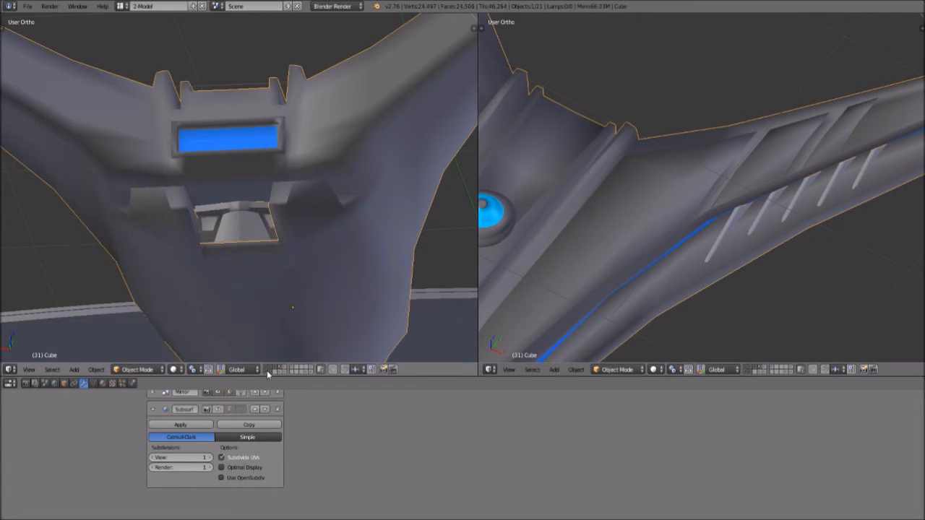
pyautogui.rightClick(258, 205)
pyautogui.press('g')
pyautogui.rightClick(232, 215)
# - Examine the ship's underside around the neck and the blue recessed panel from several angles
pyautogui.moveTo(232, 215)
pyautogui.mouseDown(button='middle')
pyautogui.moveTo(244, 232)
pyautogui.moveTo(275, 246)
pyautogui.moveTo(283, 157)
pyautogui.moveTo(301, 178)
pyautogui.moveTo(316, 268)
pyautogui.moveTo(292, 115)
pyautogui.moveTo(229, 199)
pyautogui.mouseUp(button='middle')
pyautogui.scroll(-9, 273, 250)
pyautogui.scroll(6, 229, 199)
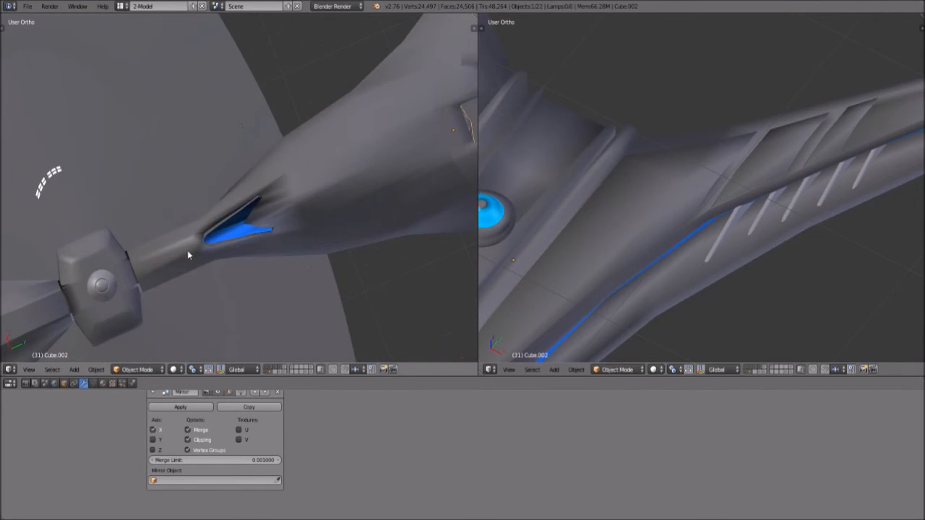
pyautogui.keyDown('shift'); pyautogui.moveTo(155, 250); pyautogui.dragTo(243, 191, button='middle'); pyautogui.keyUp('shift')
pyautogui.scroll(-4, 244, 191)
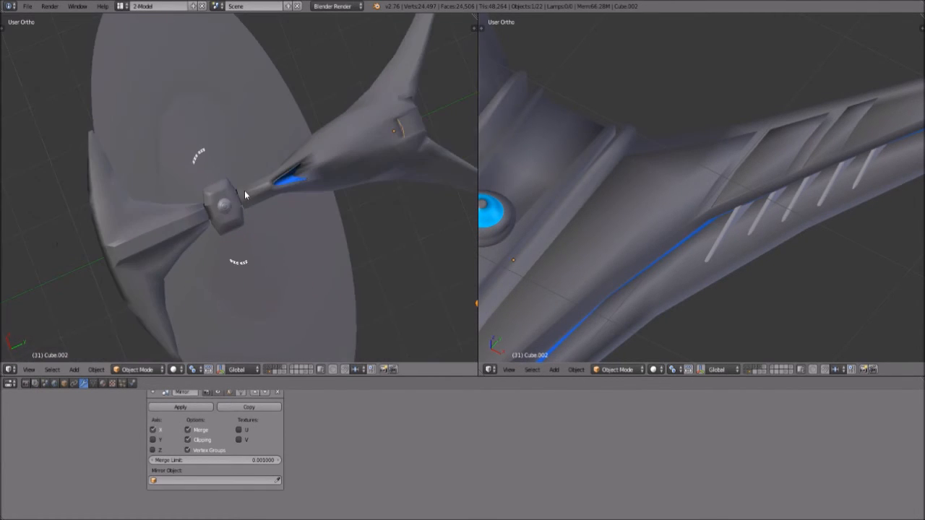
pyautogui.rightClick(245, 122)
pyautogui.scroll(6, 217, 116)
pyautogui.scroll(-4, 125, 96)
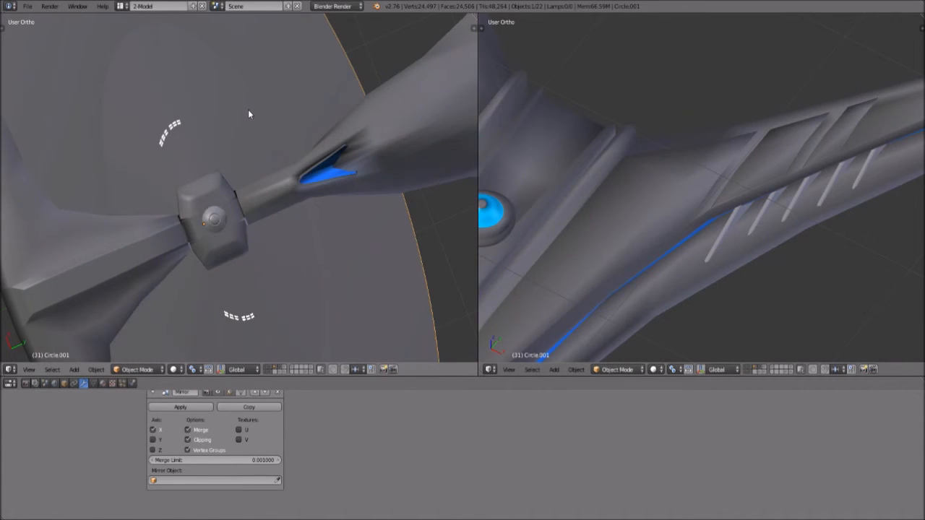
pyautogui.moveTo(333, 128); pyautogui.dragTo(312, 224, button='middle')
pyautogui.scroll(3, 311, 223)
pyautogui.scroll(5, 323, 236)
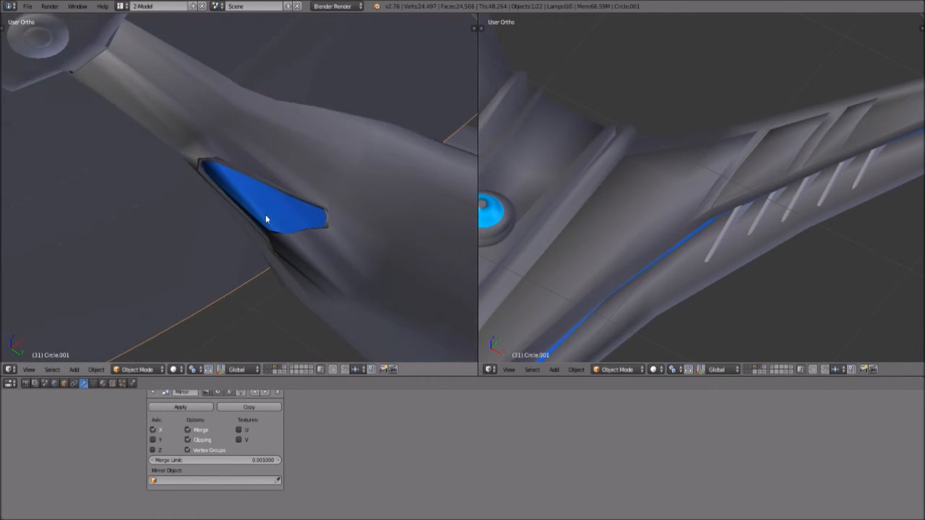
pyautogui.scroll(-4, 213, 321)
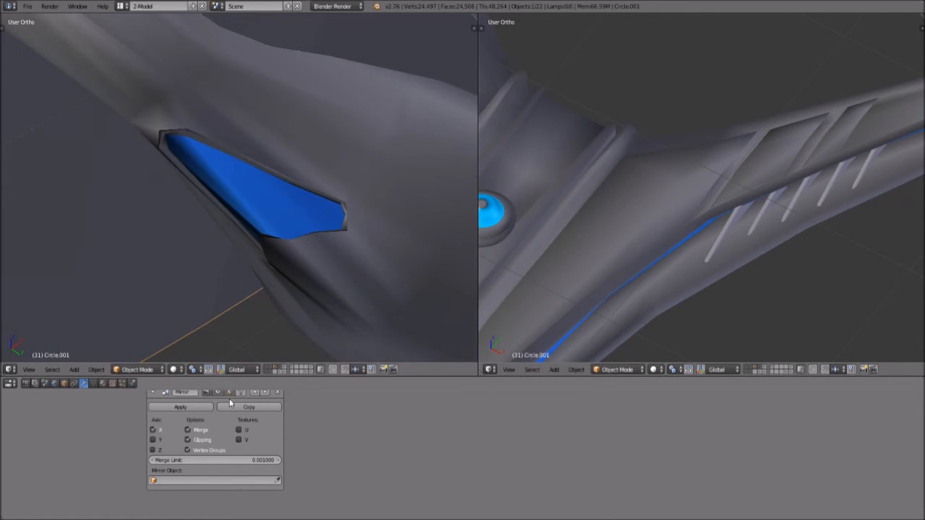
pyautogui.scroll(-2, 246, 226)
pyautogui.moveTo(248, 231); pyautogui.dragTo(273, 248, button='middle')
# - Select the hull, turn its Subsurf viewport display back on, and compare 2 view subdivisions before settling on 1
pyautogui.rightClick(255, 151)
pyautogui.click(155, 369)
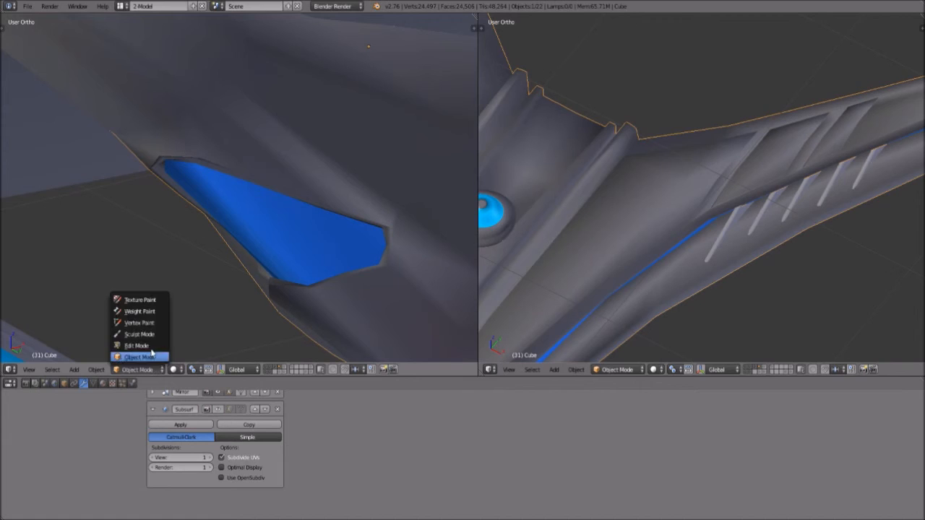
pyautogui.click(209, 458)
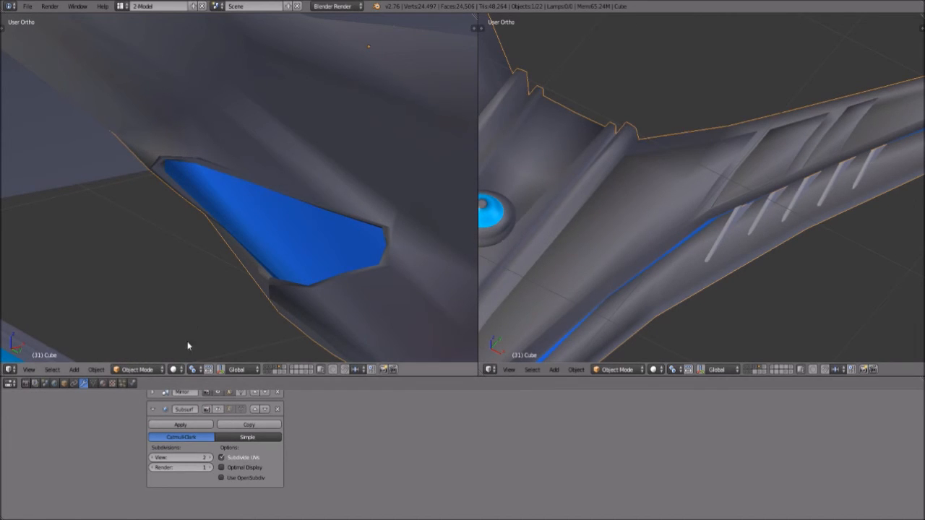
pyautogui.click(218, 410)
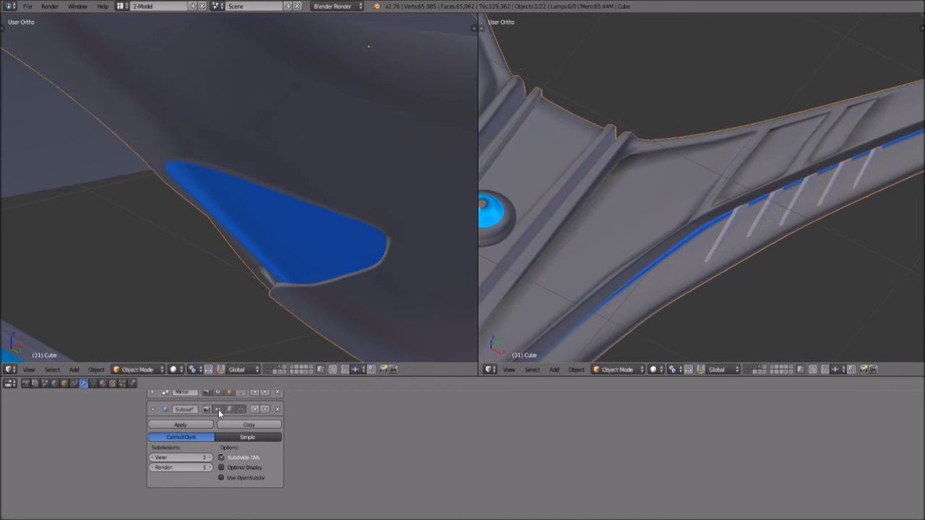
pyautogui.moveTo(221, 193); pyautogui.dragTo(194, 147, button='middle')
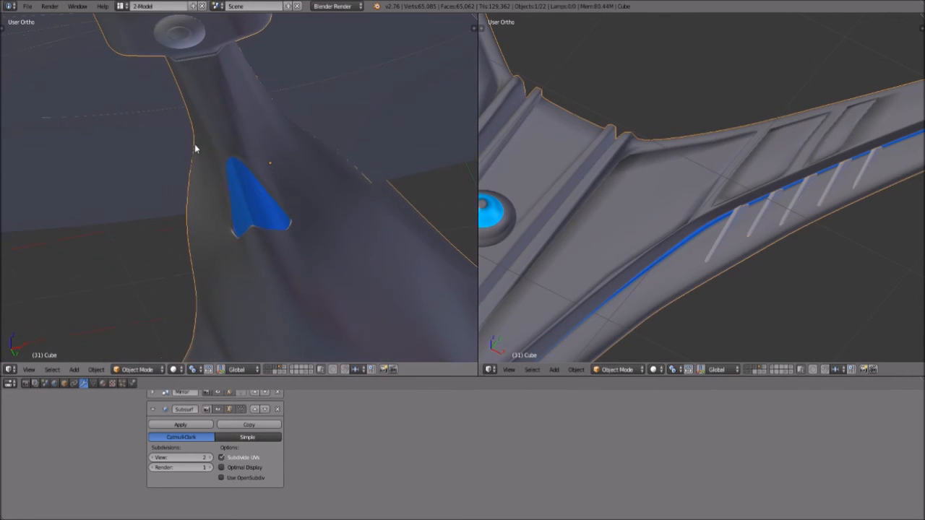
pyautogui.click(153, 458)
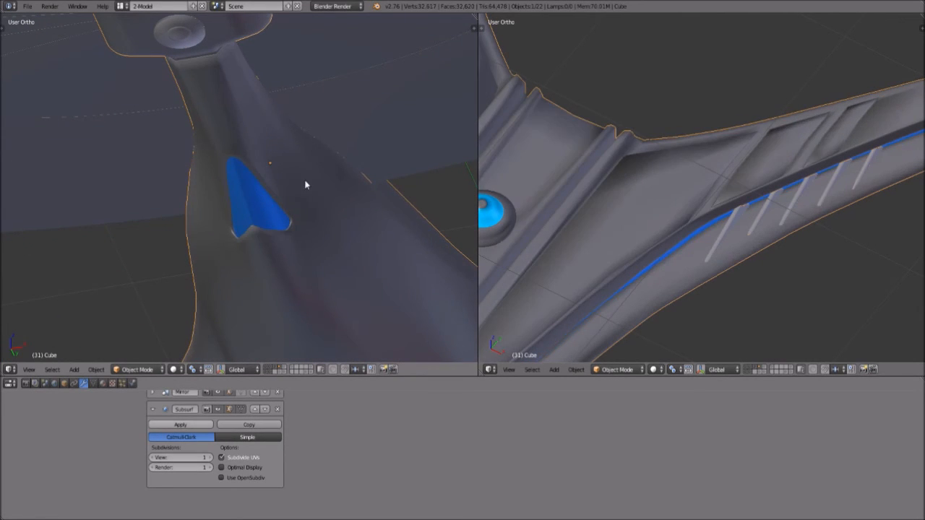
# - Examine the assembled starship from above, below and the front, including the saucer, neck and blue underside panel
pyautogui.moveTo(268, 211); pyautogui.dragTo(367, 242, button='middle')
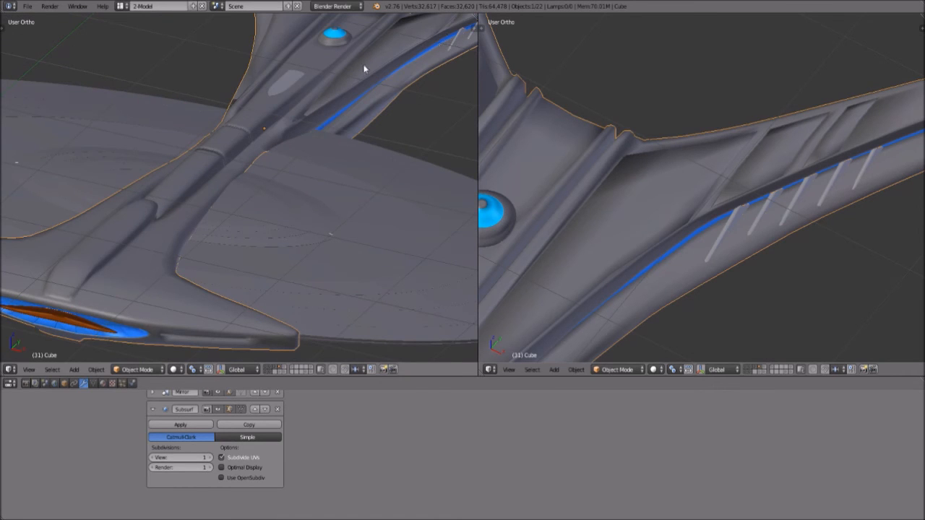
pyautogui.scroll(-5, 275, 229)
pyautogui.moveTo(275, 229); pyautogui.dragTo(292, 203, button='middle')
pyautogui.scroll(10, 291, 210)
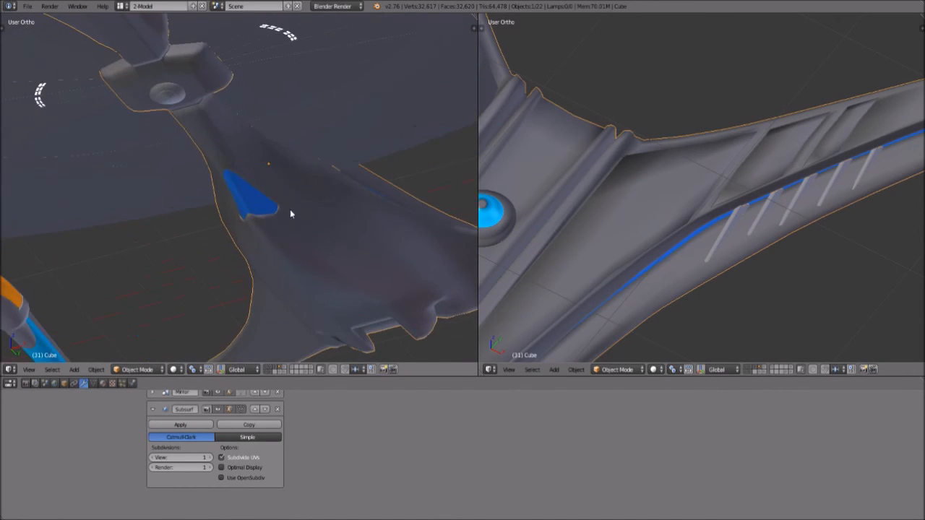
pyautogui.scroll(-2, 289, 227)
pyautogui.moveTo(289, 226); pyautogui.dragTo(307, 241, button='middle')
pyautogui.scroll(-2, 306, 227)
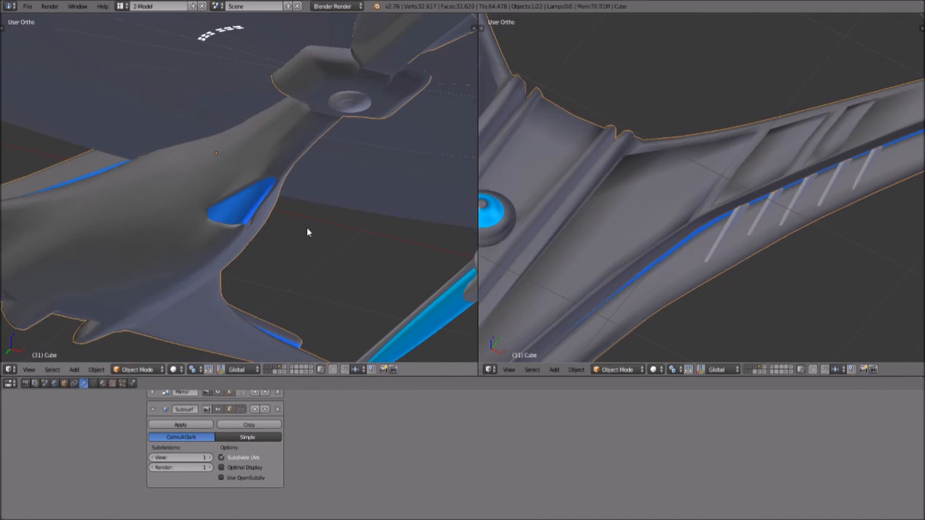
pyautogui.moveTo(402, 145); pyautogui.dragTo(342, 233, button='middle')
pyautogui.scroll(-3, 343, 233)
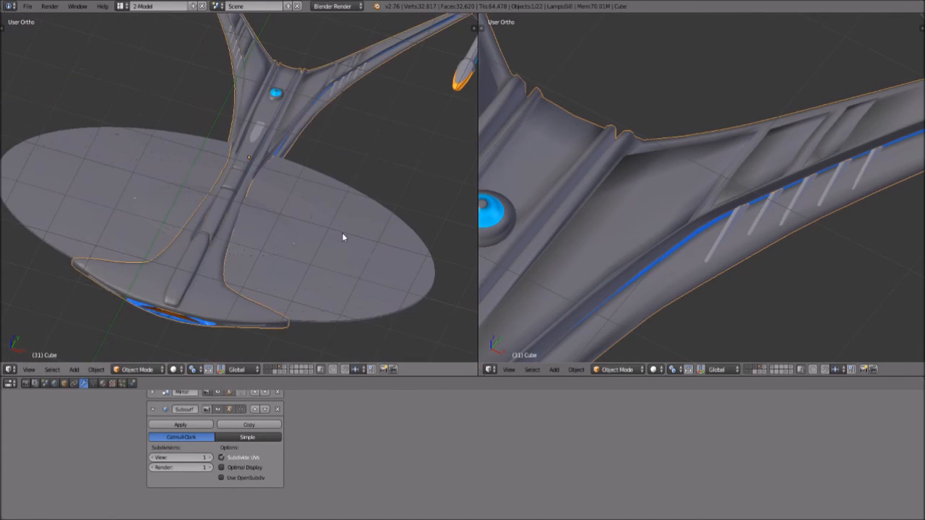
pyautogui.moveTo(393, 192); pyautogui.dragTo(268, 175, button='middle')
pyautogui.scroll(2, 286, 247)
pyautogui.scroll(-2, 287, 247)
pyautogui.moveTo(288, 245); pyautogui.dragTo(267, 163, button='middle')
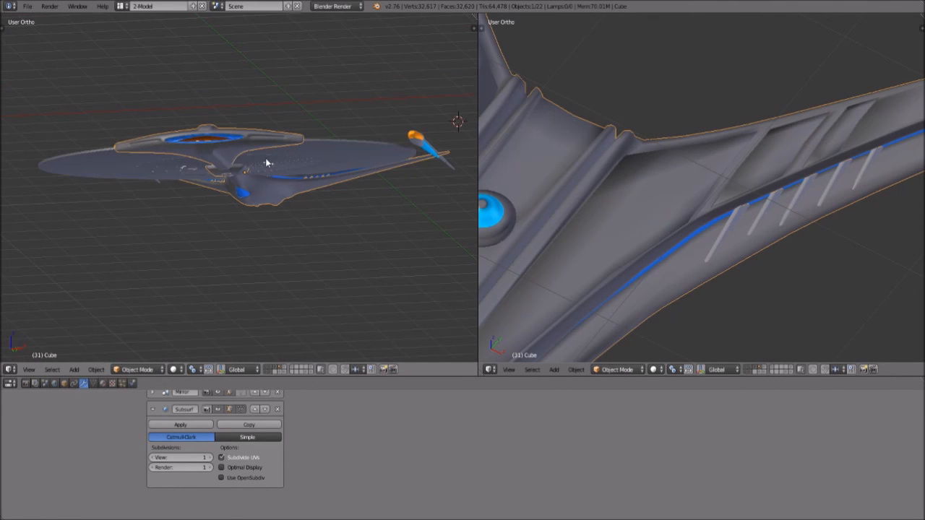